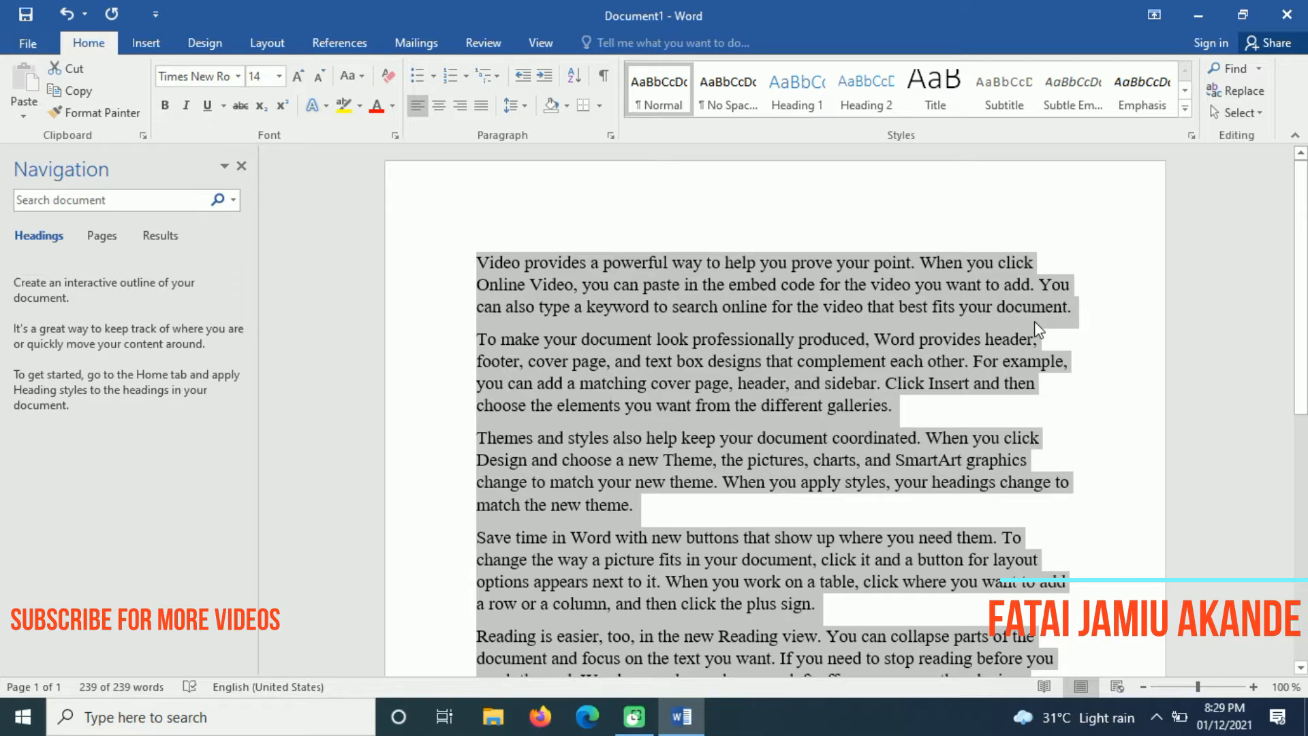
Justify the selected sample paragraphs with Ctrl+J
{"action": "key", "text": "ctrl+j"}
Check the justified paragraphs, then delete all the sample text so the document has 0 words
{"action": "left_click", "coordinate": [1051, 389]}
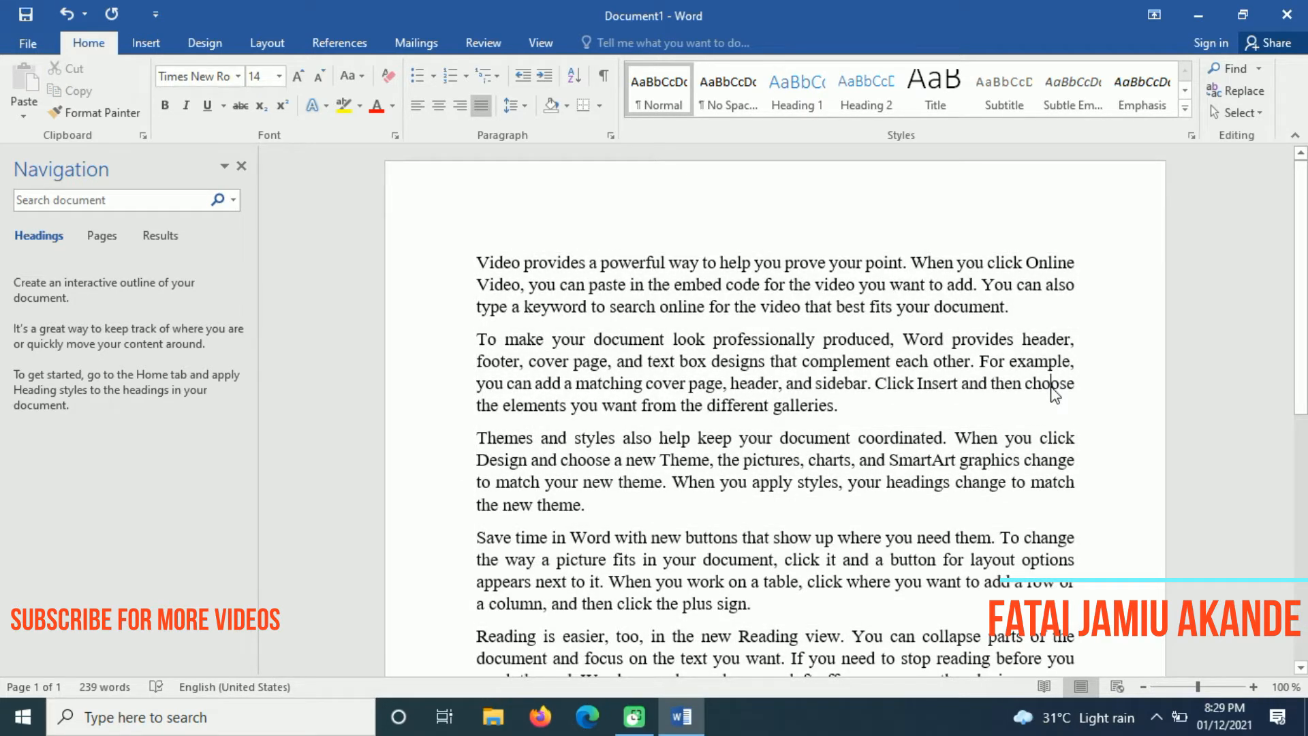
{"action": "left_click_drag", "start_coordinate": [1303, 271], "coordinate": [1307, 226]}
{"action": "left_click_drag", "start_coordinate": [491, 292], "coordinate": [949, 666]}
{"action": "left_click", "coordinate": [476, 257]}
{"action": "key", "text": "Delete"}
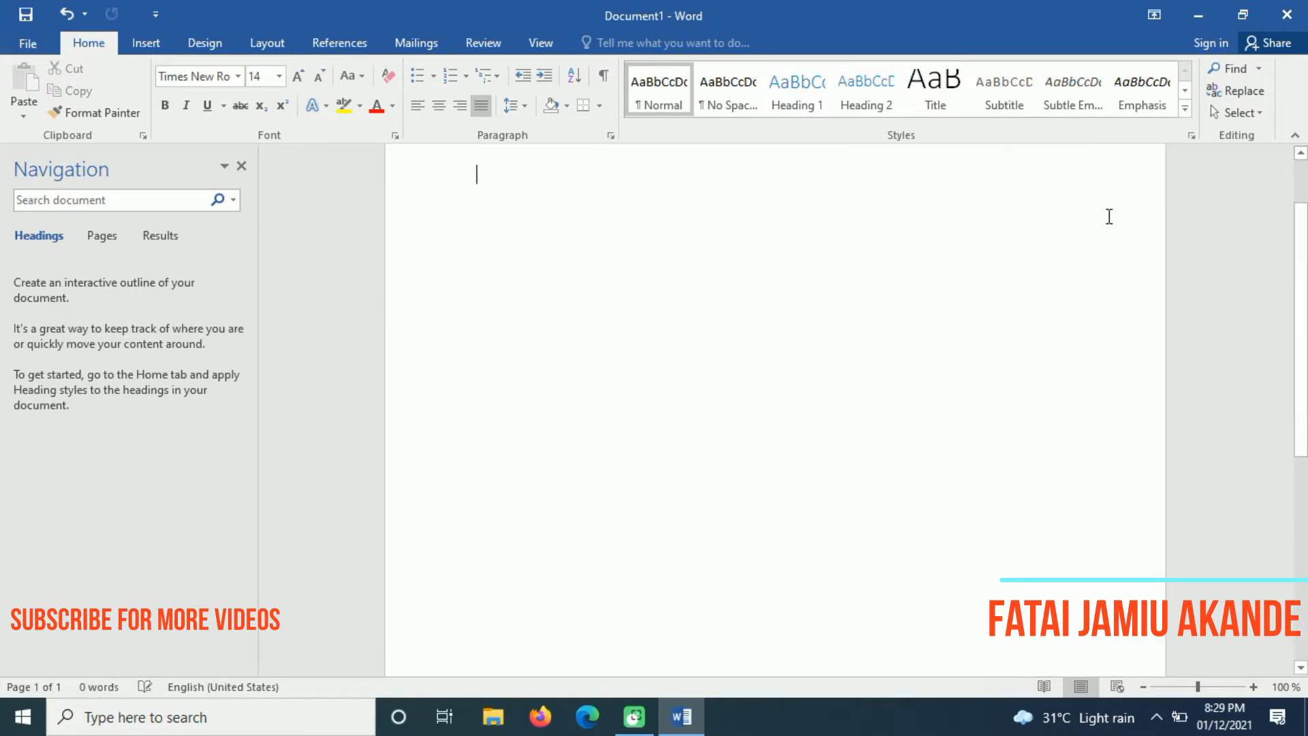
{"action": "scroll", "coordinate": [1298, 321], "scroll_direction": "up", "scroll_amount": 2}
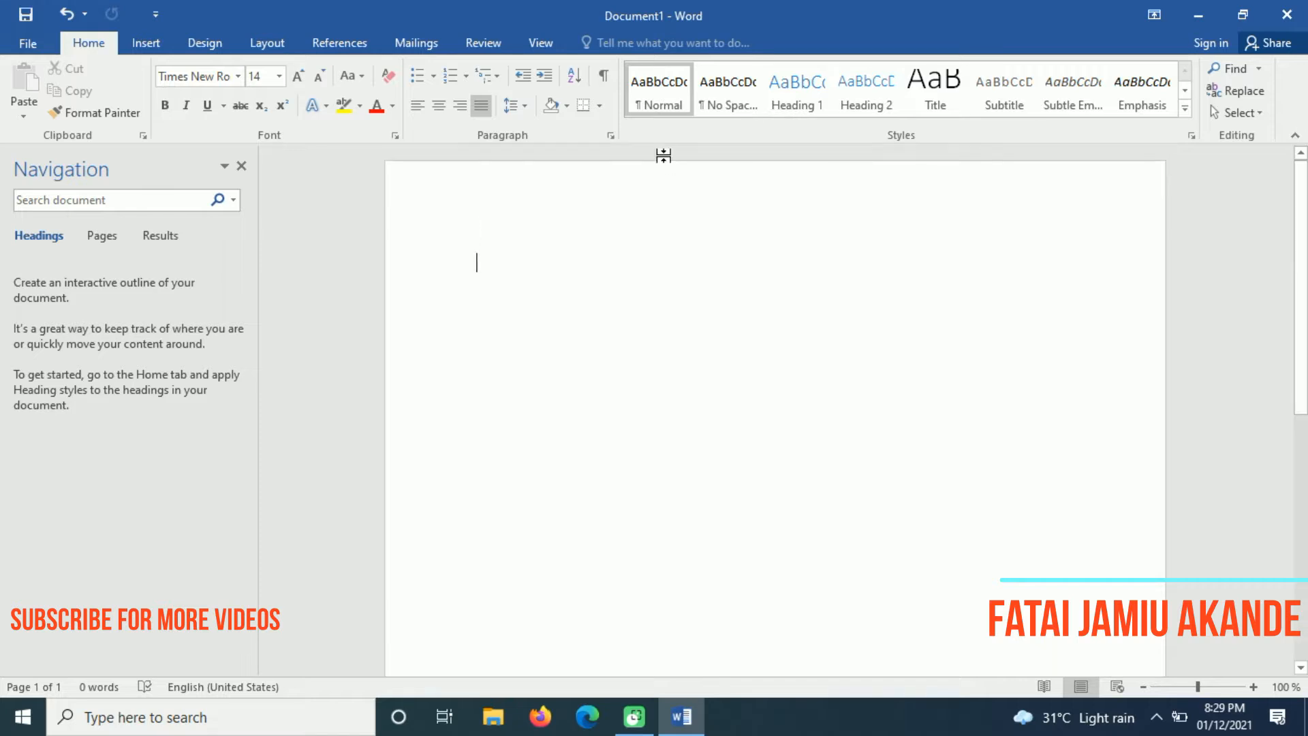
Insert the built-in Facet cover page at the start of the empty document
{"action": "left_click", "coordinate": [146, 43]}
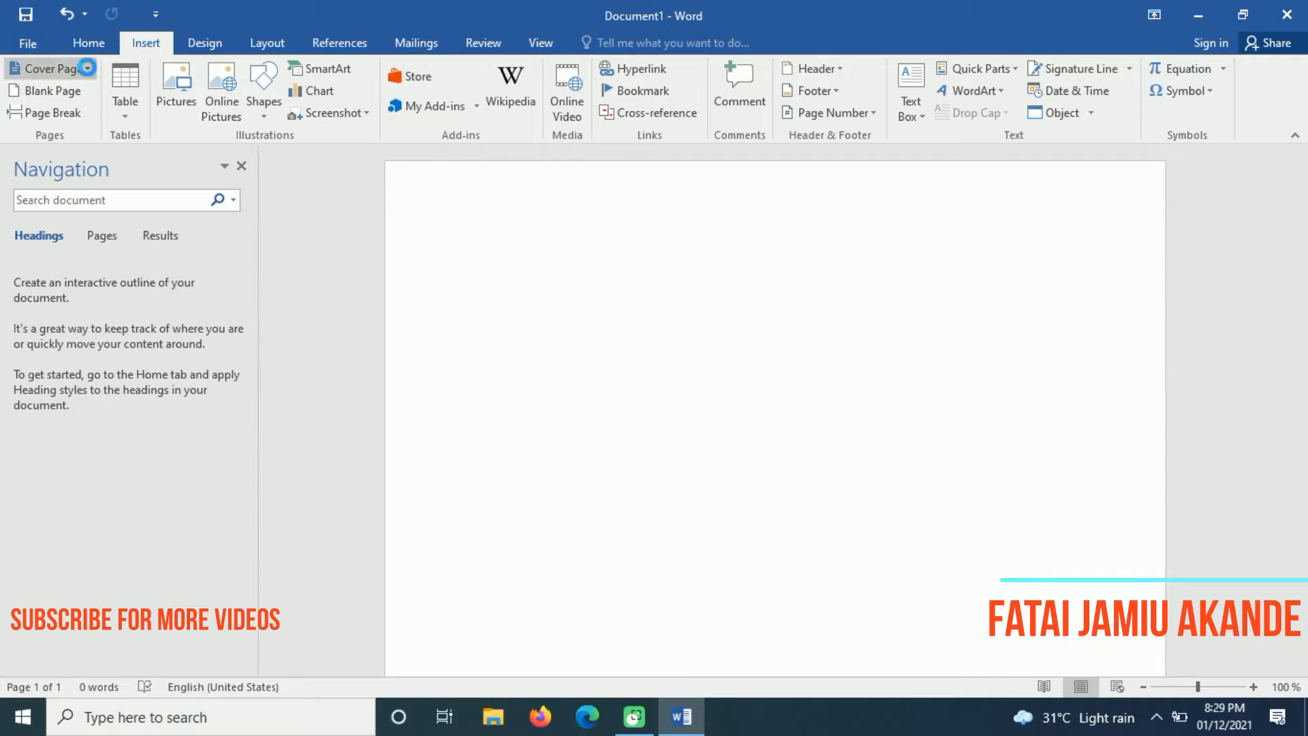
{"action": "left_click", "coordinate": [87, 68]}
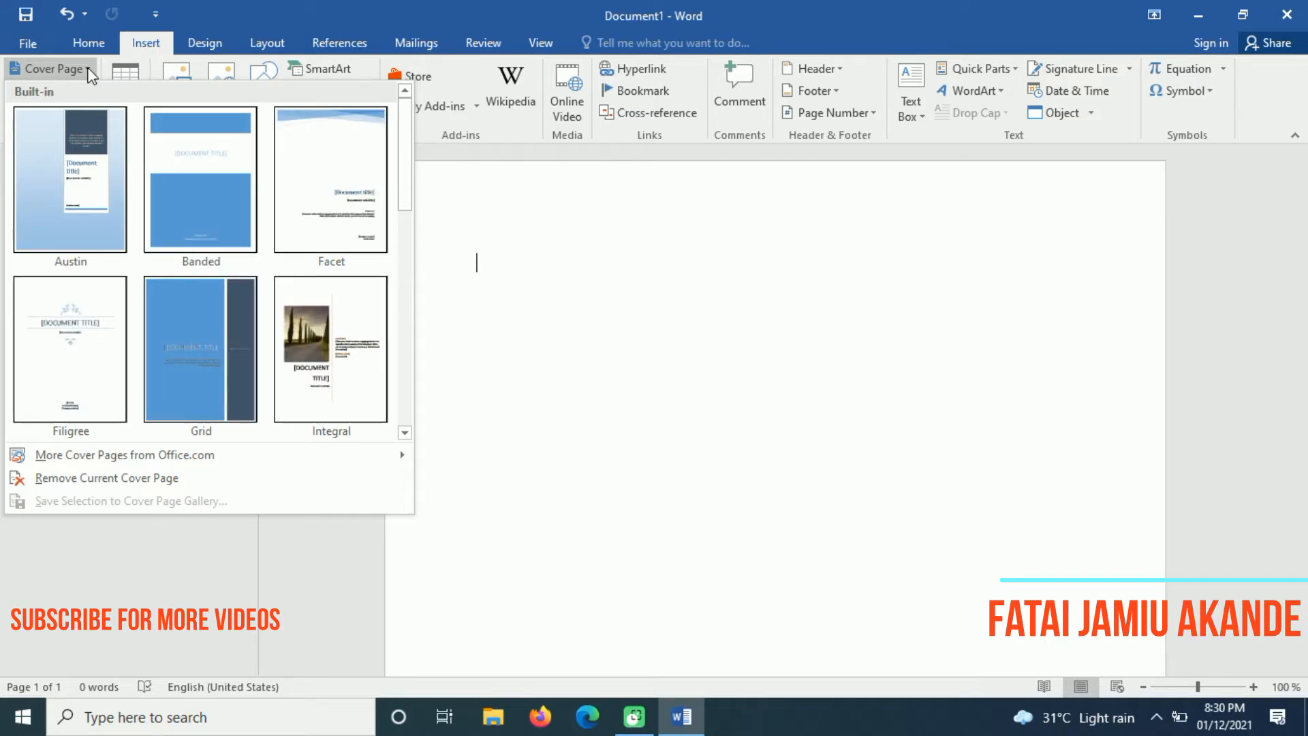
{"action": "left_click_drag", "start_coordinate": [406, 147], "coordinate": [417, 186]}
{"action": "left_click", "coordinate": [336, 193]}
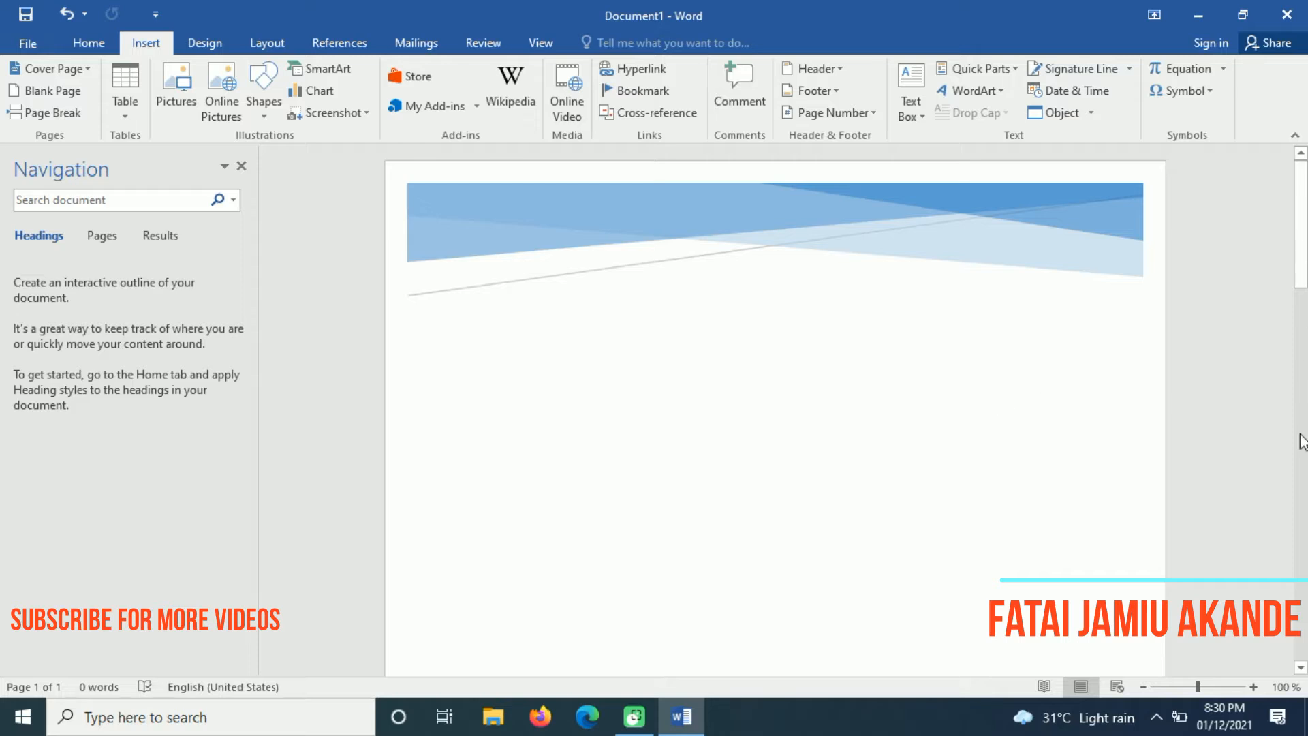
{"action": "mouse_move", "coordinate": [1304, 246]}
{"action": "left_mouse_down"}
{"action": "mouse_move", "coordinate": [1285, 427]}
{"action": "mouse_move", "coordinate": [1300, 338]}
{"action": "mouse_move", "coordinate": [1300, 436]}
{"action": "mouse_move", "coordinate": [1302, 247]}
{"action": "left_mouse_up"}
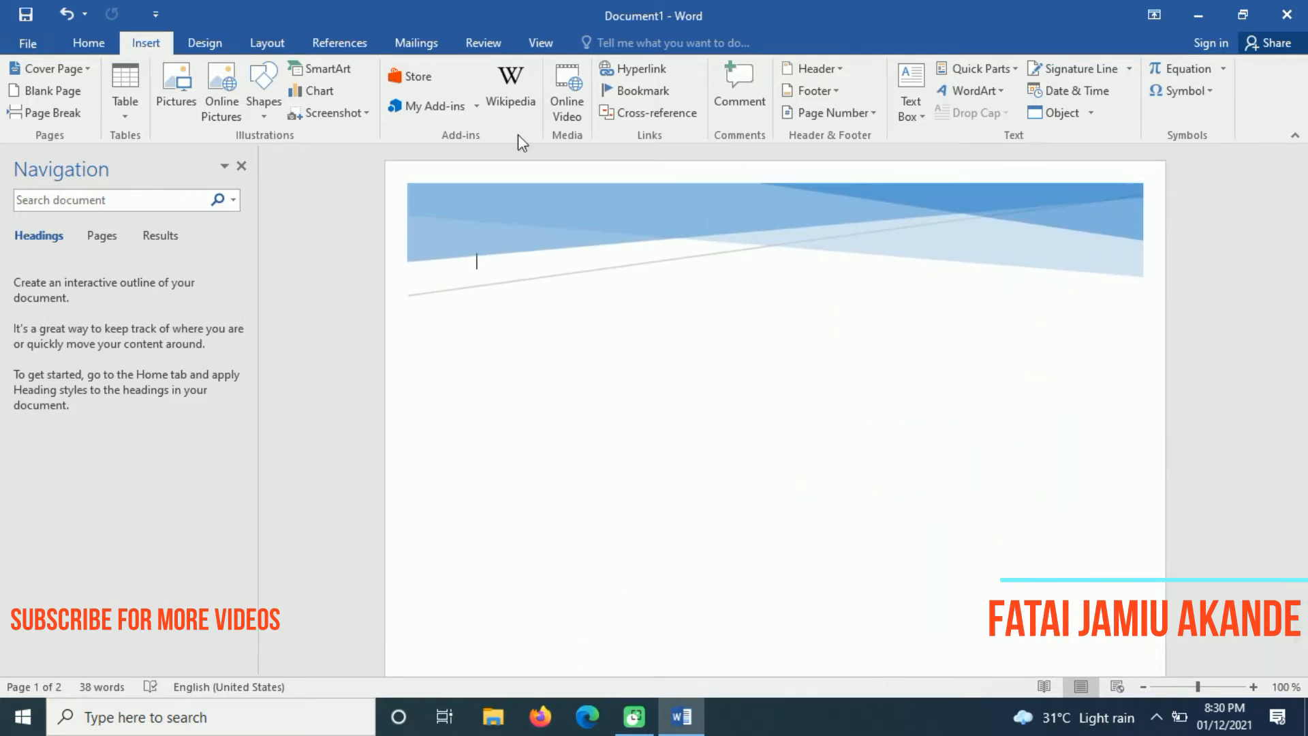
{"action": "left_click", "coordinate": [80, 69]}
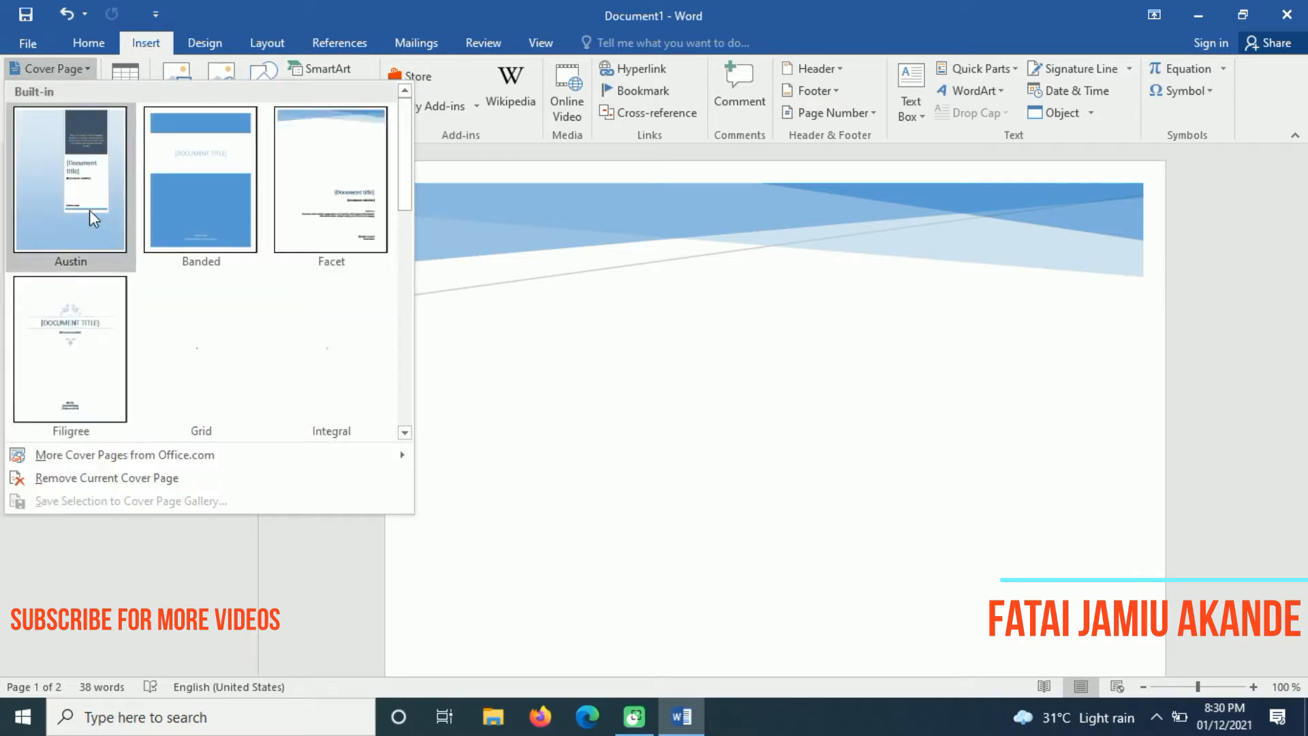
Switch to the Austin cover page and replace its title and subtitle with the author's full name
{"action": "left_click", "coordinate": [90, 212]}
{"action": "mouse_move", "coordinate": [1303, 240]}
{"action": "left_mouse_down"}
{"action": "mouse_move", "coordinate": [1303, 453]}
{"action": "mouse_move", "coordinate": [1295, 241]}
{"action": "left_mouse_up"}
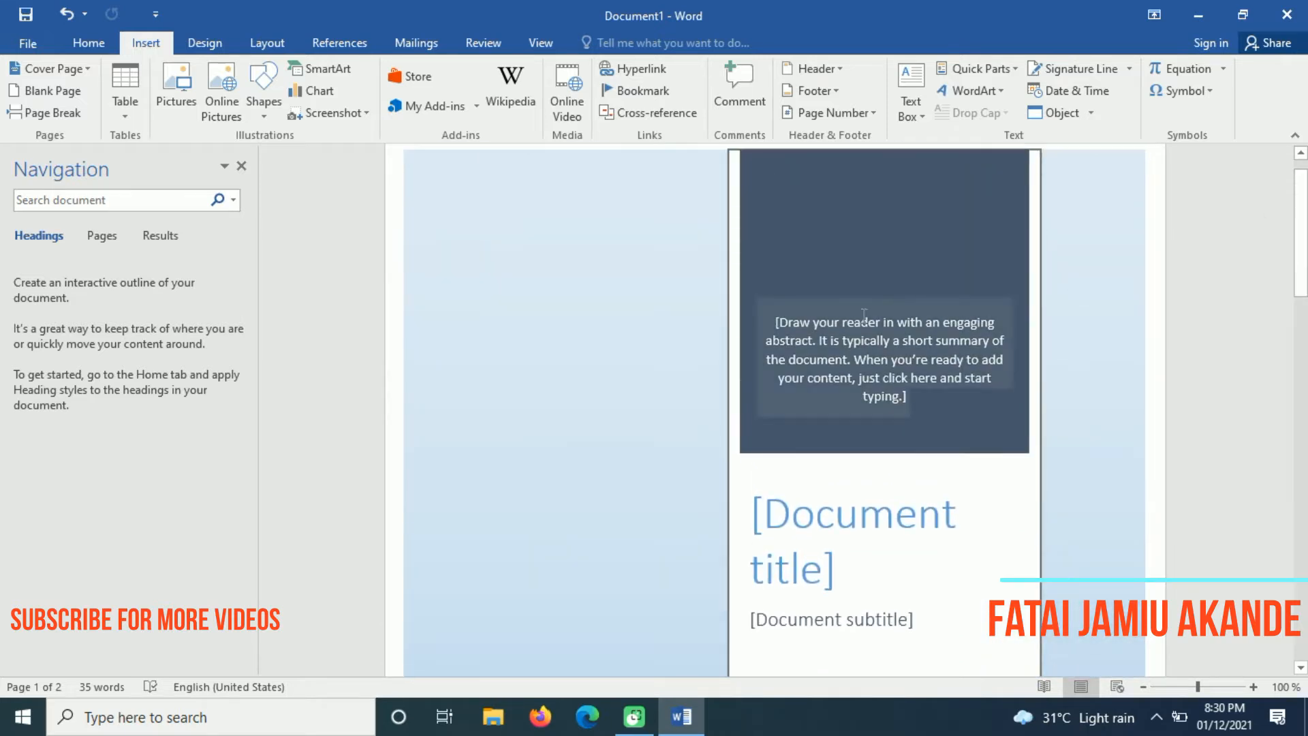
{"action": "left_click_drag", "start_coordinate": [1301, 238], "coordinate": [1301, 278]}
{"action": "left_click", "coordinate": [847, 425]}
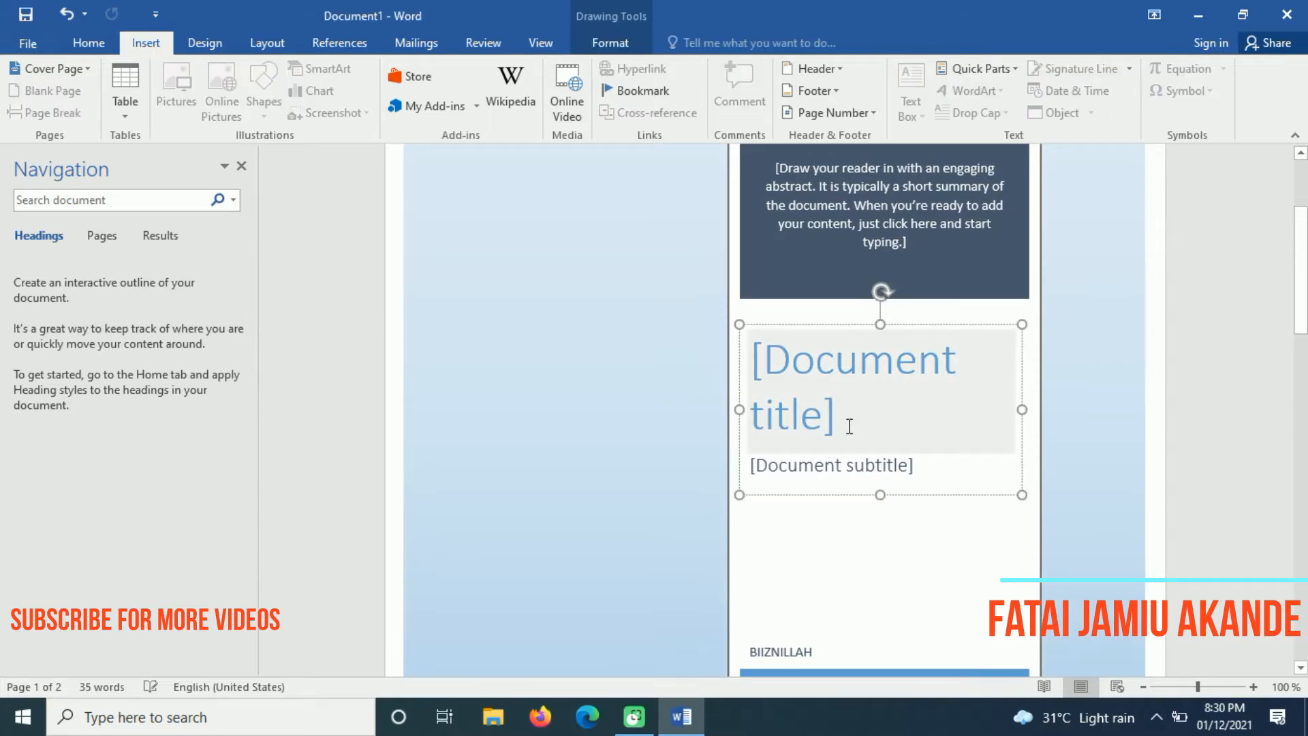
{"action": "key", "text": "ctrl+a"}
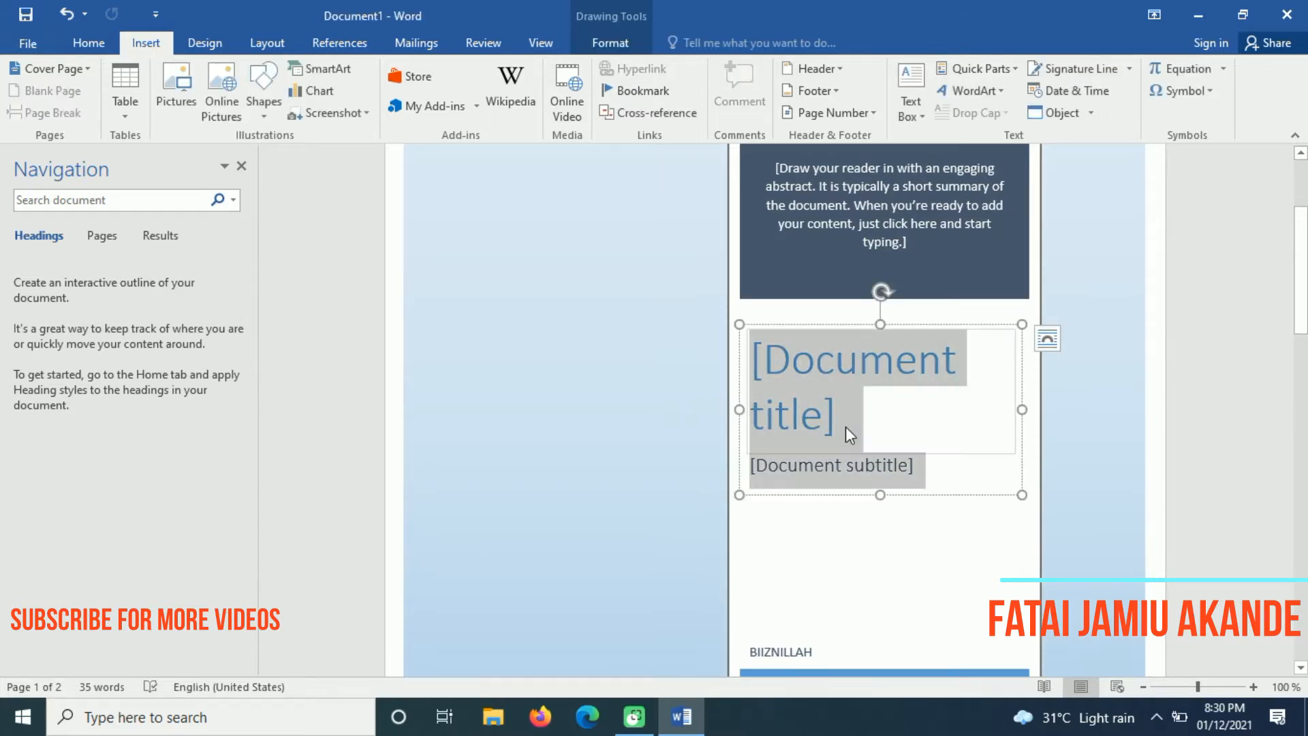
{"action": "type", "text": "Fatai Jam"}
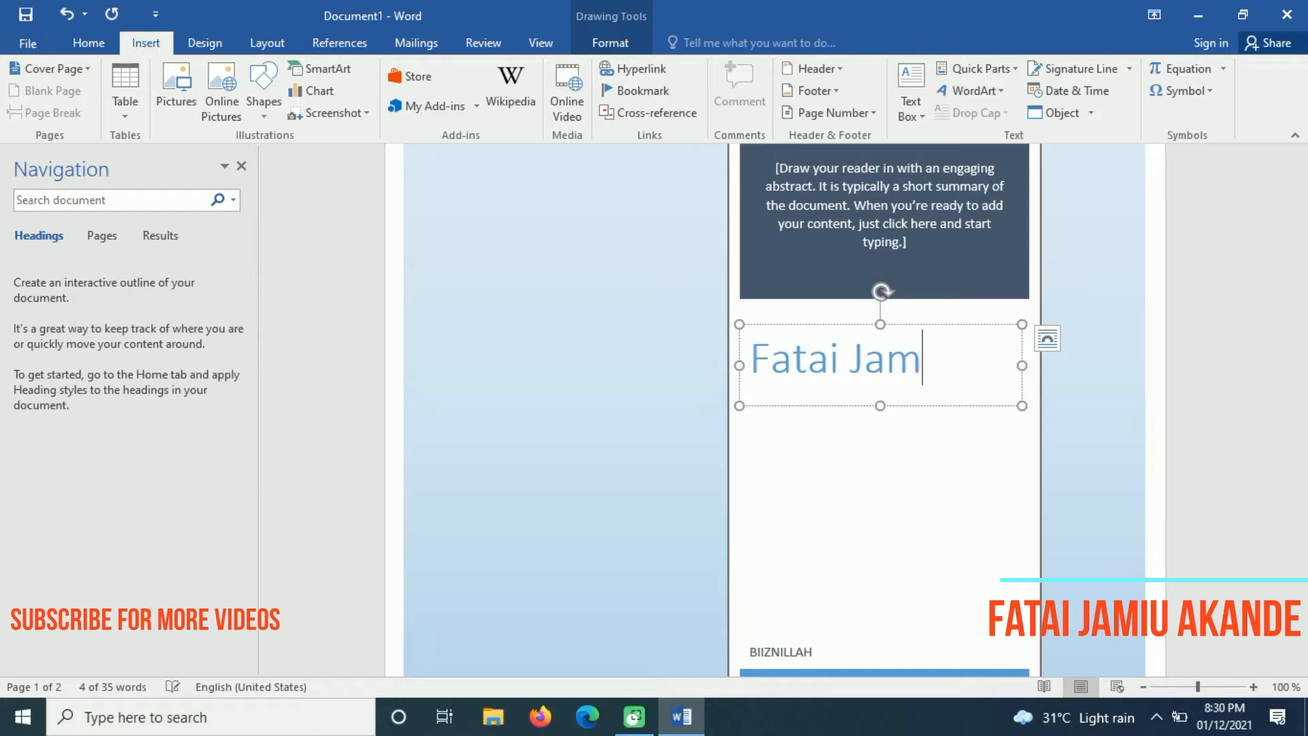
{"action": "type", "text": "iu Akande"}
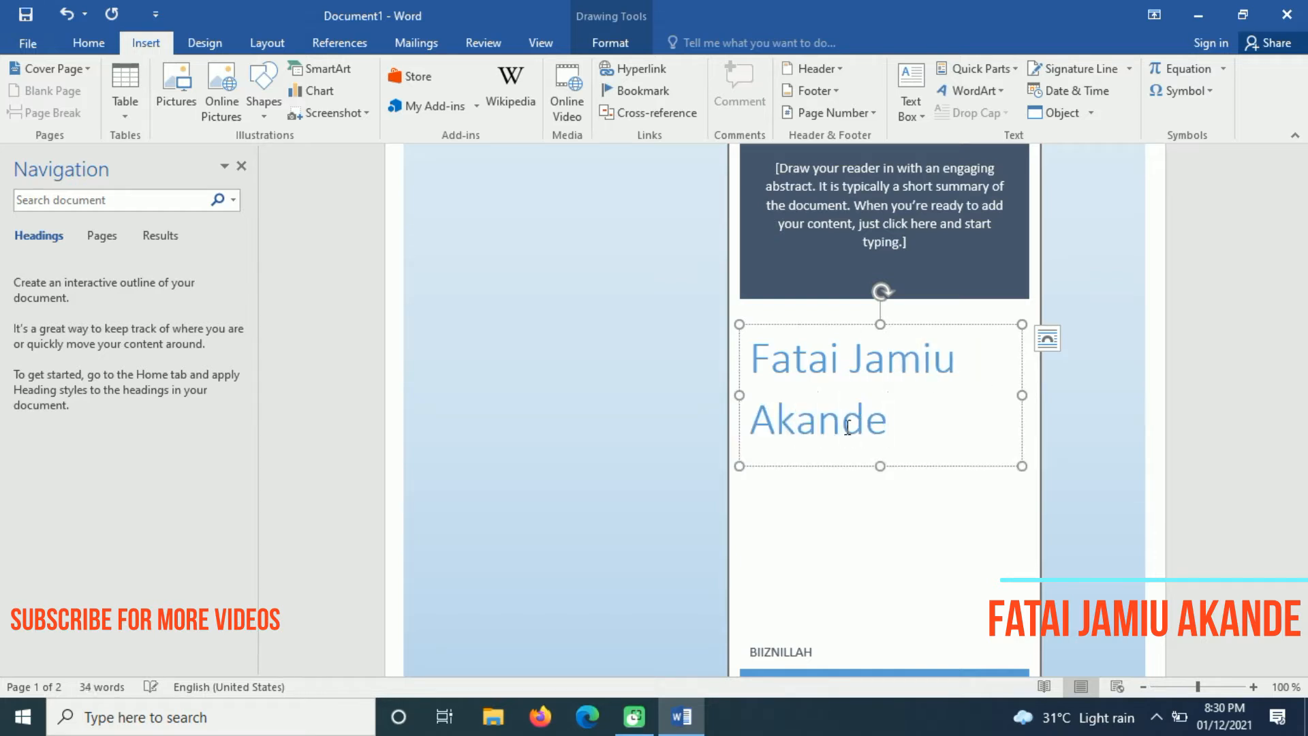
Make the name in the title box centred and bold
{"action": "key", "text": "ctrl+a"}
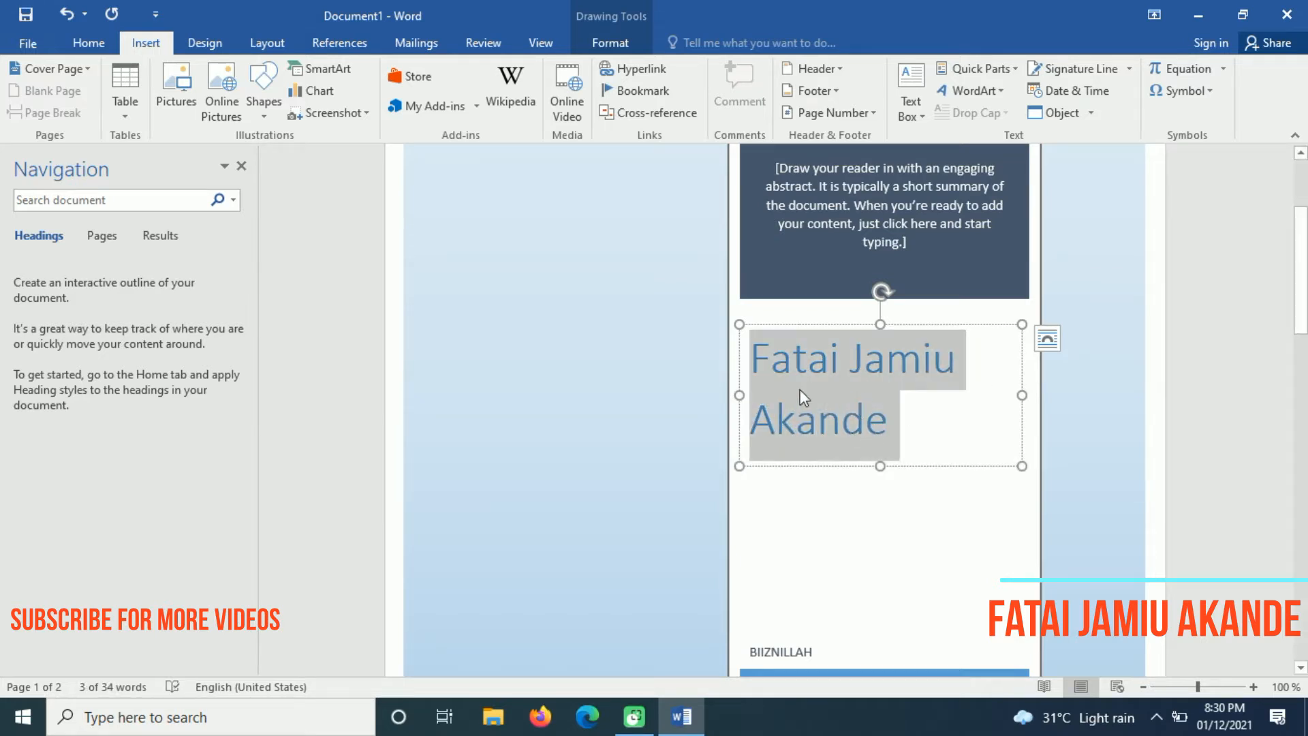
{"action": "left_click", "coordinate": [89, 41]}
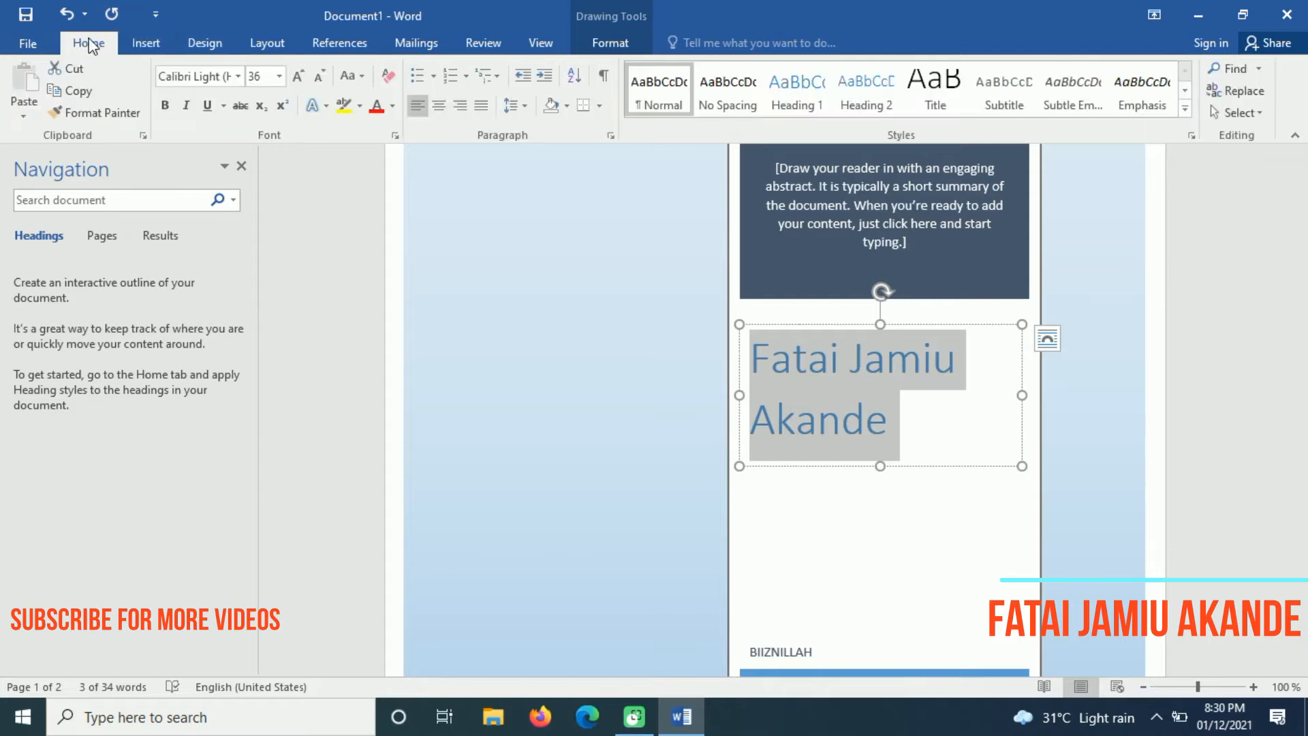
{"action": "left_click", "coordinate": [440, 107]}
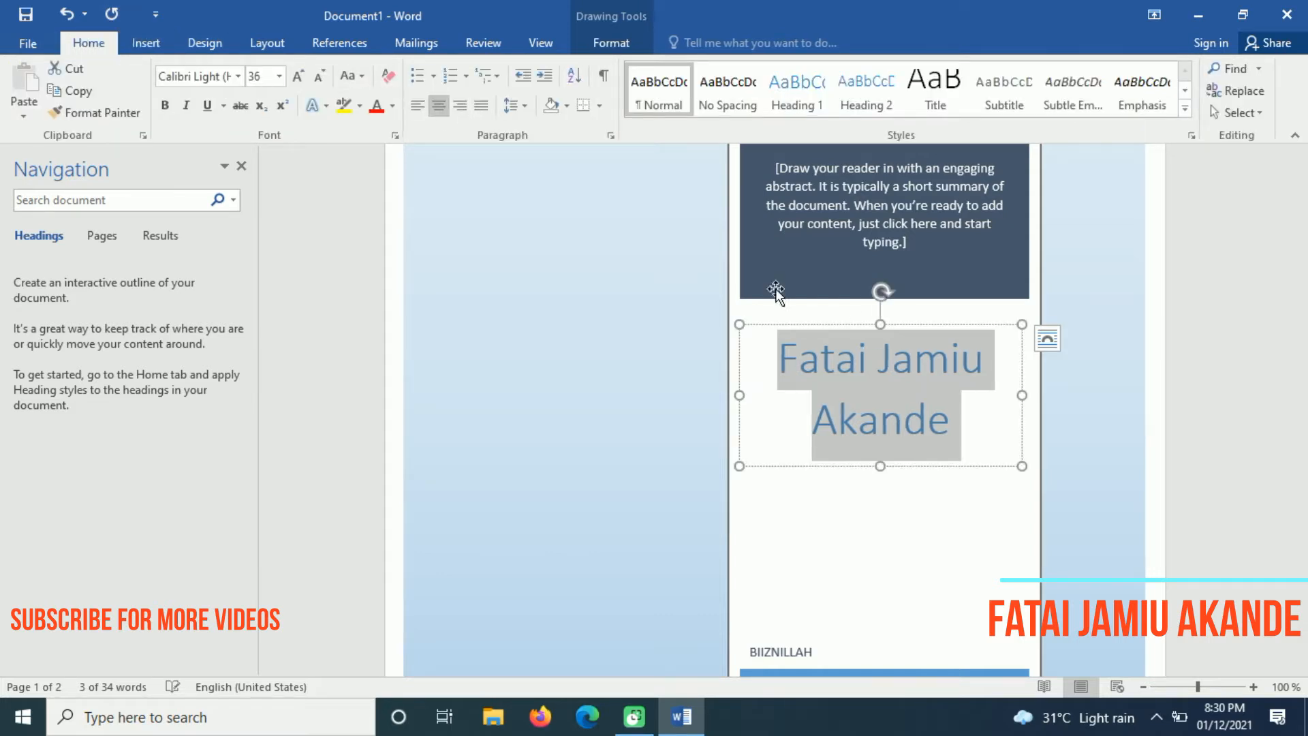
{"action": "left_click", "coordinate": [164, 107]}
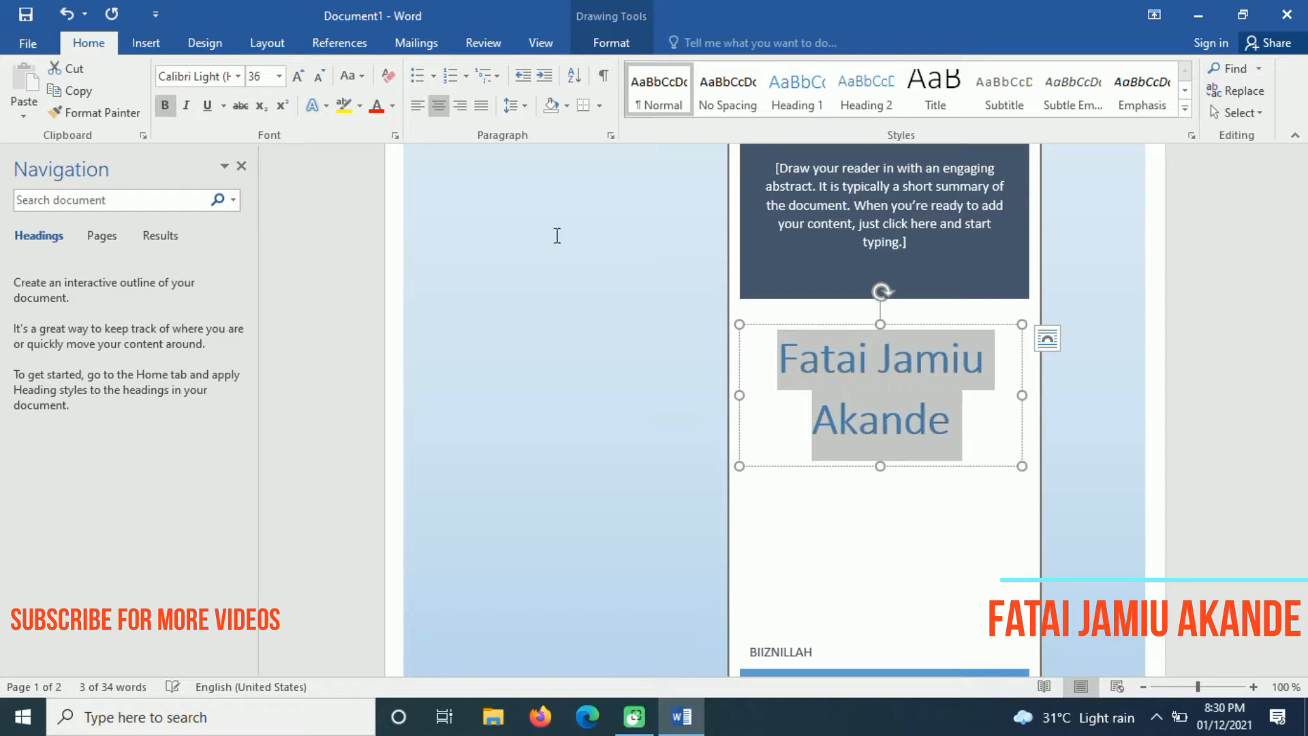
{"action": "left_click", "coordinate": [1083, 384]}
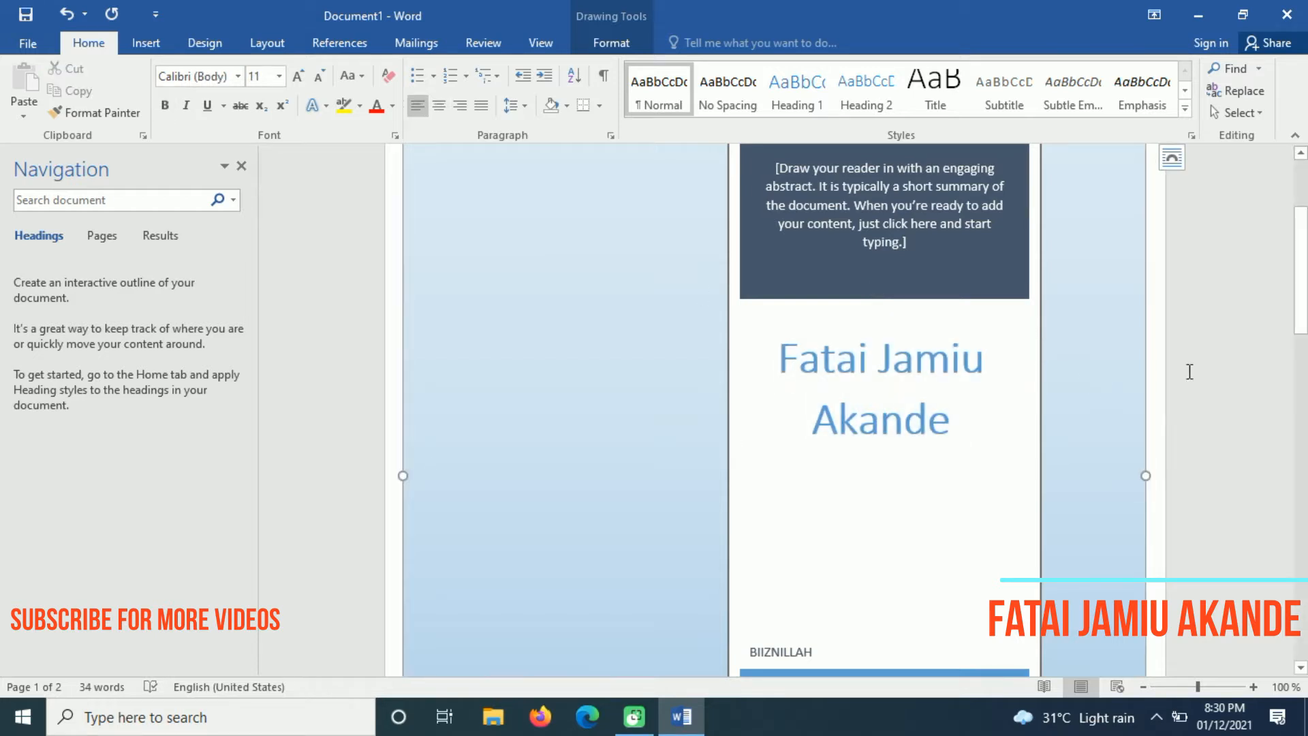
{"action": "left_click_drag", "start_coordinate": [1303, 259], "coordinate": [1303, 217]}
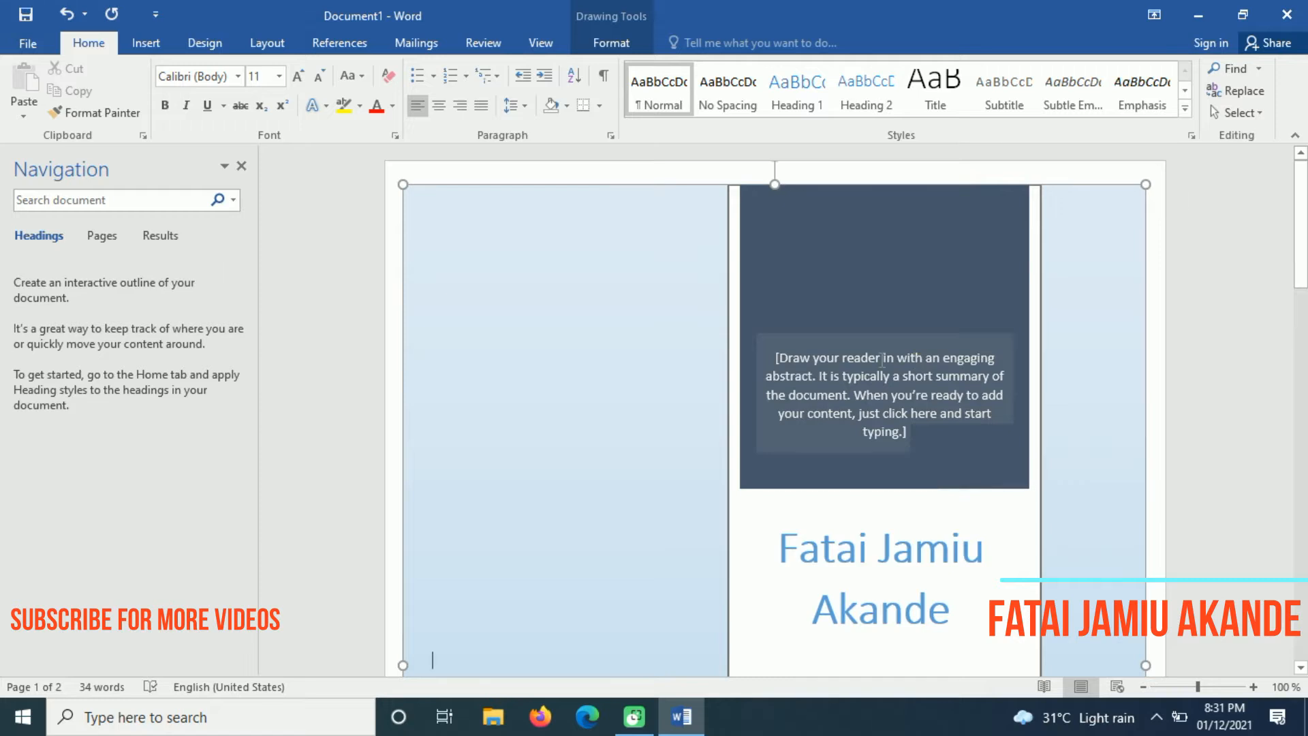
Start the abstract by introducing the author as a fullstack website developer proficient in HTML and CSS
{"action": "left_click", "coordinate": [832, 388]}
{"action": "type", "text": "I a"}
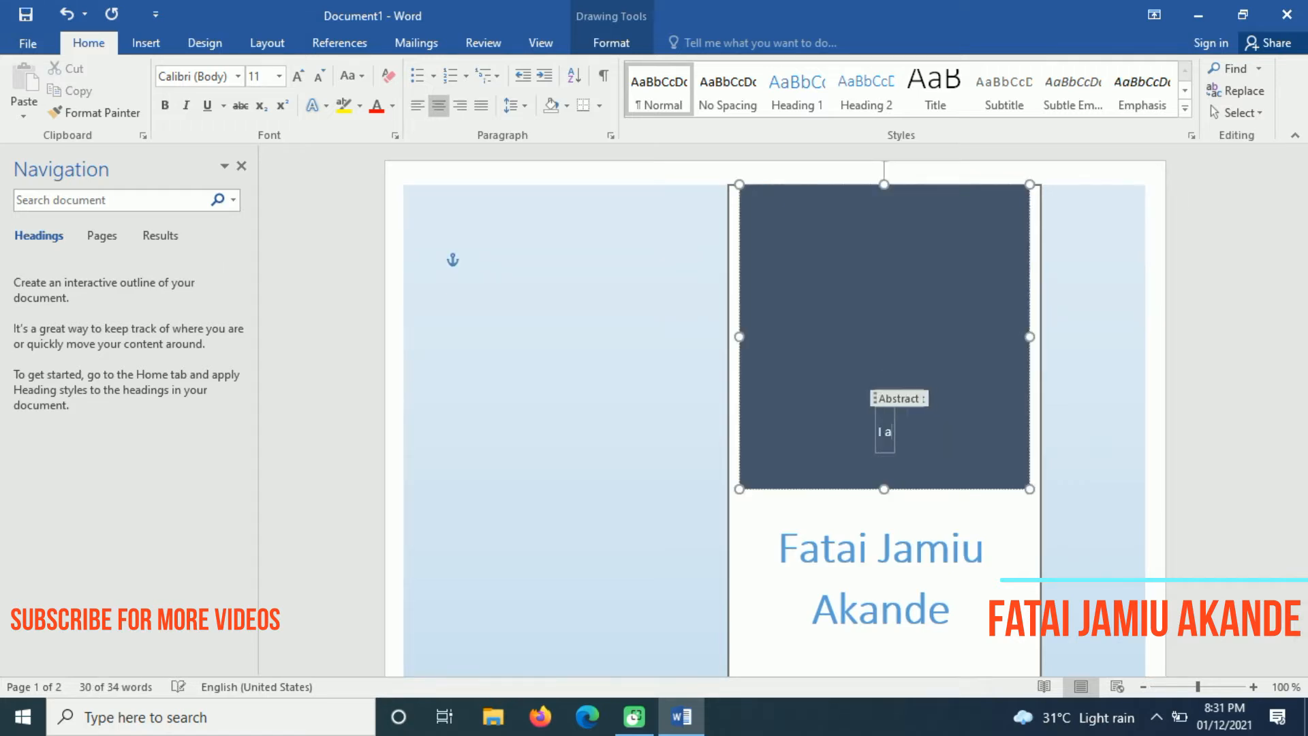
{"action": "type", "text": "m Fatai Jam"}
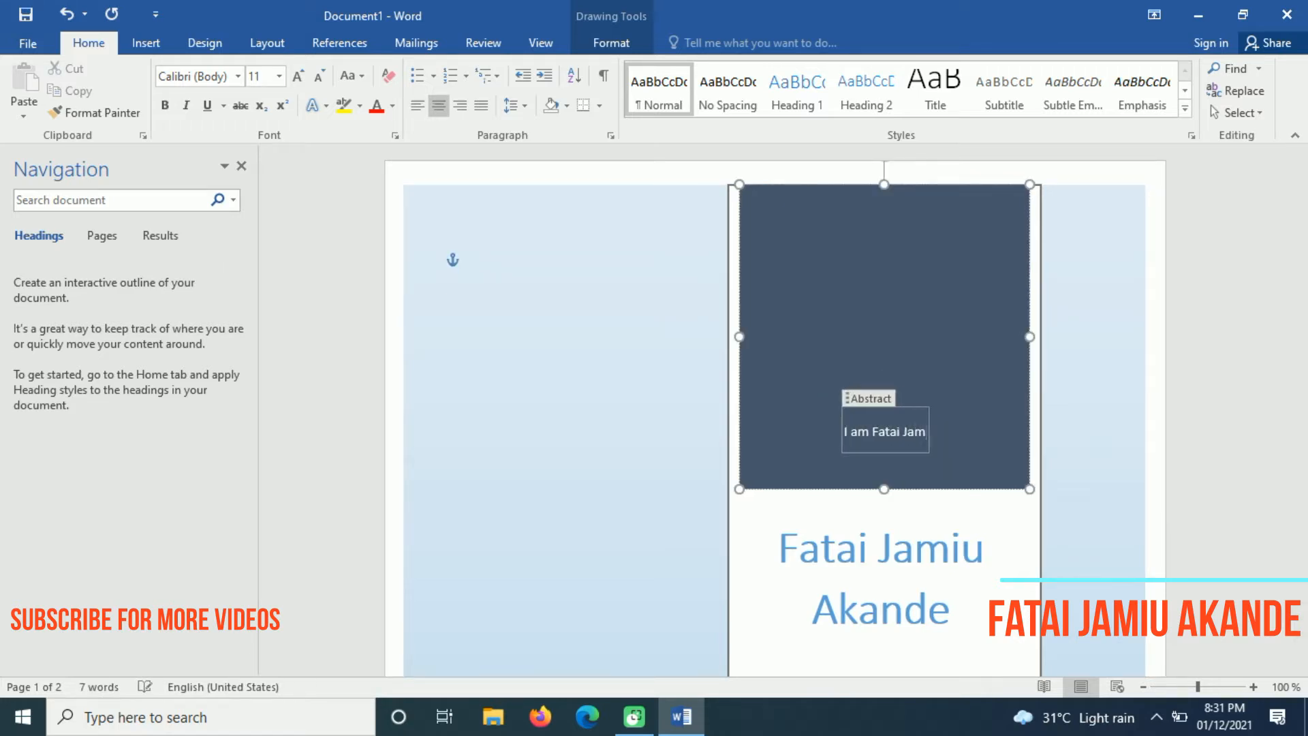
{"action": "type", "text": "iu Akande, A."}
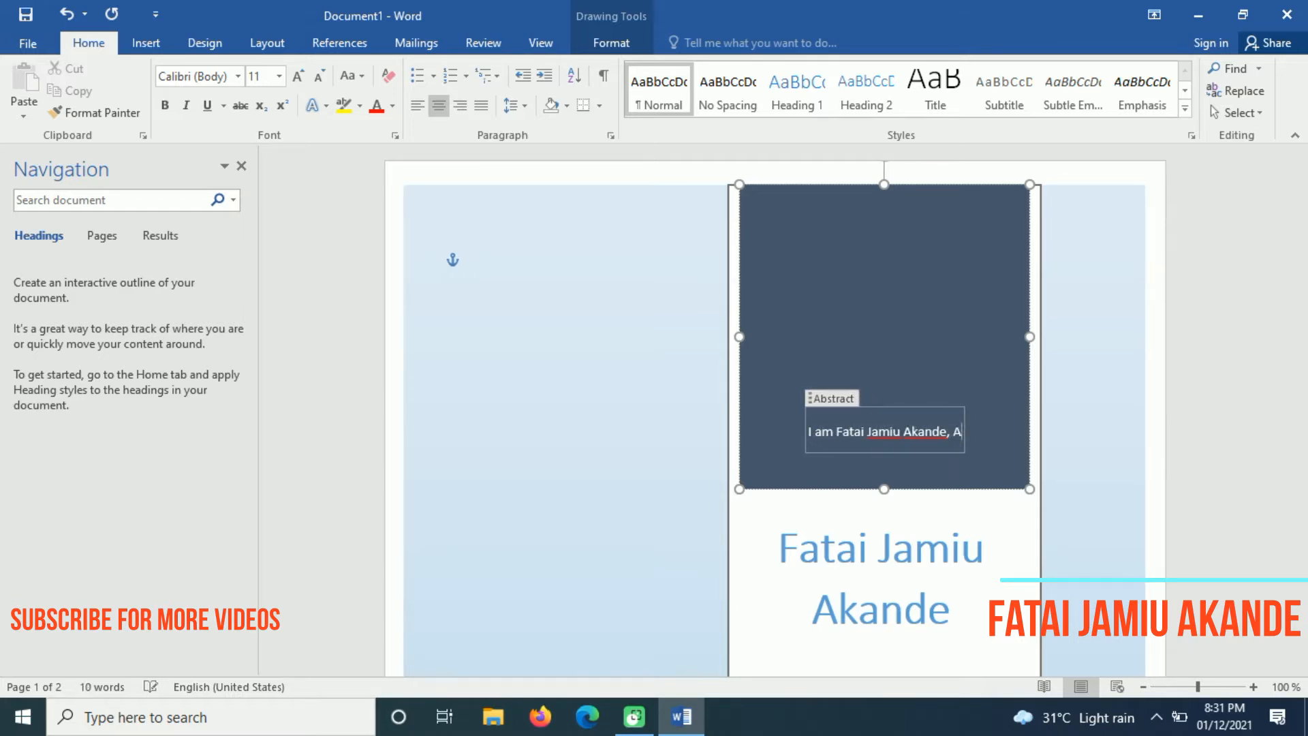
{"action": "key", "text": "BackSpace"}
{"action": "key", "text": "BackSpace"}
{"action": "type", "text": "a full"}
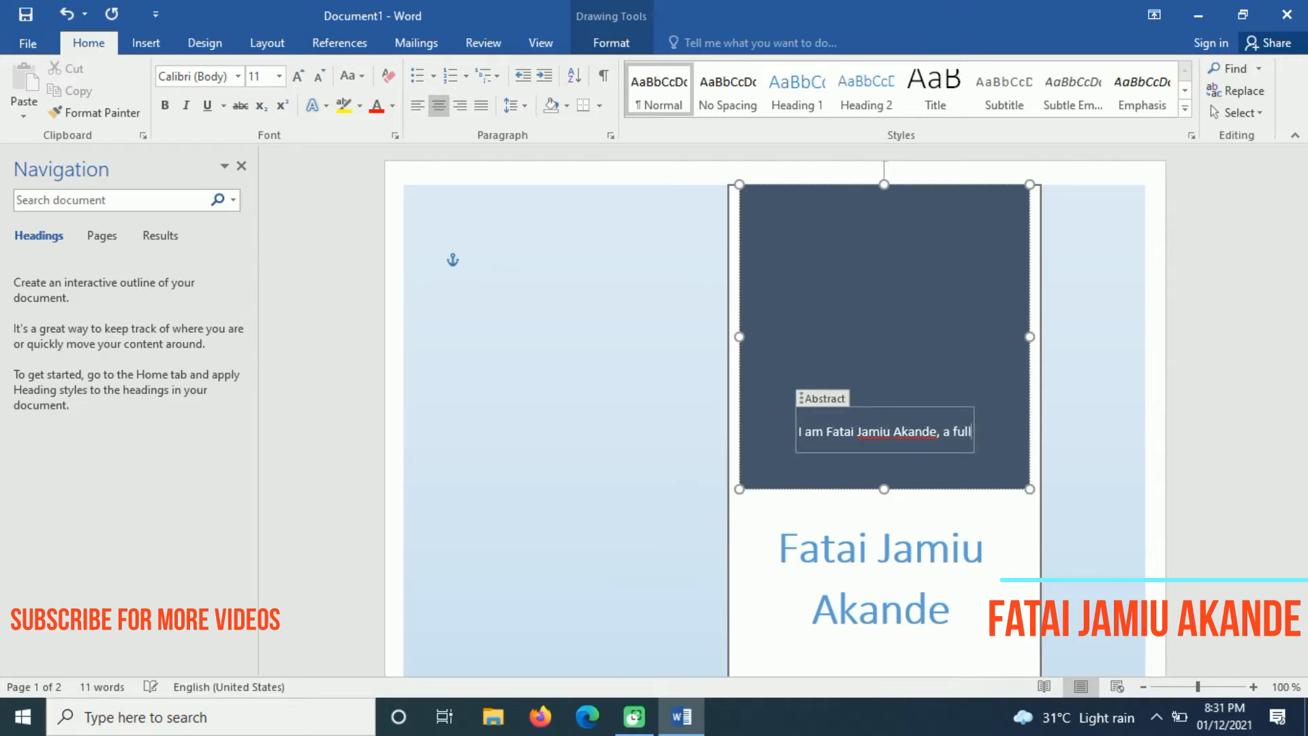
{"action": "type", "text": "stack website"}
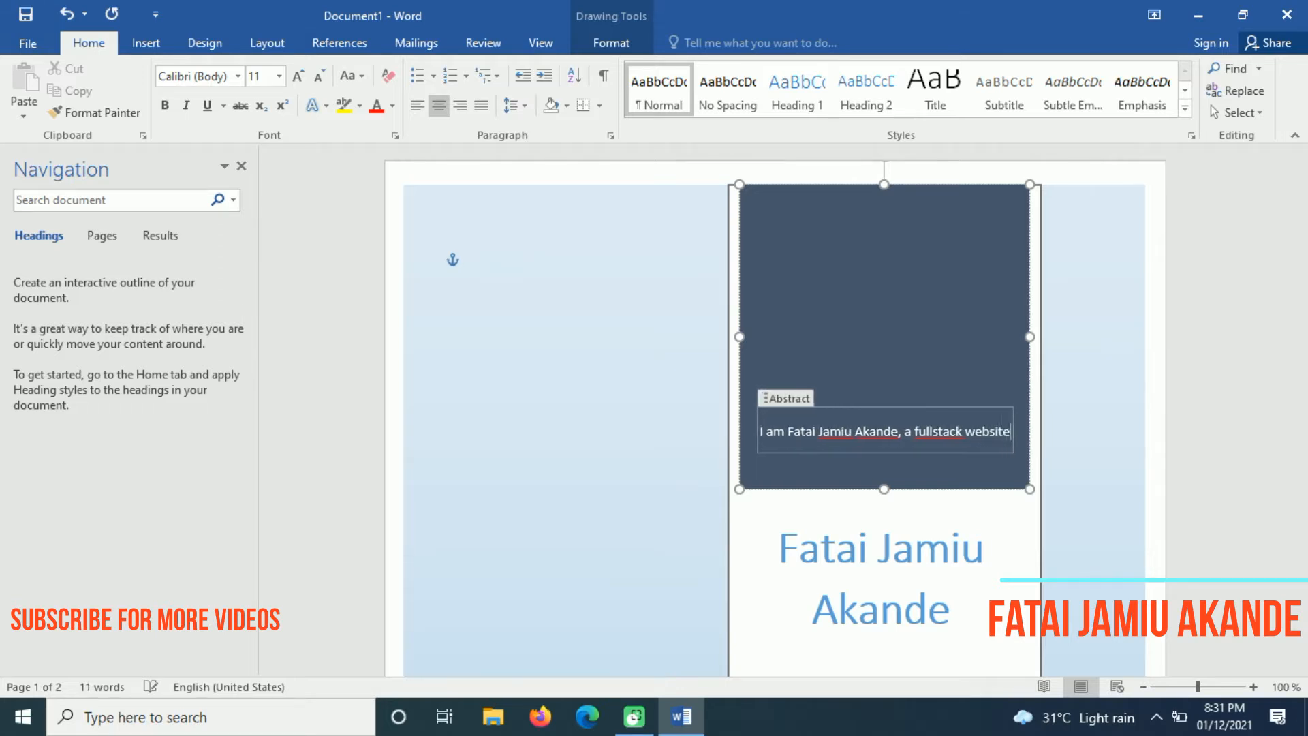
{"action": "type", "text": " devel"}
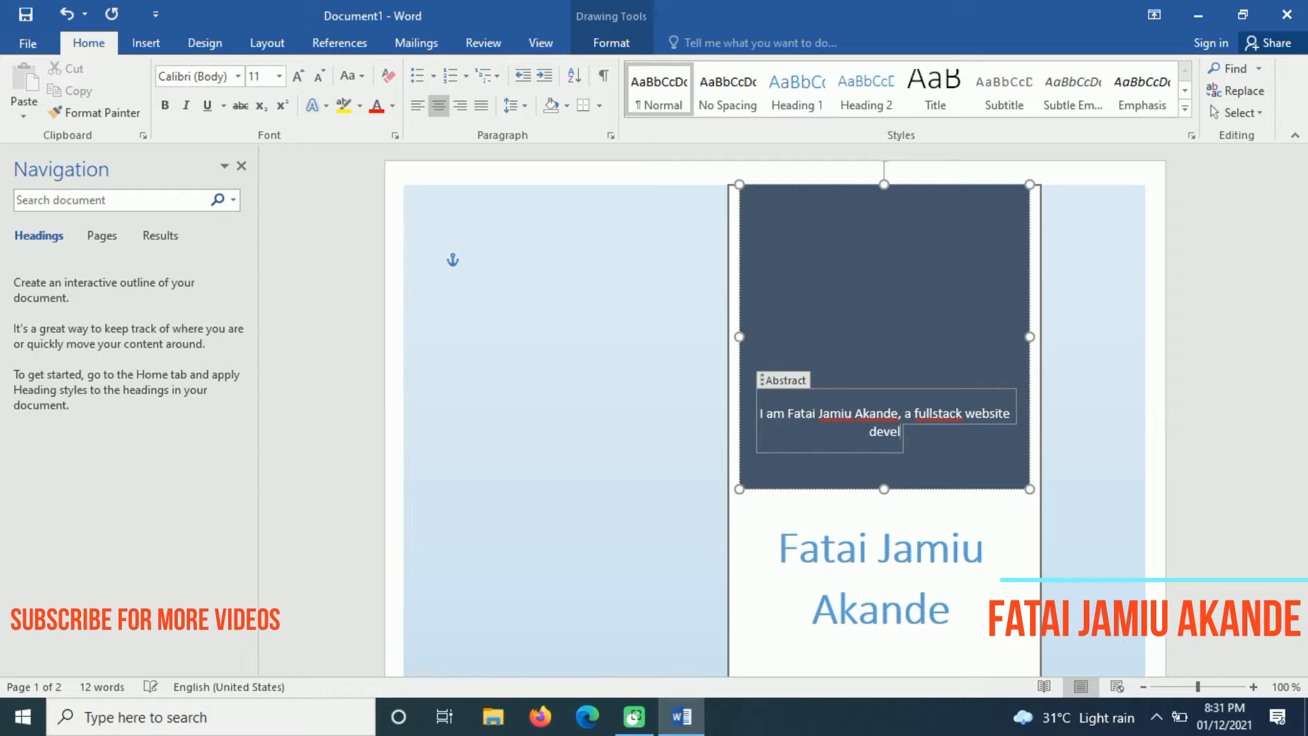
{"action": "type", "text": "oper, I am"}
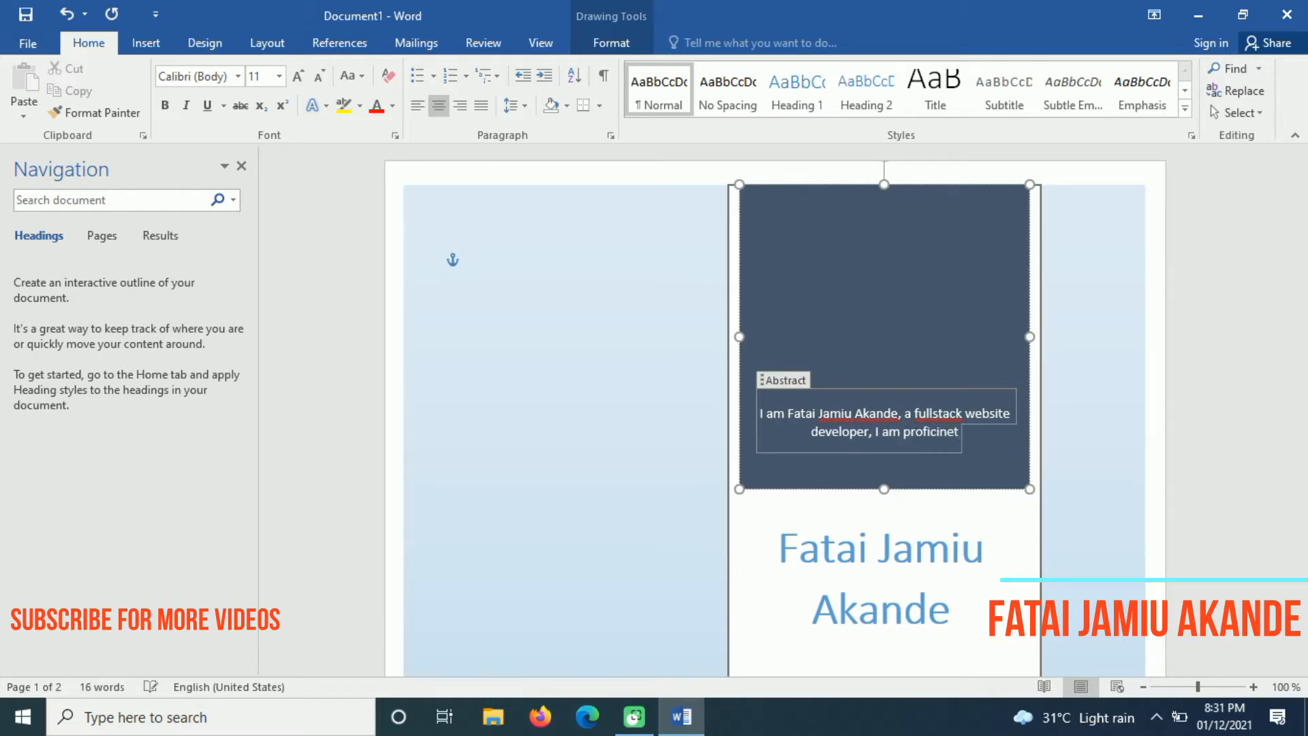
{"action": "type", "text": " proficient in HTM"}
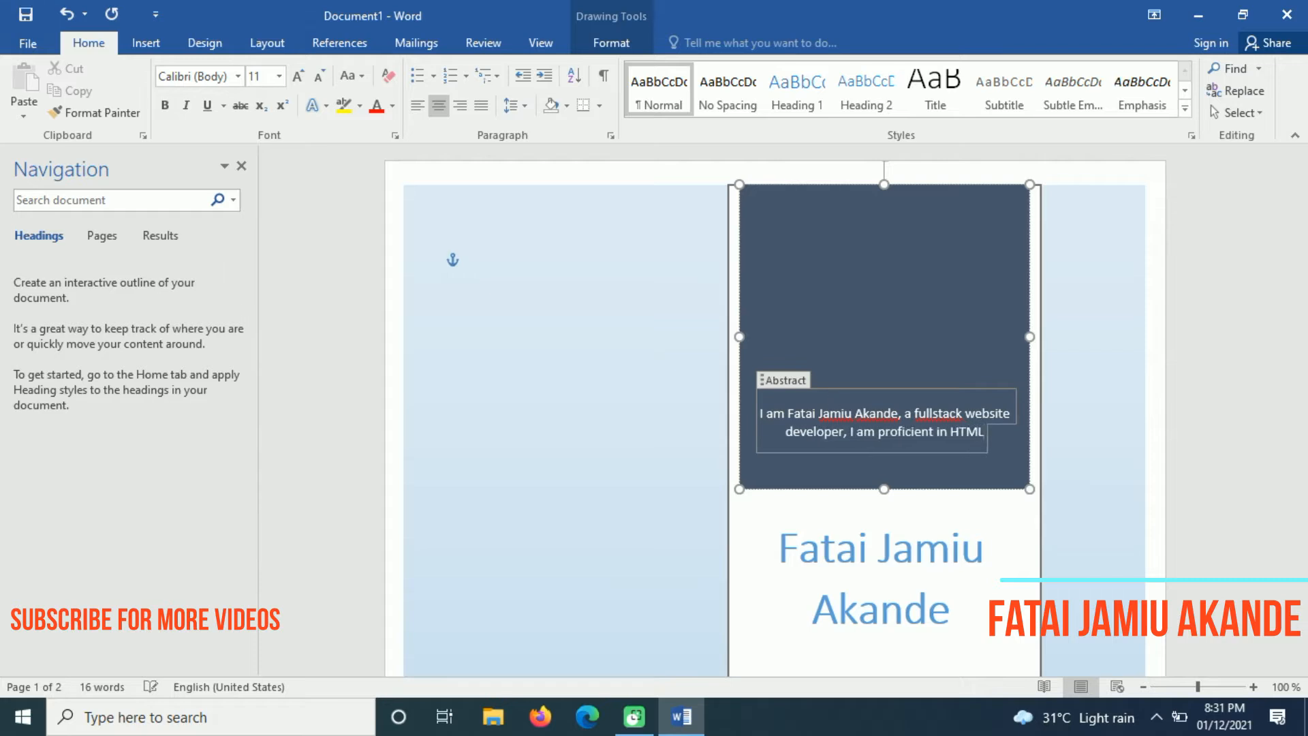
{"action": "type", "text": "L, CSS<"}
{"action": "key", "text": "BackSpace"}
Add Bootstrap through Javascript, Laravel and Wordpress skills, then a 'Kindly contact me' line with the phone number
{"action": "type", "text": ", N"}
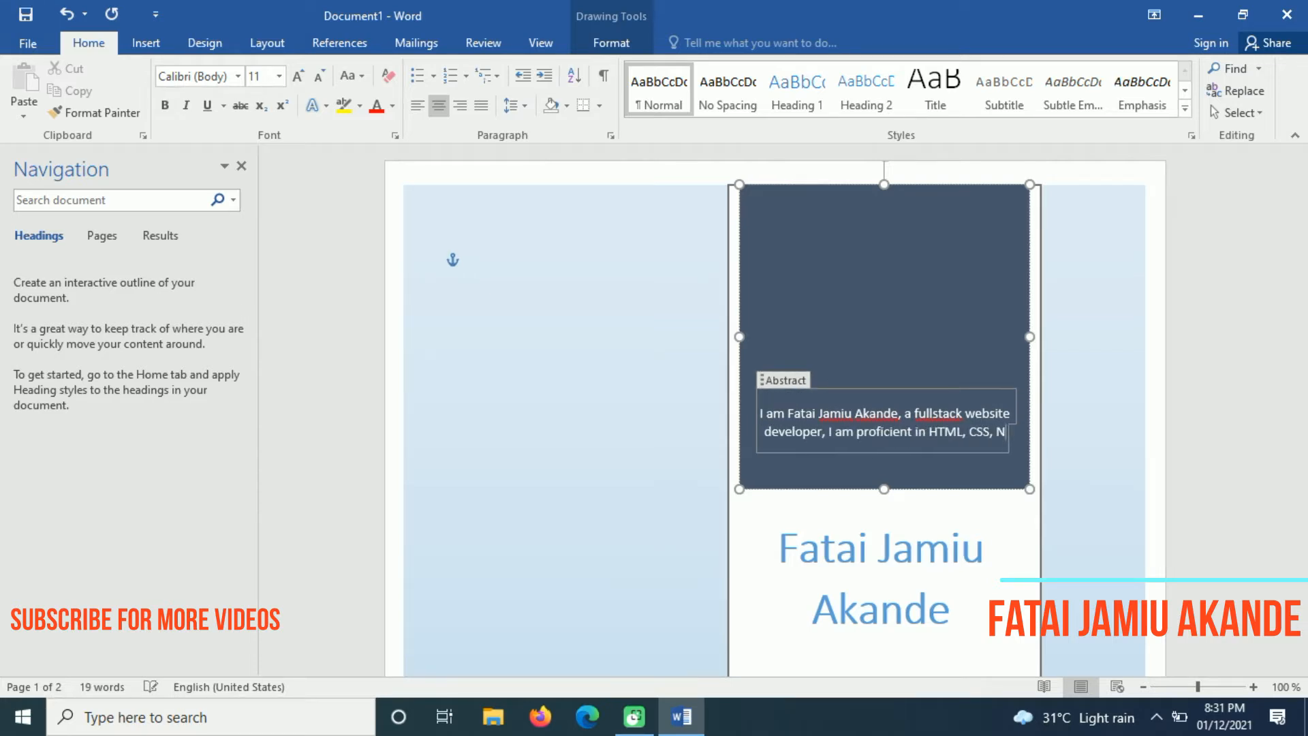
{"action": "type", "text": " Boot"}
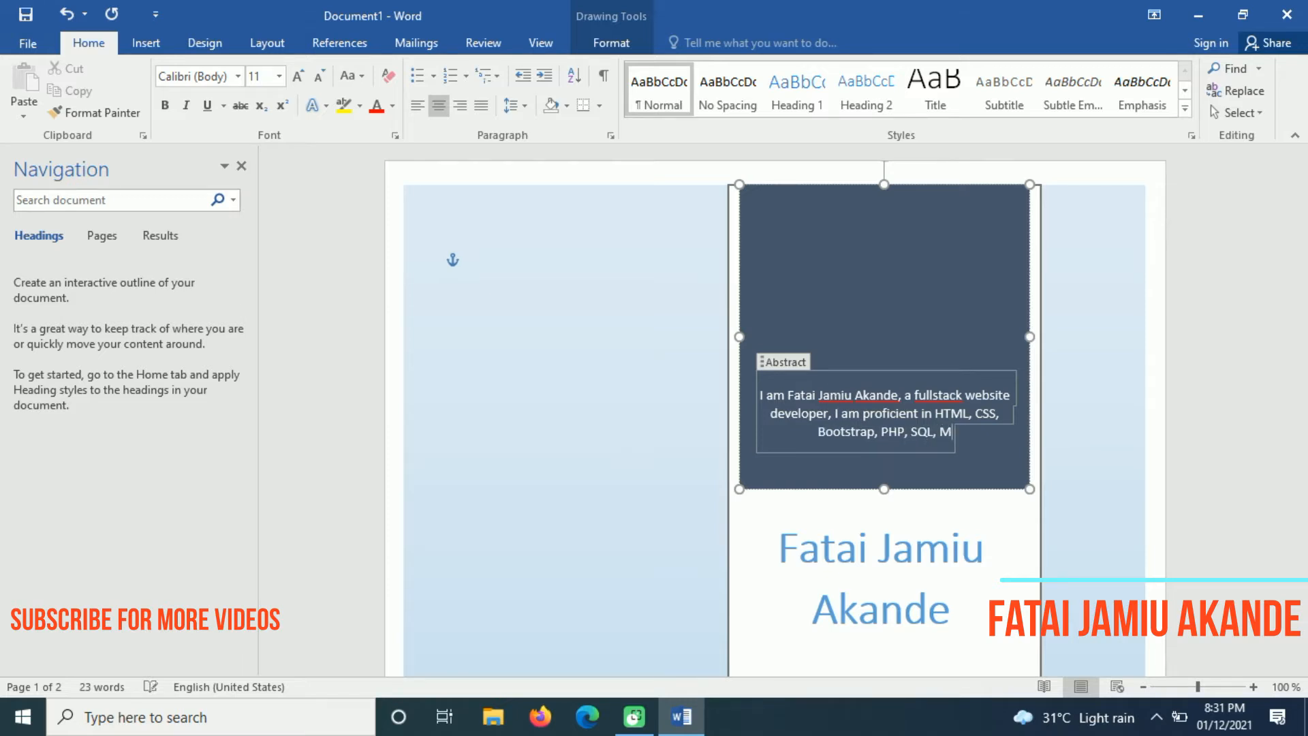
{"action": "type", "text": "avascript, Laravel,"}
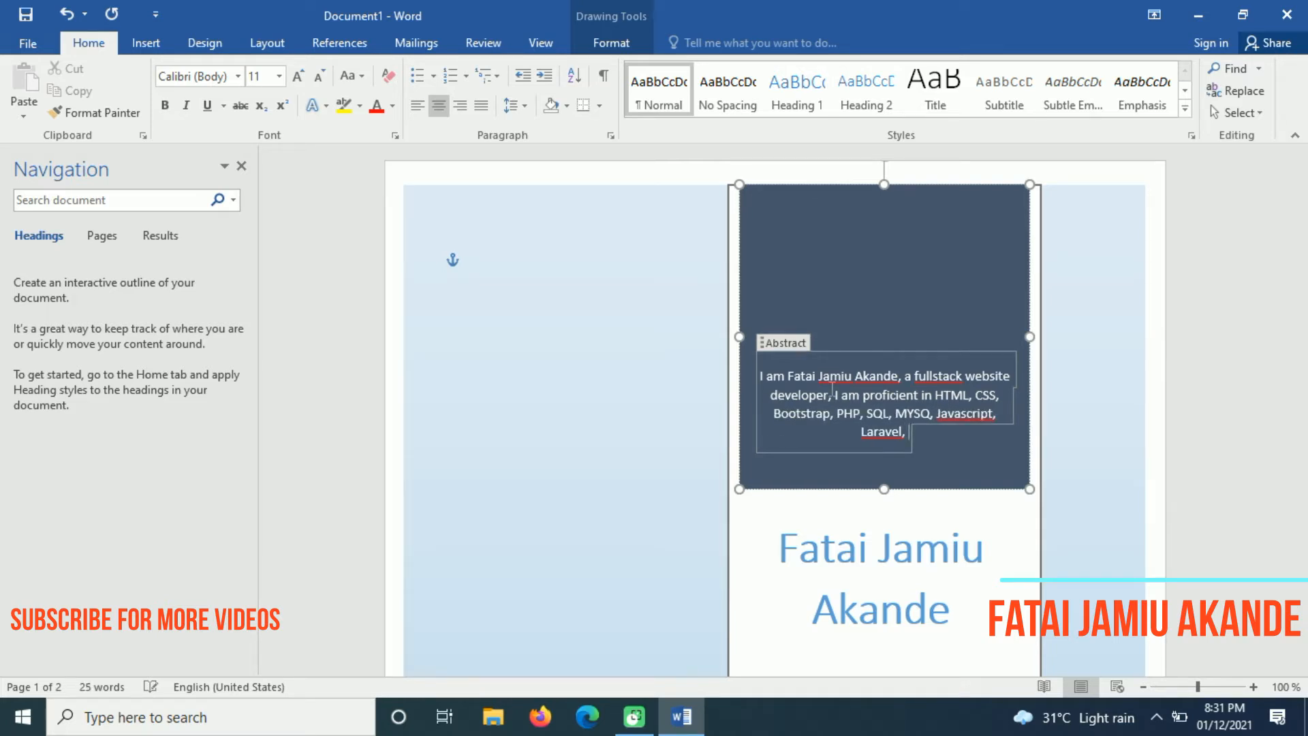
{"action": "type", "text": "Wordpress etc."}
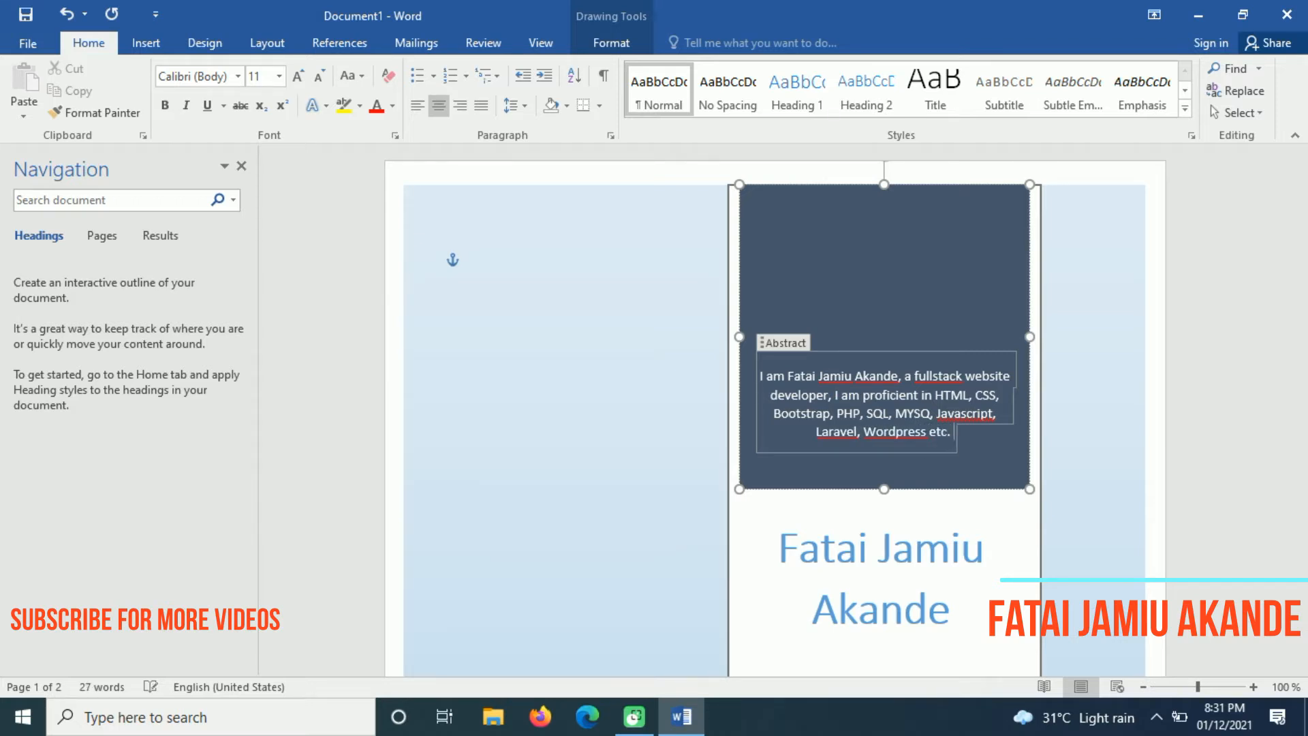
{"action": "type", "text": " Kindly Conac"}
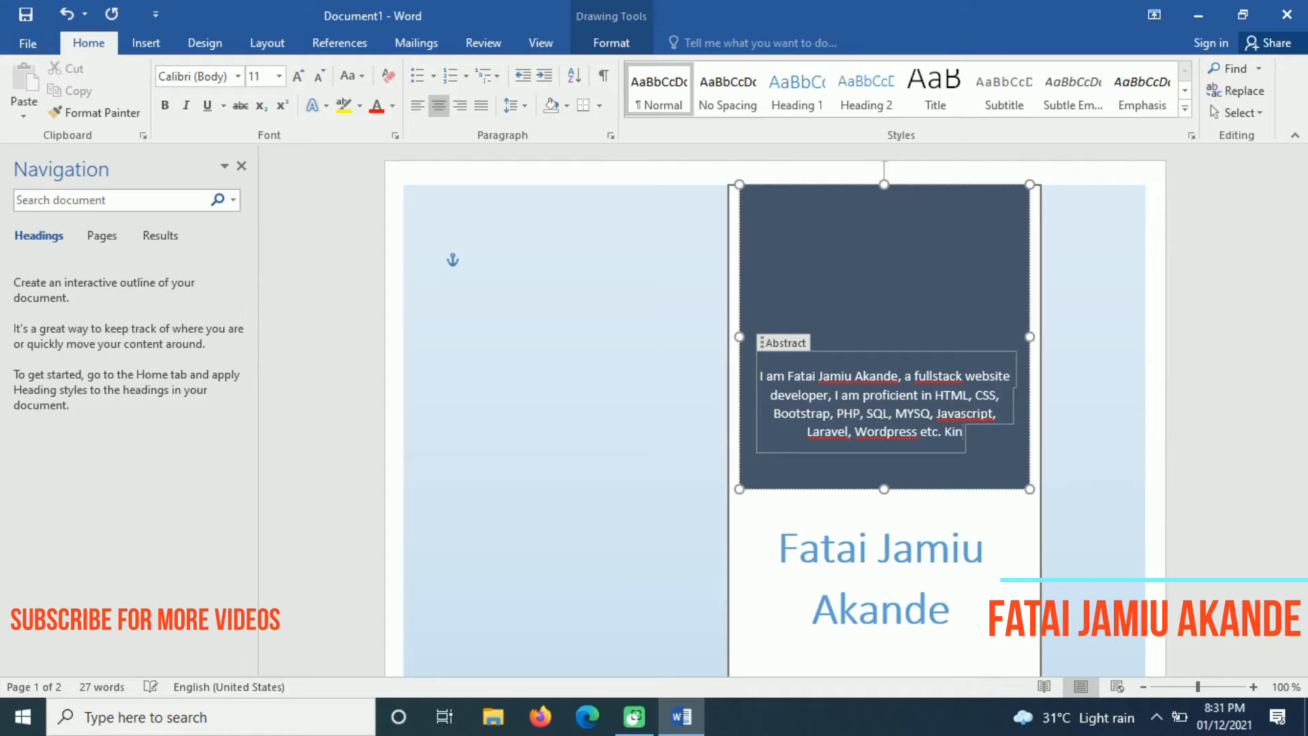
{"action": "key", "text": "BackSpace"}
{"action": "key", "text": "BackSpace"}
{"action": "type", "text": "tact me on"}
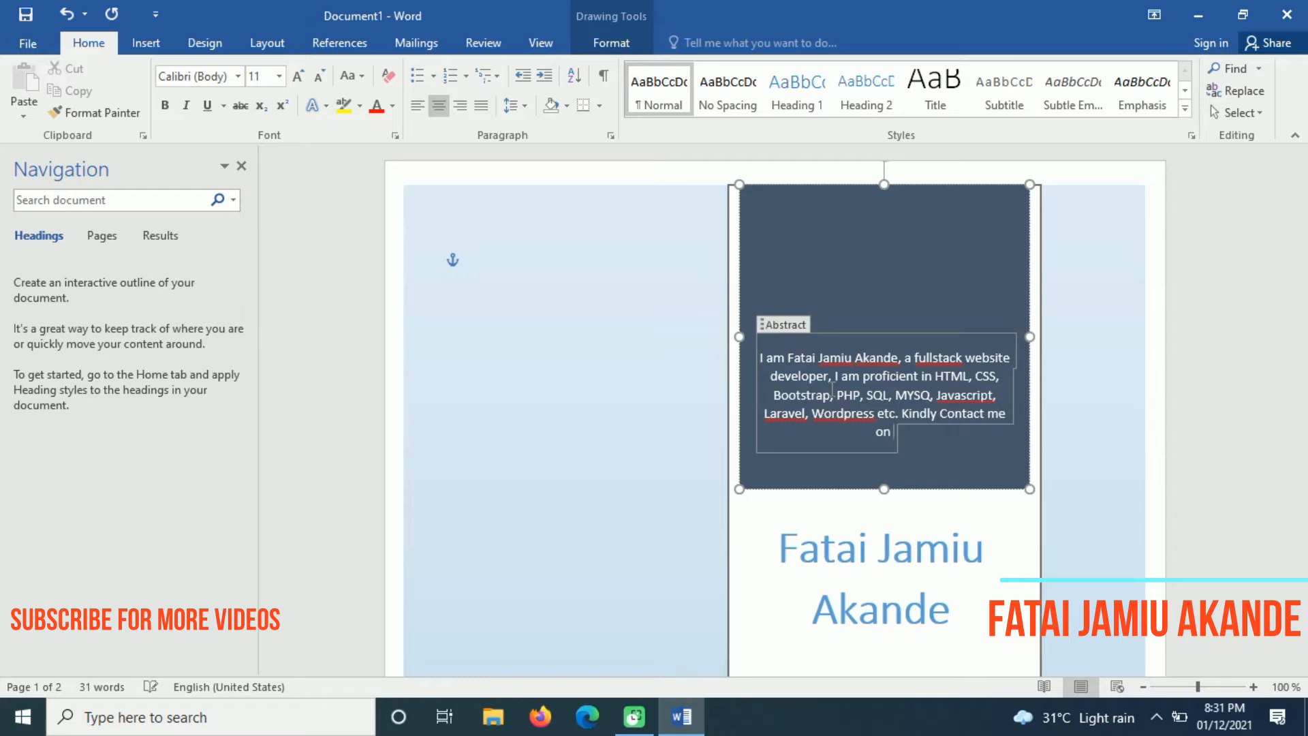
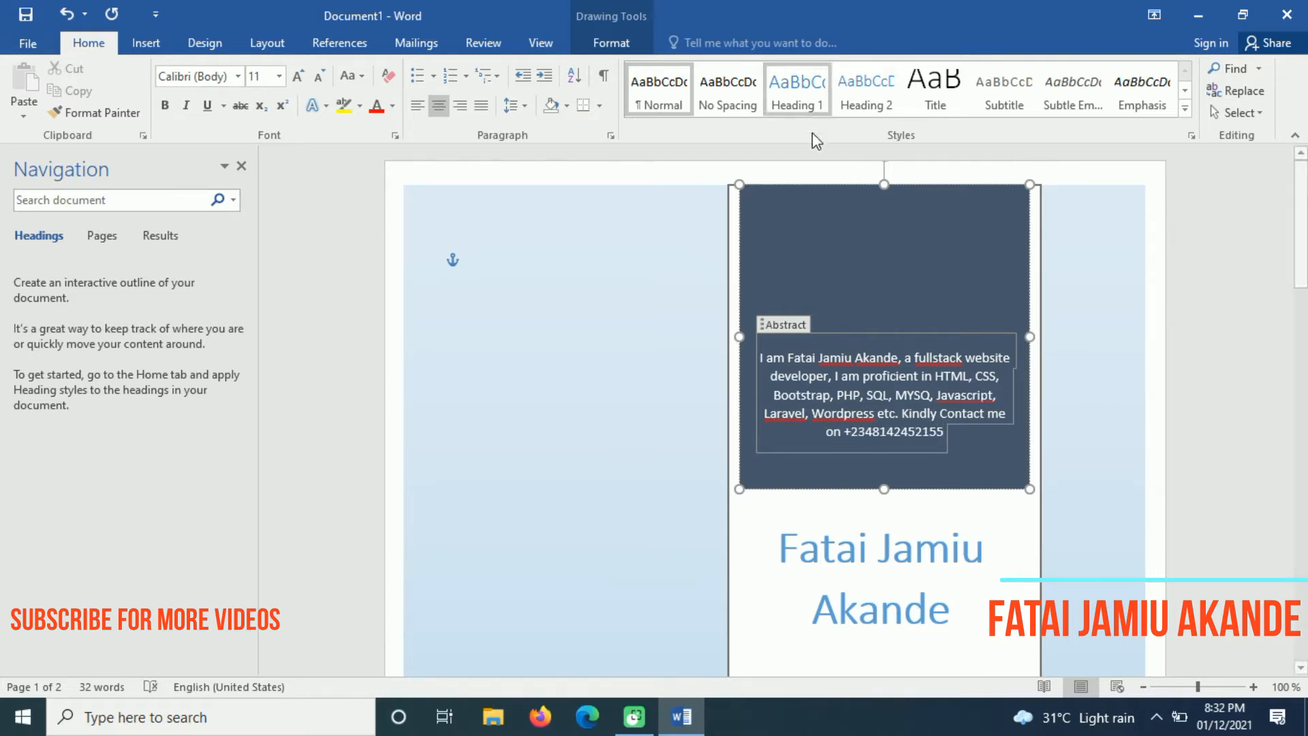
Clear the spelling flags on the author's middle name and surname in the abstract
{"action": "left_click", "coordinate": [1107, 365]}
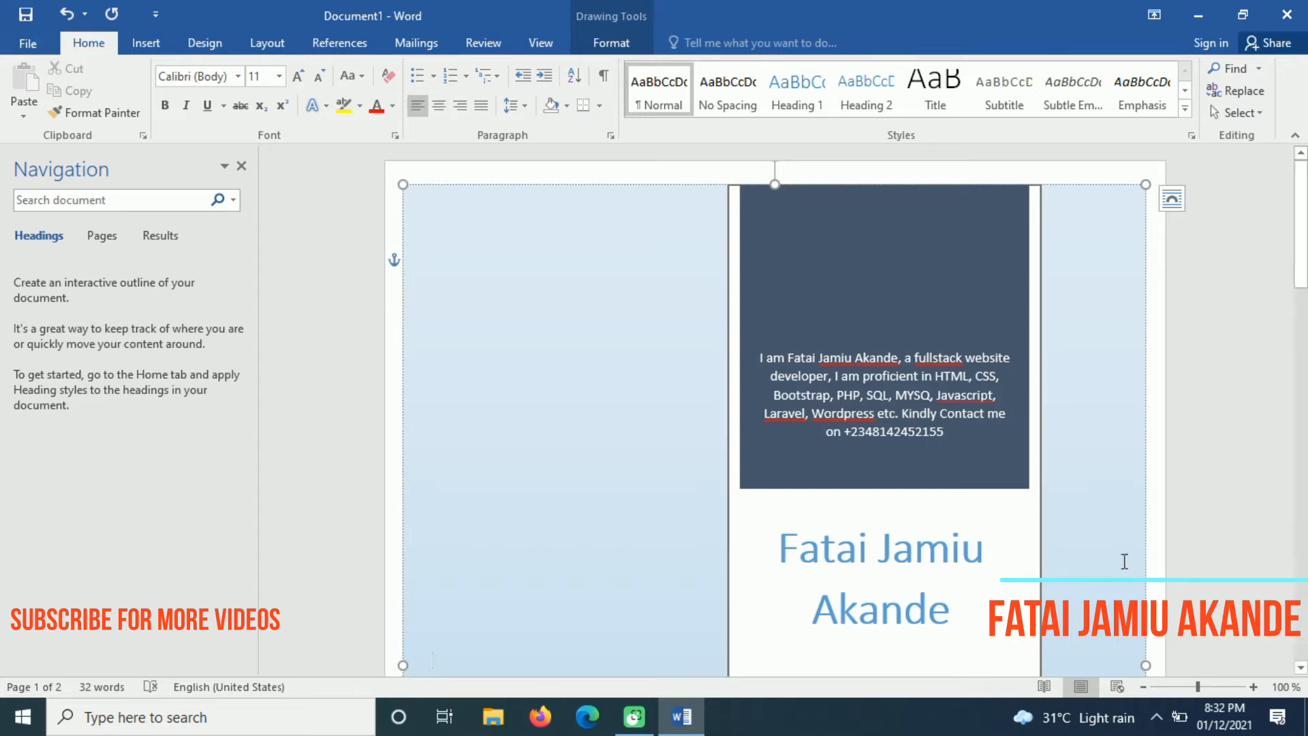
{"action": "left_click", "coordinate": [833, 362]}
{"action": "right_click", "coordinate": [832, 362]}
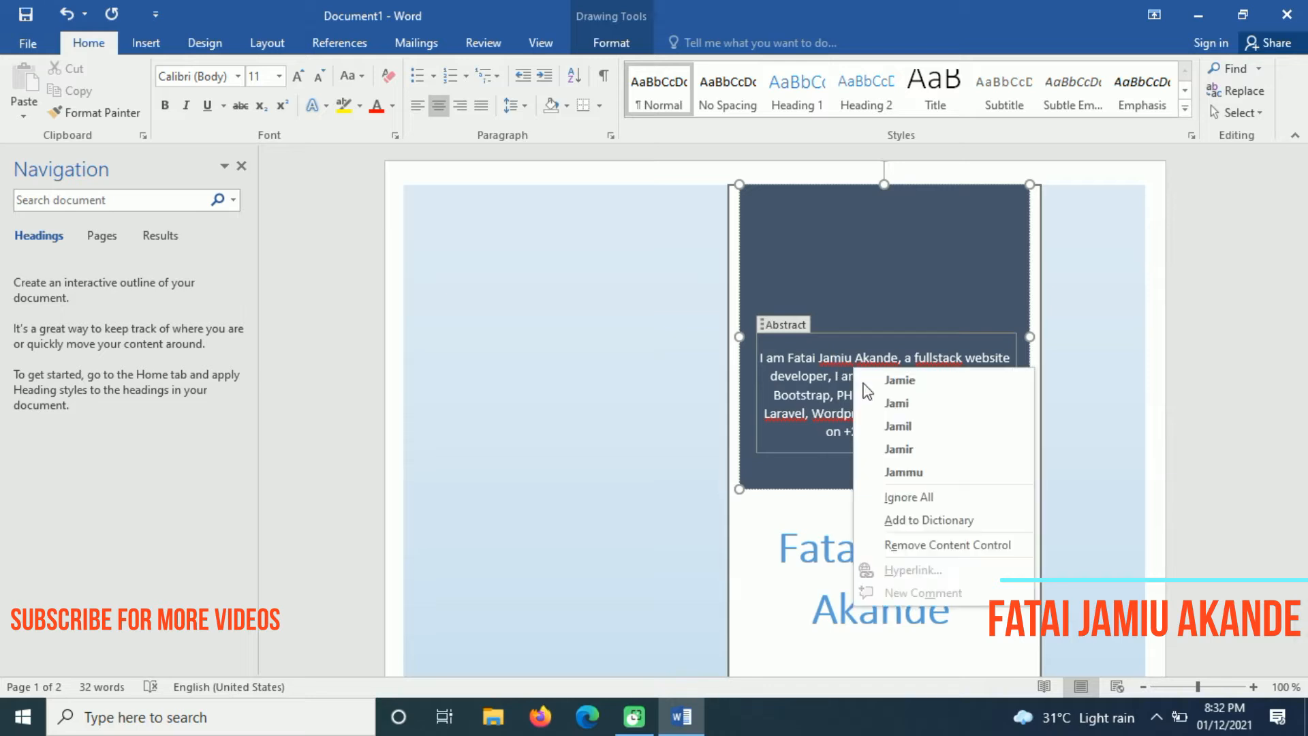
{"action": "left_click", "coordinate": [928, 519]}
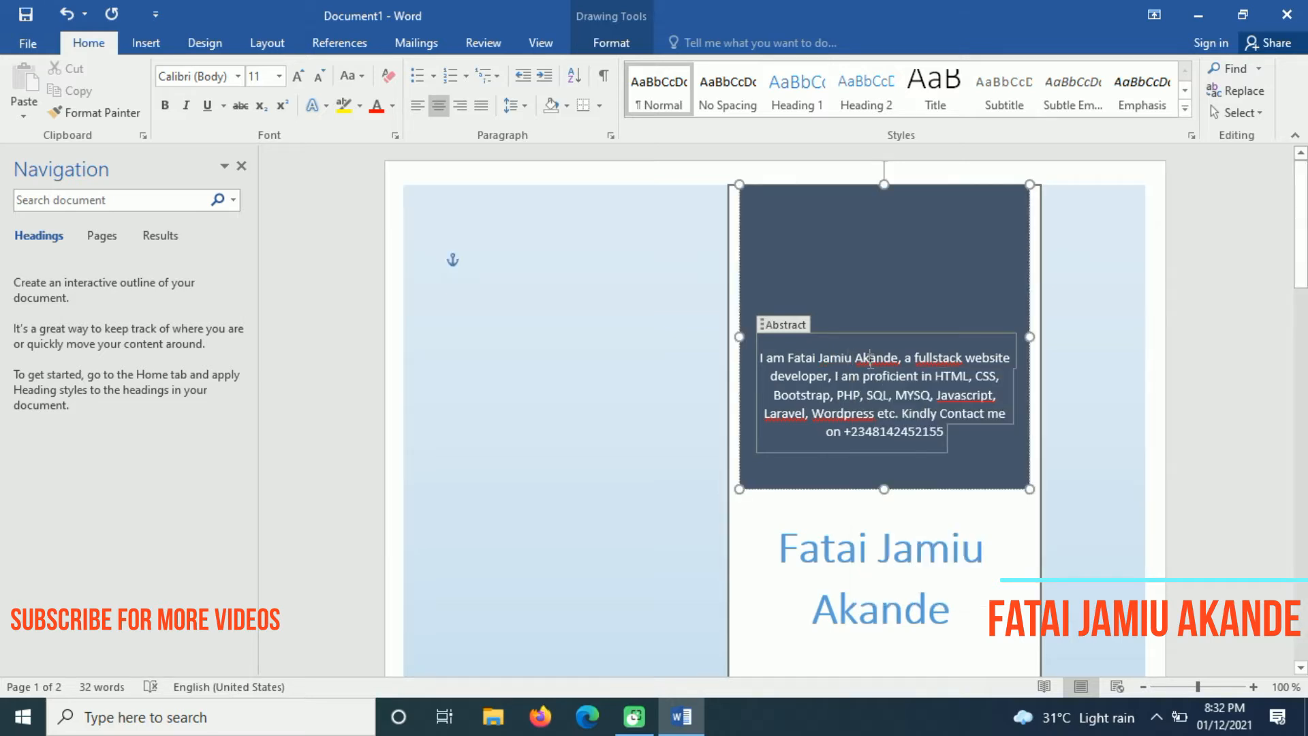
{"action": "right_click", "coordinate": [869, 361]}
{"action": "left_click", "coordinate": [967, 499]}
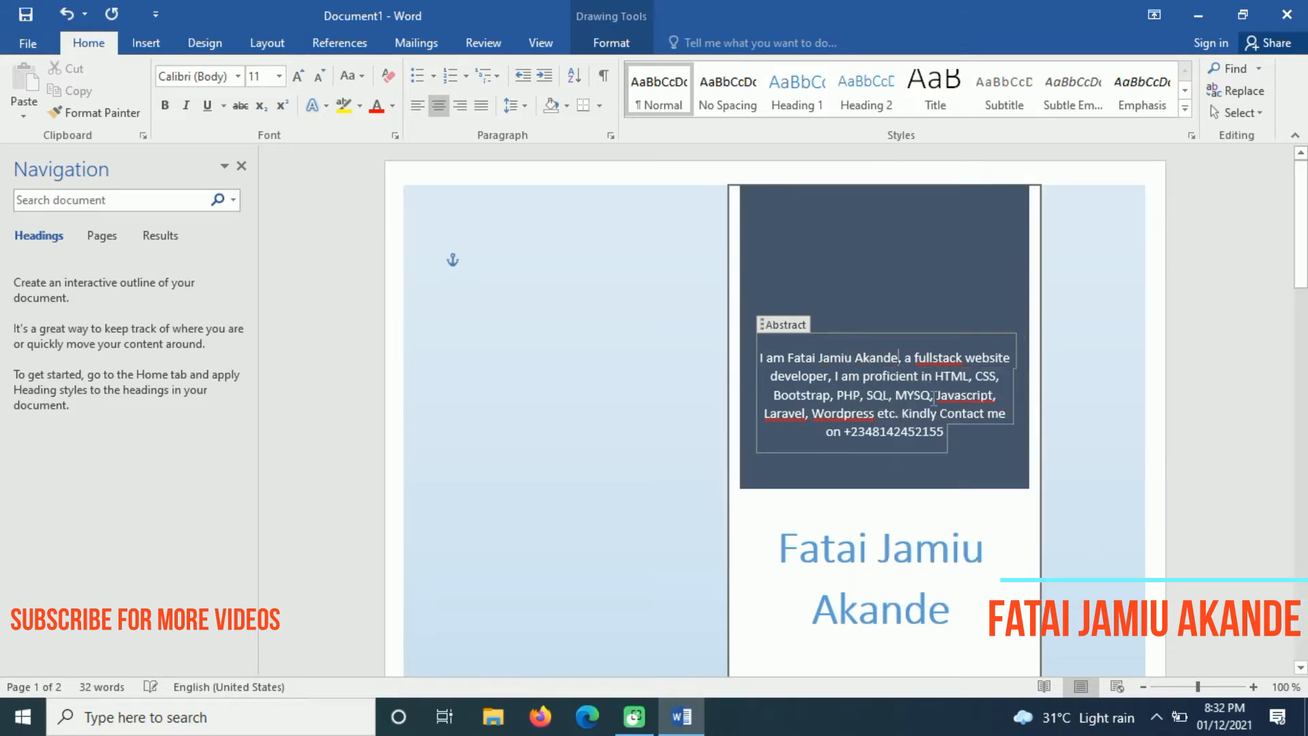
Ignore all spelling flags on fullstack, Javascript, Laravel and Wordpress
{"action": "right_click", "coordinate": [941, 358]}
{"action": "left_click", "coordinate": [971, 404]}
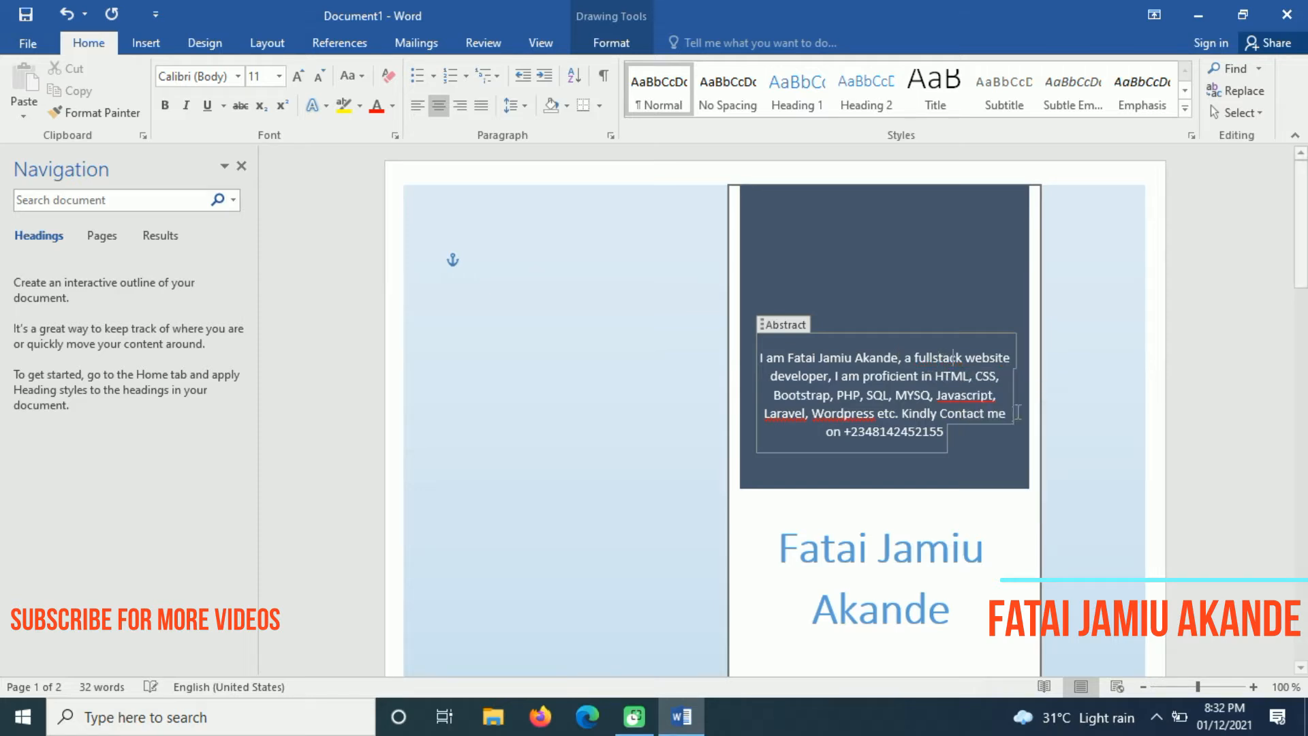
{"action": "right_click", "coordinate": [962, 397]}
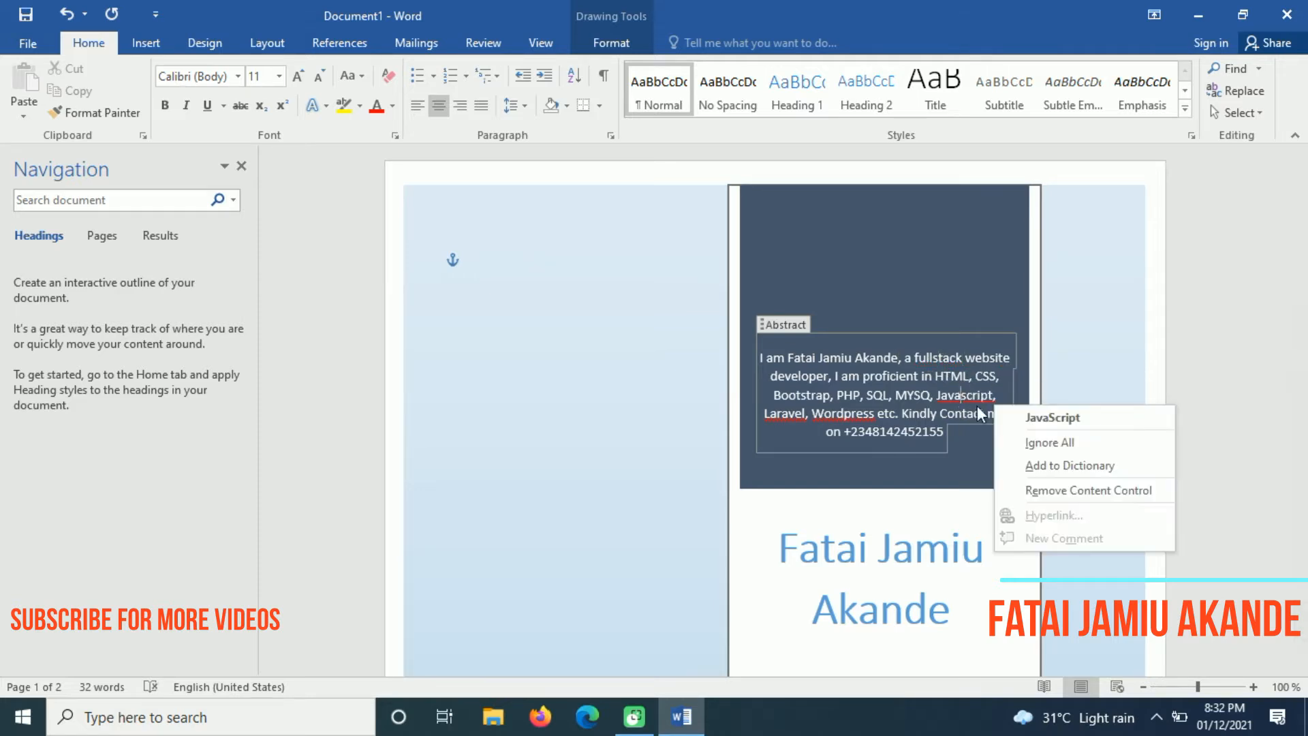
{"action": "left_click", "coordinate": [1025, 442]}
{"action": "right_click", "coordinate": [788, 415]}
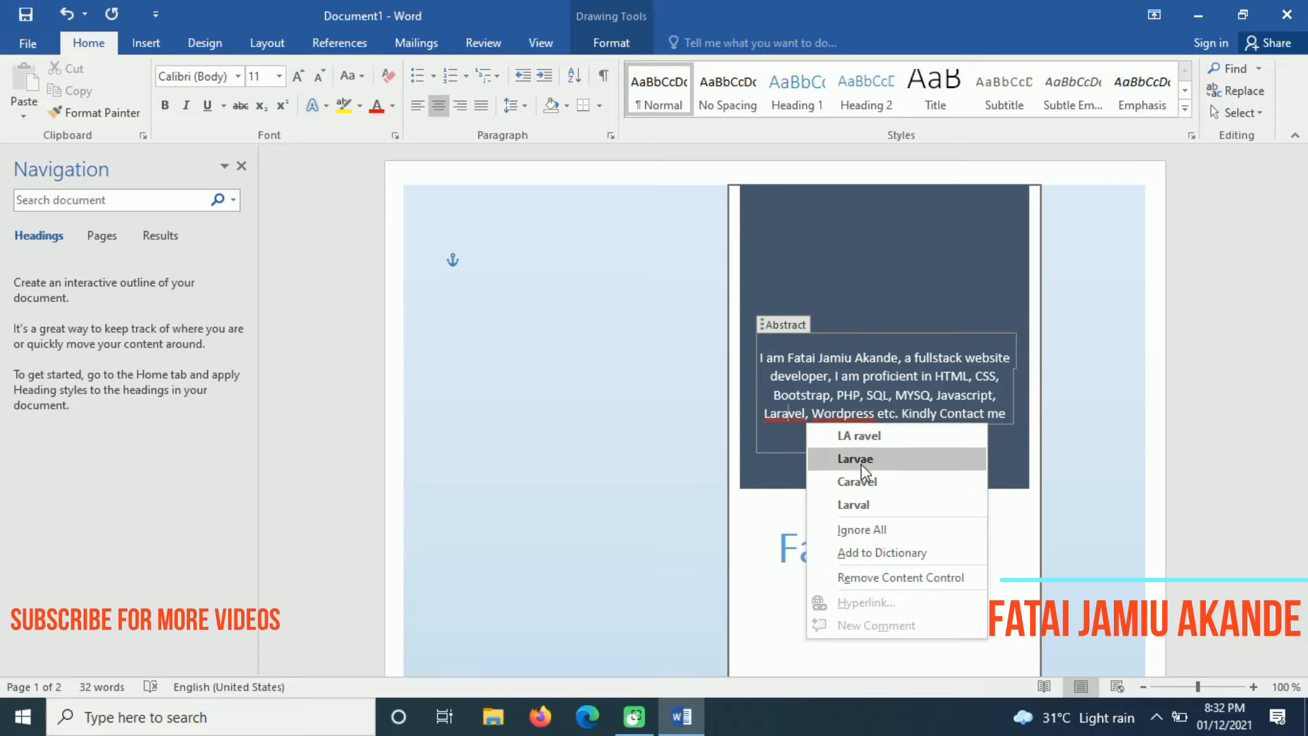
{"action": "left_click", "coordinate": [878, 529]}
{"action": "right_click", "coordinate": [852, 414]}
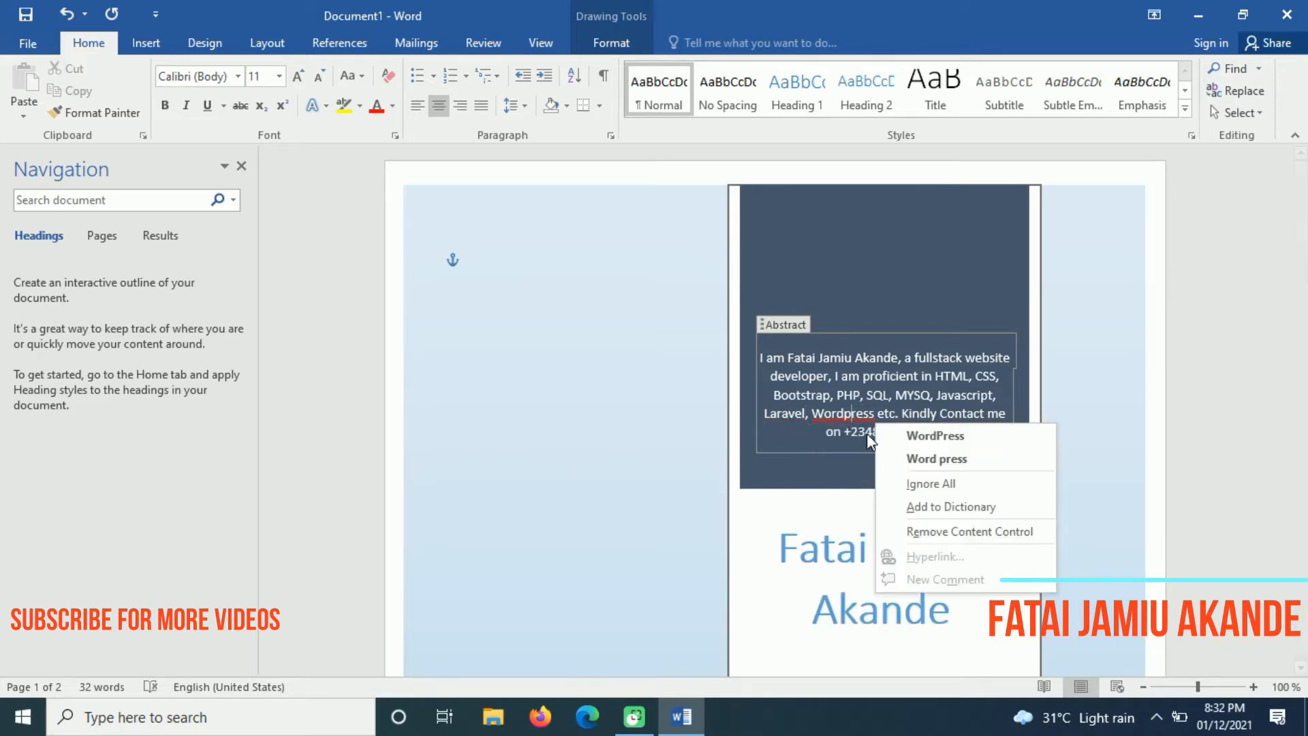
{"action": "left_click", "coordinate": [927, 481]}
{"action": "left_click", "coordinate": [1071, 467]}
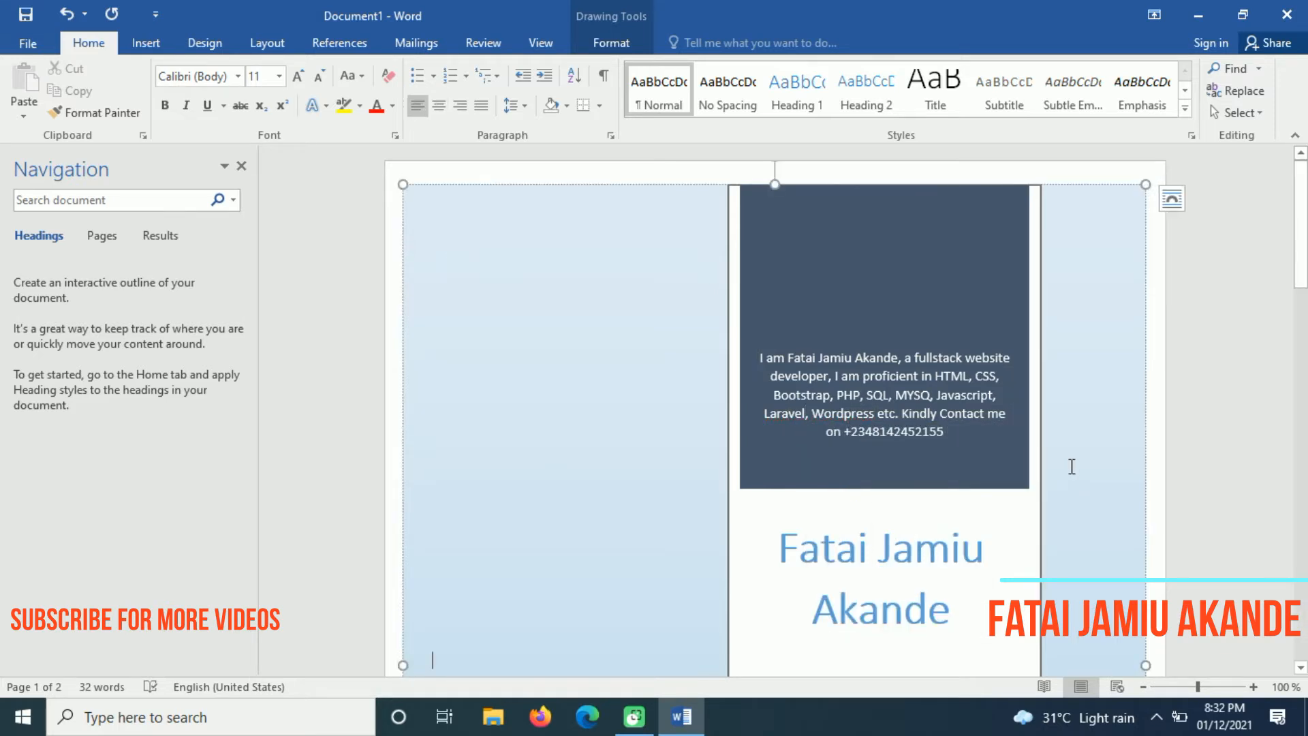
Scroll back to the top of the finished cover page and bring up the Insert ribbon tools
{"action": "left_click_drag", "start_coordinate": [1301, 218], "coordinate": [1301, 363]}
{"action": "scroll", "coordinate": [1298, 246], "scroll_direction": "up", "scroll_amount": 10}
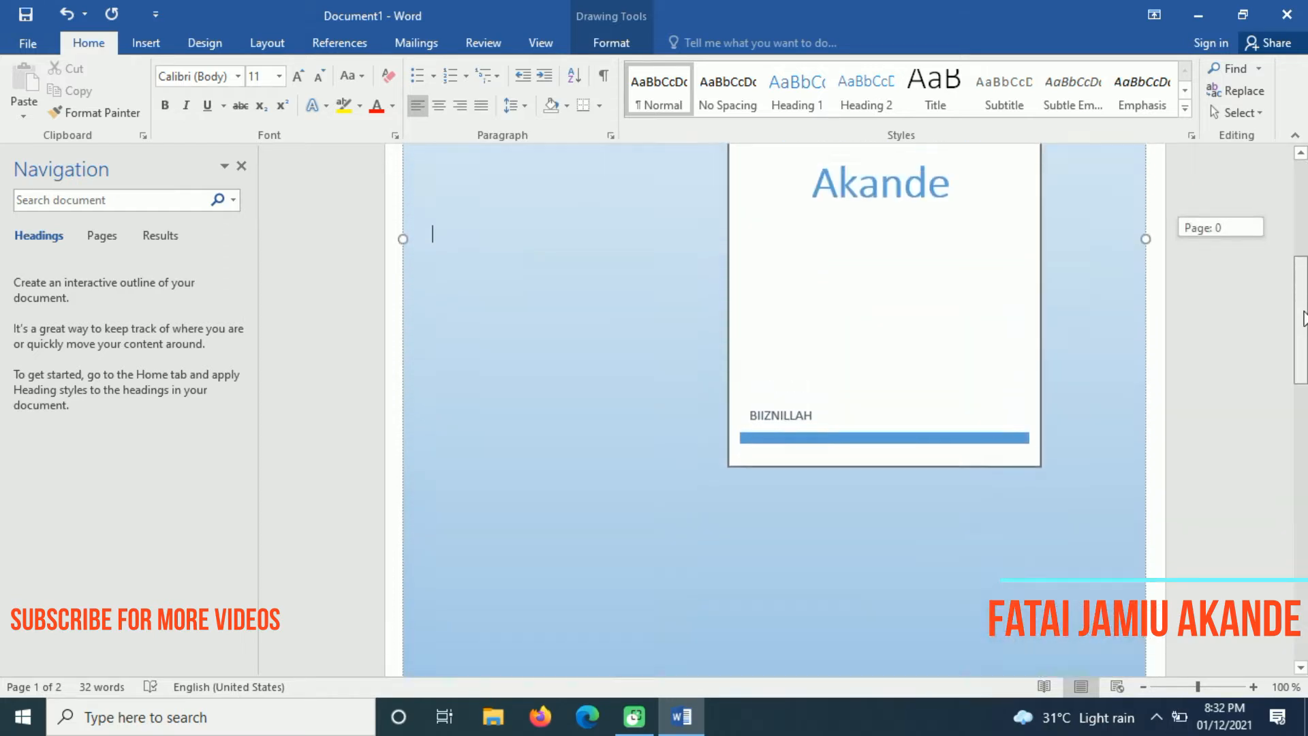
{"action": "left_click_drag", "start_coordinate": [1298, 246], "coordinate": [1296, 201]}
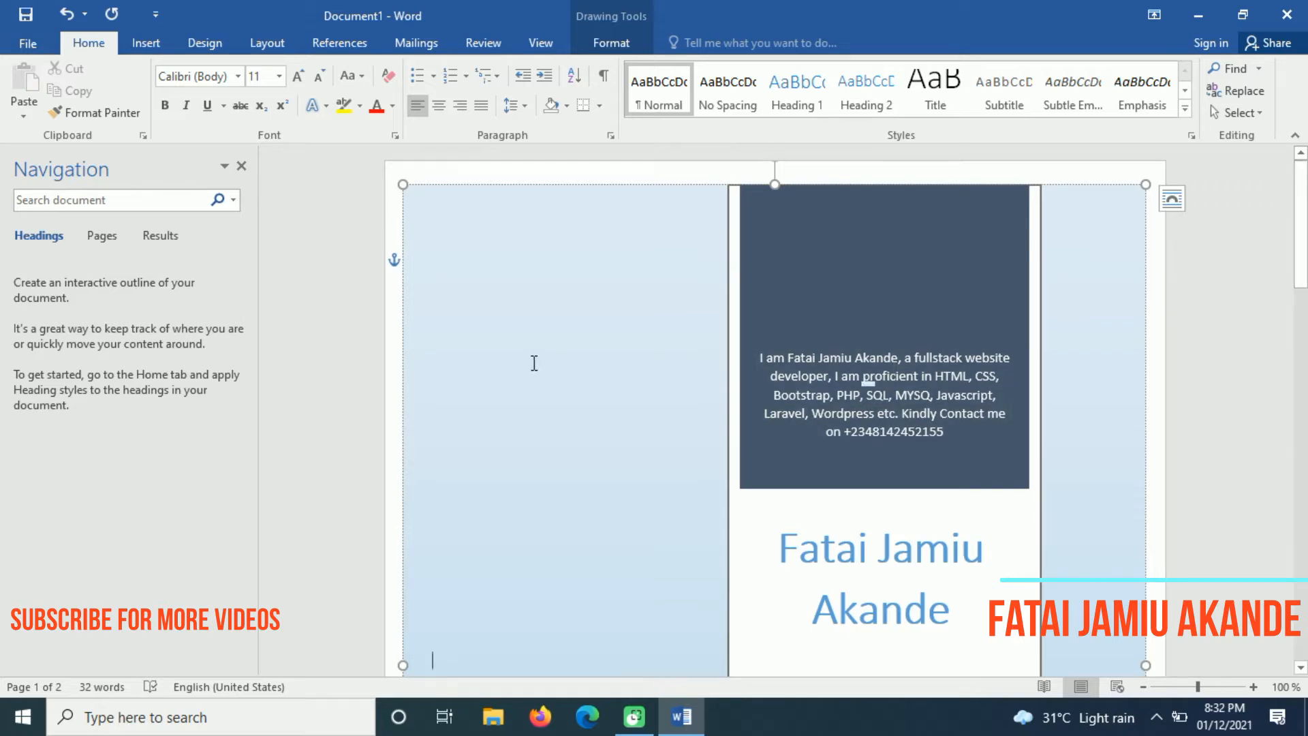
{"action": "left_click", "coordinate": [145, 42]}
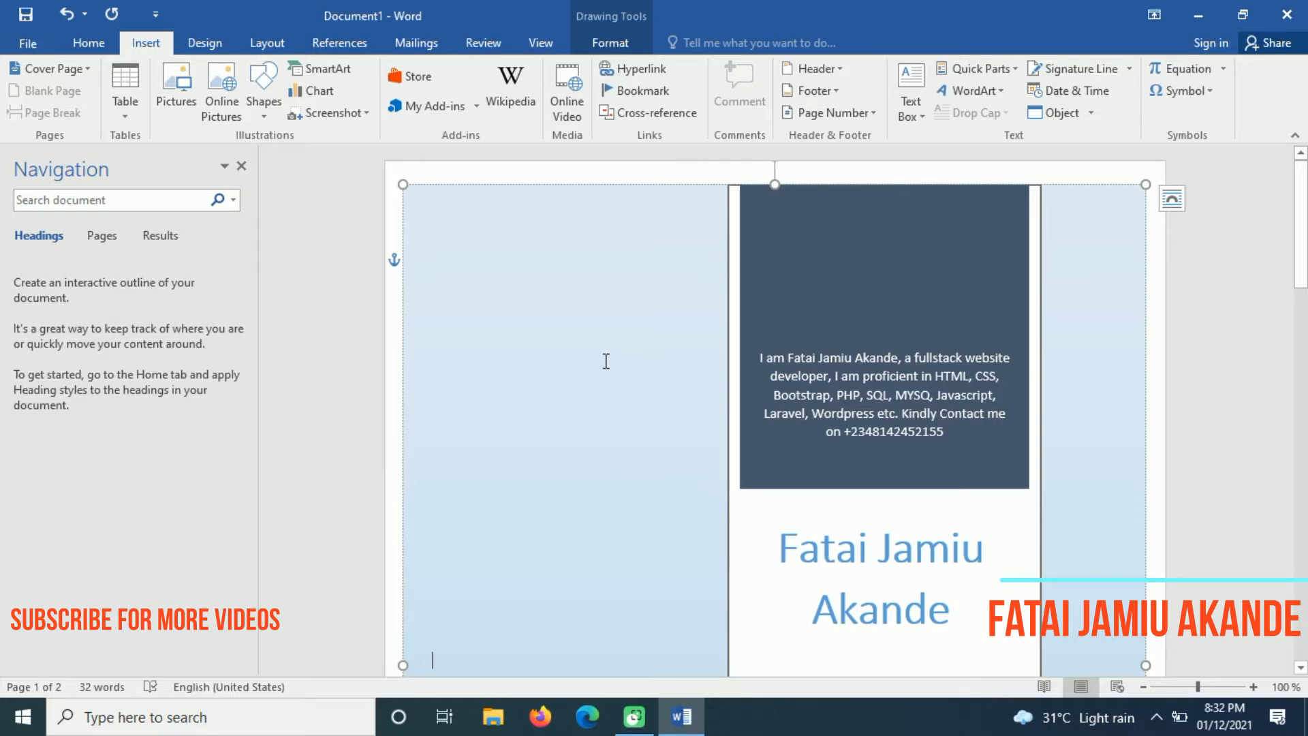
Create a new blank document, Document2, and have its Insert tools ready
{"action": "left_click", "coordinate": [31, 45]}
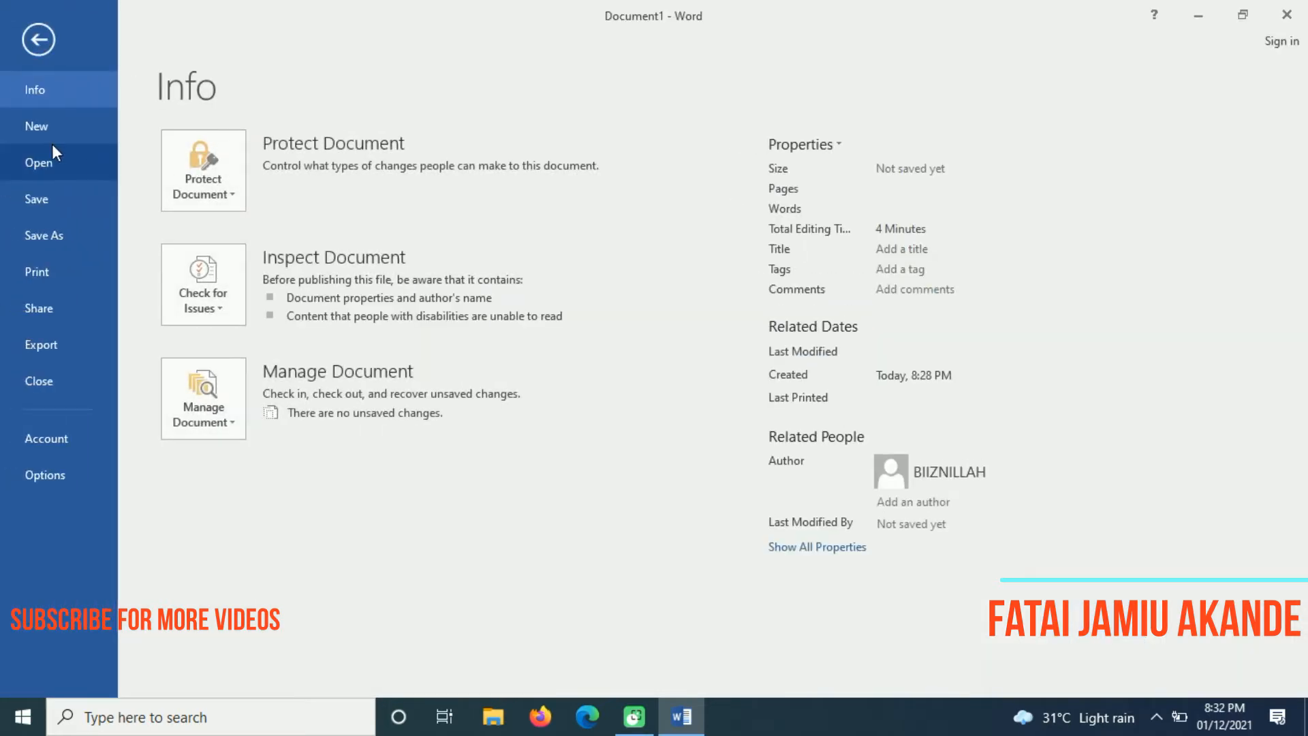
{"action": "left_click", "coordinate": [38, 39]}
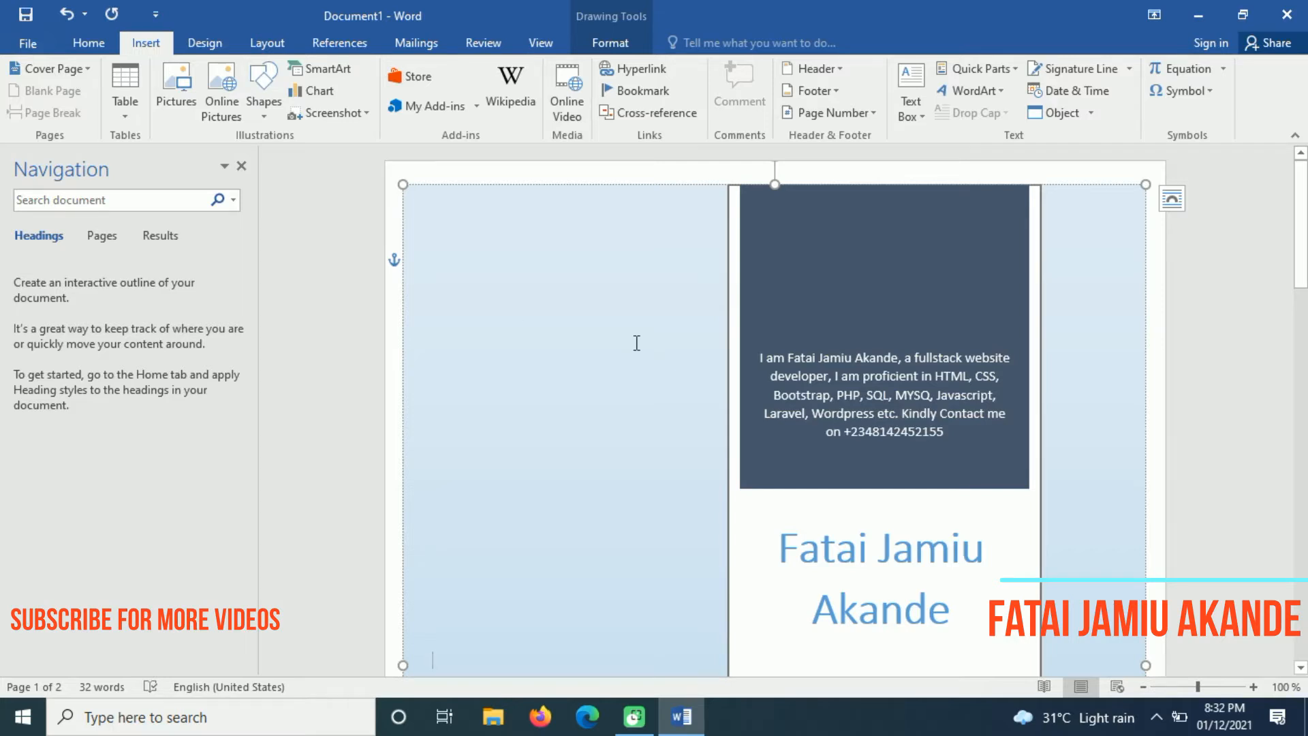
{"action": "key", "text": "ctrl+n"}
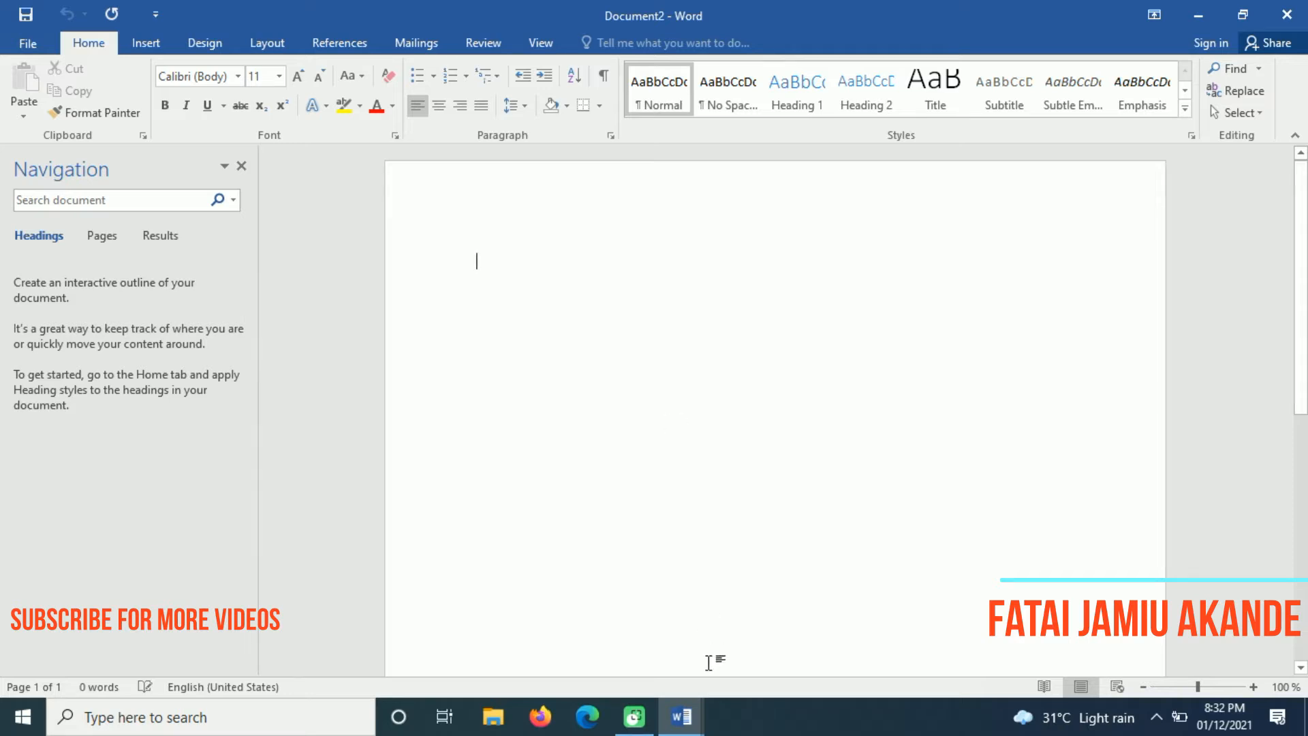
{"action": "mouse_move", "coordinate": [681, 716]}
{"action": "mouse_move", "coordinate": [615, 674]}
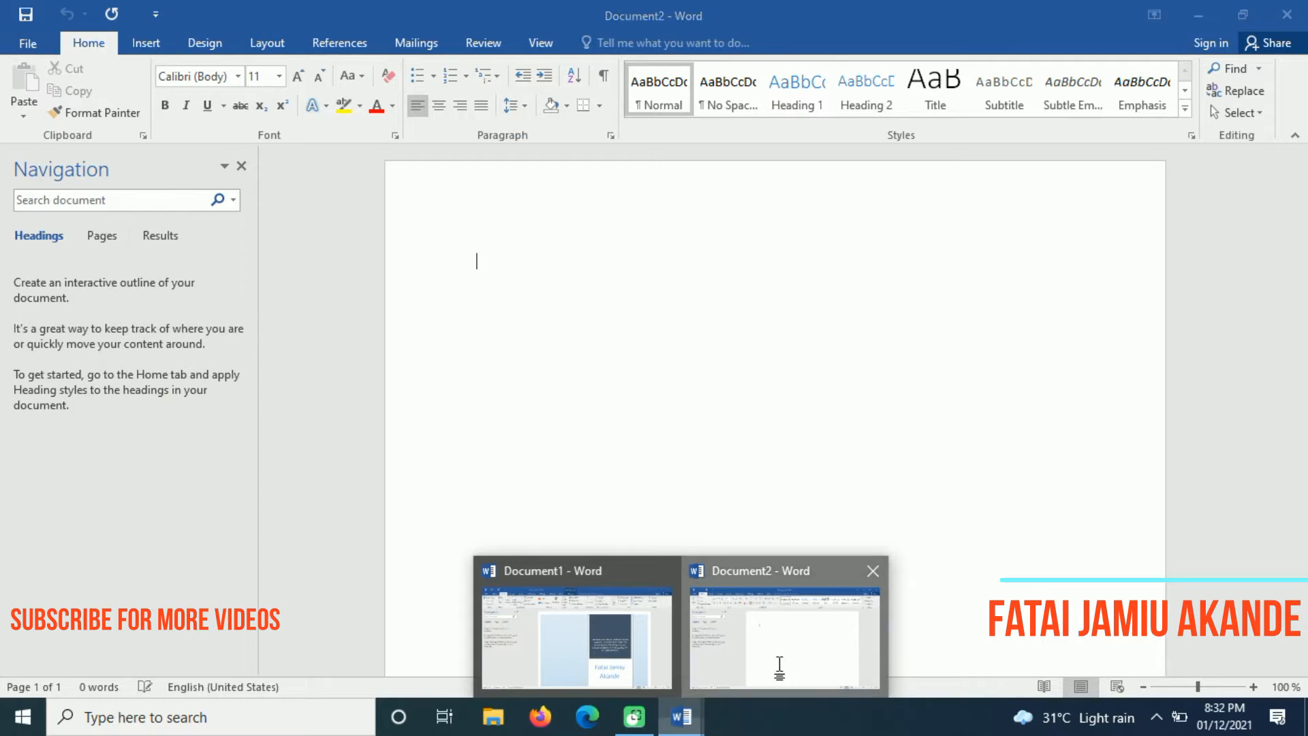
{"action": "left_click", "coordinate": [780, 672]}
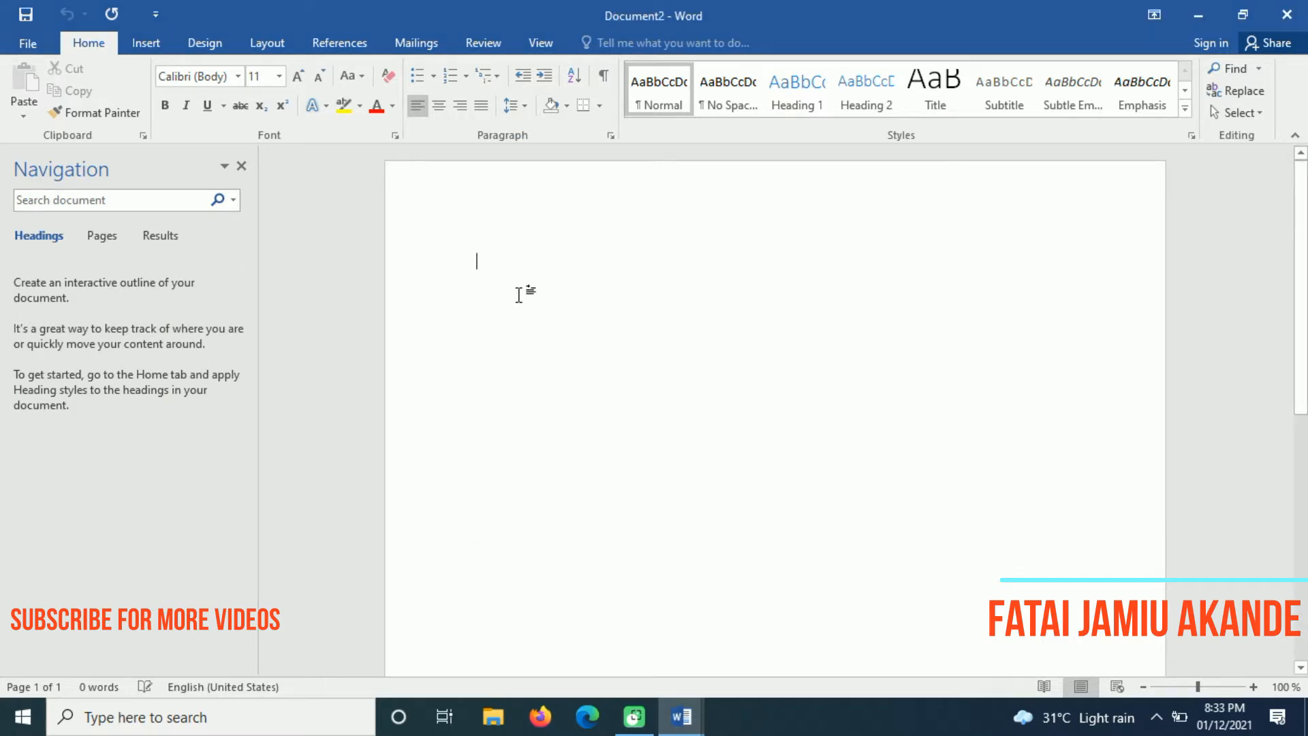
{"action": "left_click", "coordinate": [151, 48]}
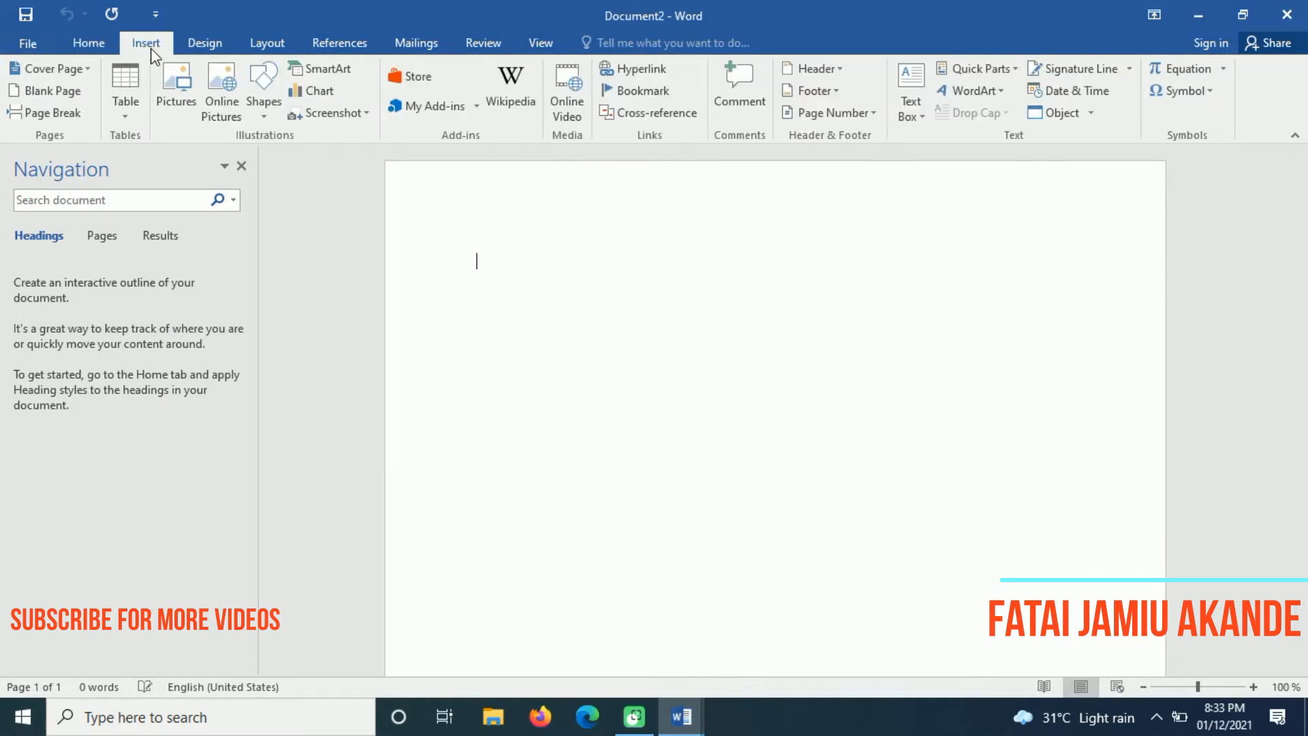
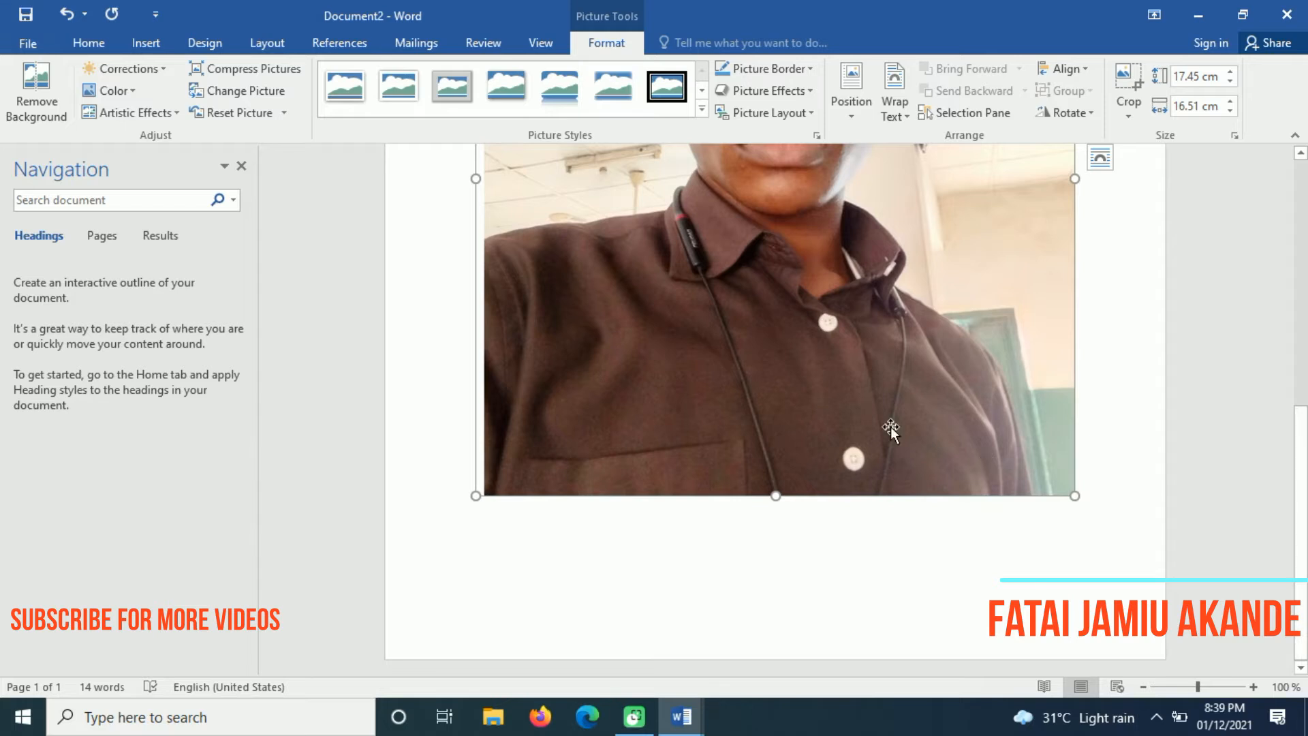
Try dragging the photo below the names table to reposition it
{"action": "left_click_drag", "start_coordinate": [911, 422], "coordinate": [795, 448]}
{"action": "left_click_drag", "start_coordinate": [909, 421], "coordinate": [684, 434]}
{"action": "left_click_drag", "start_coordinate": [868, 432], "coordinate": [925, 352]}
{"action": "left_click", "coordinate": [1292, 478]}
{"action": "left_click_drag", "start_coordinate": [1307, 526], "coordinate": [1307, 327]}
Set the photo's text wrapping to Behind Text
{"action": "left_click", "coordinate": [811, 397]}
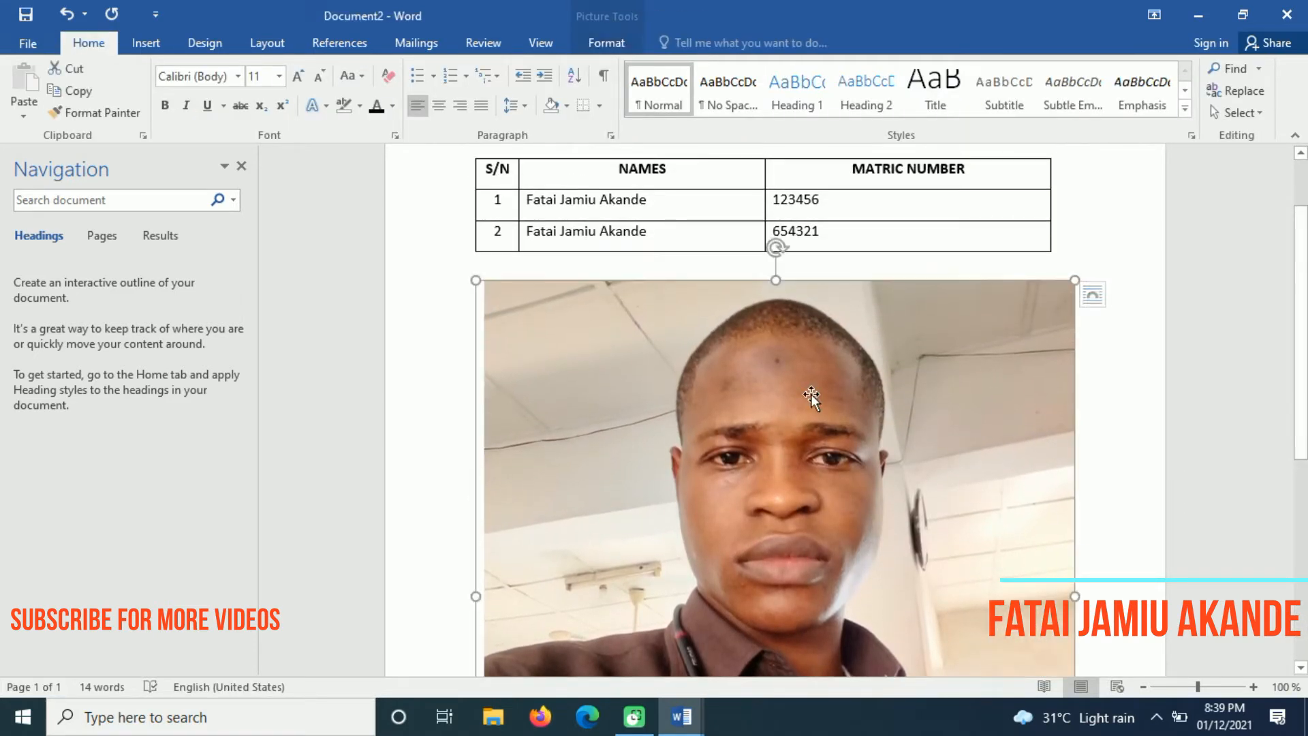
{"action": "left_click", "coordinate": [607, 45]}
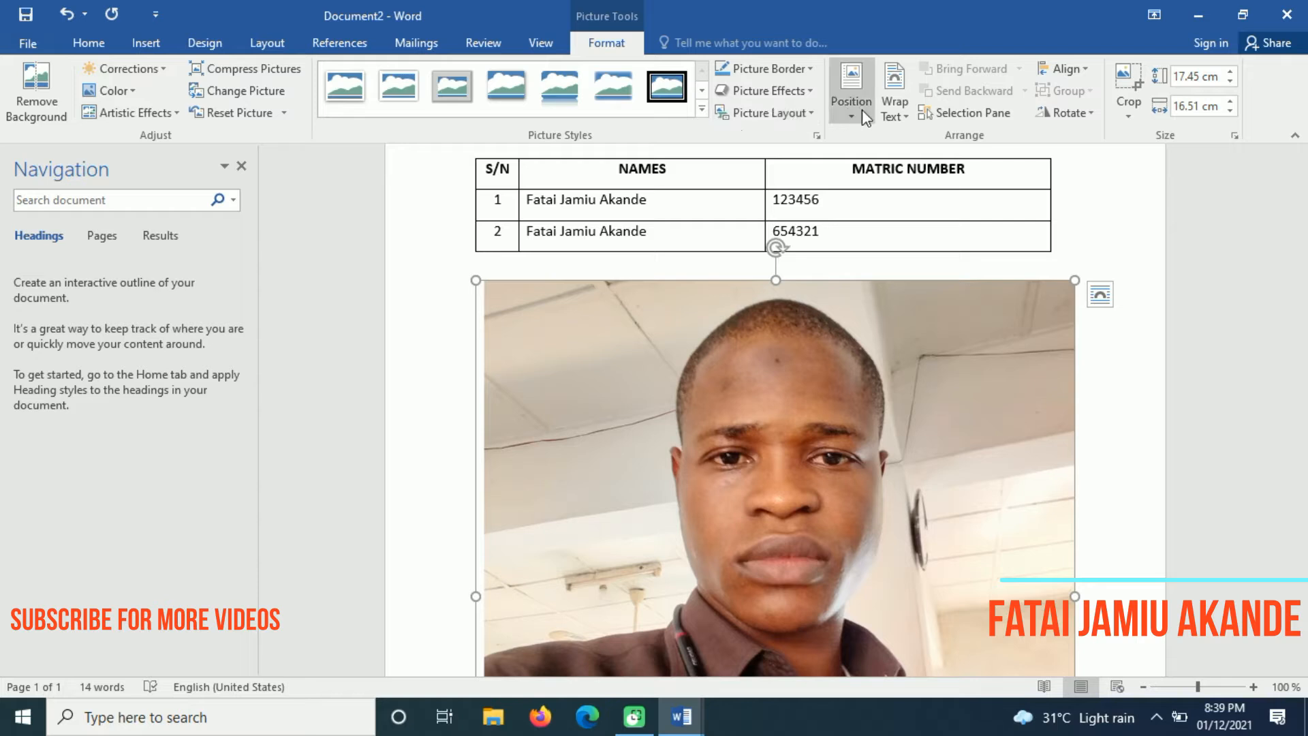
{"action": "left_click", "coordinate": [912, 117]}
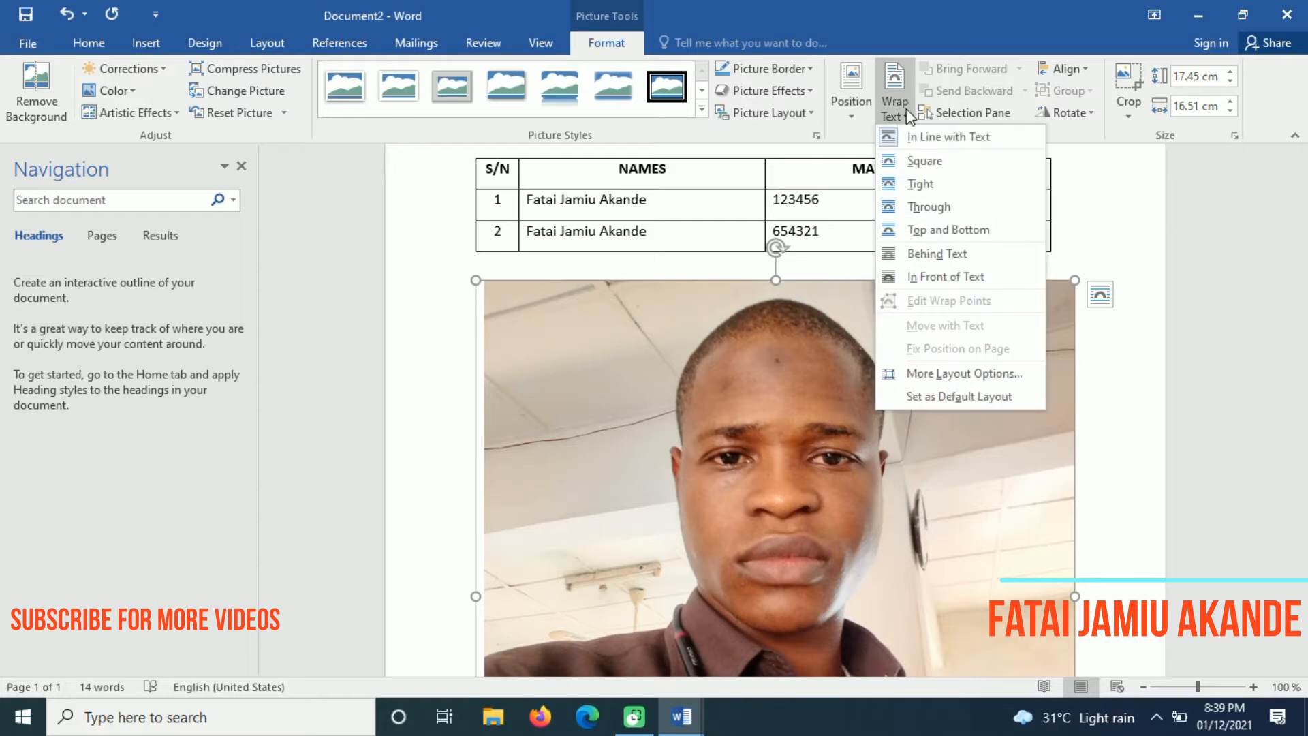
{"action": "left_click", "coordinate": [944, 256]}
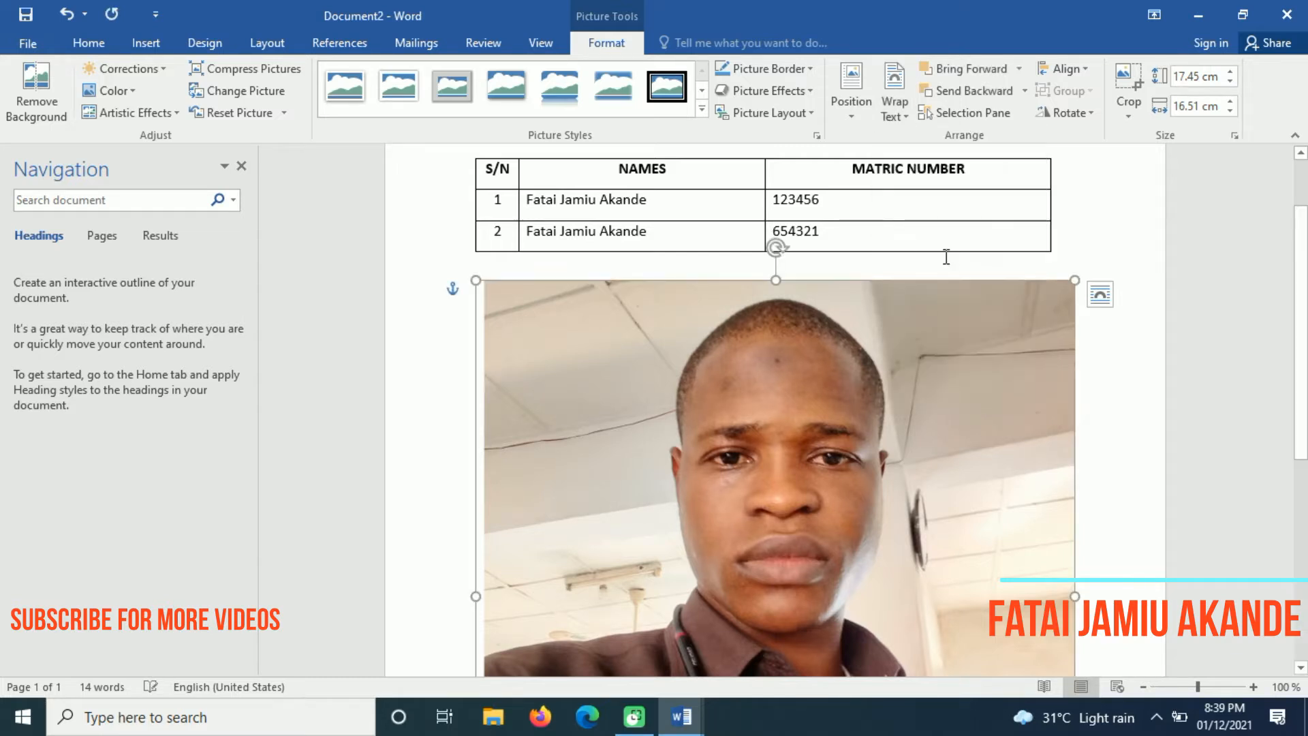
Shrink the photo in stages from 13.23 × 12.52 cm down to 7.33 × 6.93 cm
{"action": "left_click_drag", "start_coordinate": [942, 419], "coordinate": [888, 406]}
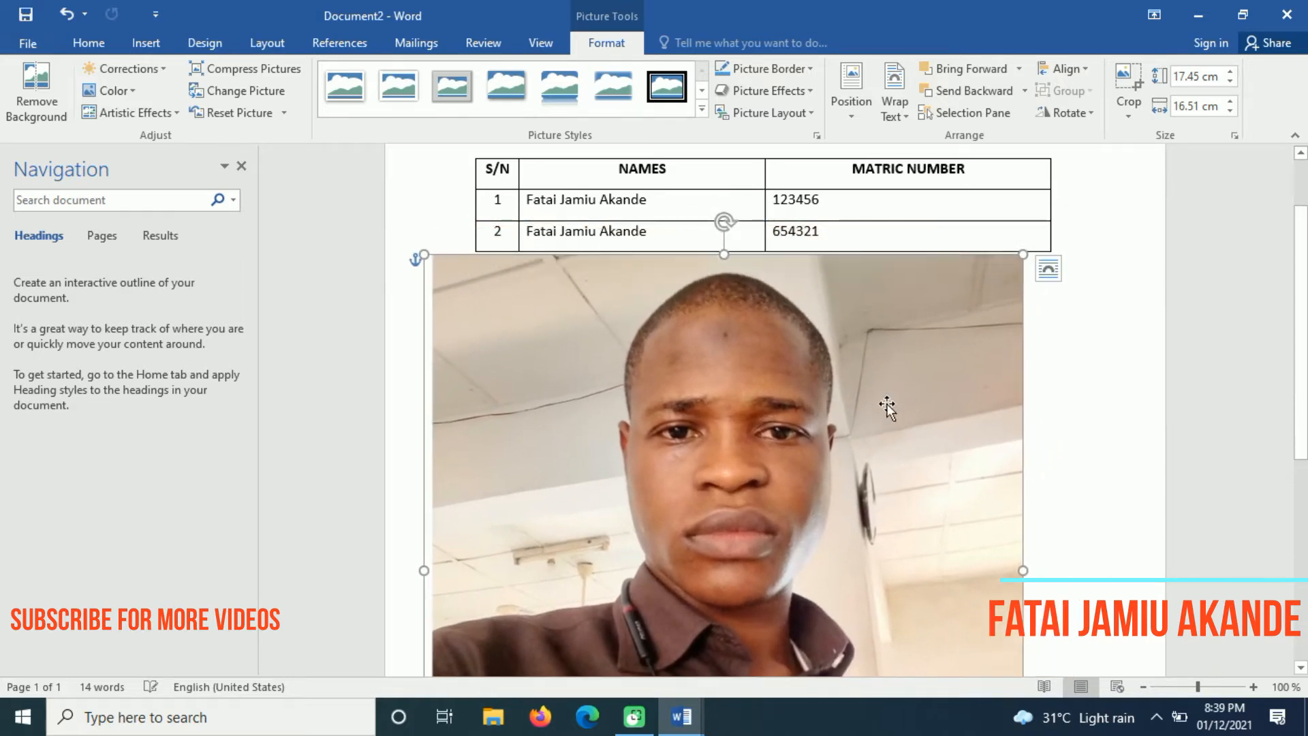
{"action": "left_click_drag", "start_coordinate": [796, 430], "coordinate": [787, 374]}
{"action": "left_click_drag", "start_coordinate": [1303, 445], "coordinate": [1303, 527]}
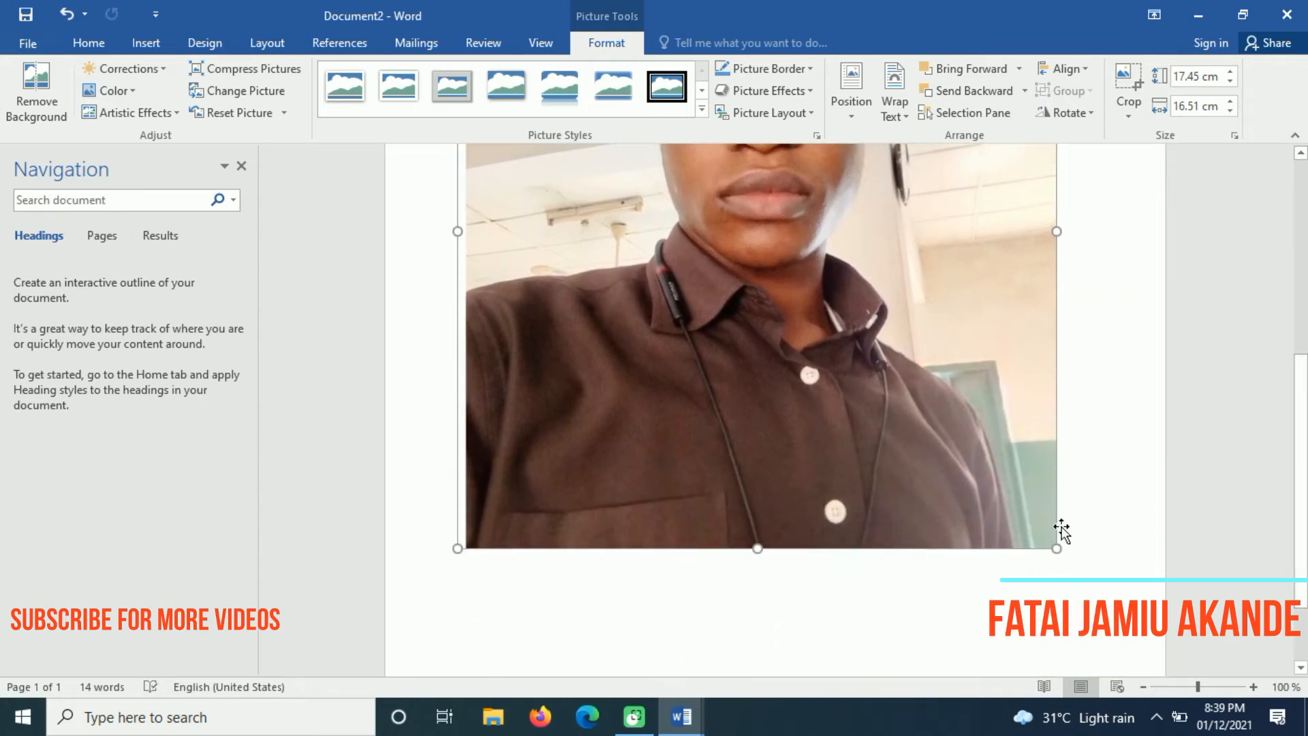
{"action": "left_click_drag", "start_coordinate": [1058, 548], "coordinate": [913, 393]}
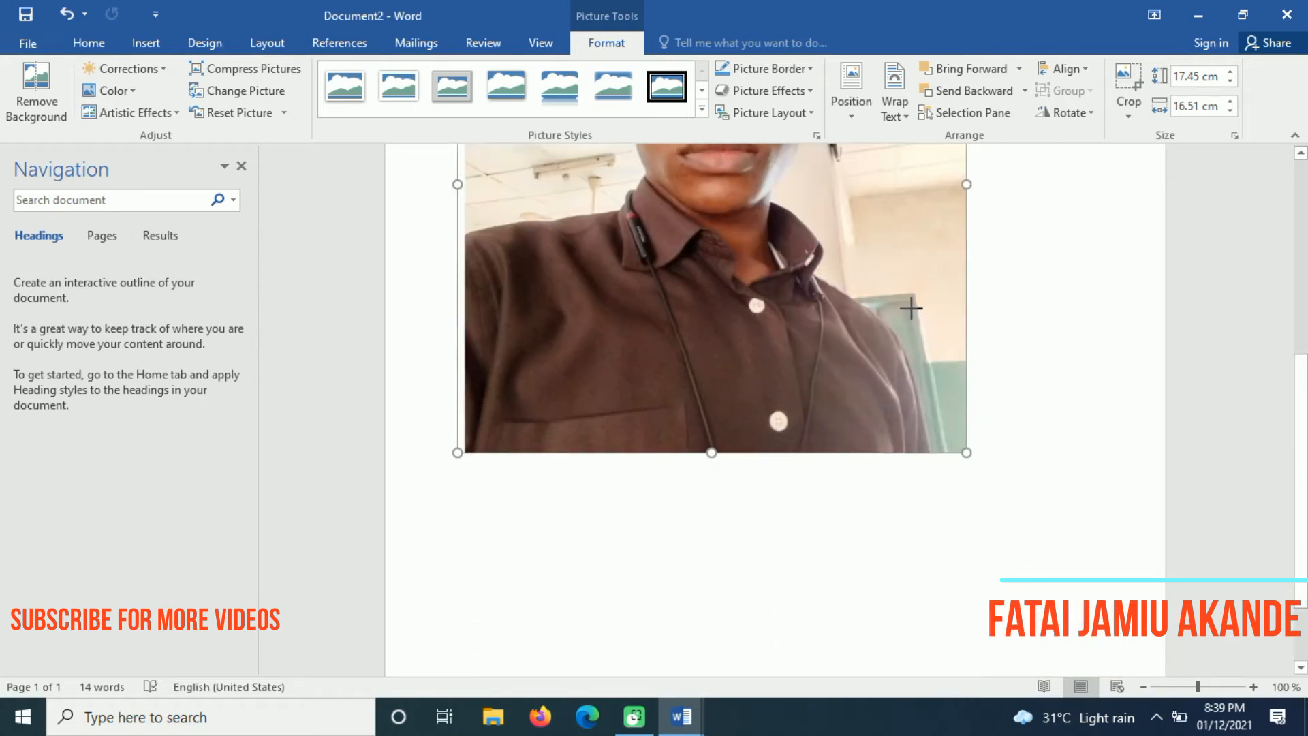
{"action": "left_click_drag", "start_coordinate": [1301, 393], "coordinate": [1302, 383]}
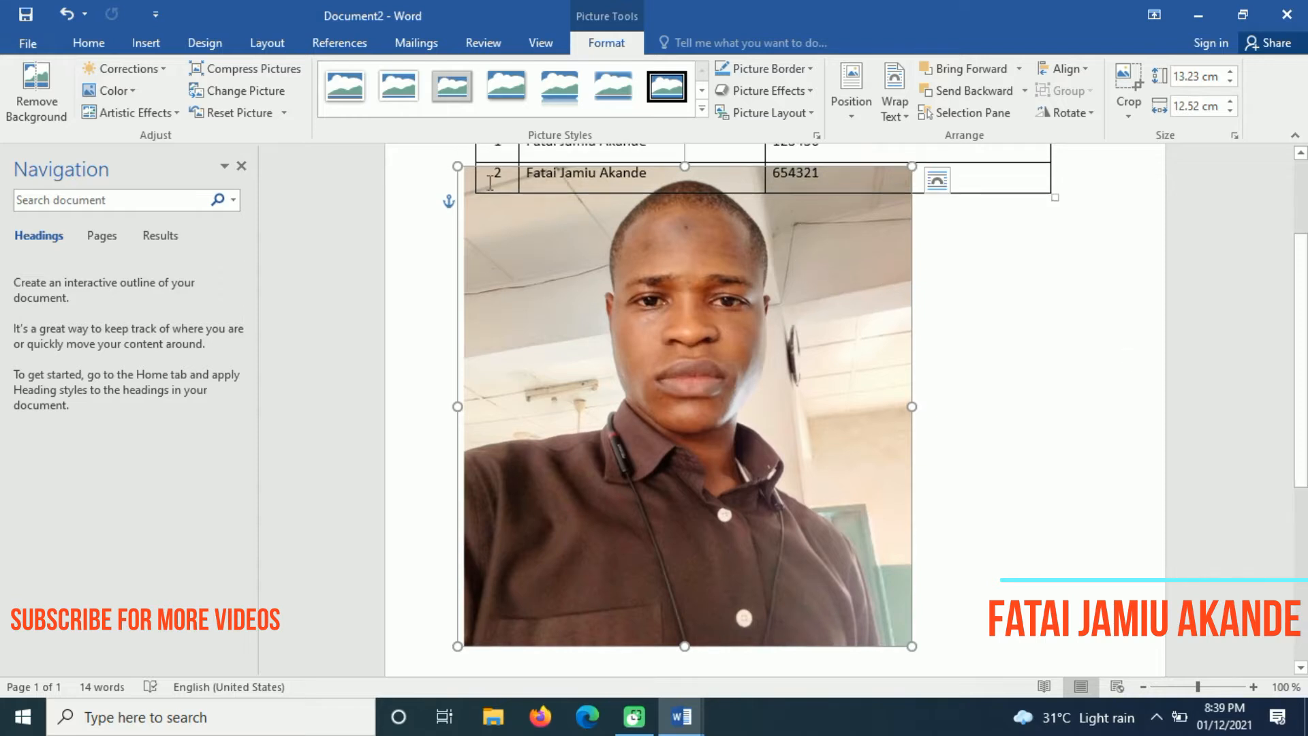
{"action": "left_click_drag", "start_coordinate": [458, 167], "coordinate": [485, 244]}
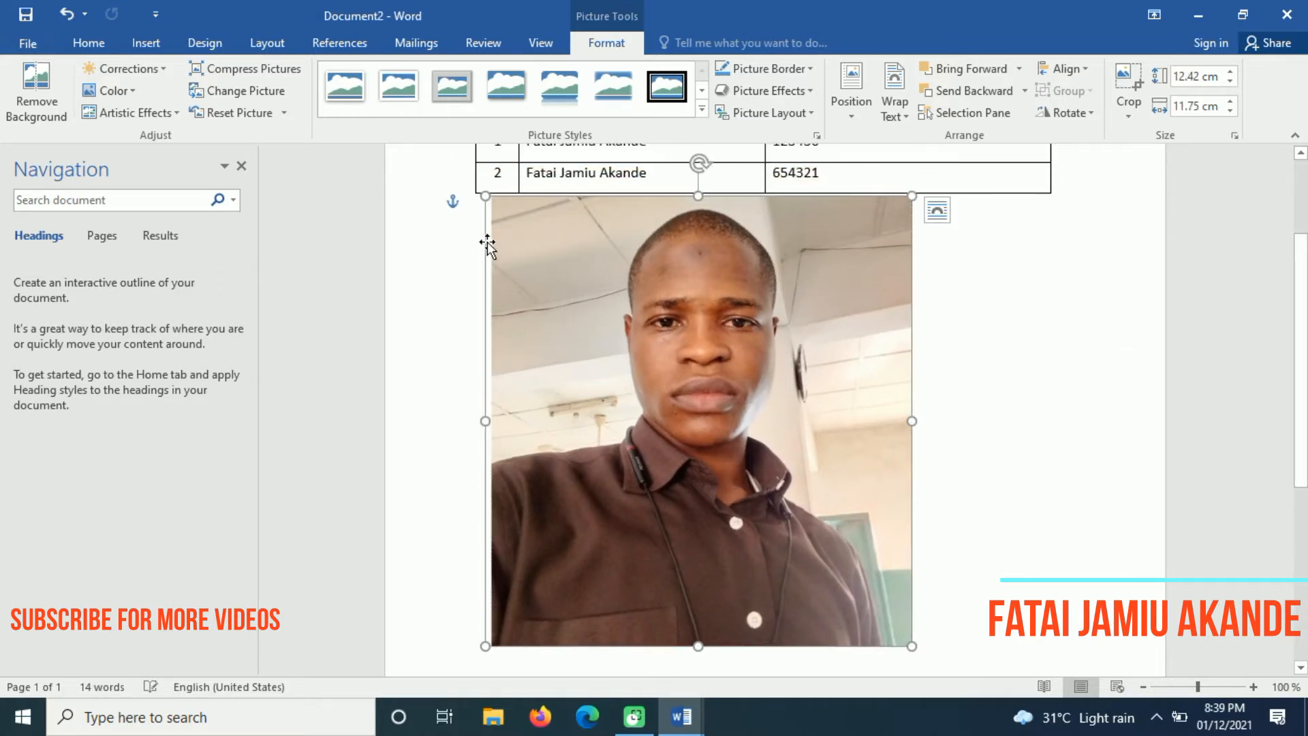
{"action": "left_click_drag", "start_coordinate": [485, 197], "coordinate": [530, 243]}
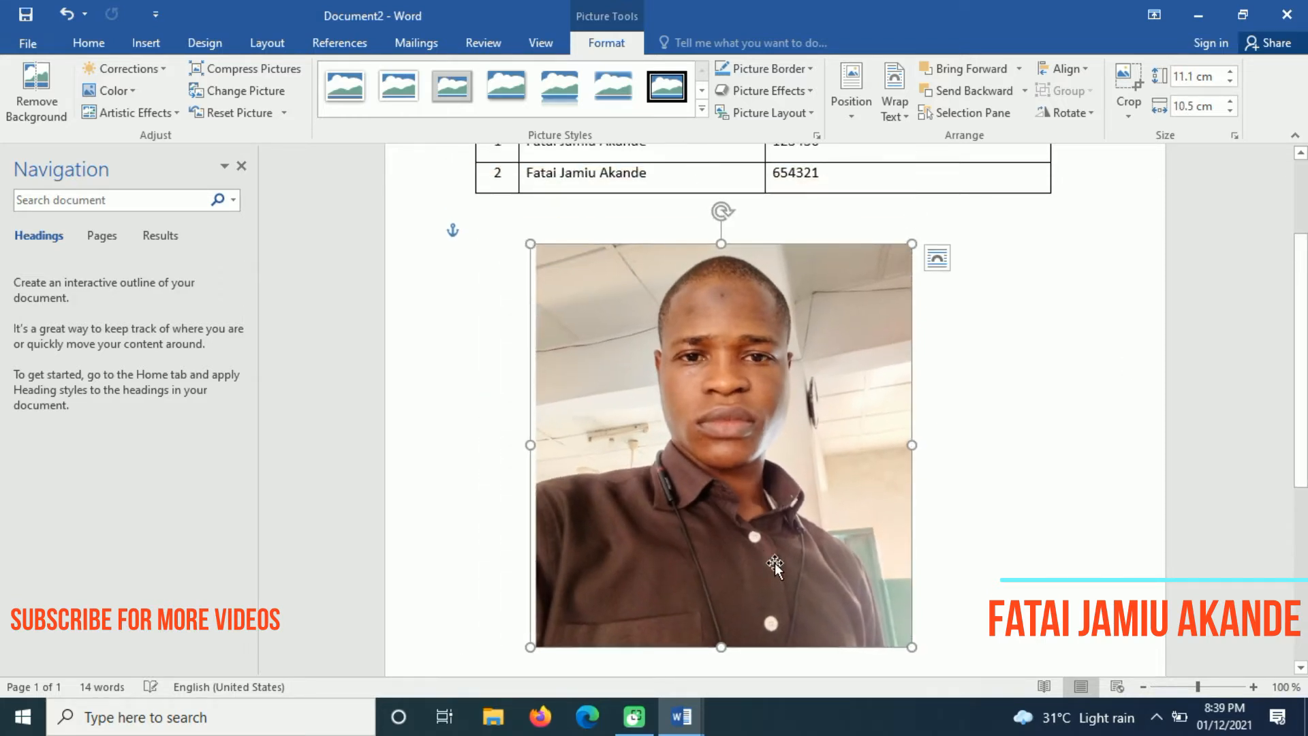
{"action": "left_click_drag", "start_coordinate": [912, 648], "coordinate": [872, 604]}
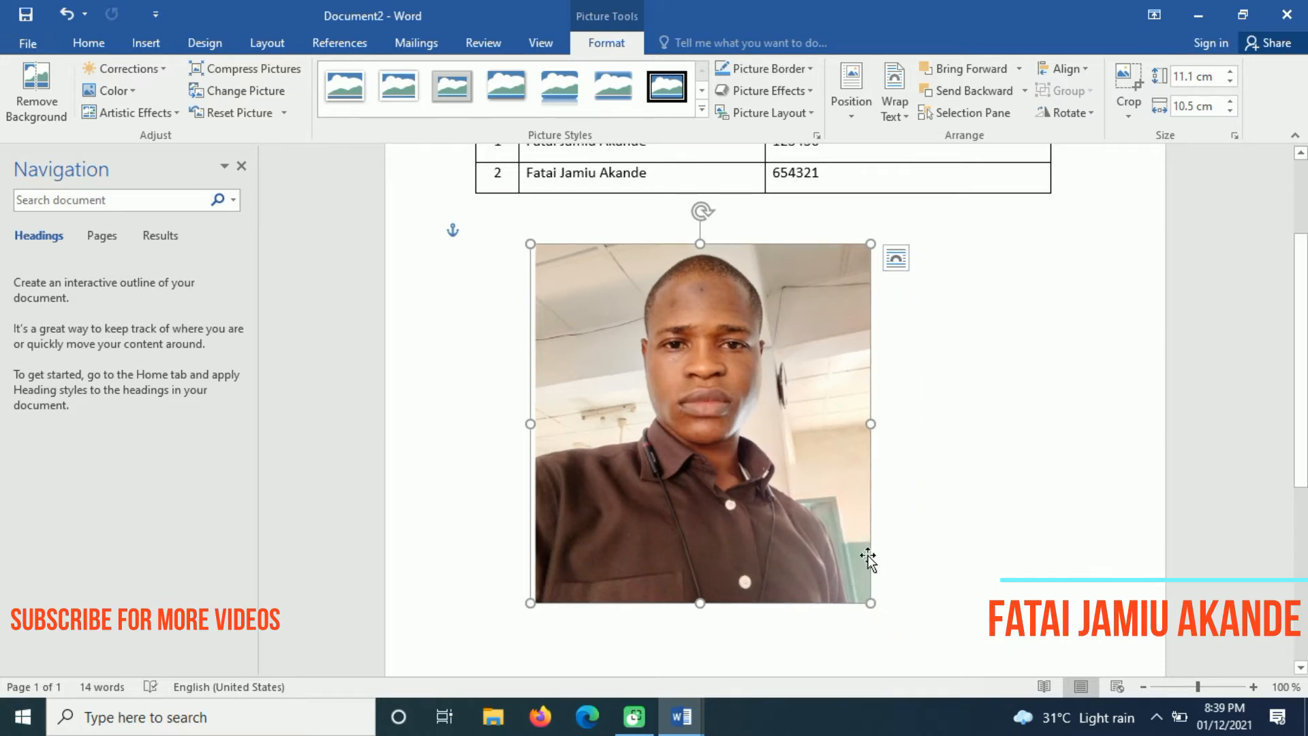
{"action": "left_click_drag", "start_coordinate": [697, 441], "coordinate": [775, 429]}
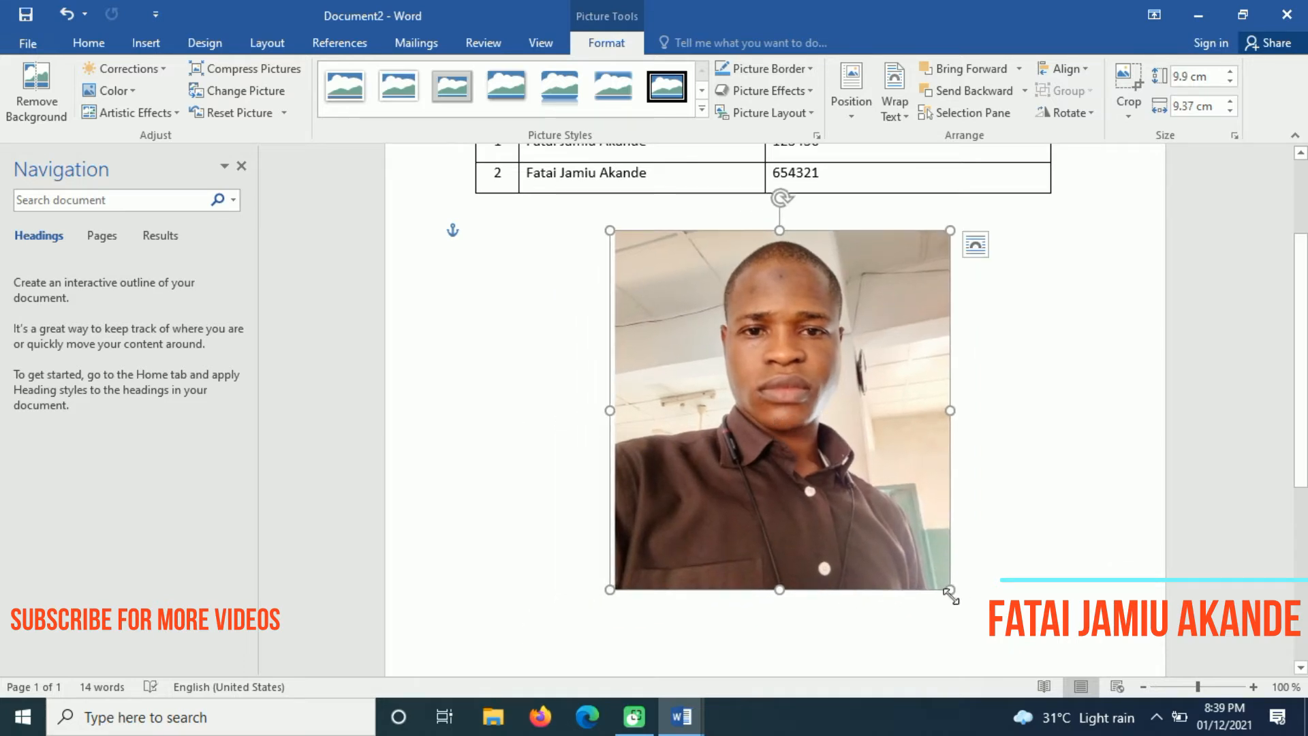
{"action": "left_click_drag", "start_coordinate": [950, 590], "coordinate": [897, 531]}
{"action": "left_click_drag", "start_coordinate": [767, 399], "coordinate": [809, 381]}
{"action": "left_click_drag", "start_coordinate": [937, 514], "coordinate": [905, 476]}
{"action": "left_click_drag", "start_coordinate": [829, 398], "coordinate": [787, 359]}
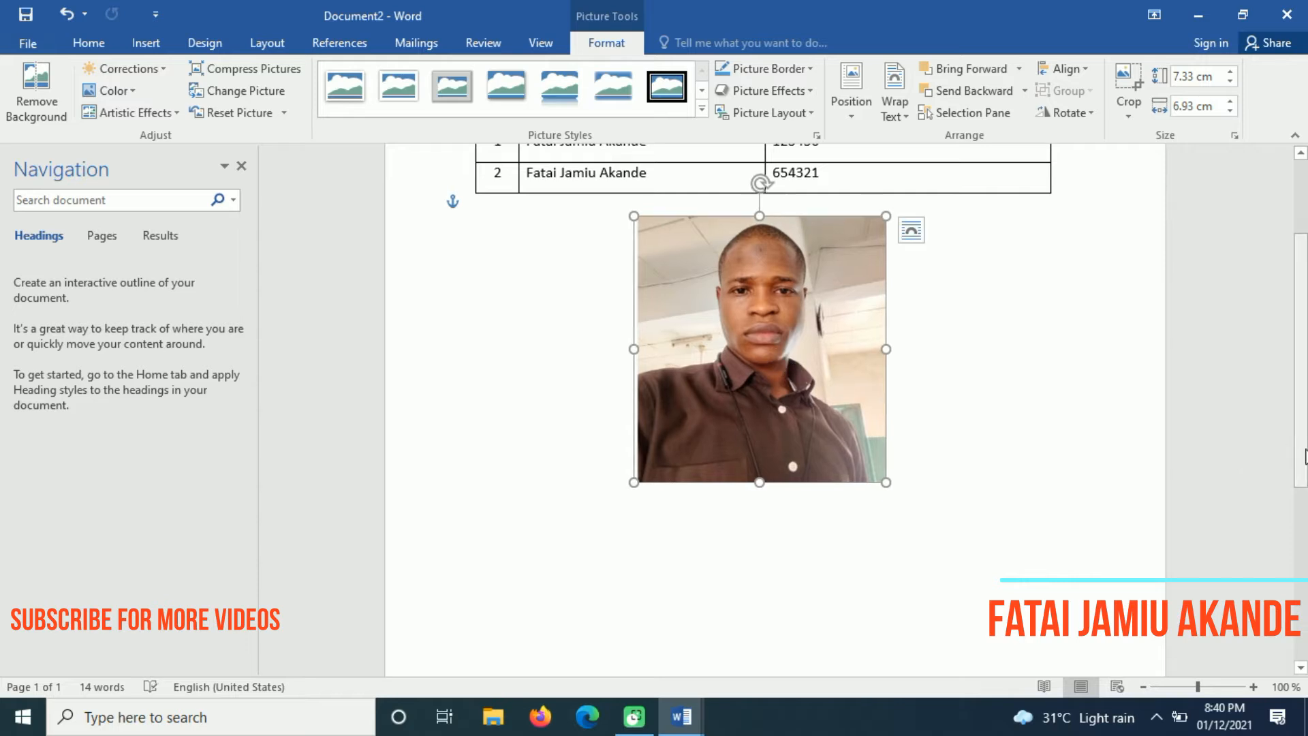
Position the resized photo centred just beneath the names table
{"action": "scroll", "coordinate": [1303, 466], "scroll_direction": "up", "scroll_amount": 2}
{"action": "scroll", "coordinate": [1303, 466], "scroll_direction": "down", "scroll_amount": 5}
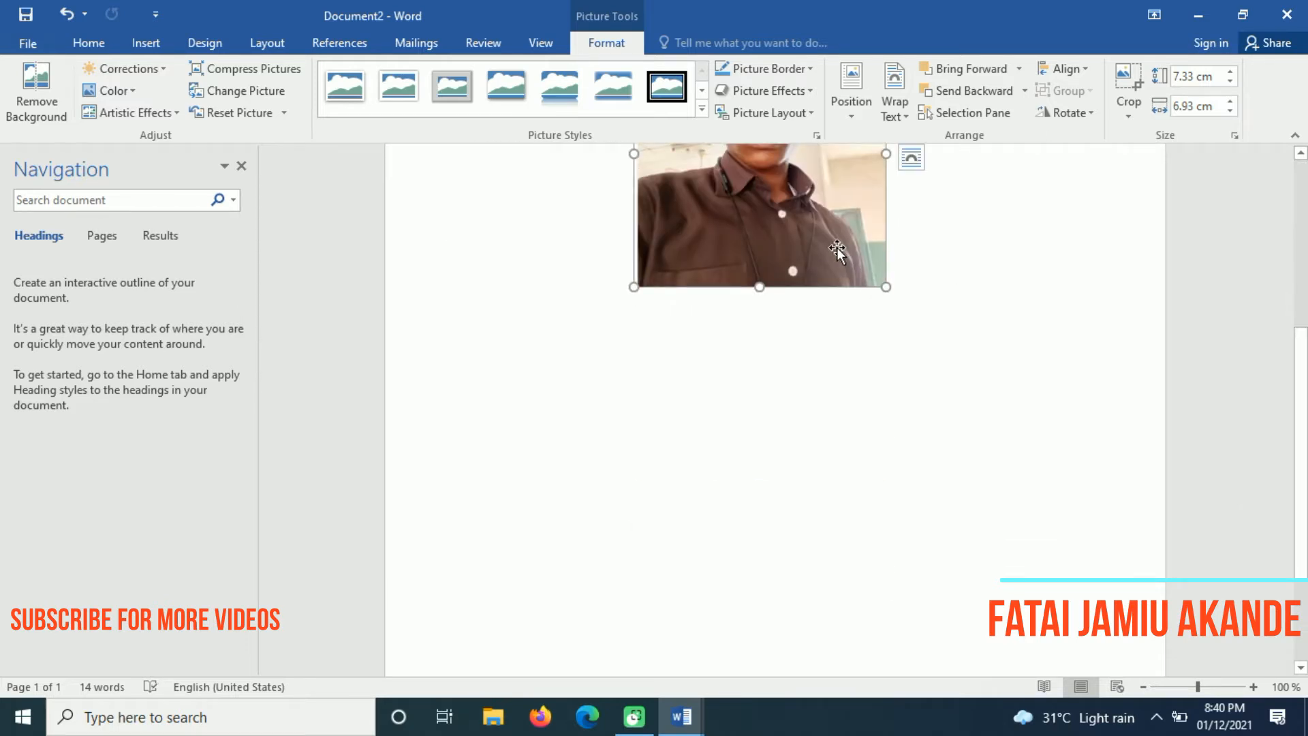
{"action": "left_click_drag", "start_coordinate": [787, 238], "coordinate": [768, 414]}
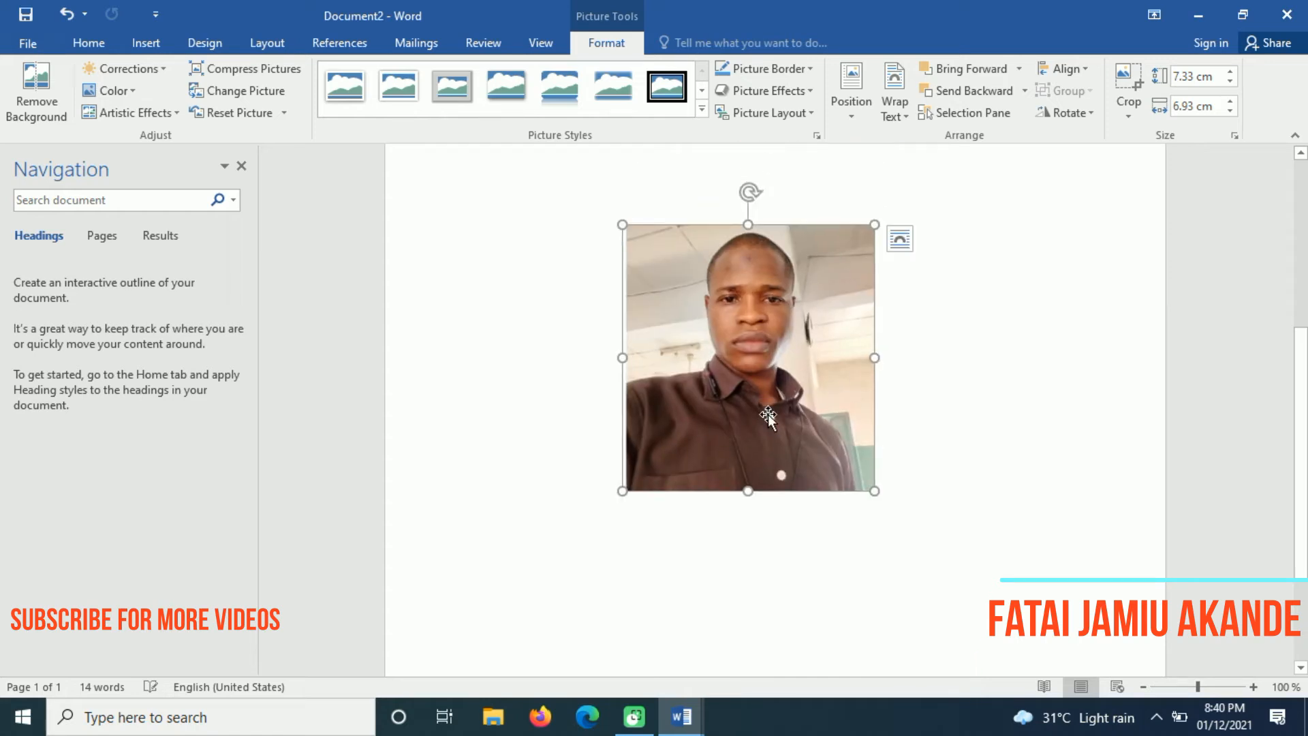
{"action": "scroll", "coordinate": [1302, 521], "scroll_direction": "down", "scroll_amount": 2}
{"action": "scroll", "coordinate": [1303, 521], "scroll_direction": "up", "scroll_amount": 3}
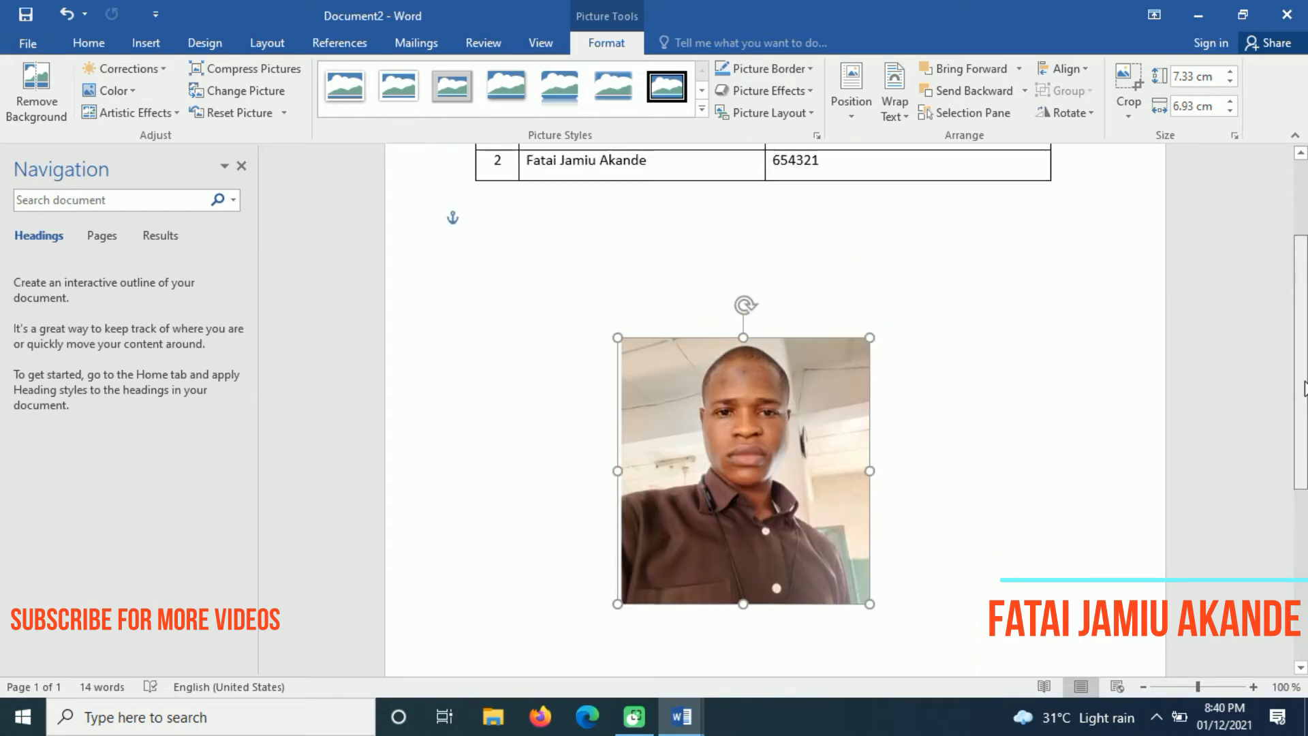
{"action": "left_click_drag", "start_coordinate": [777, 442], "coordinate": [776, 372]}
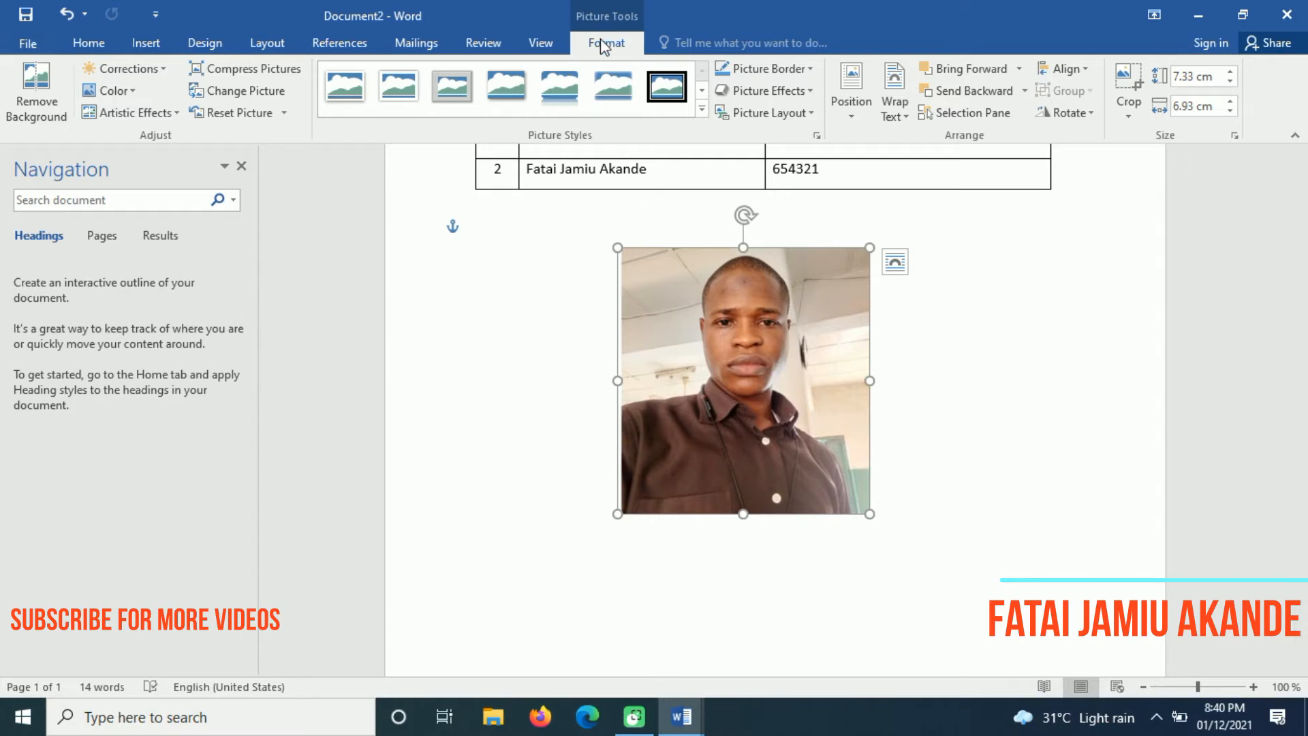
{"action": "left_click", "coordinate": [907, 117]}
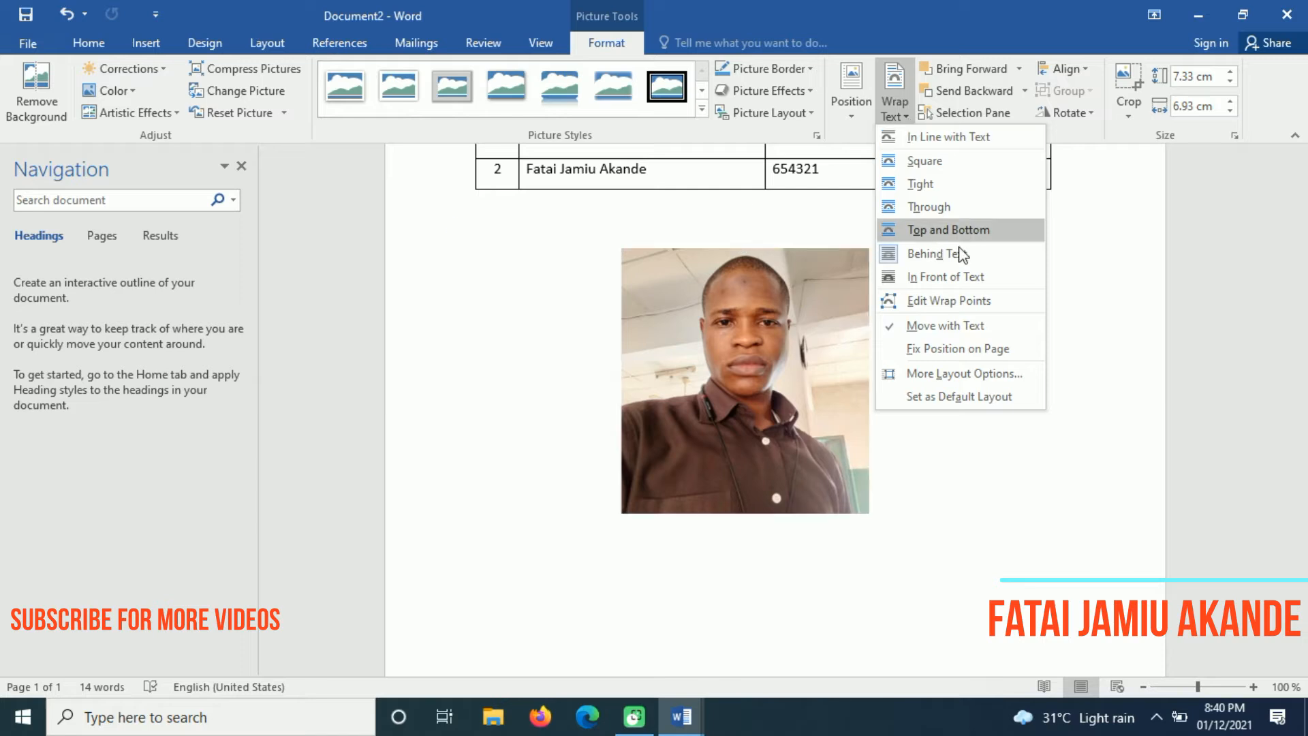
{"action": "left_click", "coordinate": [971, 509]}
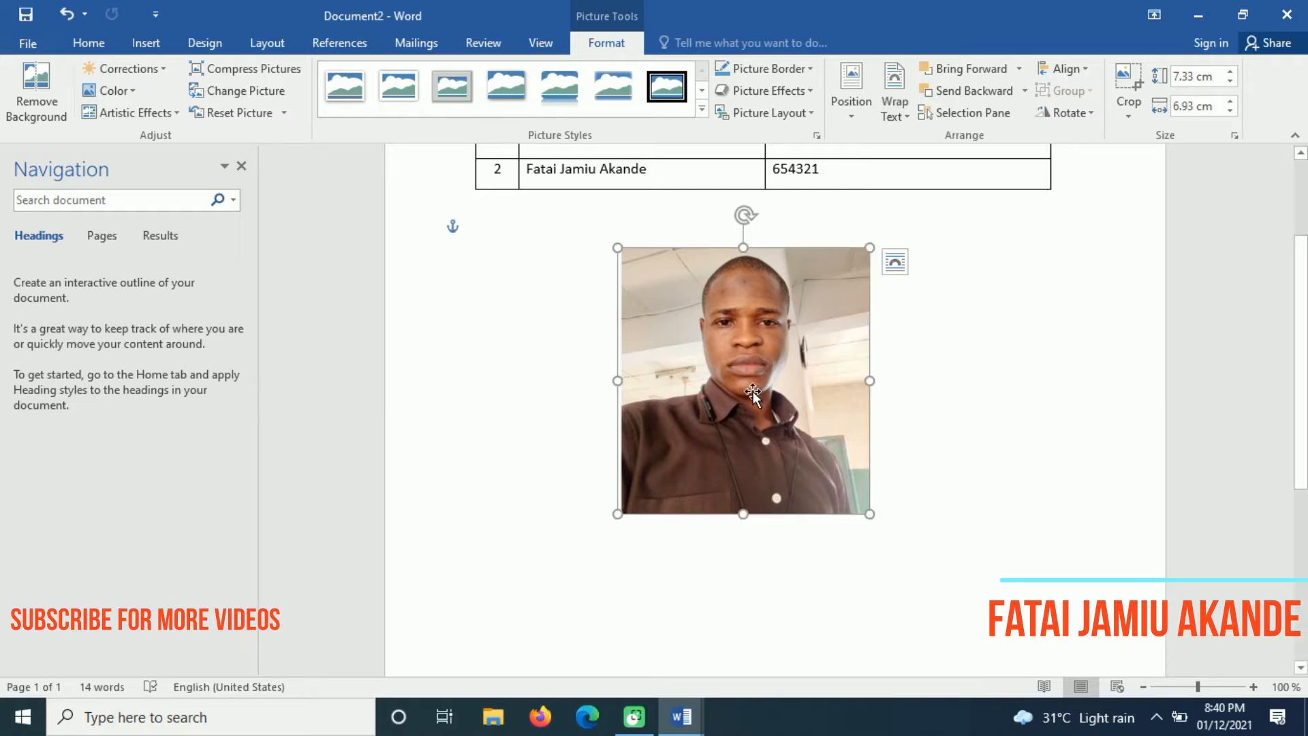
{"action": "left_click_drag", "start_coordinate": [744, 389], "coordinate": [818, 401]}
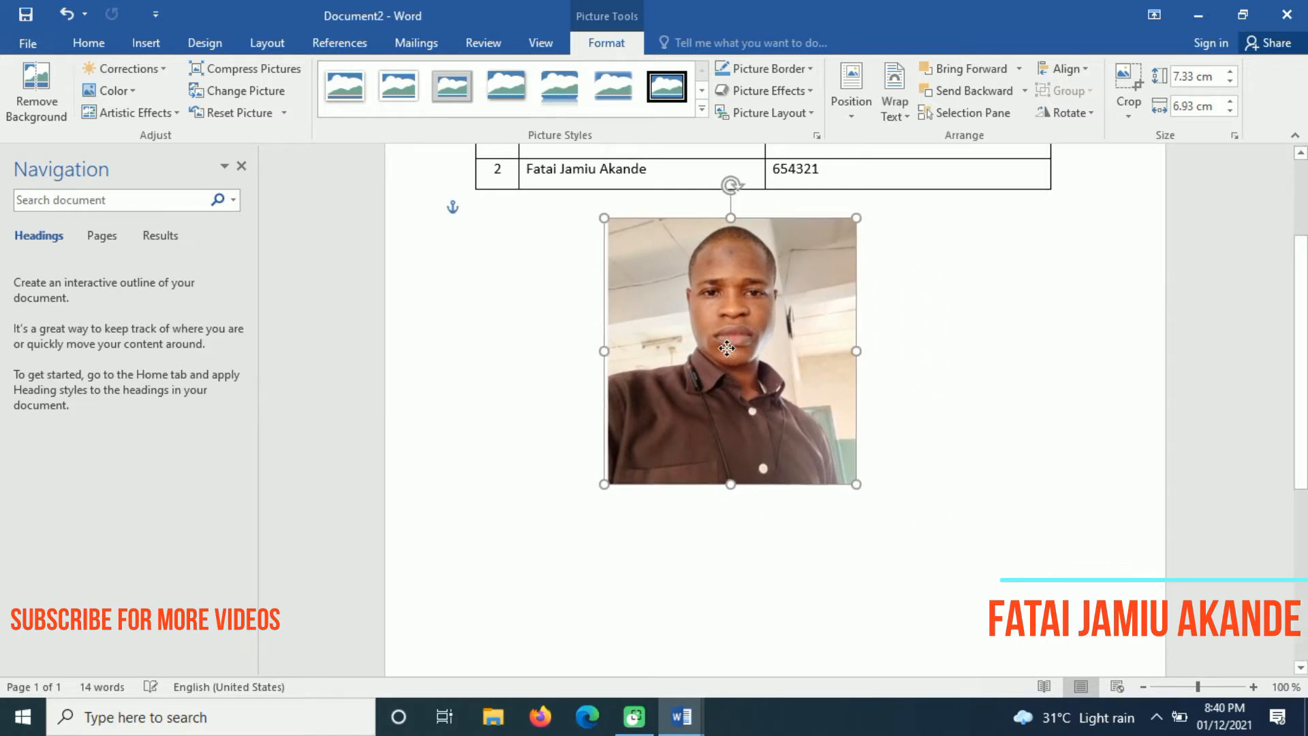
{"action": "left_click", "coordinate": [146, 43]}
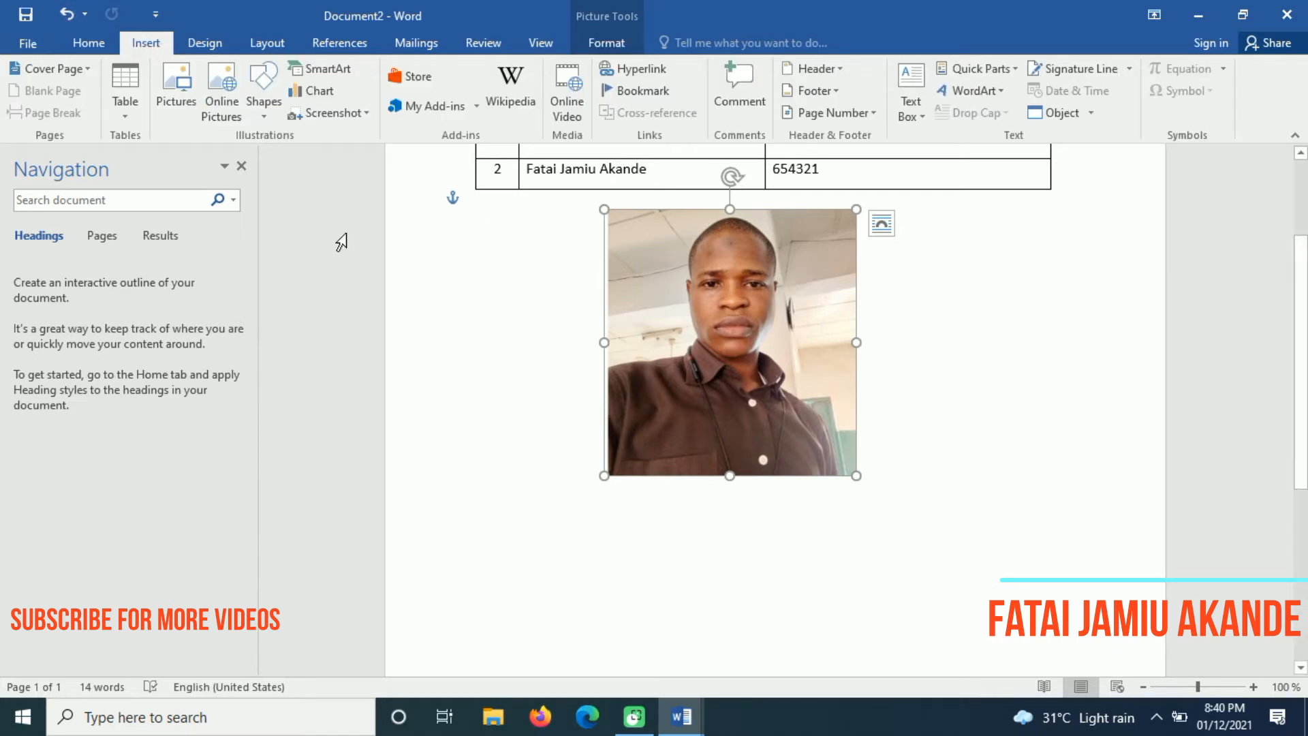
Trim the photo slightly and draw a rectangle below it
{"action": "left_click_drag", "start_coordinate": [604, 477], "coordinate": [683, 393]}
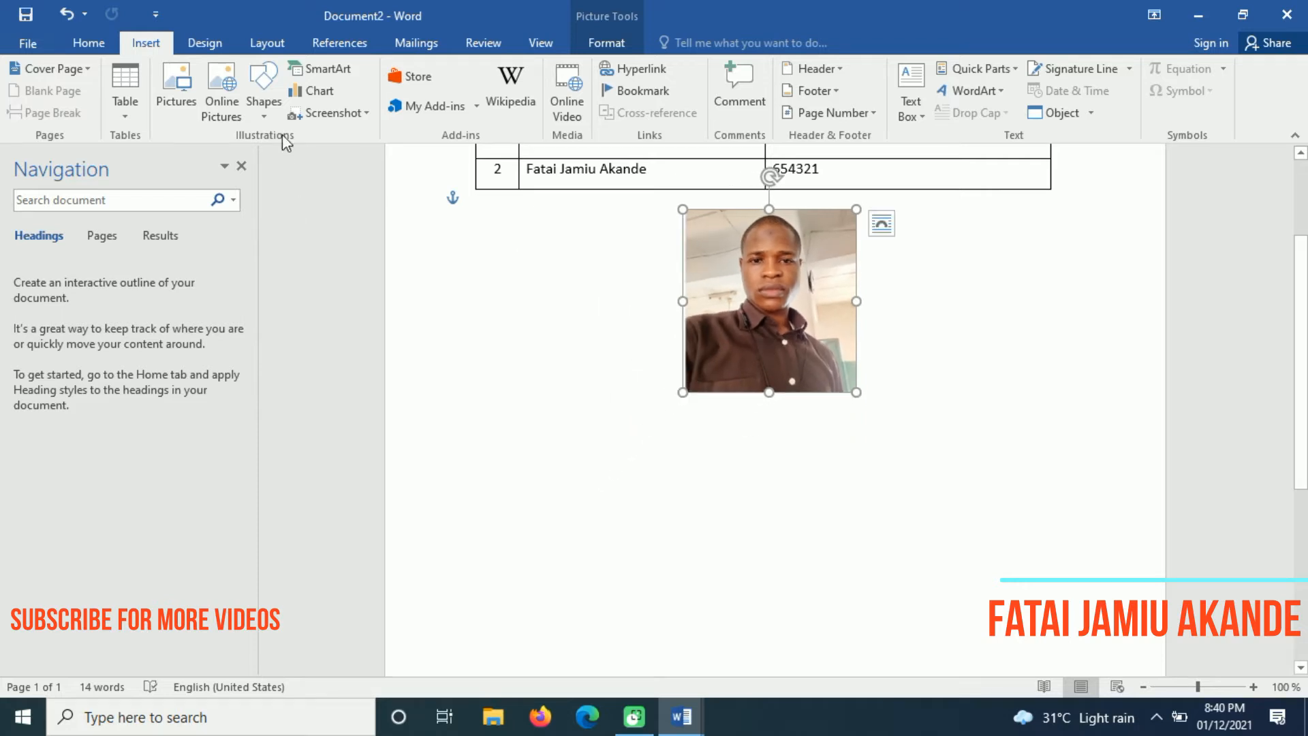
{"action": "left_click", "coordinate": [265, 115]}
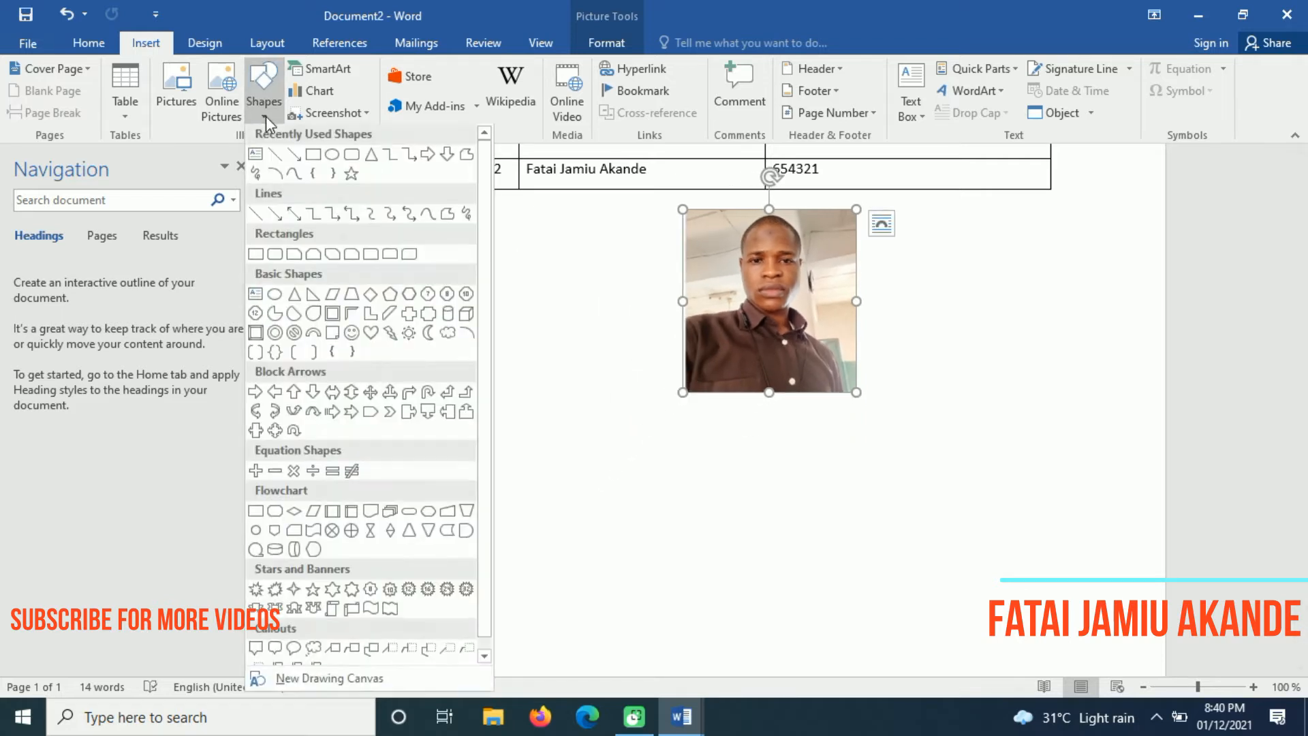
{"action": "left_click", "coordinate": [312, 156]}
{"action": "mouse_move", "coordinate": [466, 445]}
{"action": "left_mouse_down"}
{"action": "mouse_move", "coordinate": [620, 566]}
{"action": "mouse_move", "coordinate": [704, 563]}
{"action": "left_mouse_up"}
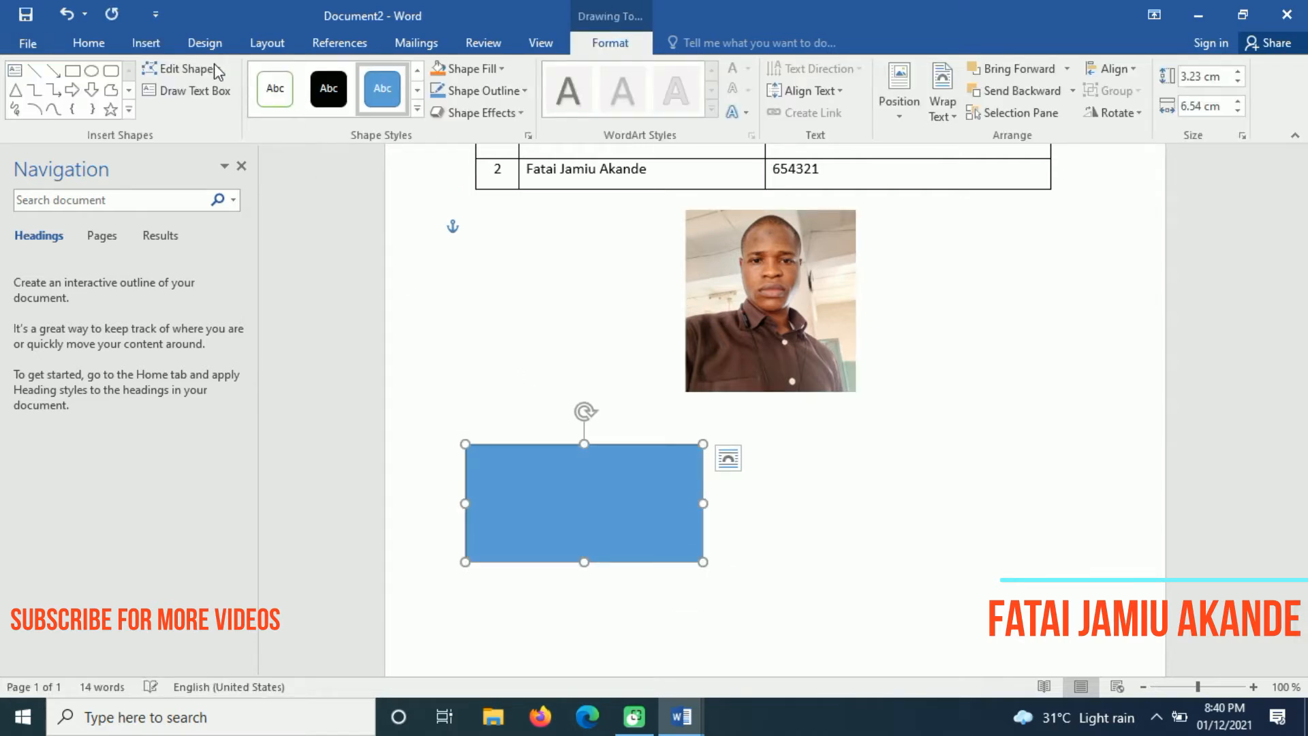
Draw an oval beside the rectangle and size it to 3.55 × 4.08 cm
{"action": "left_click", "coordinate": [146, 43]}
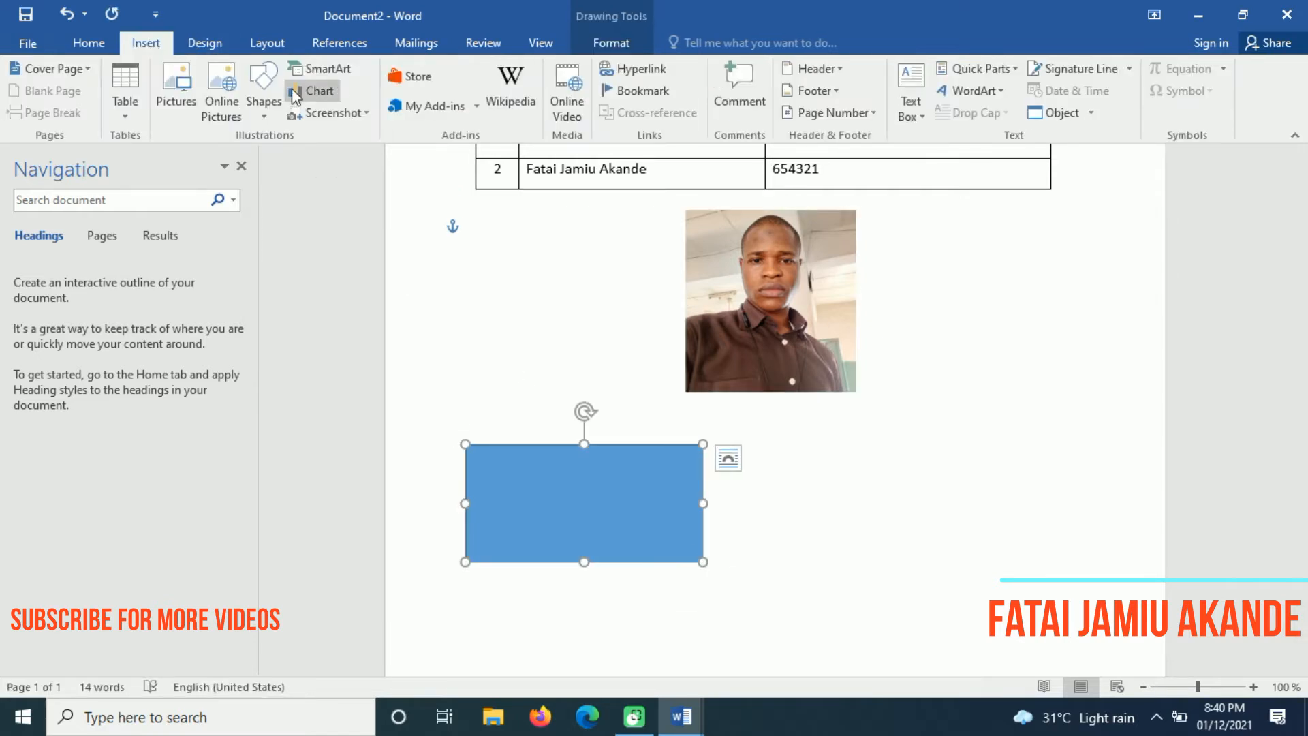
{"action": "left_click", "coordinate": [264, 95]}
{"action": "left_click", "coordinate": [325, 154]}
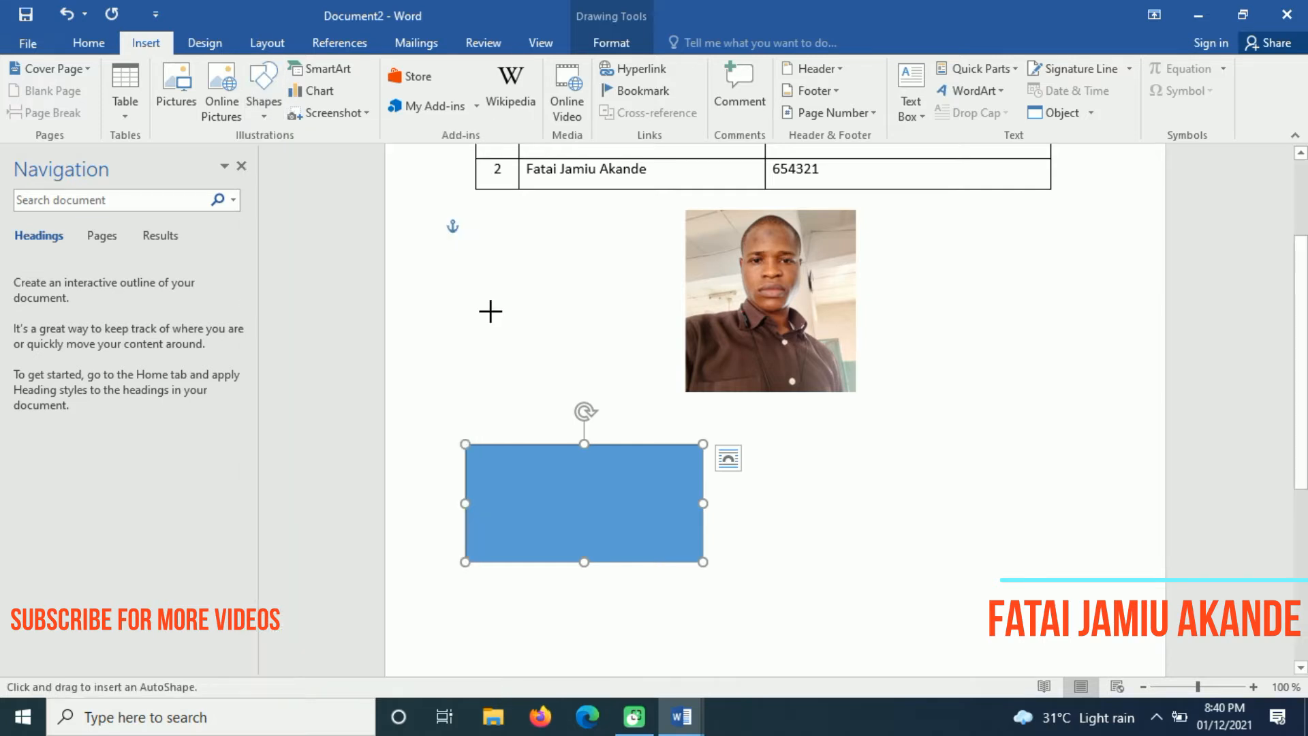
{"action": "mouse_move", "coordinate": [761, 458]}
{"action": "left_mouse_down"}
{"action": "mouse_move", "coordinate": [882, 543]}
{"action": "mouse_move", "coordinate": [937, 603]}
{"action": "left_mouse_up"}
{"action": "left_click_drag", "start_coordinate": [867, 545], "coordinate": [847, 510]}
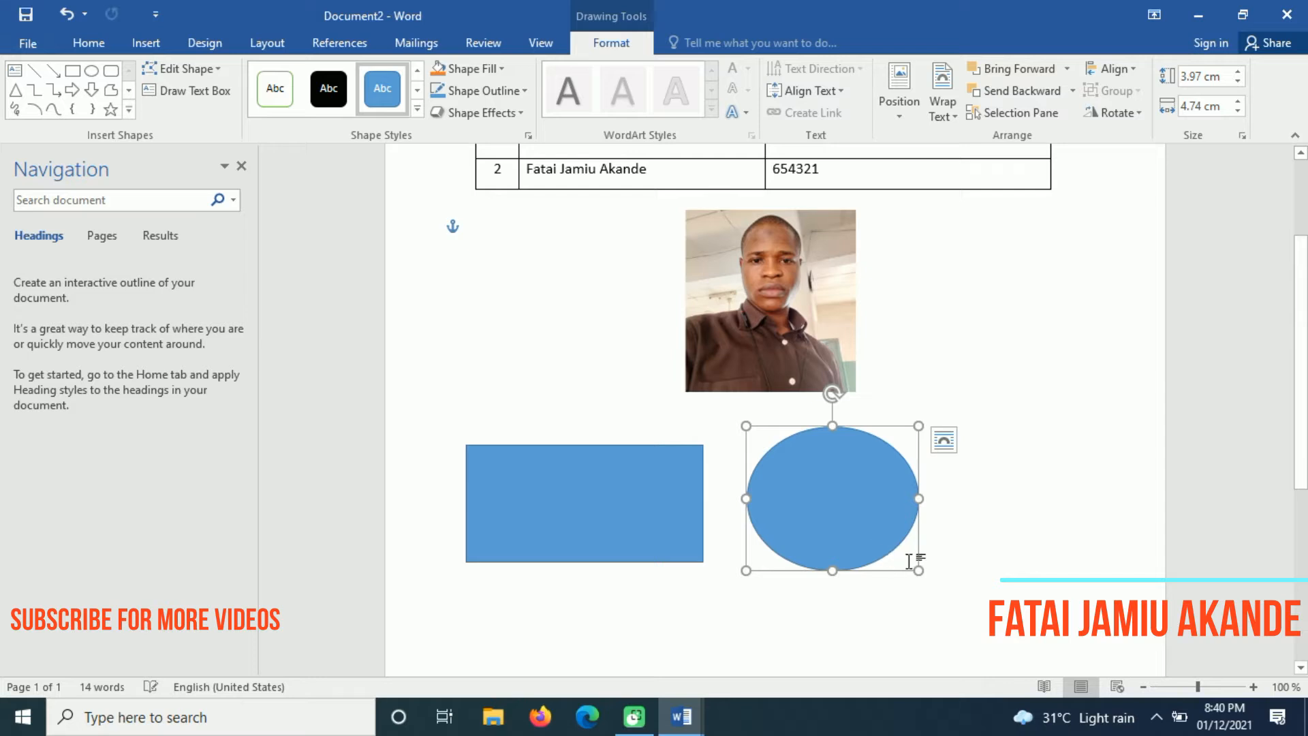
{"action": "left_click", "coordinate": [926, 576]}
{"action": "left_click", "coordinate": [870, 529]}
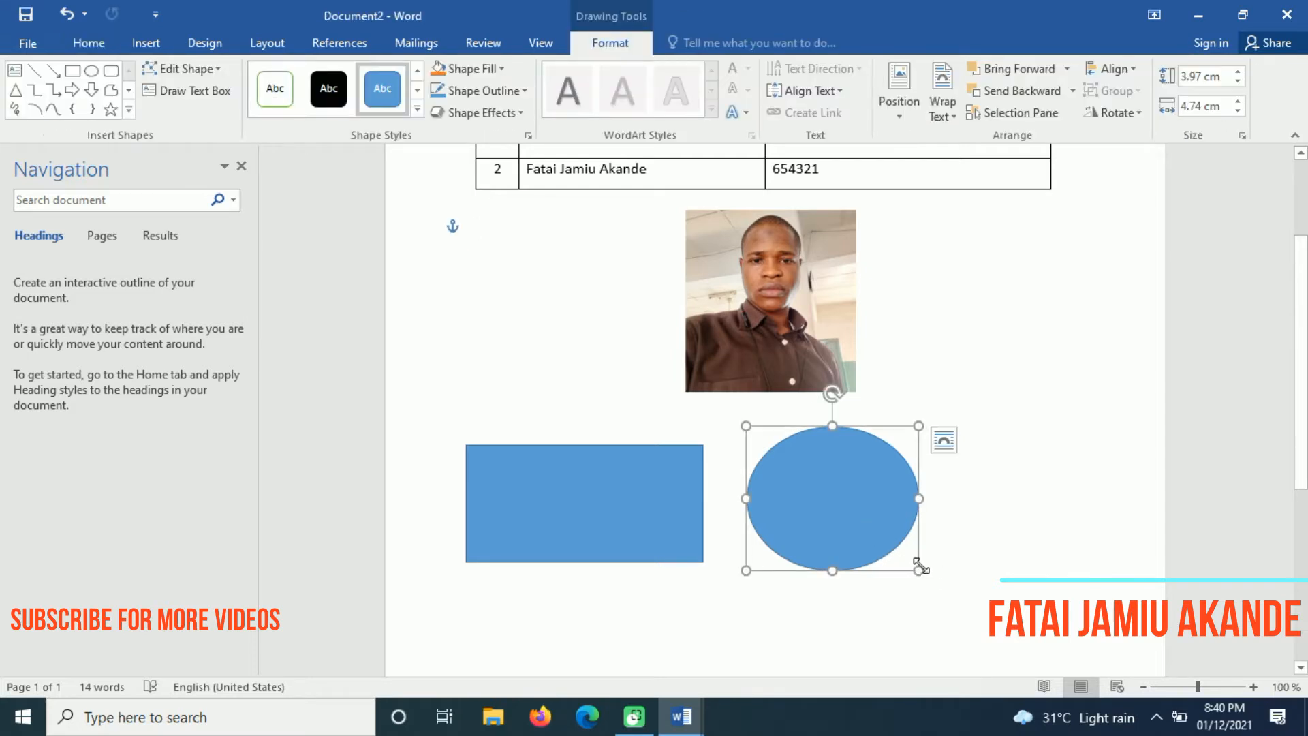
{"action": "left_click_drag", "start_coordinate": [918, 571], "coordinate": [895, 555]}
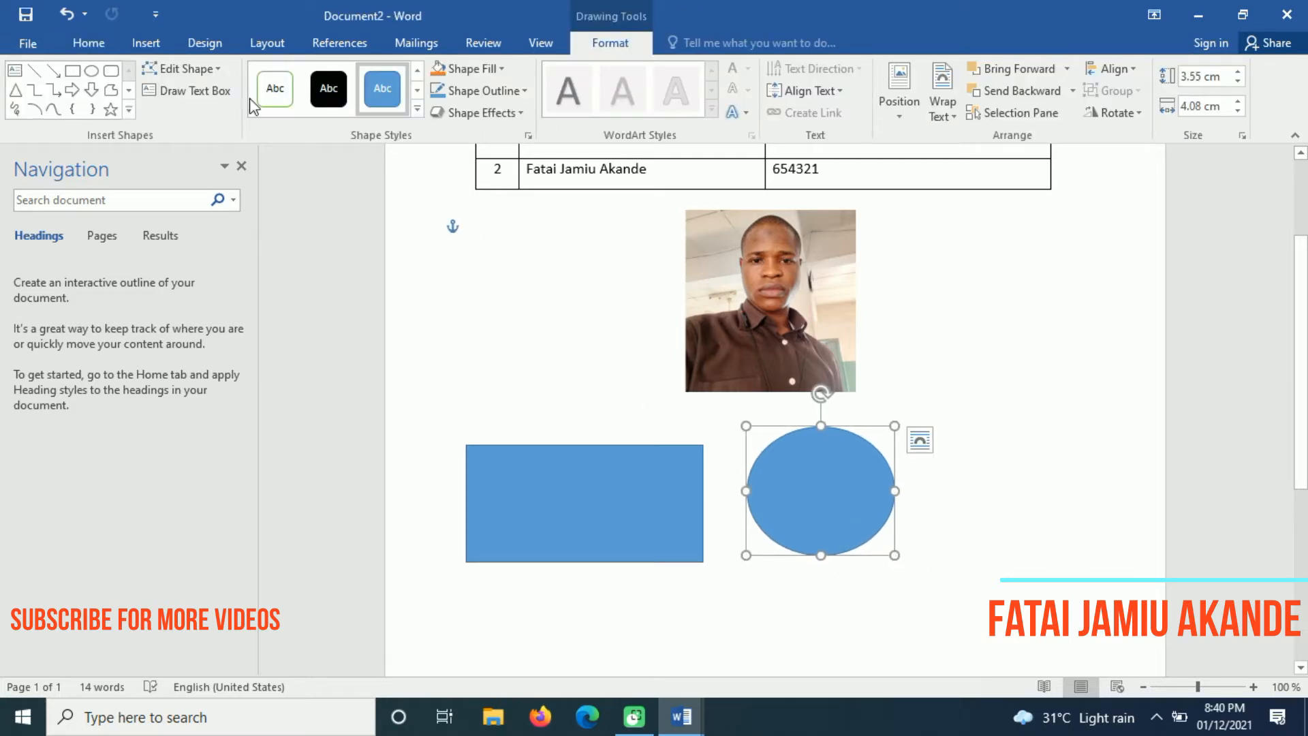
Draw an isosceles triangle to the right of the oval
{"action": "left_click", "coordinate": [146, 42]}
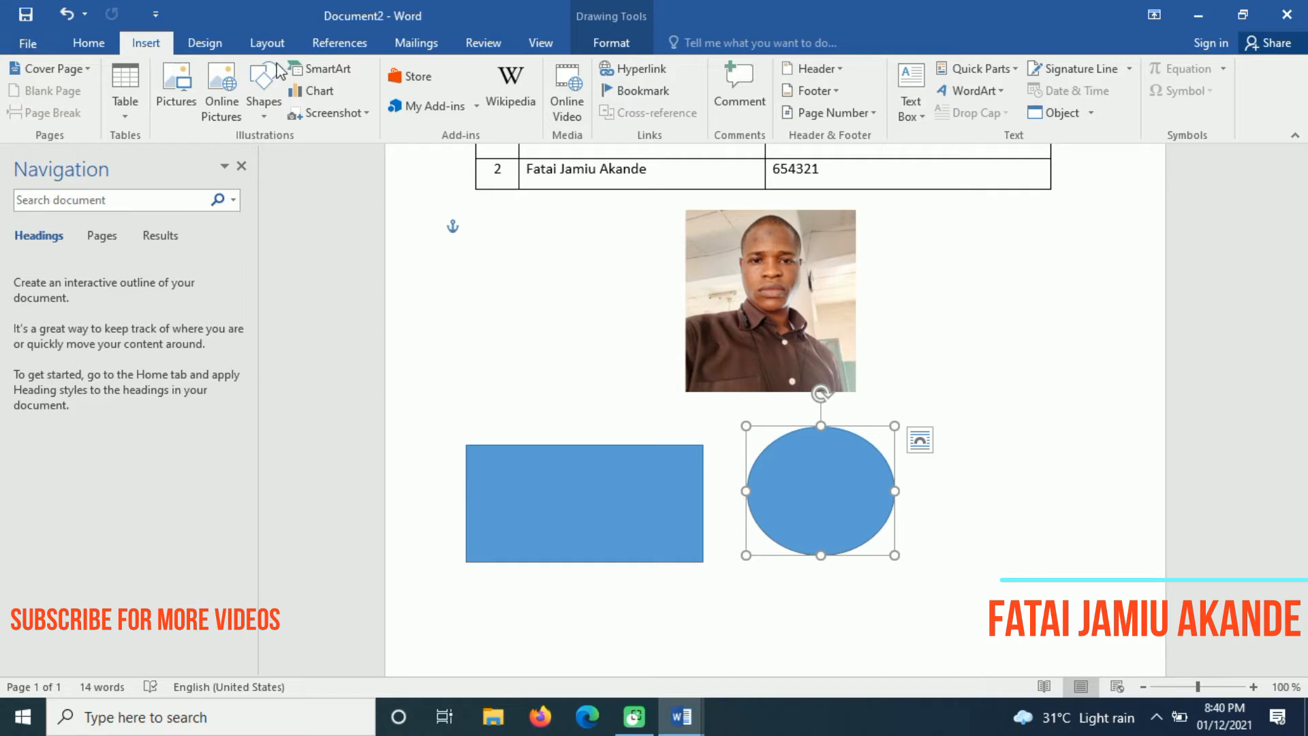
{"action": "left_click", "coordinate": [264, 109]}
{"action": "left_click", "coordinate": [370, 156]}
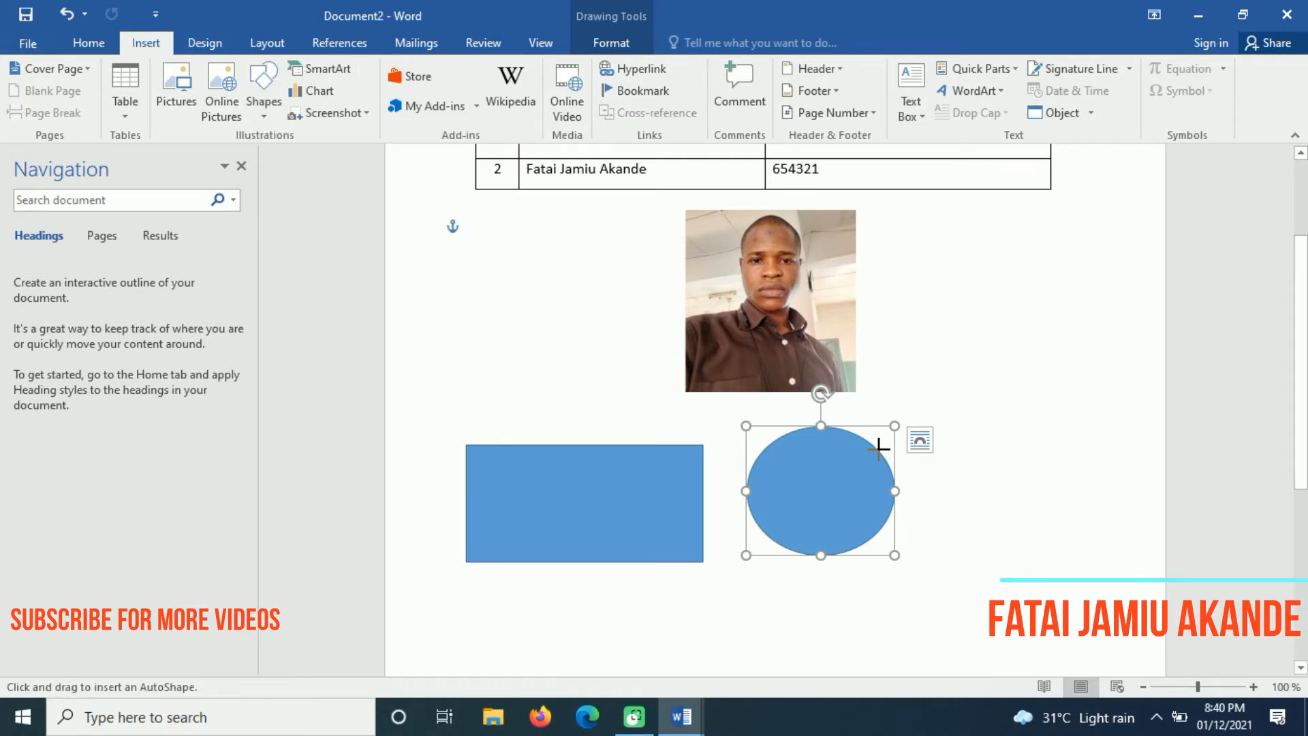
{"action": "mouse_move", "coordinate": [985, 426]}
{"action": "left_mouse_down"}
{"action": "mouse_move", "coordinate": [1063, 595]}
{"action": "mouse_move", "coordinate": [1152, 596]}
{"action": "mouse_move", "coordinate": [1147, 584]}
{"action": "left_mouse_up"}
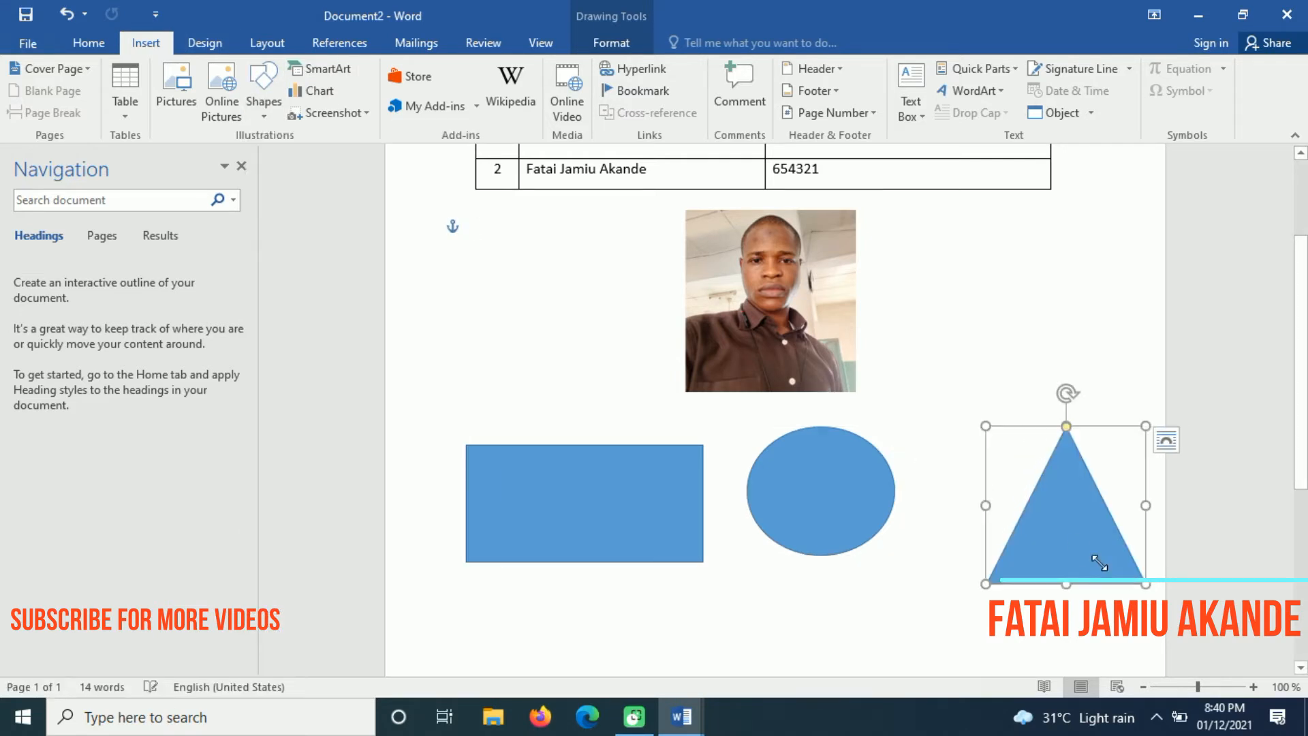
{"action": "left_click_drag", "start_coordinate": [1067, 532], "coordinate": [1043, 516]}
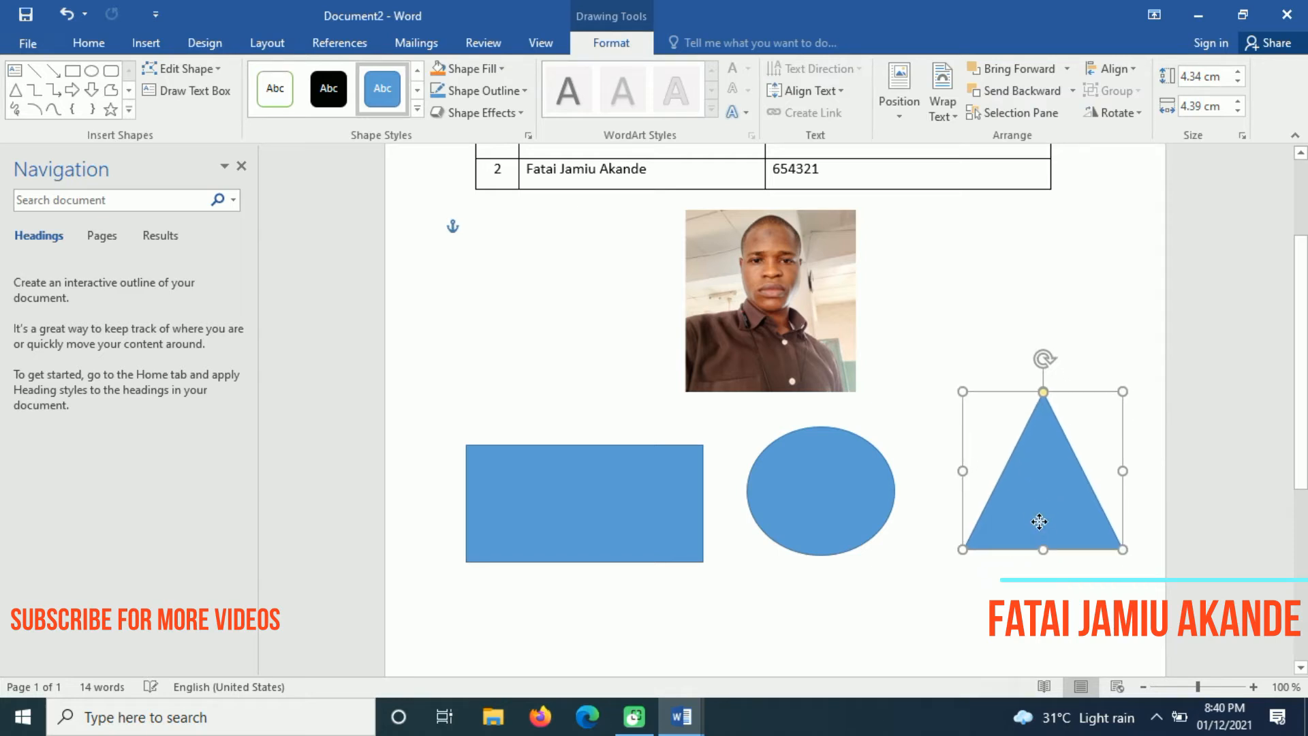
Enlarge the oval a little
{"action": "scroll", "coordinate": [1299, 545], "scroll_direction": "down", "scroll_amount": 3}
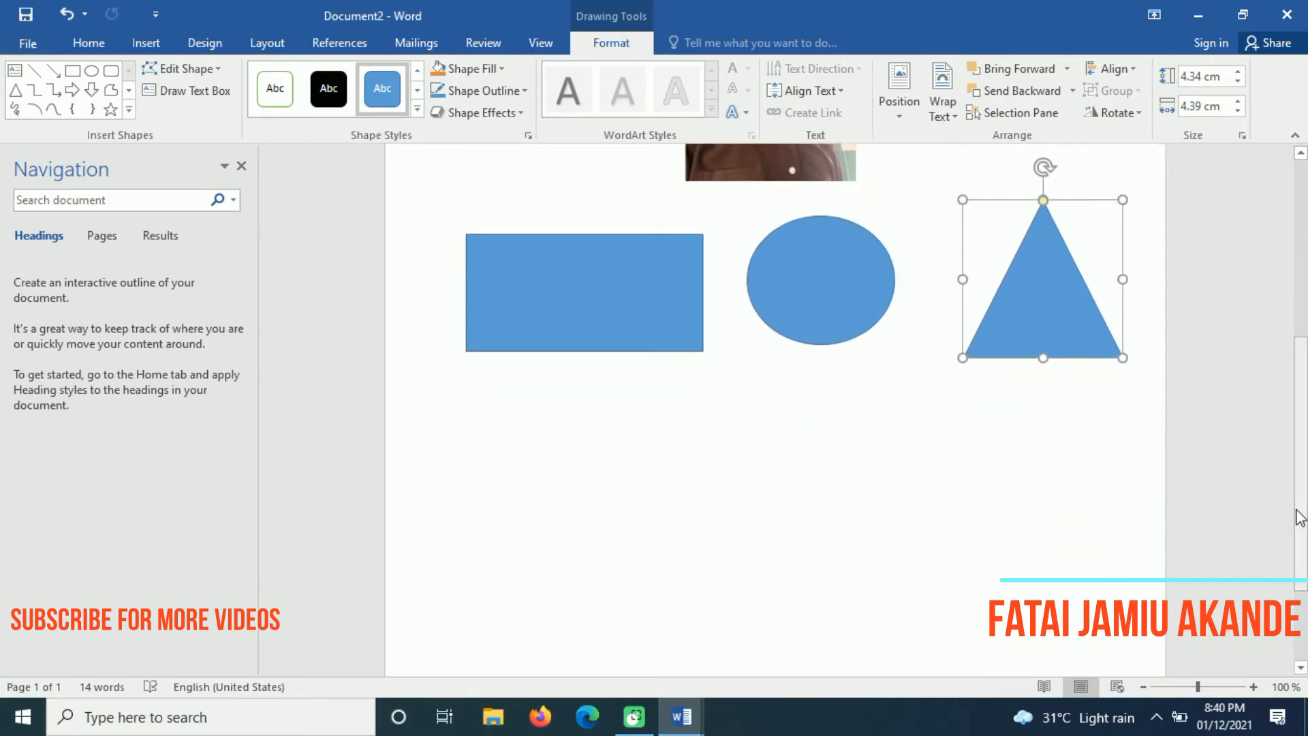
{"action": "left_click", "coordinate": [786, 303]}
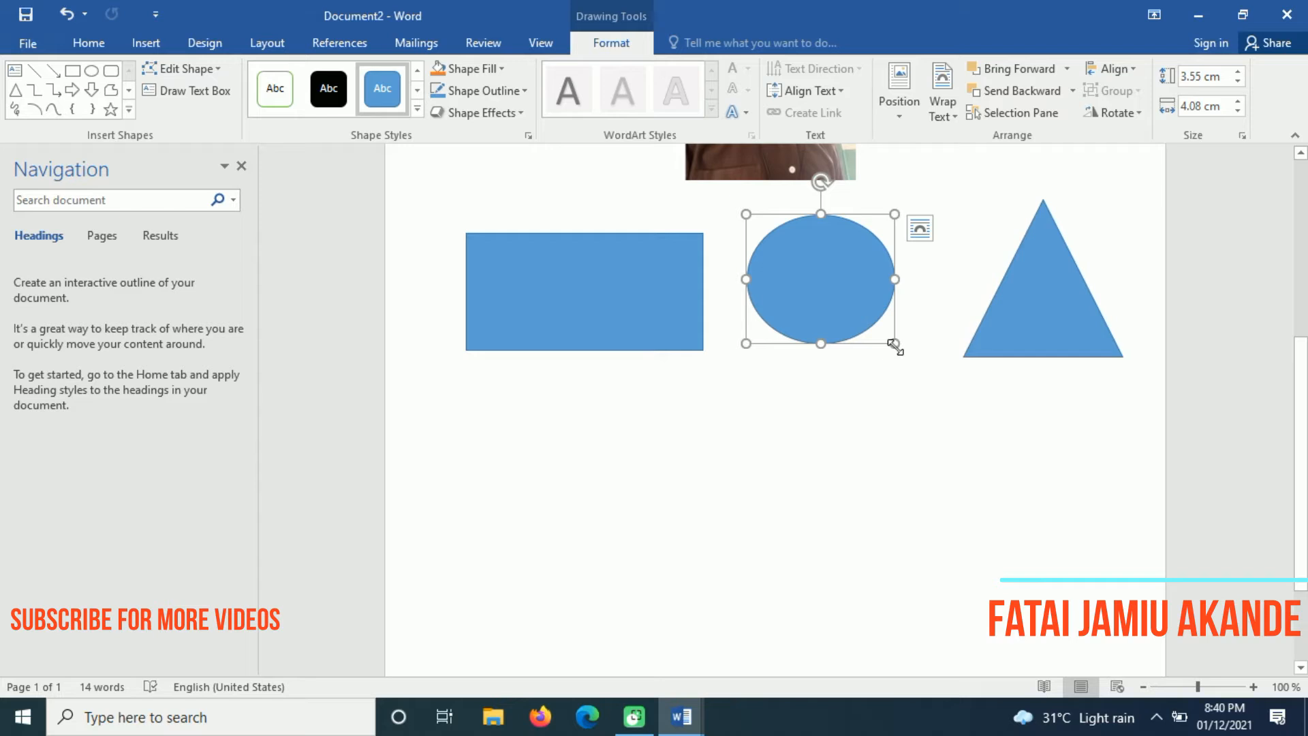
{"action": "left_click_drag", "start_coordinate": [895, 344], "coordinate": [909, 356]}
{"action": "left_click", "coordinate": [573, 289]}
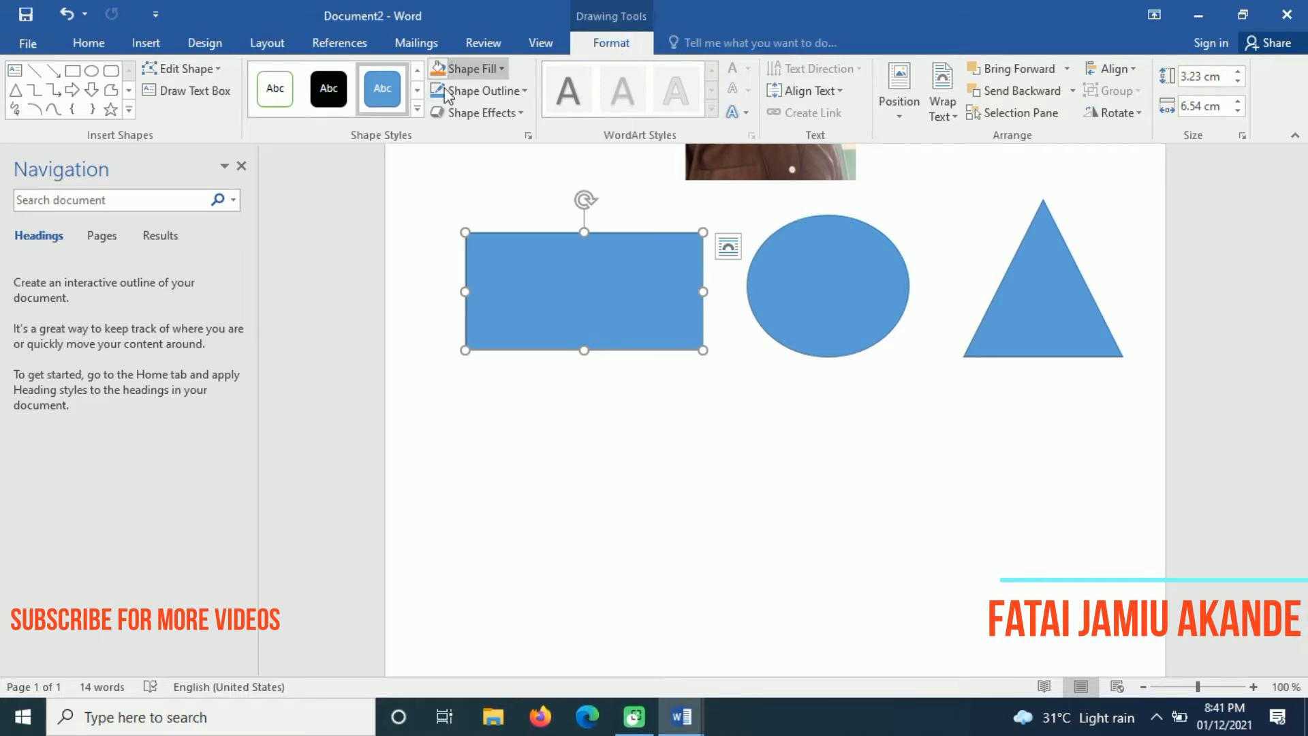
Fill the rectangle red and the oval yellow from Standard Colors
{"action": "left_click", "coordinate": [504, 68]}
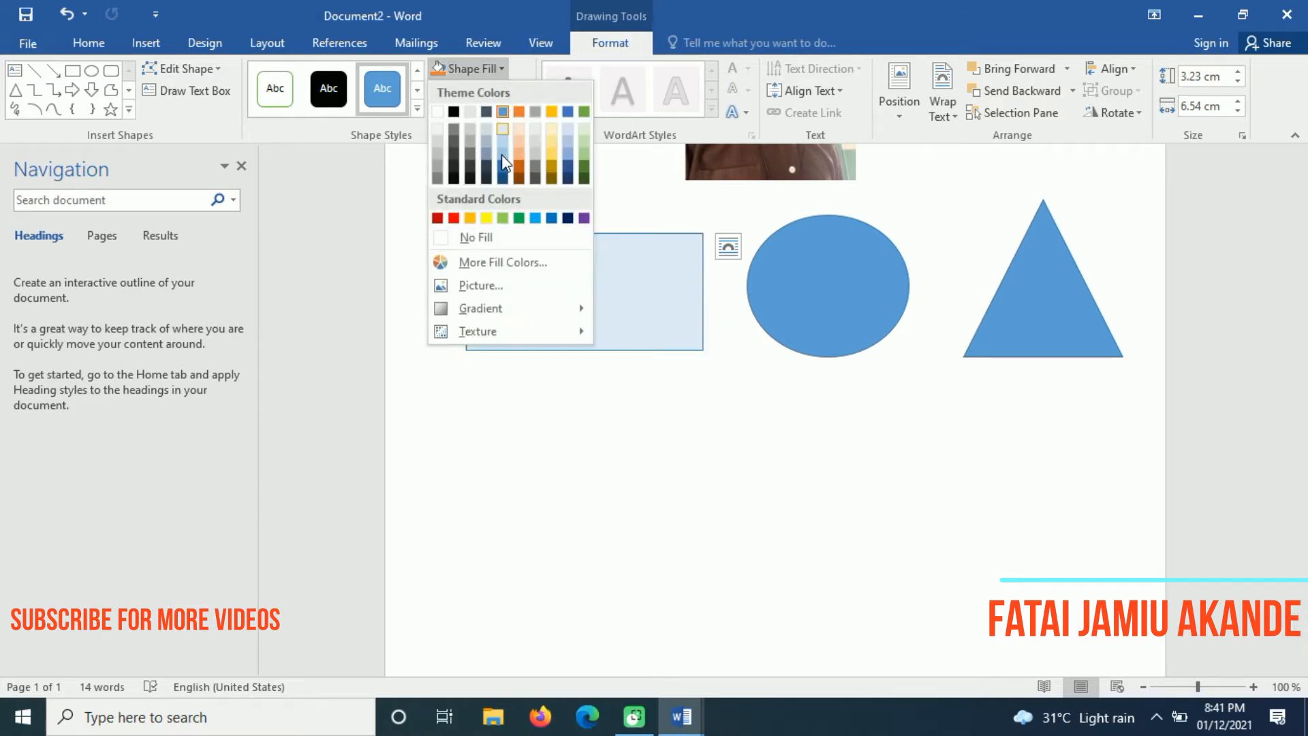
{"action": "left_click", "coordinate": [454, 217]}
{"action": "left_click", "coordinate": [672, 380]}
{"action": "left_click", "coordinate": [811, 445]}
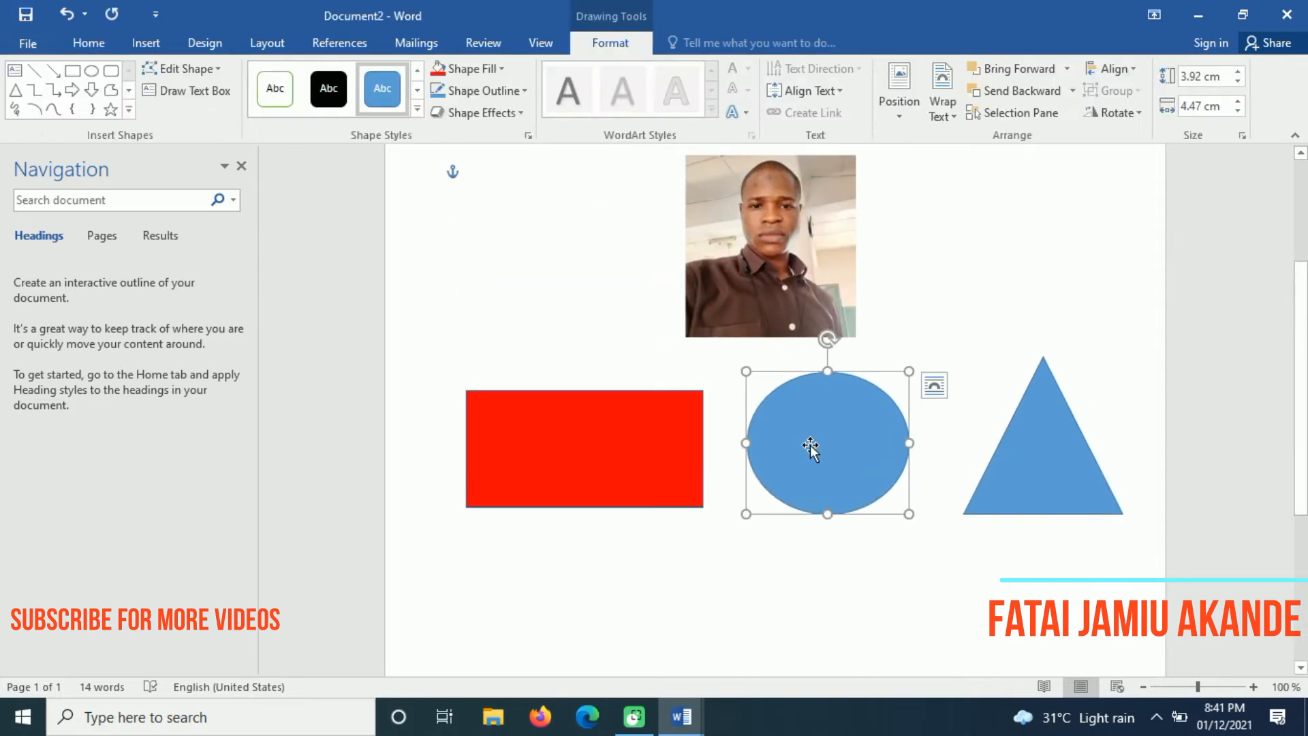
{"action": "left_click", "coordinate": [504, 68]}
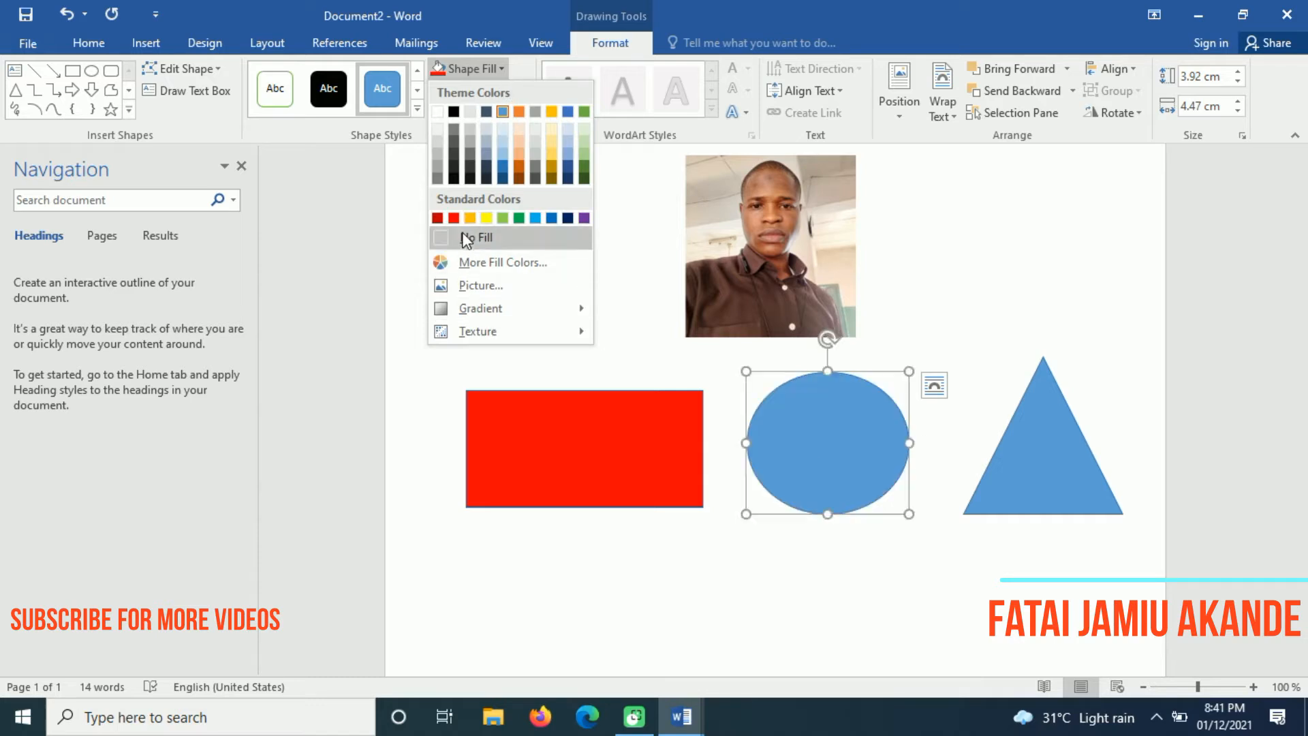
{"action": "left_click", "coordinate": [486, 218]}
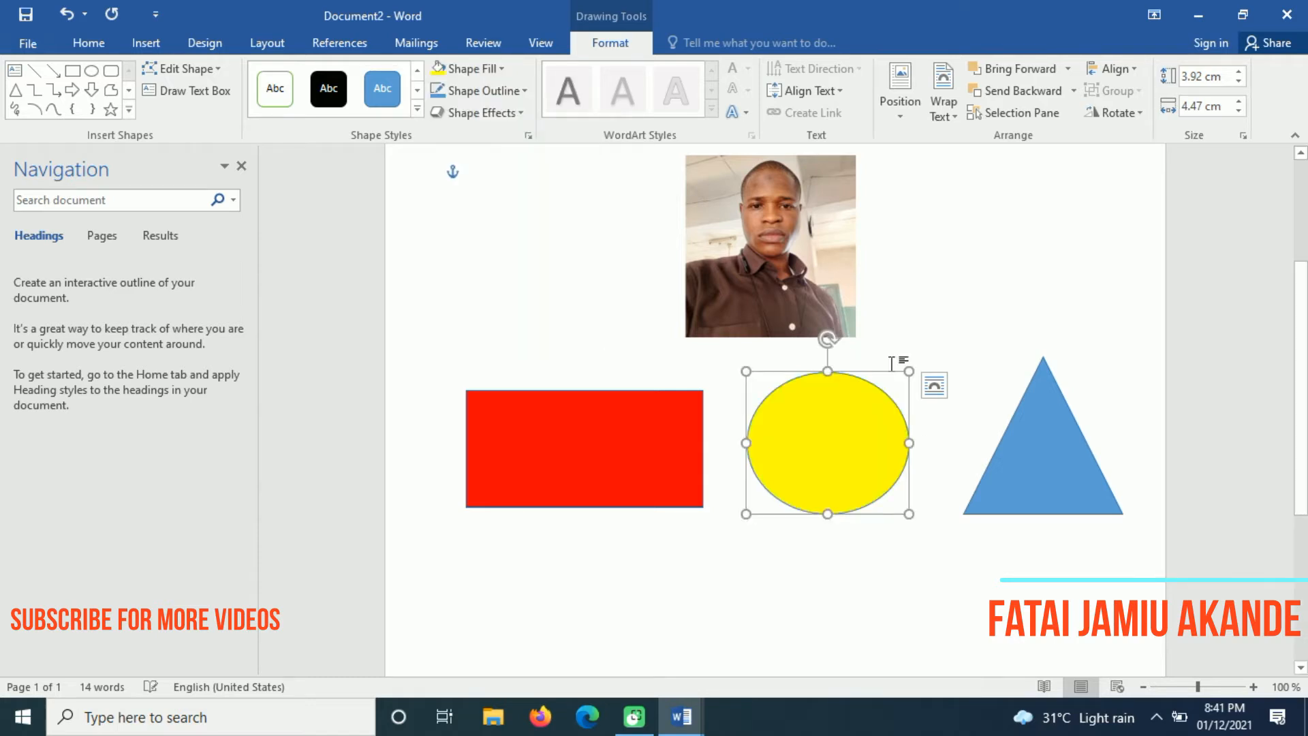
Fill the triangle purple and clear the shape selection
{"action": "left_click", "coordinate": [1060, 489]}
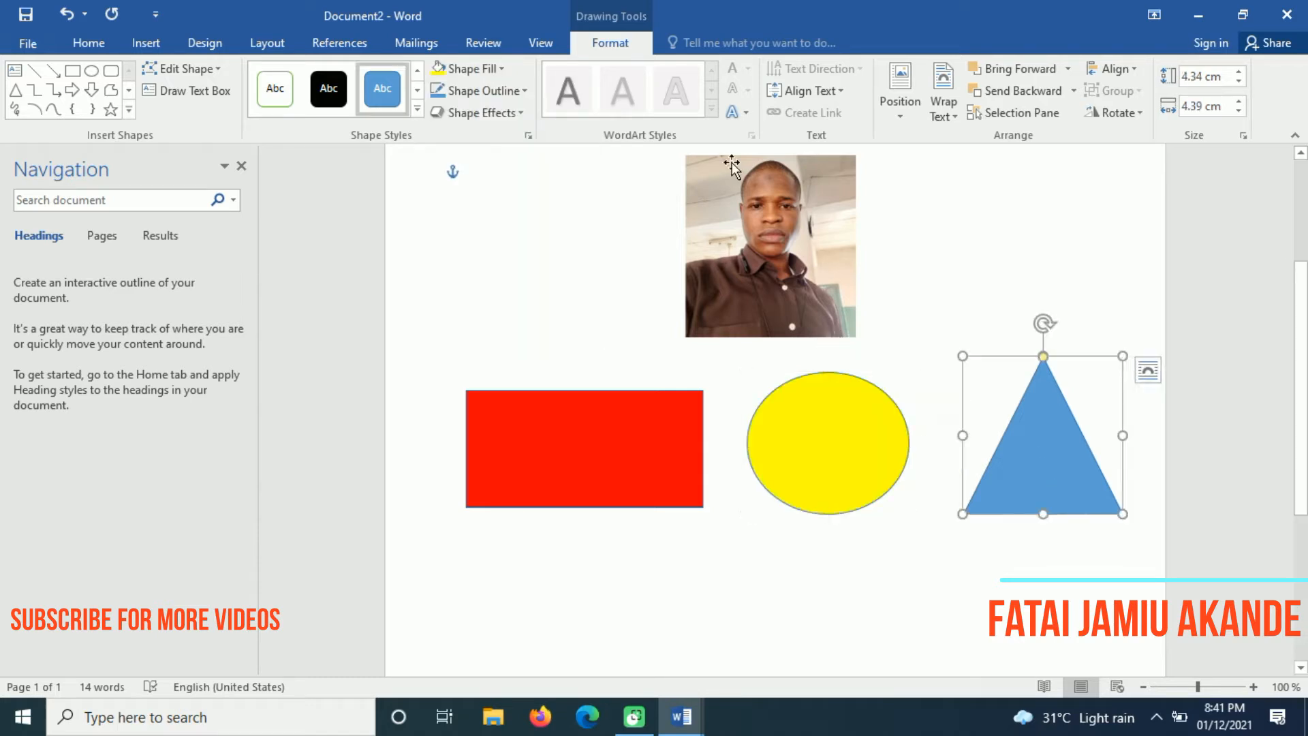
{"action": "left_click", "coordinate": [504, 70]}
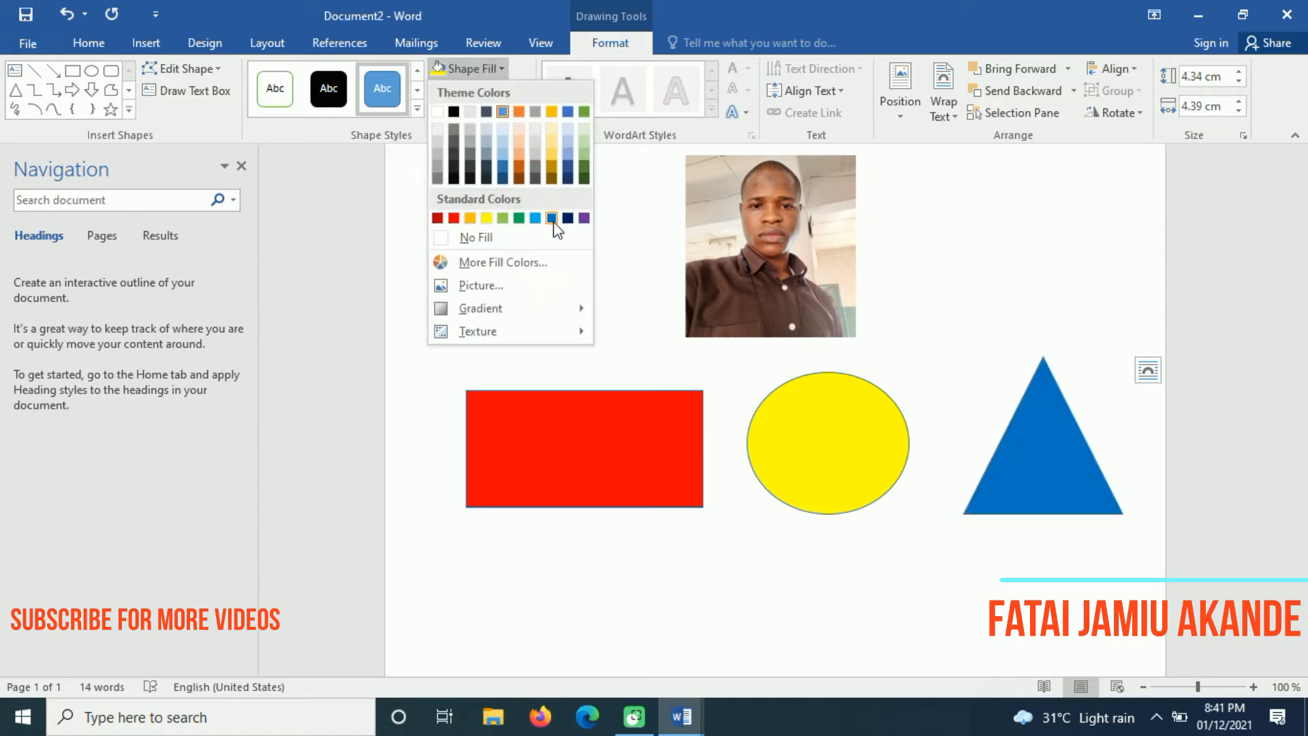
{"action": "left_click", "coordinate": [583, 218]}
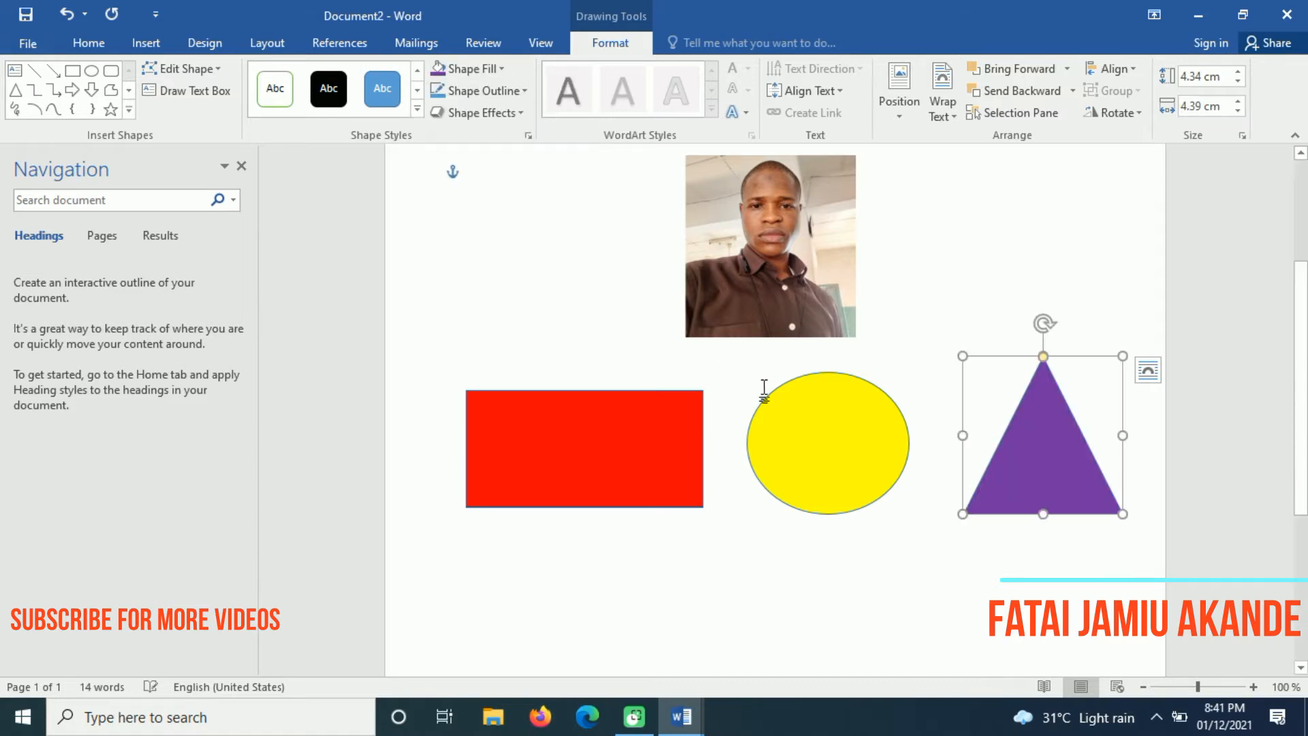
{"action": "left_click", "coordinate": [767, 440]}
{"action": "left_click", "coordinate": [868, 633]}
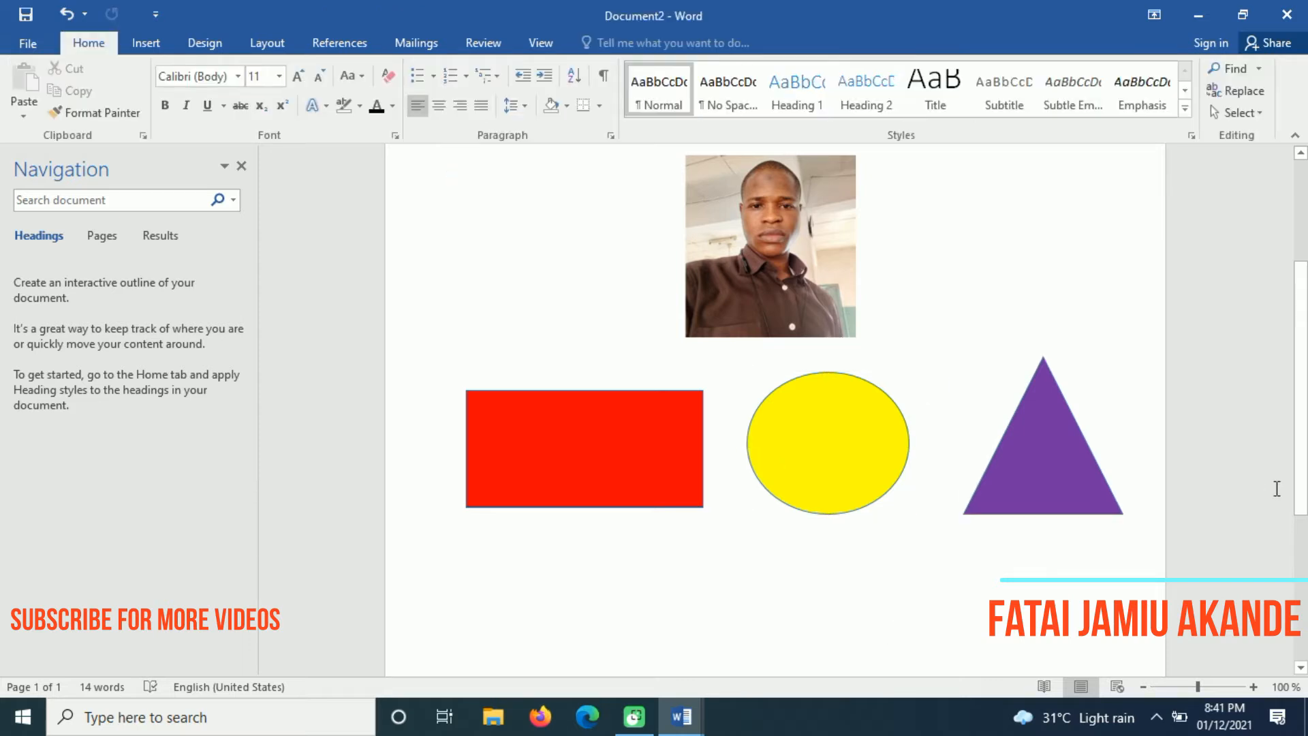
{"action": "scroll", "coordinate": [1277, 489], "scroll_direction": "down", "scroll_amount": 3}
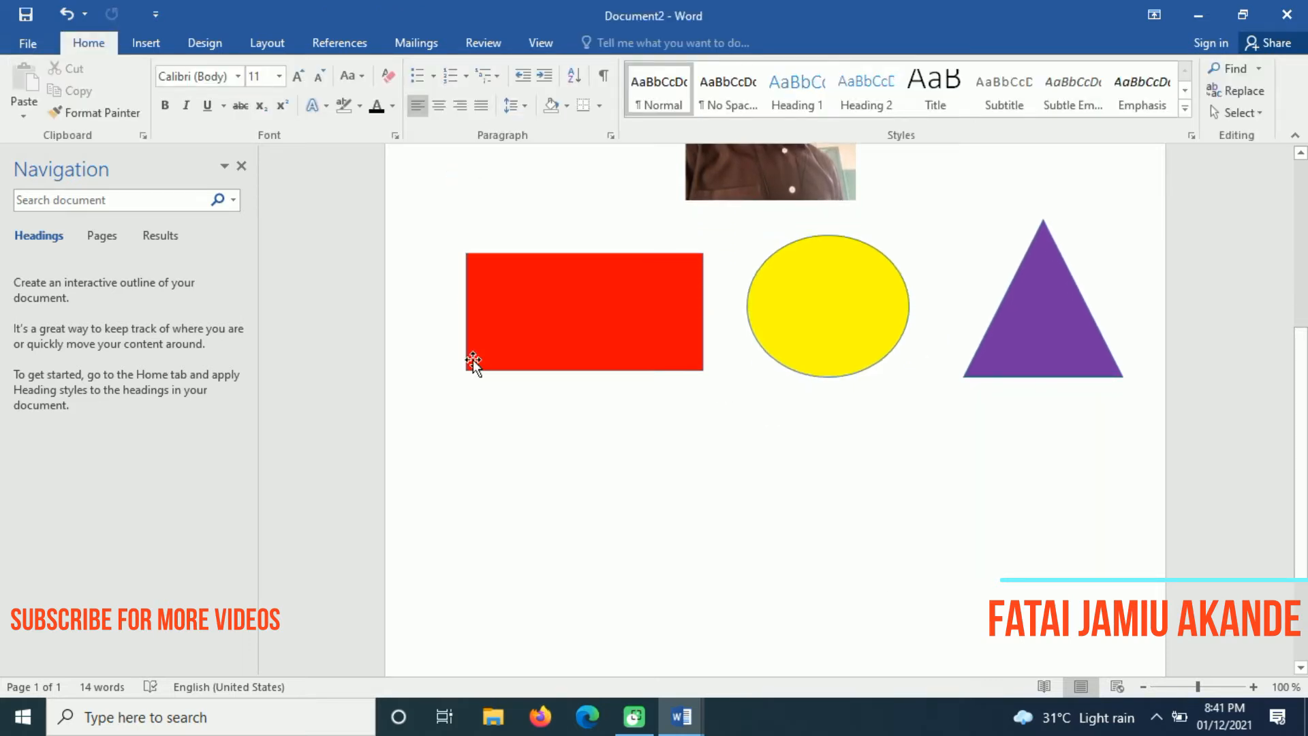
Open the Choose a SmartArt Graphic dialog from the Insert tab
{"action": "left_click", "coordinate": [146, 43]}
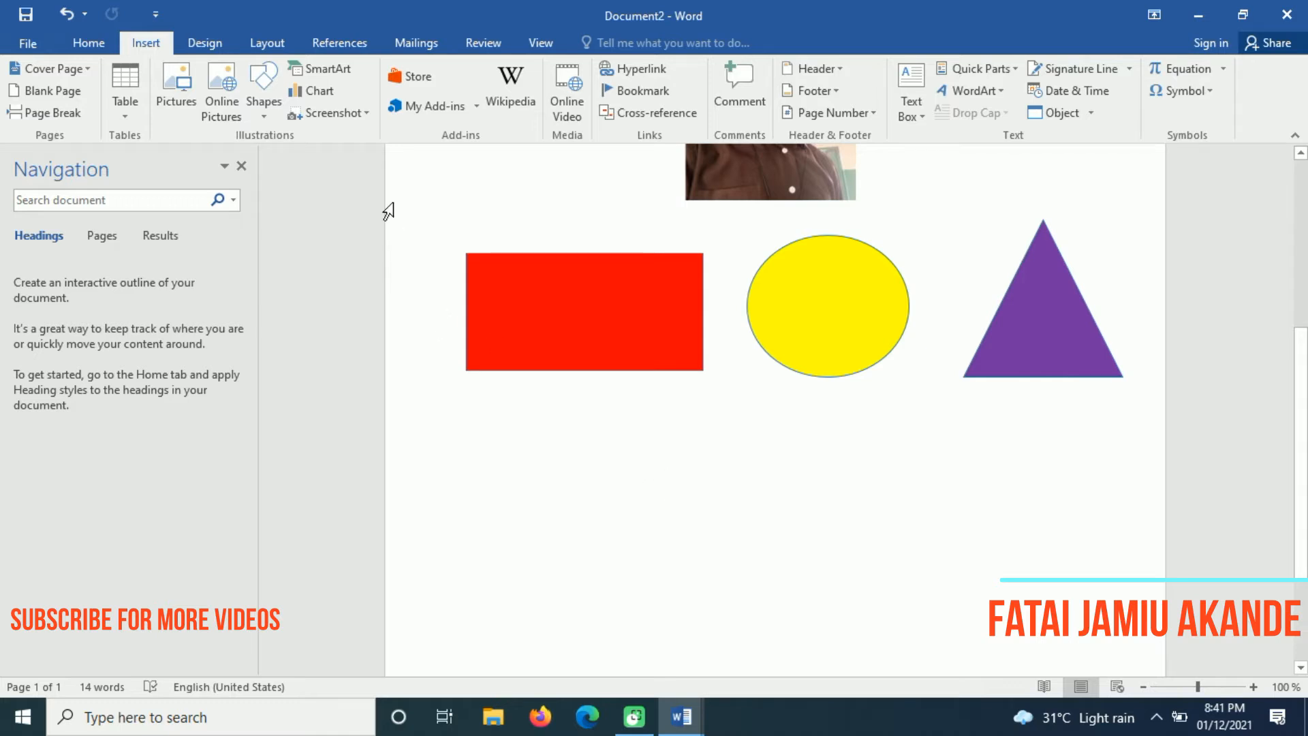
{"action": "left_click", "coordinate": [339, 74]}
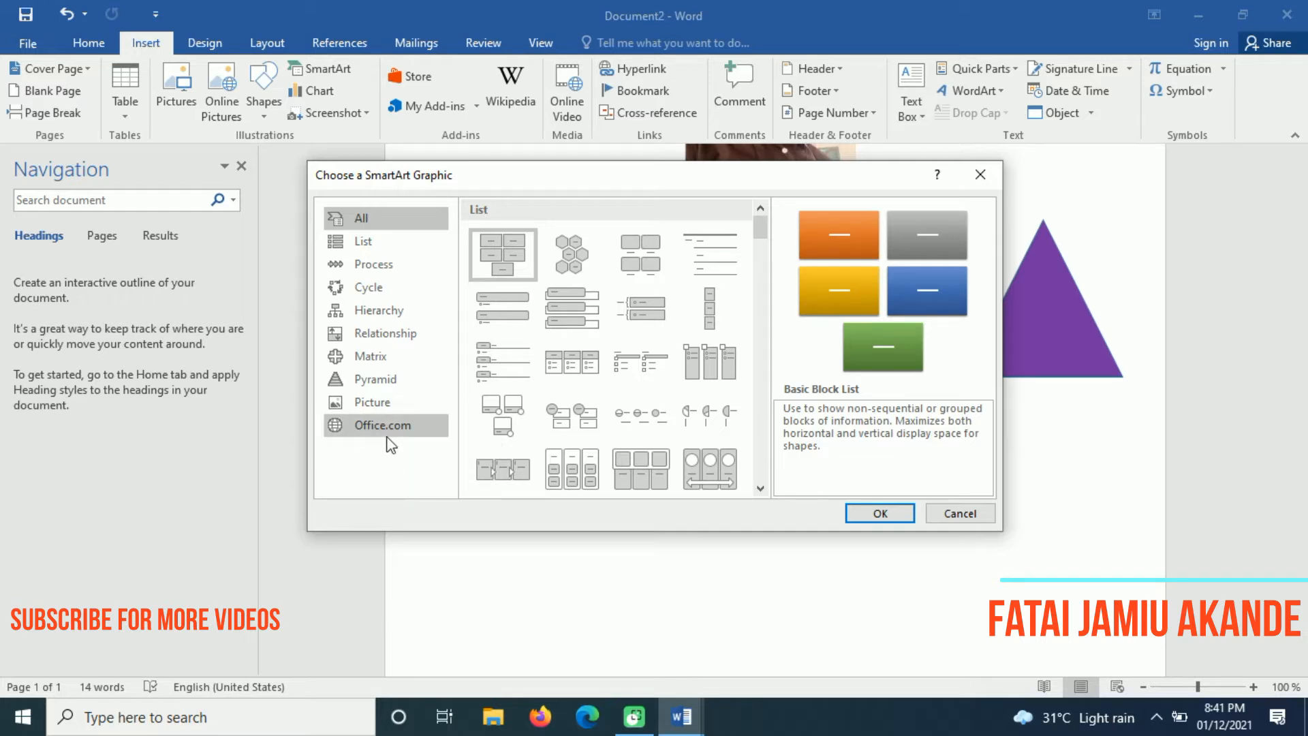
Insert the Vertical Box List layout from the List category
{"action": "left_click", "coordinate": [366, 244]}
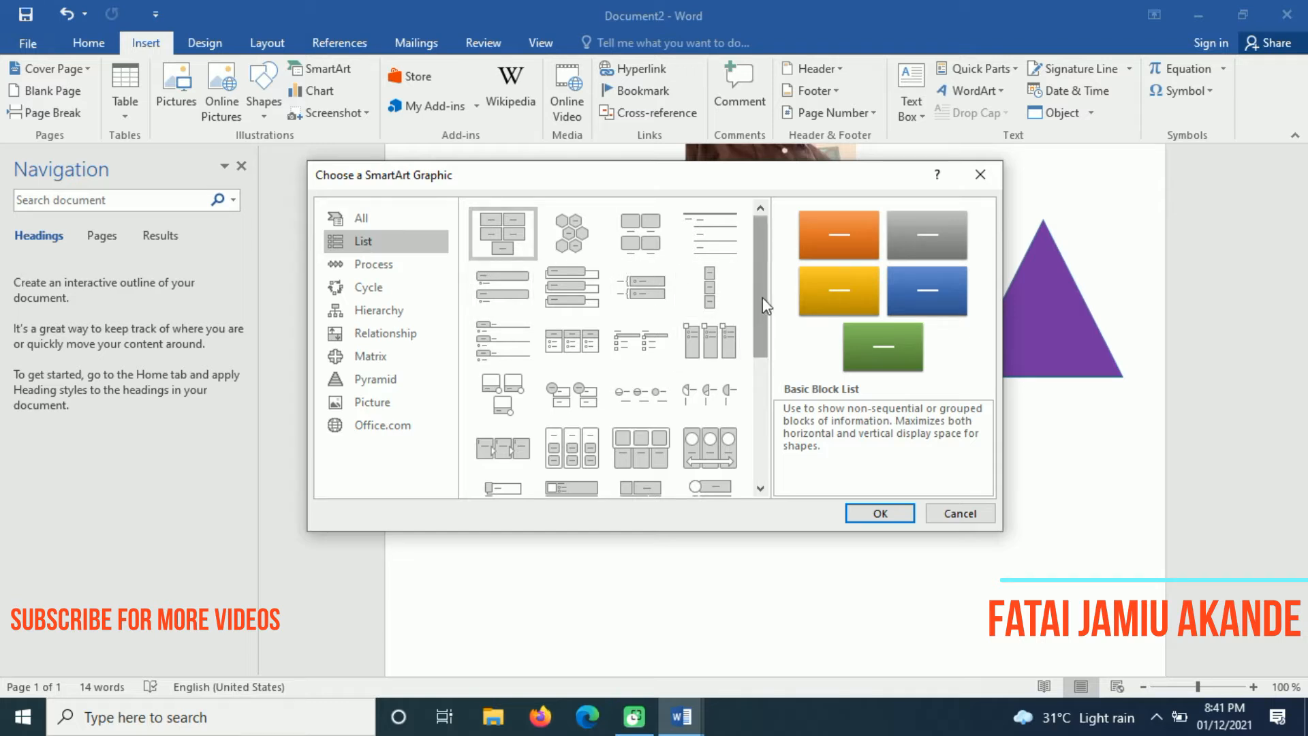
{"action": "left_click_drag", "start_coordinate": [762, 289], "coordinate": [767, 361]}
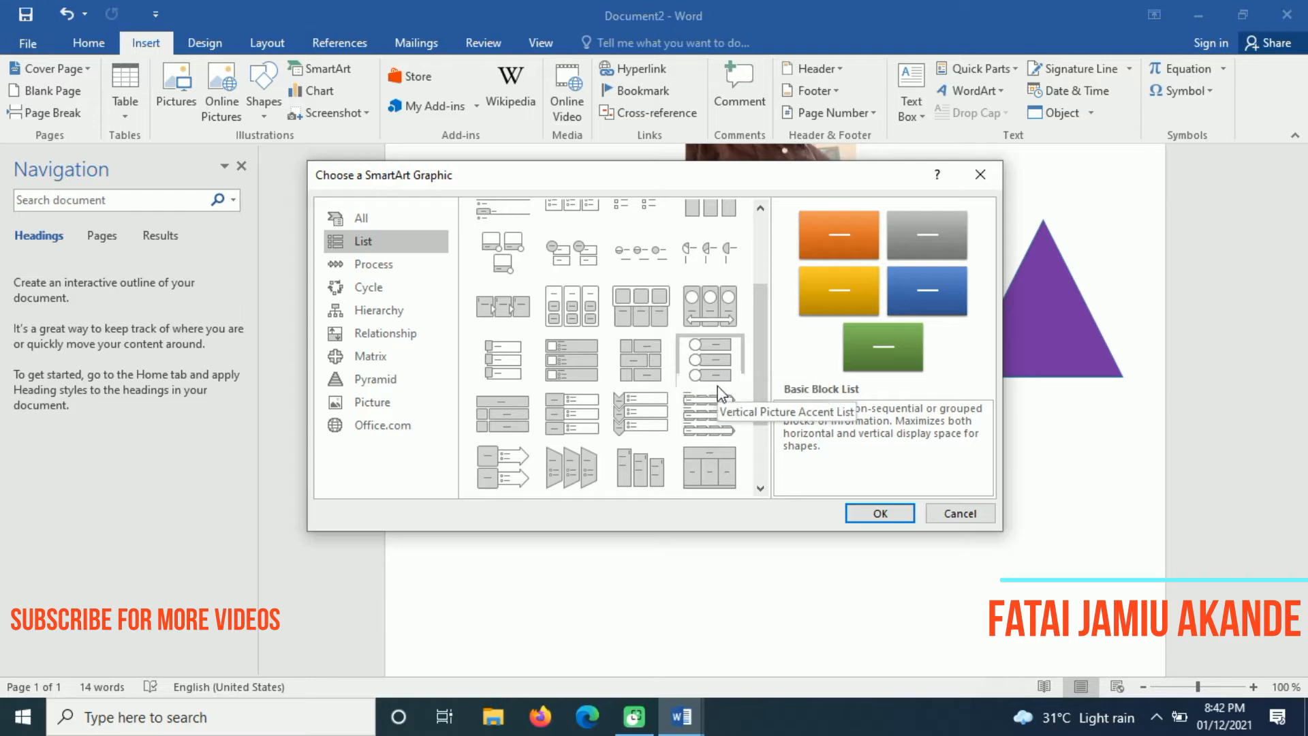
{"action": "left_click_drag", "start_coordinate": [765, 366], "coordinate": [767, 297]}
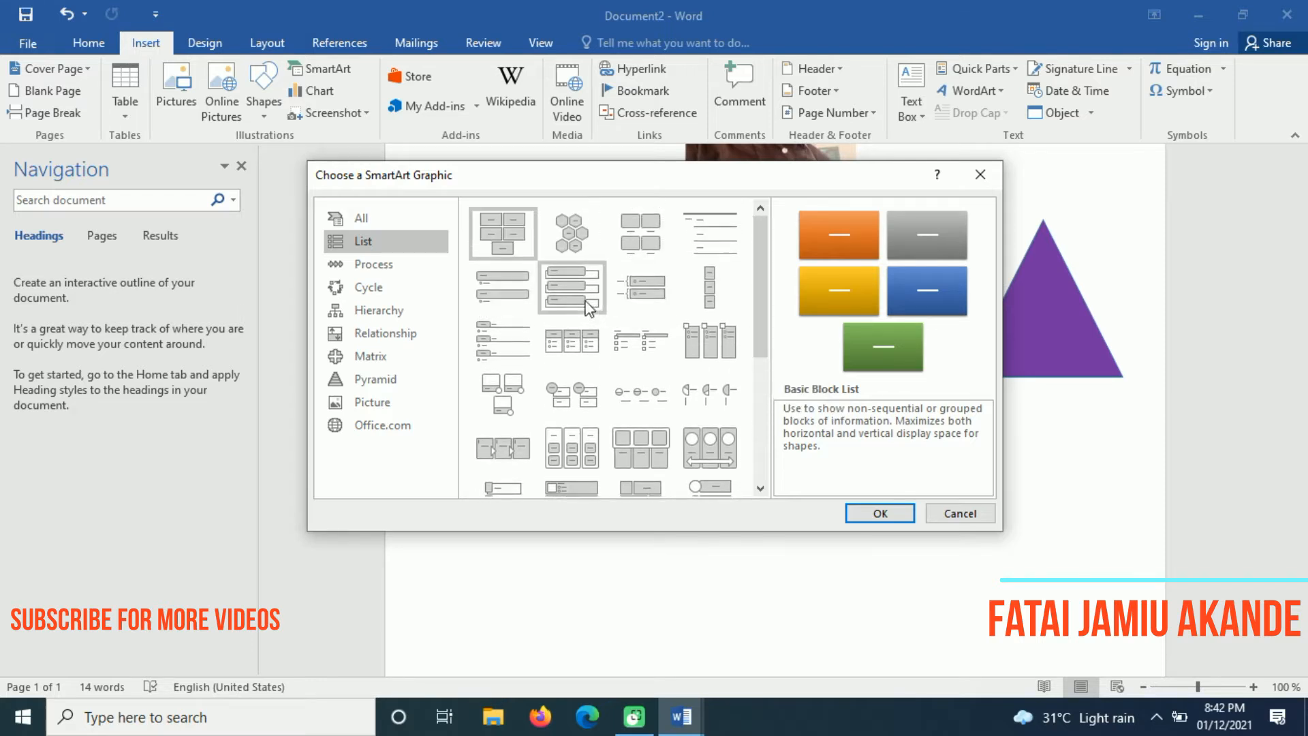
{"action": "left_click", "coordinate": [572, 291]}
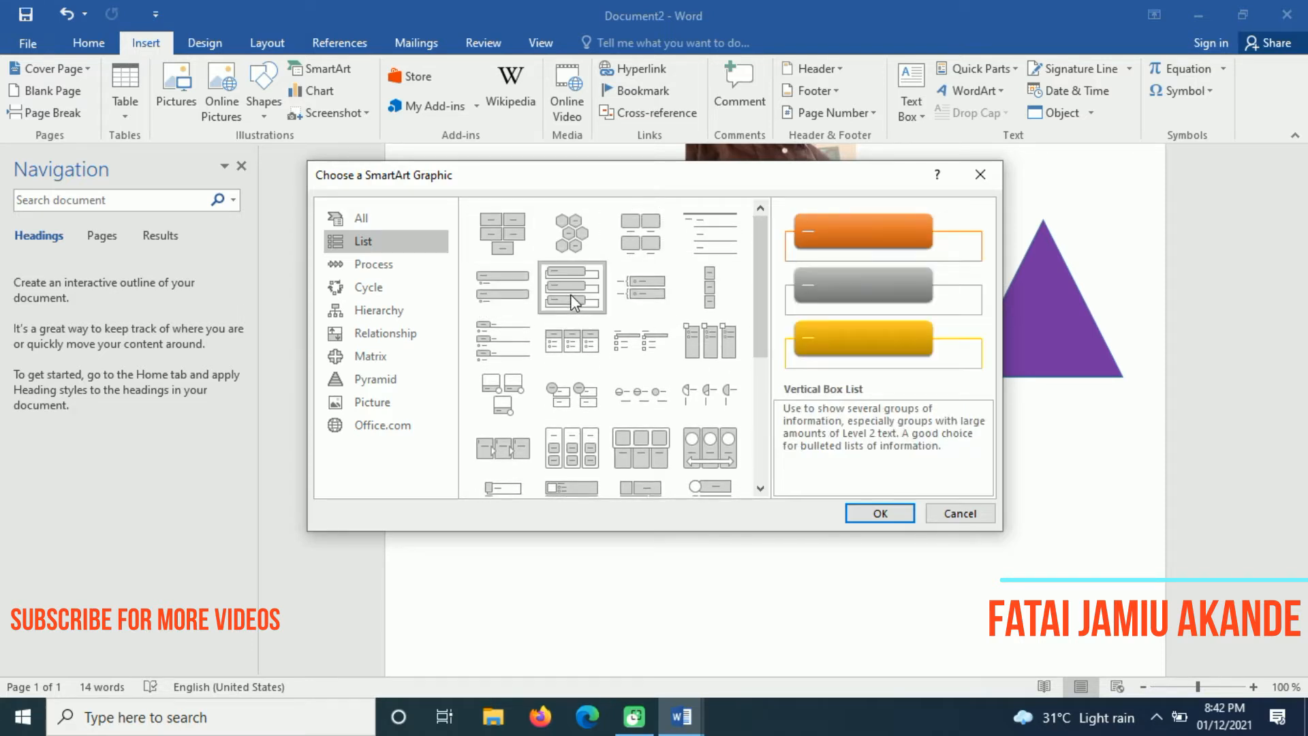
{"action": "left_click", "coordinate": [864, 511]}
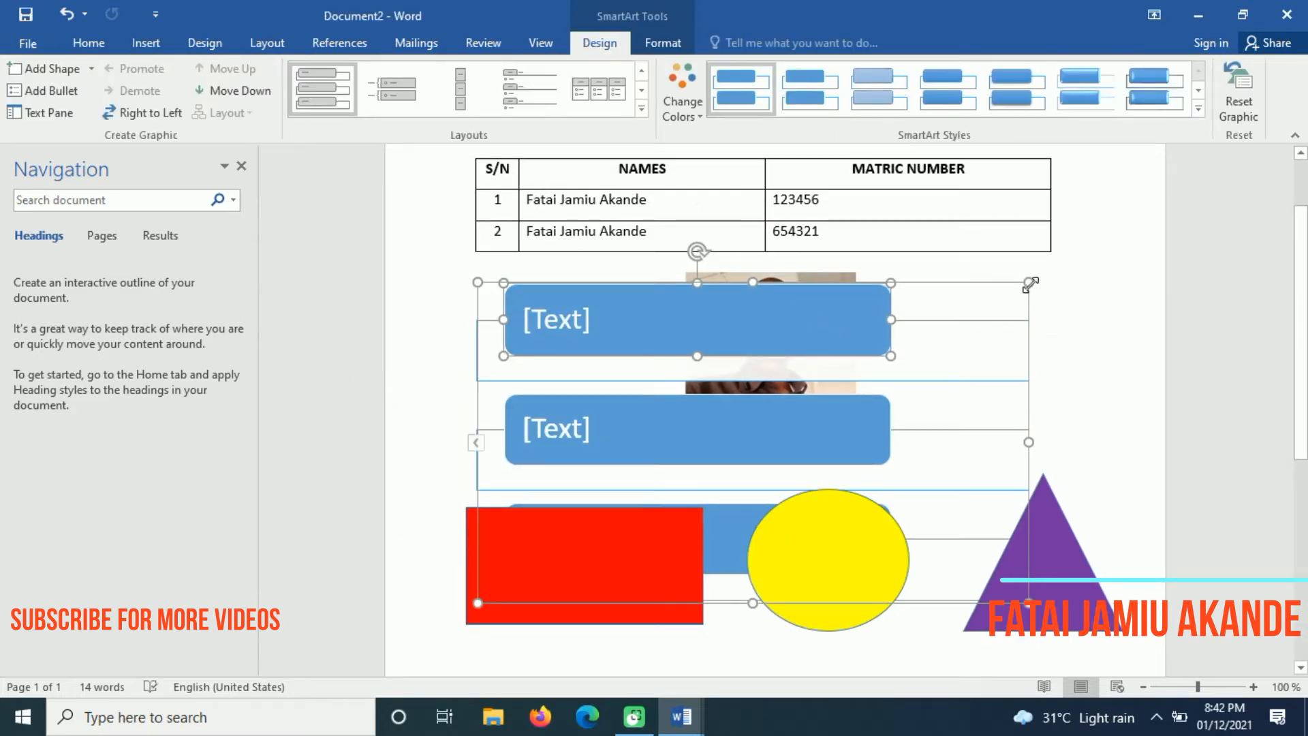
Shrink the SmartArt graphic and undo an accidental move of its top box
{"action": "left_click_drag", "start_coordinate": [1030, 283], "coordinate": [979, 380]}
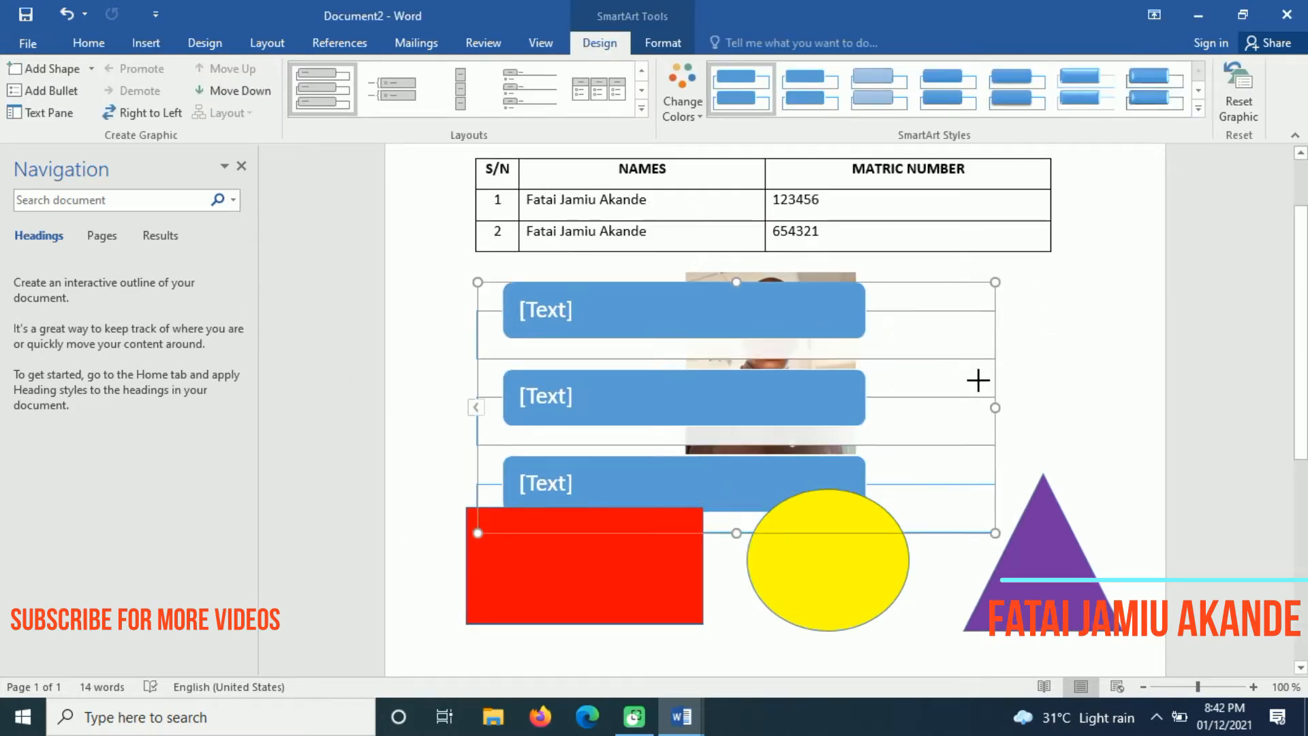
{"action": "left_click", "coordinate": [144, 45]}
{"action": "left_click_drag", "start_coordinate": [708, 322], "coordinate": [761, 490]}
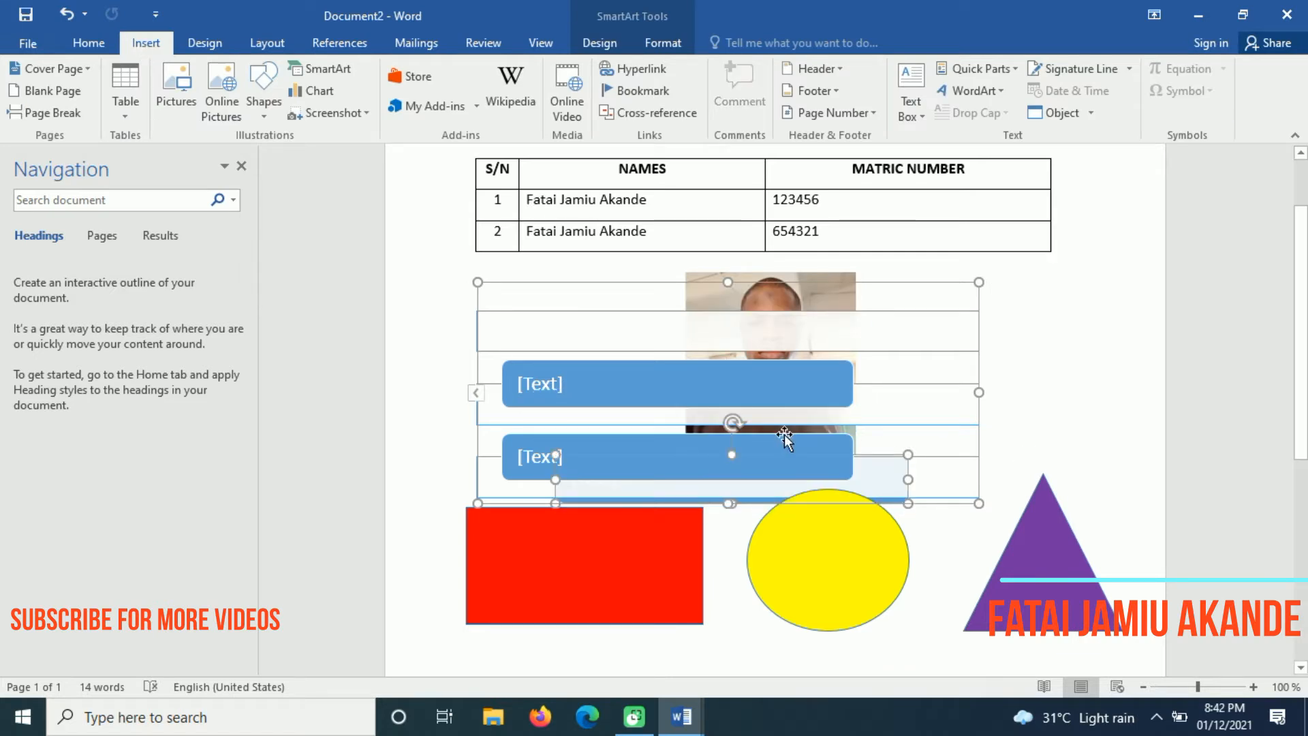
{"action": "key", "text": "ctrl+z"}
{"action": "left_click", "coordinate": [906, 458]}
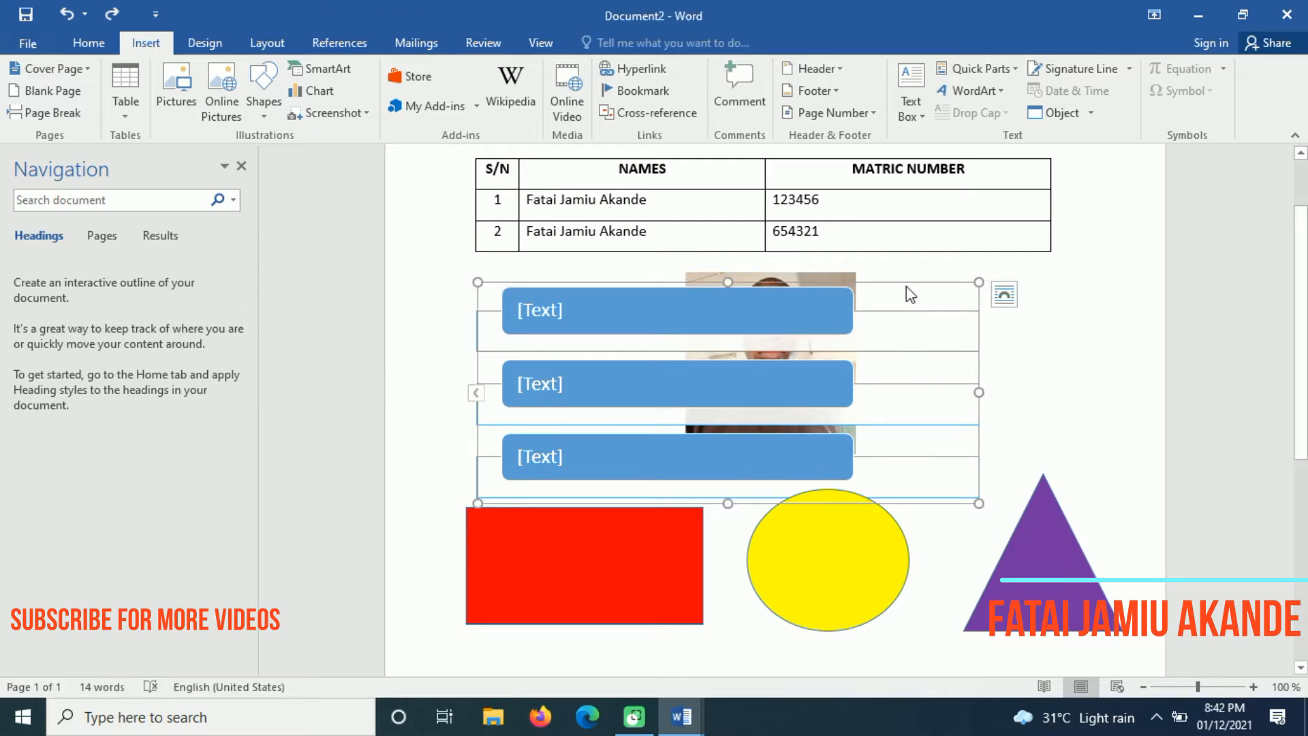
Place the cursor in the top box of the SmartArt list
{"action": "left_click", "coordinate": [944, 299]}
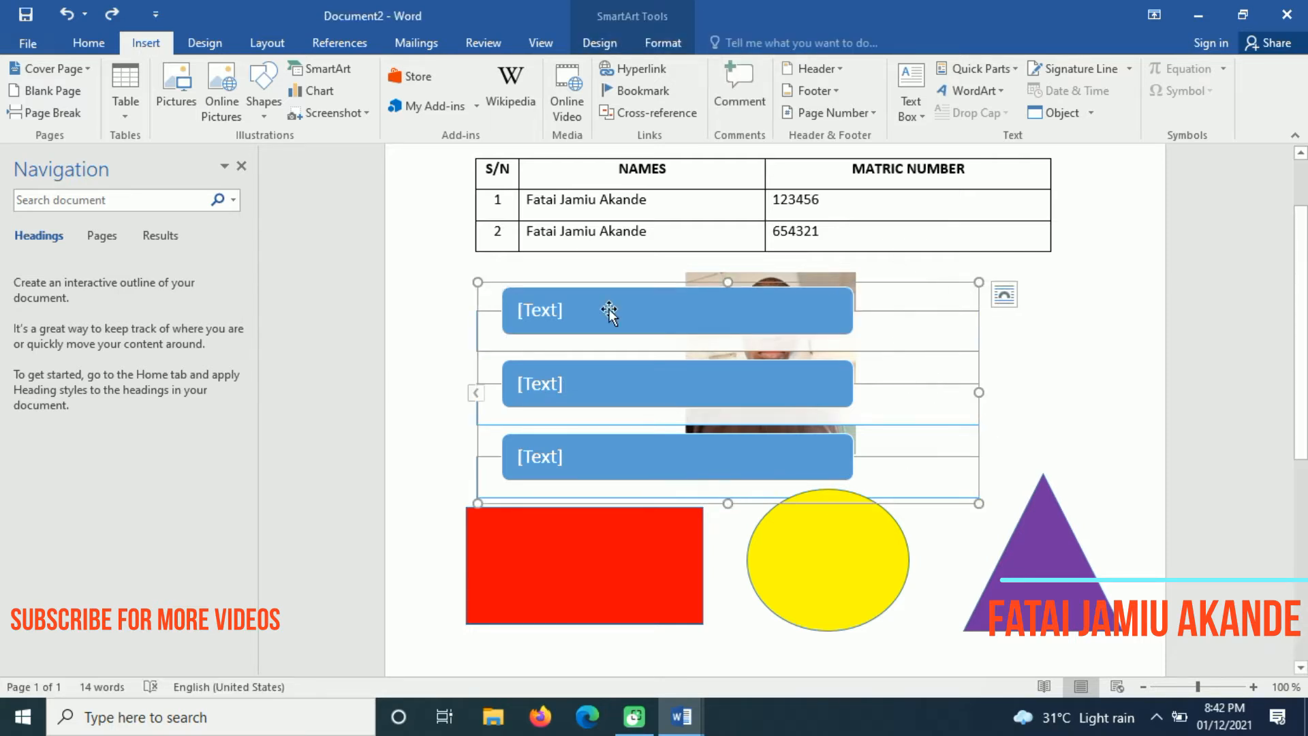
{"action": "left_click", "coordinate": [543, 317]}
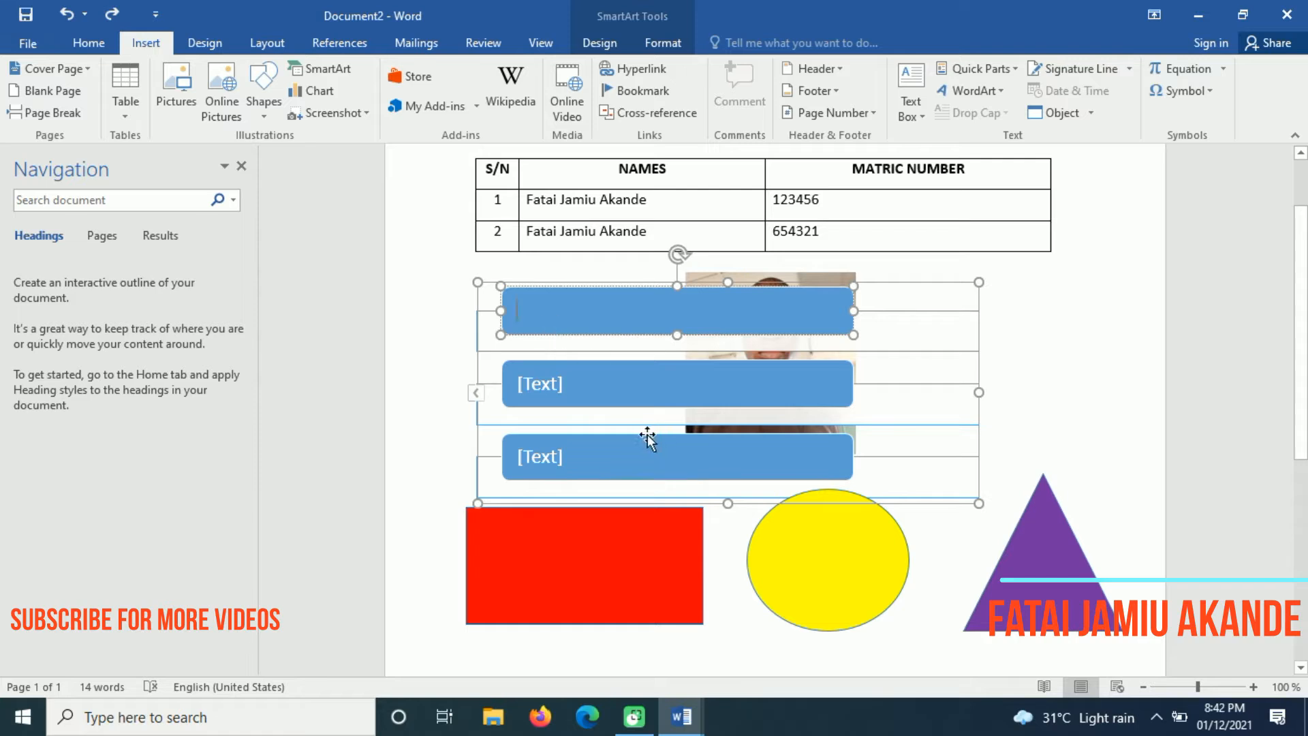
{"action": "left_click", "coordinate": [569, 390]}
{"action": "left_click", "coordinate": [554, 453]}
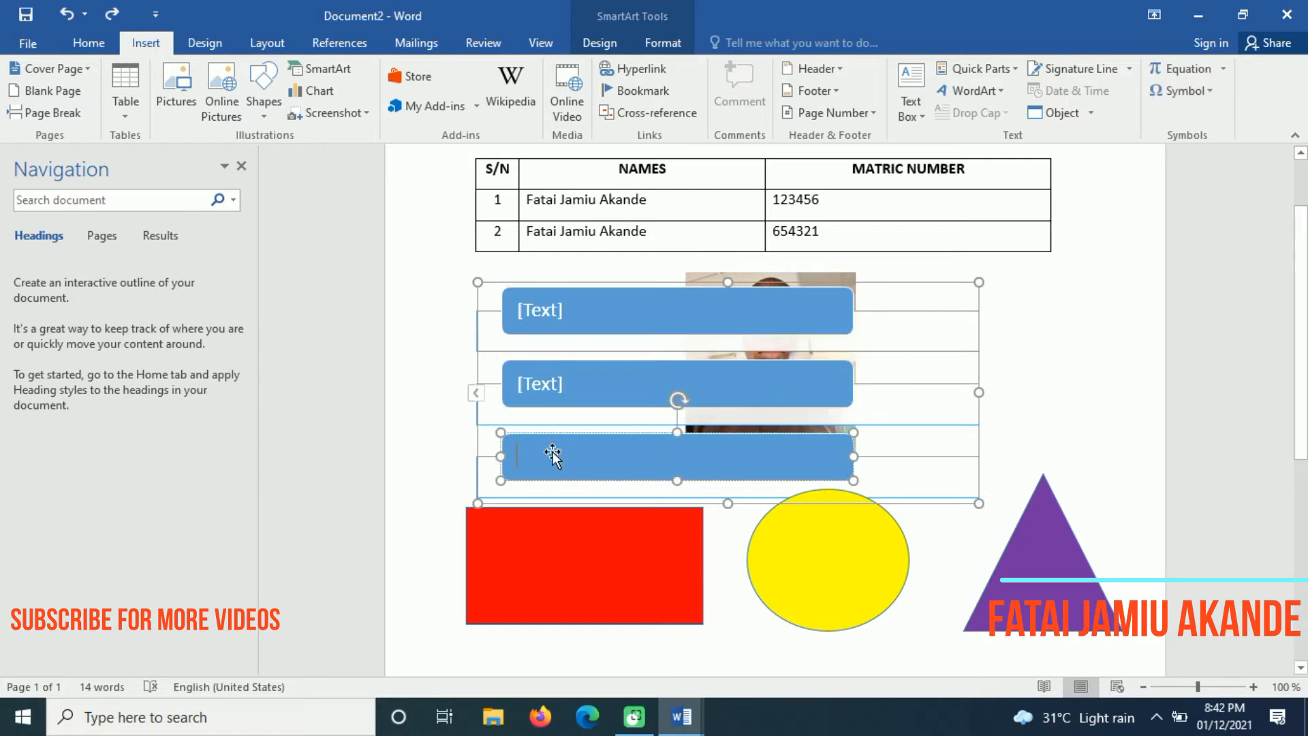
{"action": "left_click", "coordinate": [546, 304]}
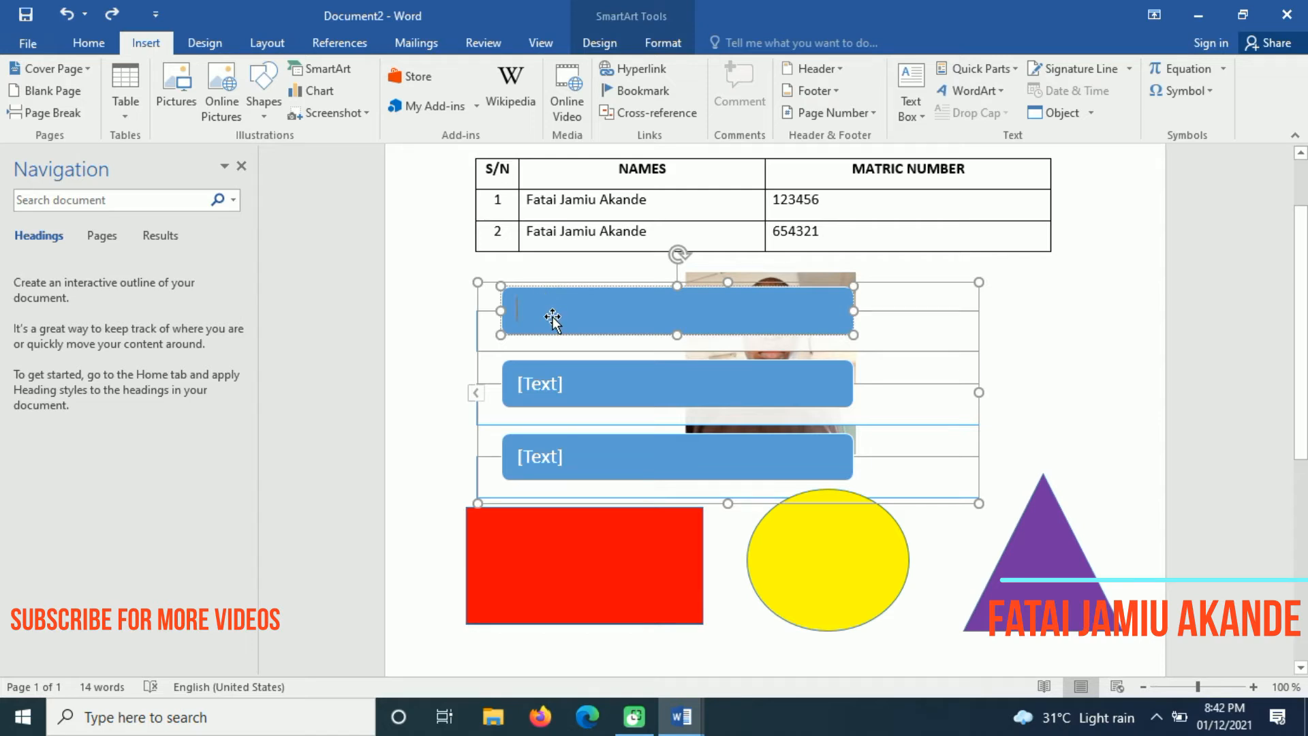
Type a person's first name in the top box and start the rest of the name in the second
{"action": "type", "text": "Fatai"}
{"action": "left_click", "coordinate": [566, 379]}
{"action": "left_click", "coordinate": [554, 381]}
{"action": "type", "text": "J"}
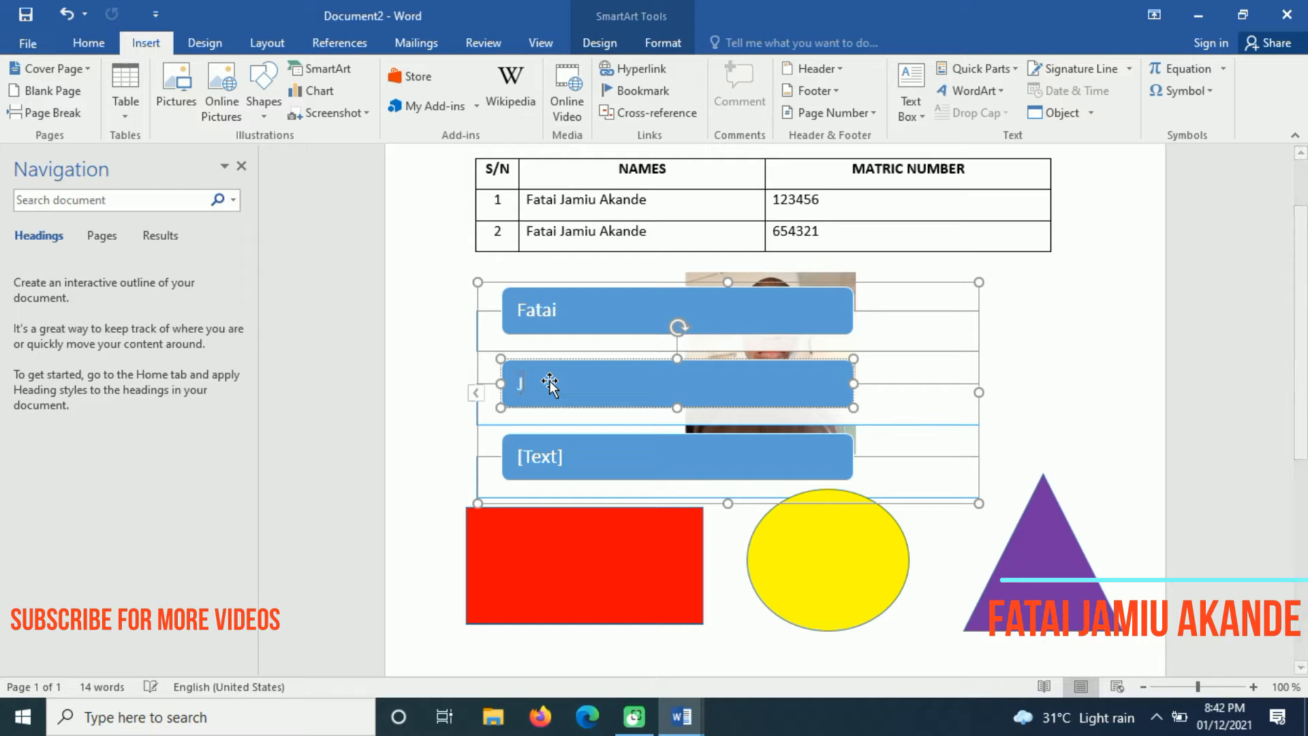
{"action": "type", "text": "amiu Aka"}
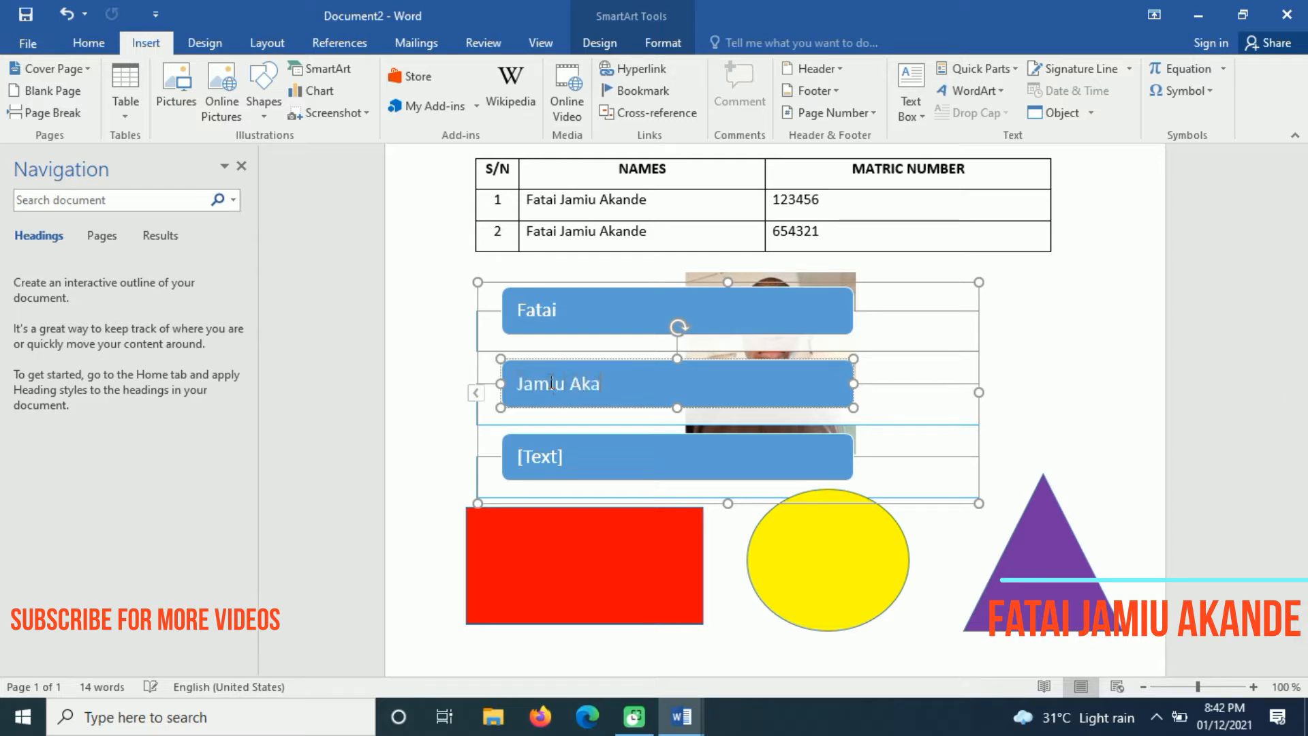
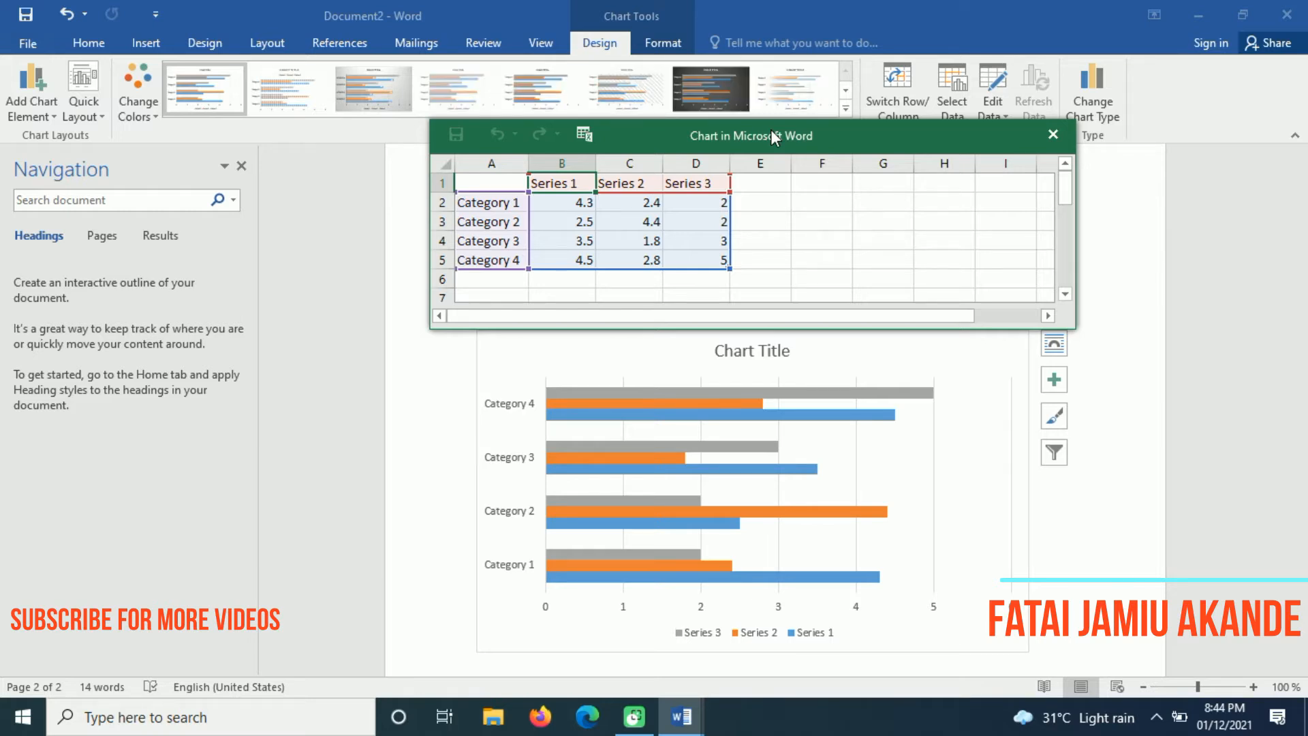
Rename Category 1 in the chart data with the person's first name
{"action": "left_click_drag", "start_coordinate": [759, 146], "coordinate": [758, 145]}
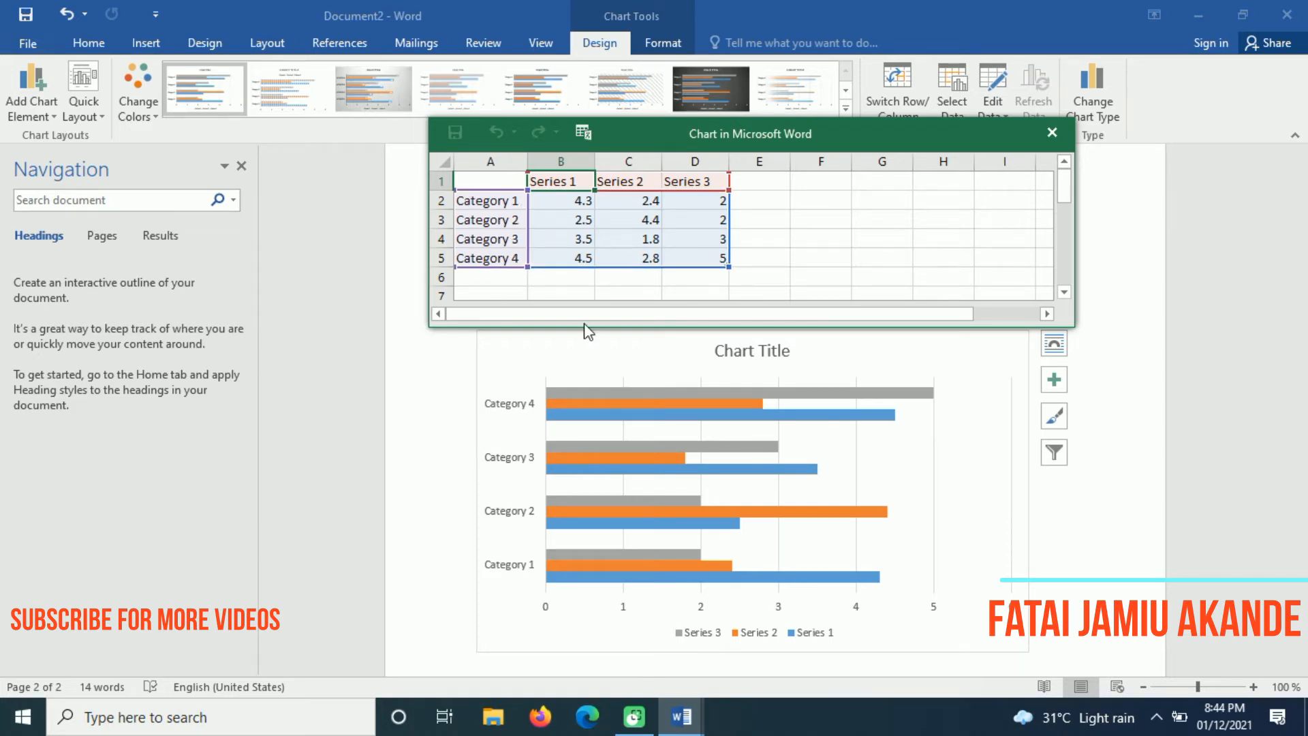
{"action": "double_click", "coordinate": [496, 206]}
{"action": "left_click", "coordinate": [489, 201]}
{"action": "double_click", "coordinate": [496, 210]}
{"action": "left_click", "coordinate": [492, 204]}
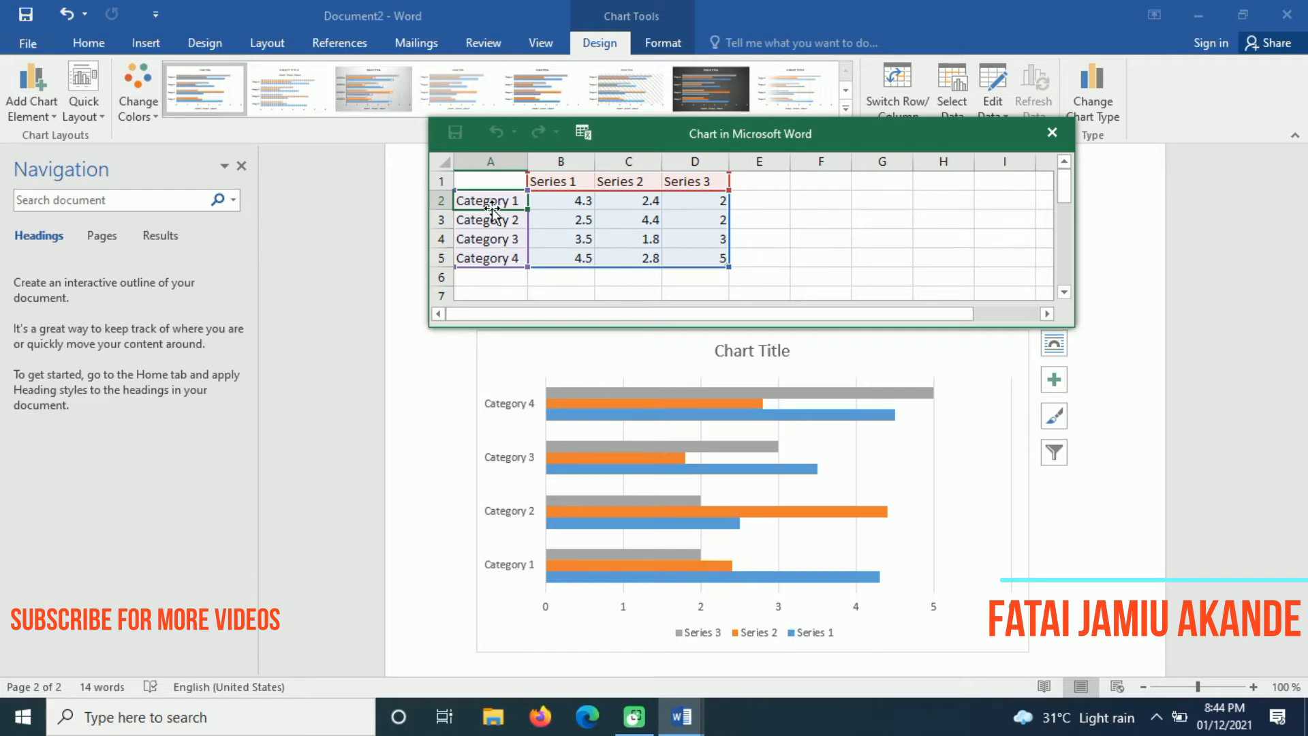
{"action": "type", "text": "Fat"}
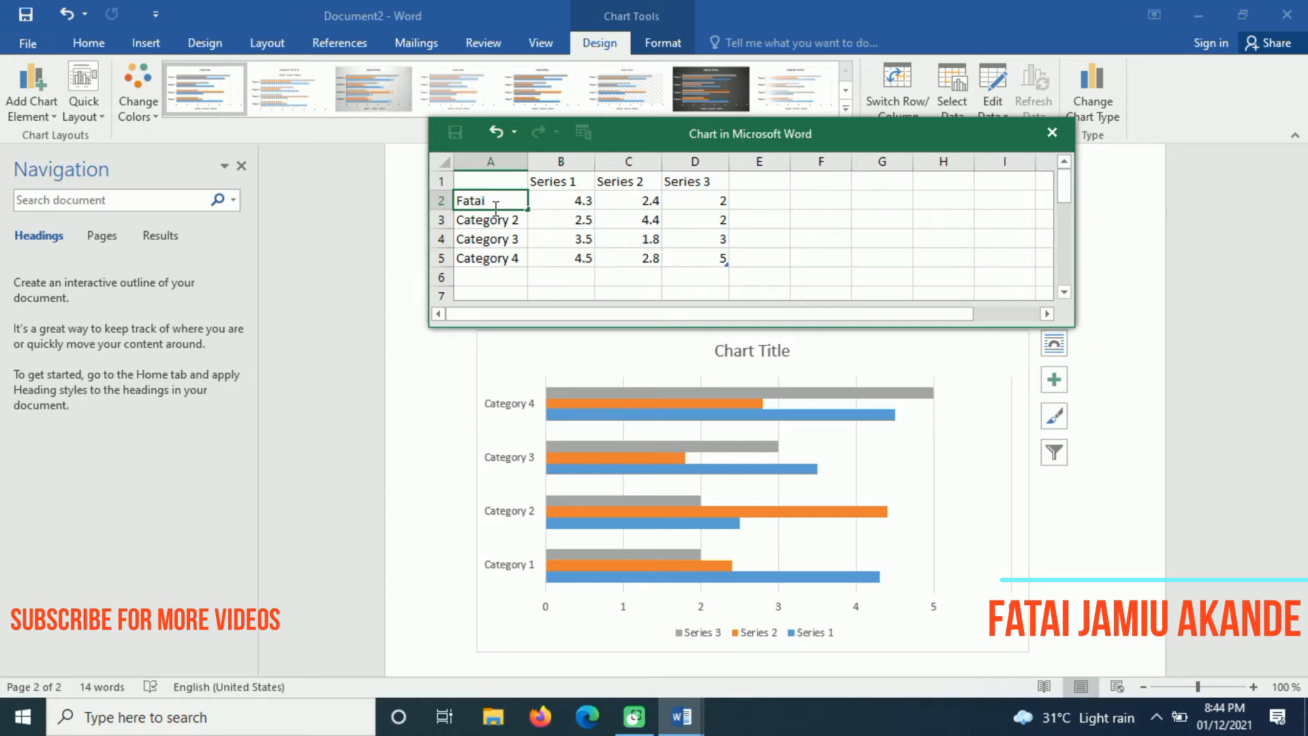
{"action": "type", "text": "ai"}
{"action": "left_click", "coordinate": [498, 256]}
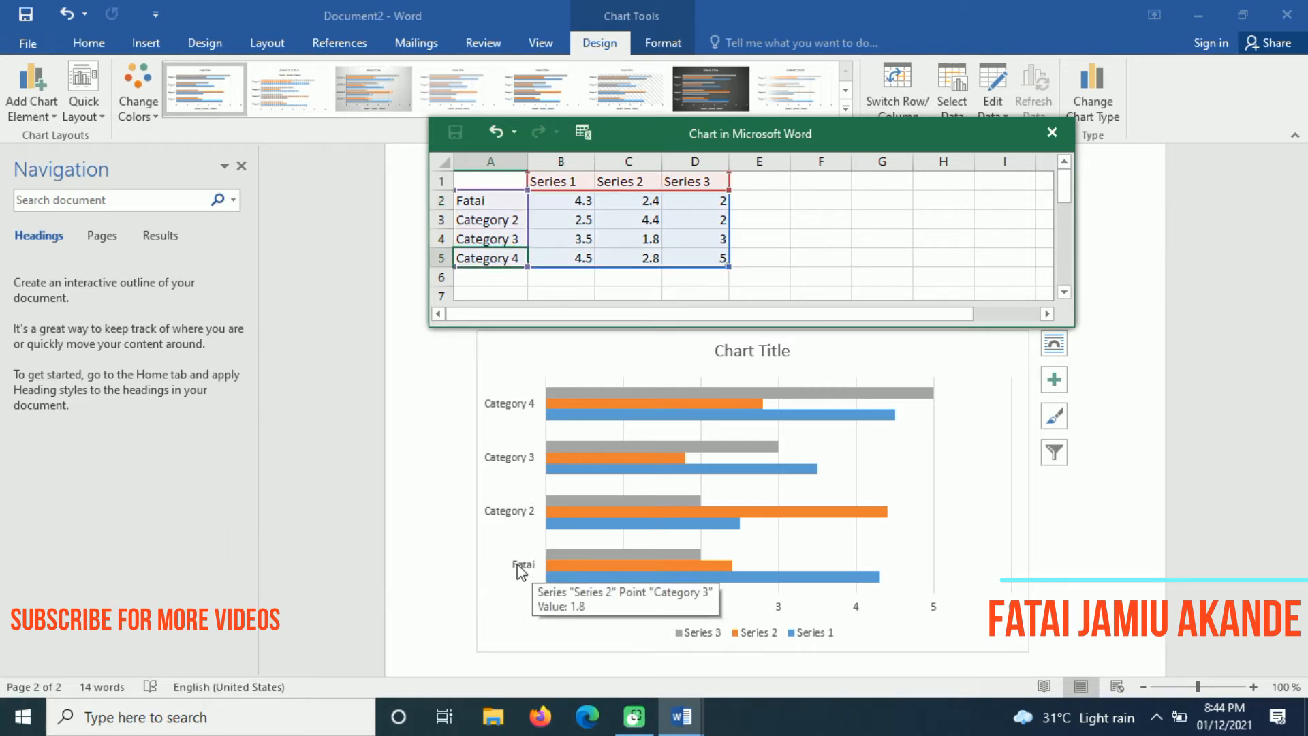
Rename Categories 2 and 3 with the remaining two parts of the person's name
{"action": "left_click", "coordinate": [494, 219]}
{"action": "type", "text": "jamiu"}
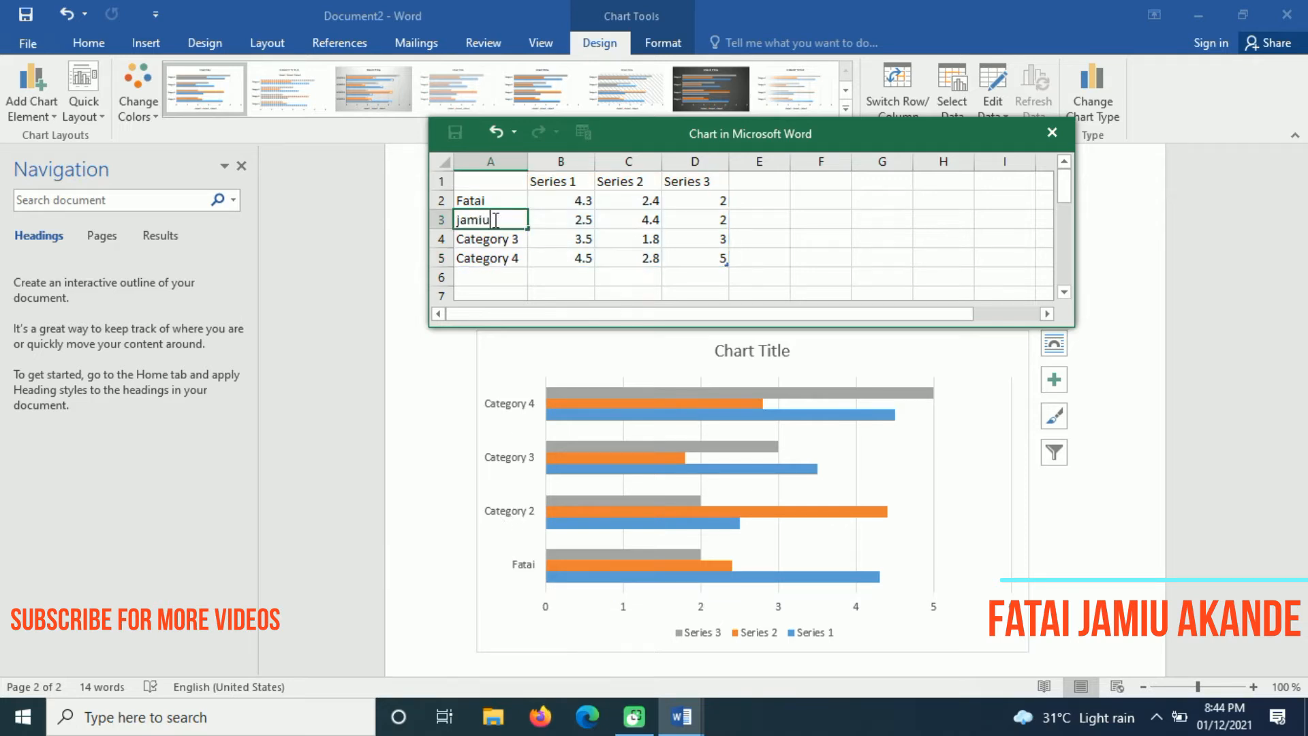
{"action": "left_click", "coordinate": [497, 257]}
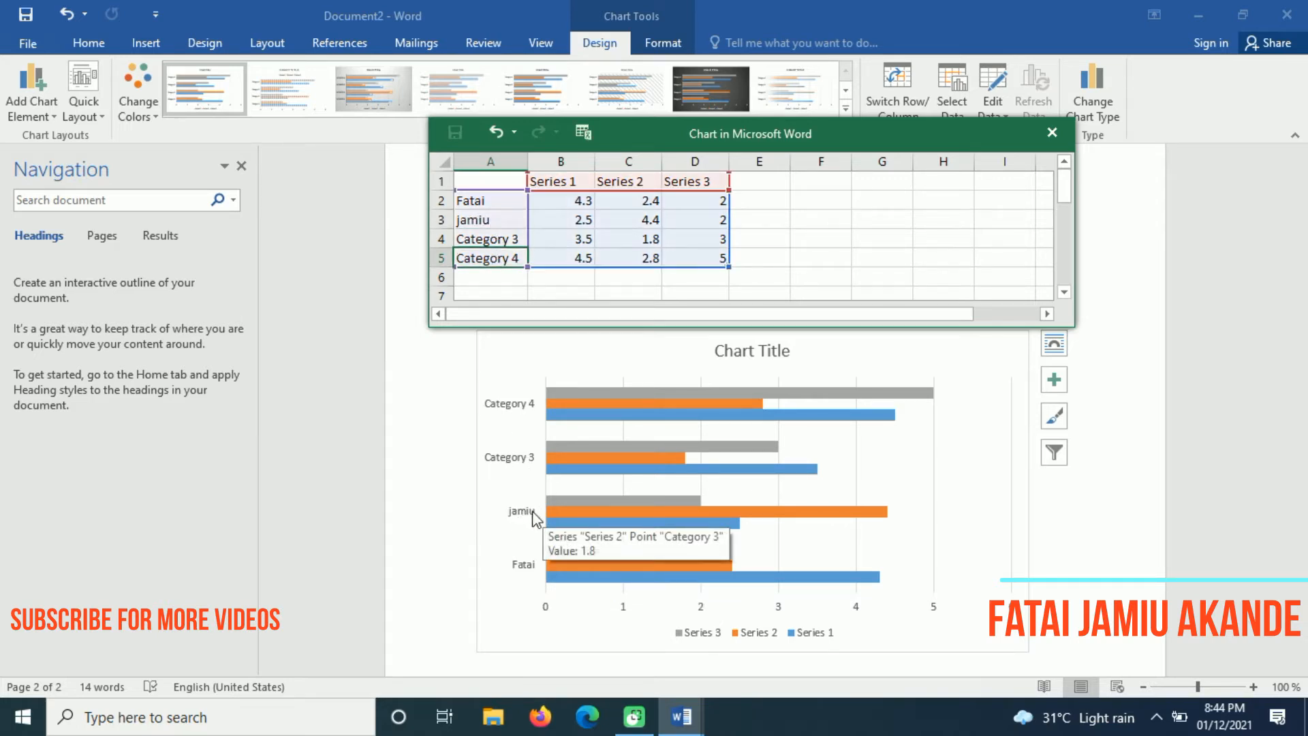
{"action": "left_click", "coordinate": [490, 240]}
{"action": "type", "text": "akand"}
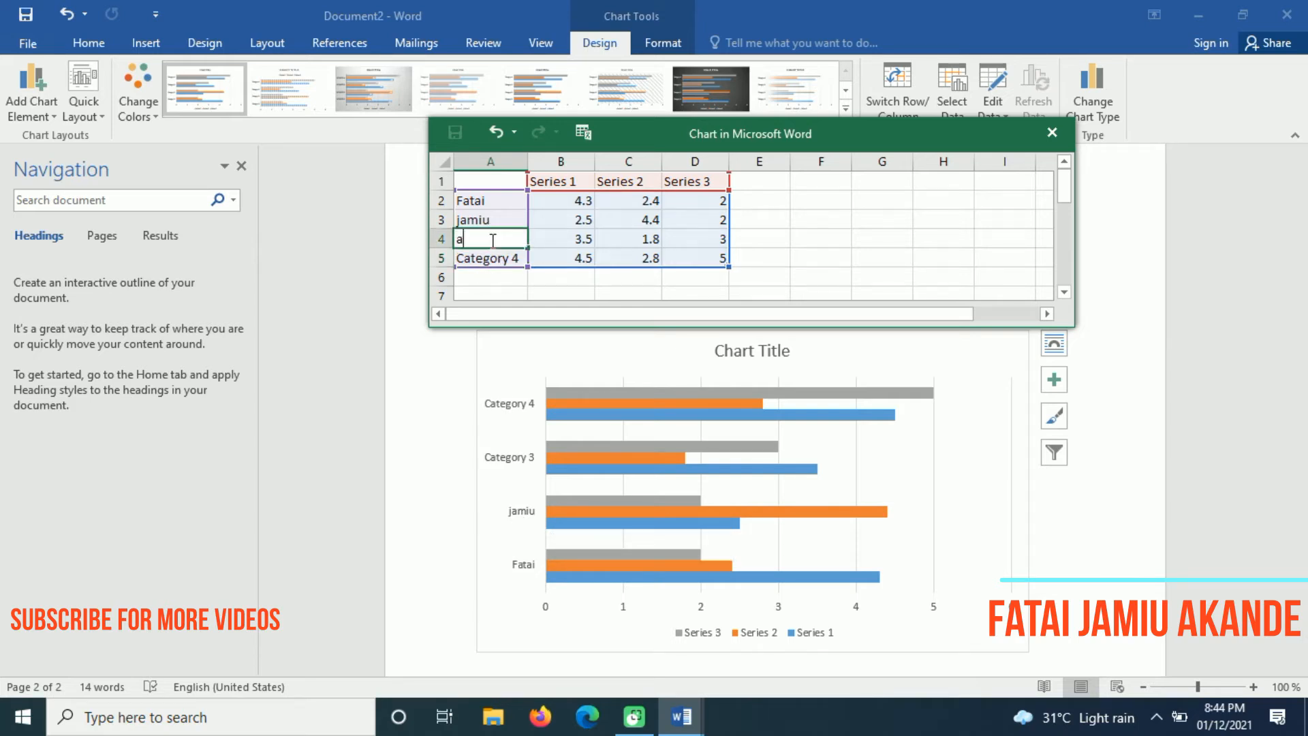
{"action": "left_click", "coordinate": [493, 258]}
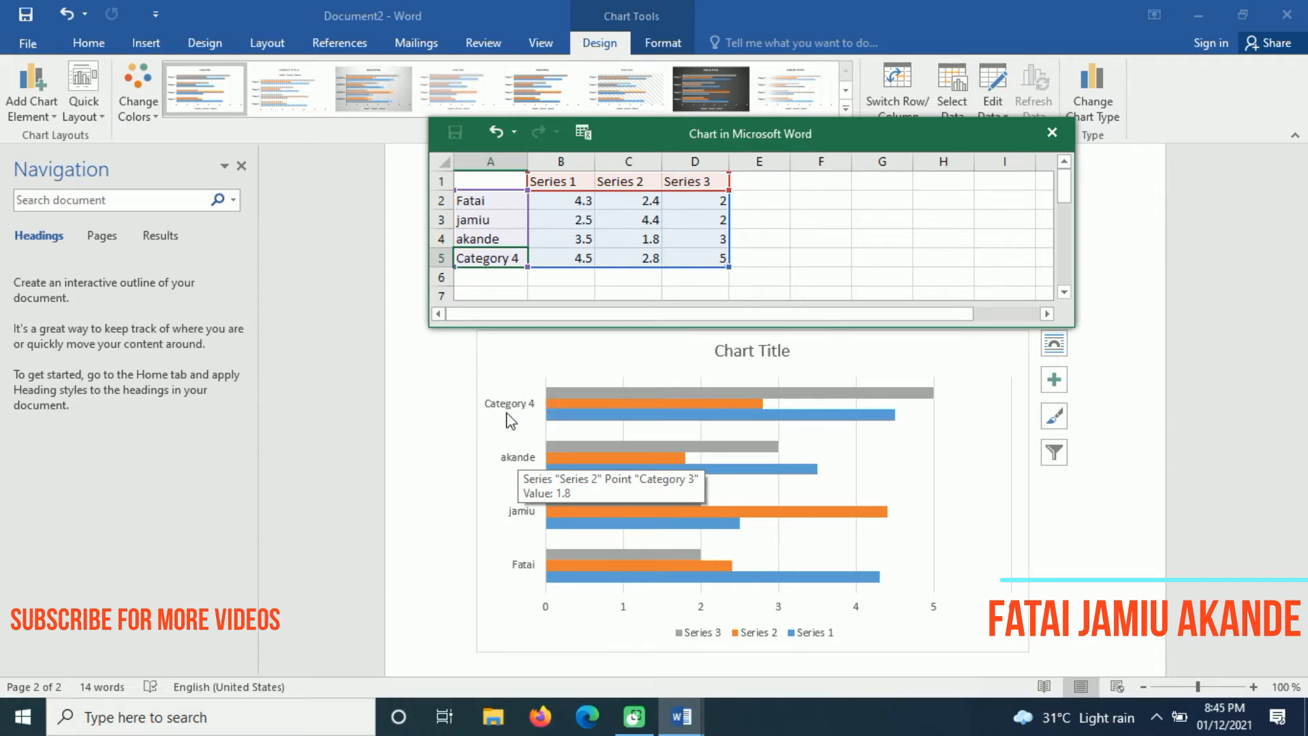
Delete the Category 4 row from the chart data and return to the page
{"action": "right_click", "coordinate": [481, 260]}
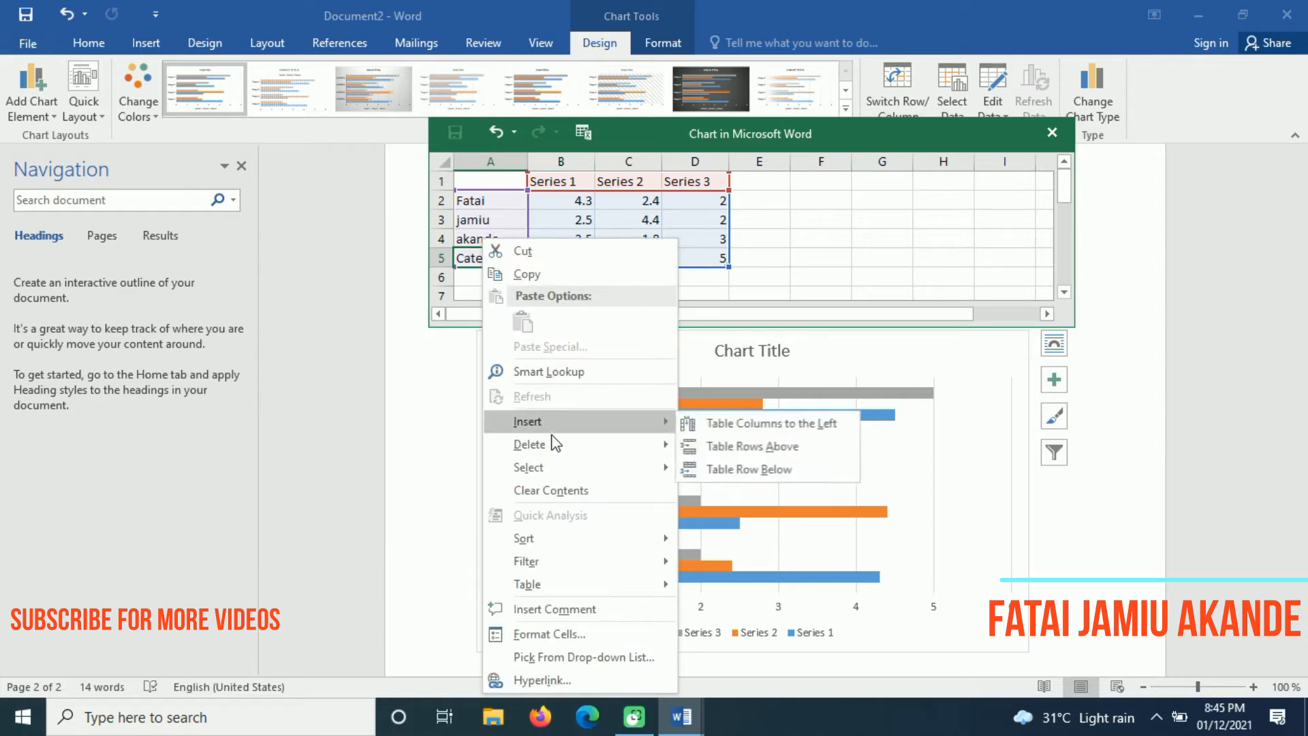
{"action": "mouse_move", "coordinate": [545, 450]}
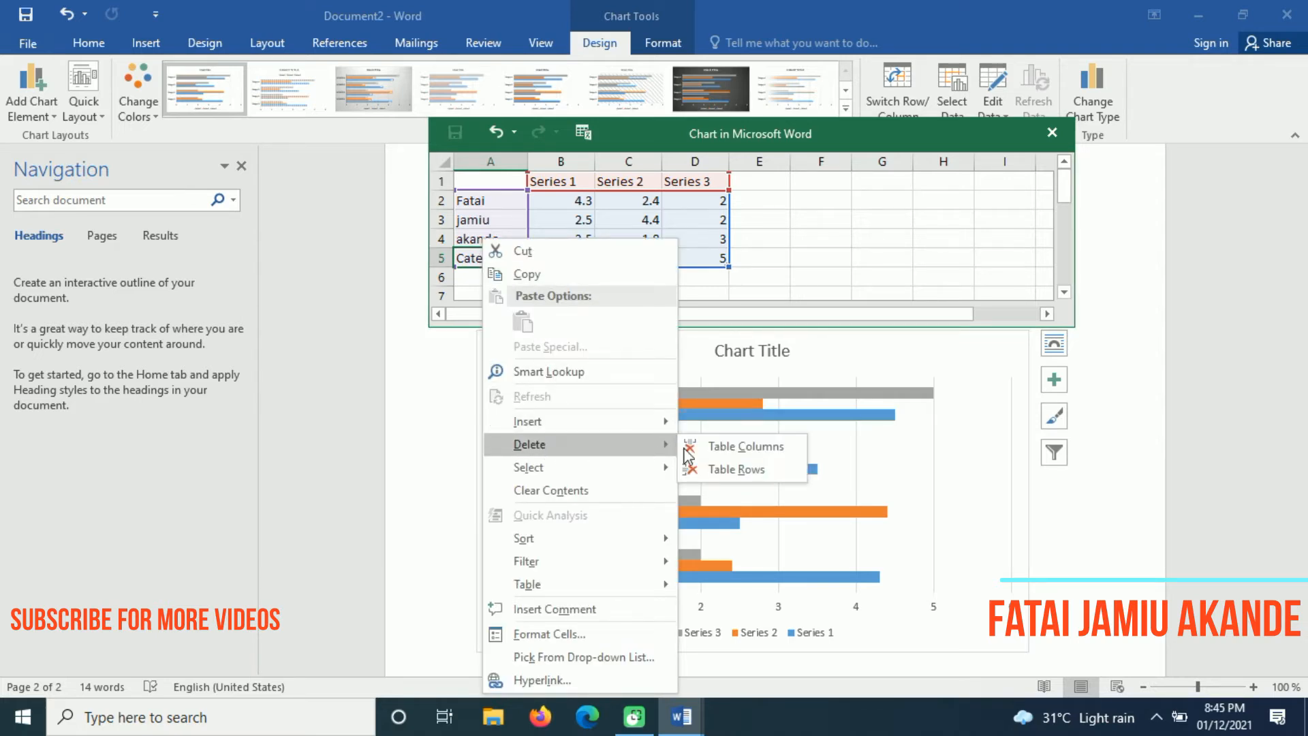
{"action": "left_click", "coordinate": [743, 474]}
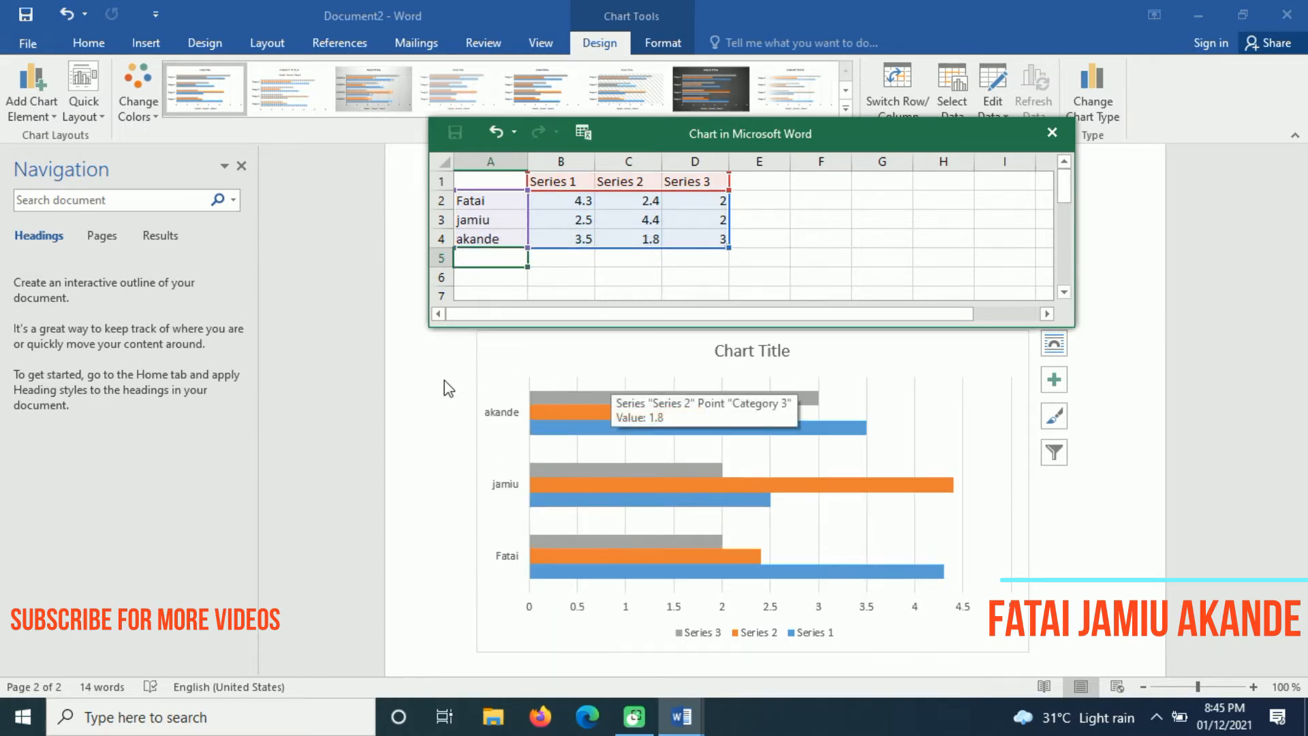
{"action": "left_click", "coordinate": [467, 375]}
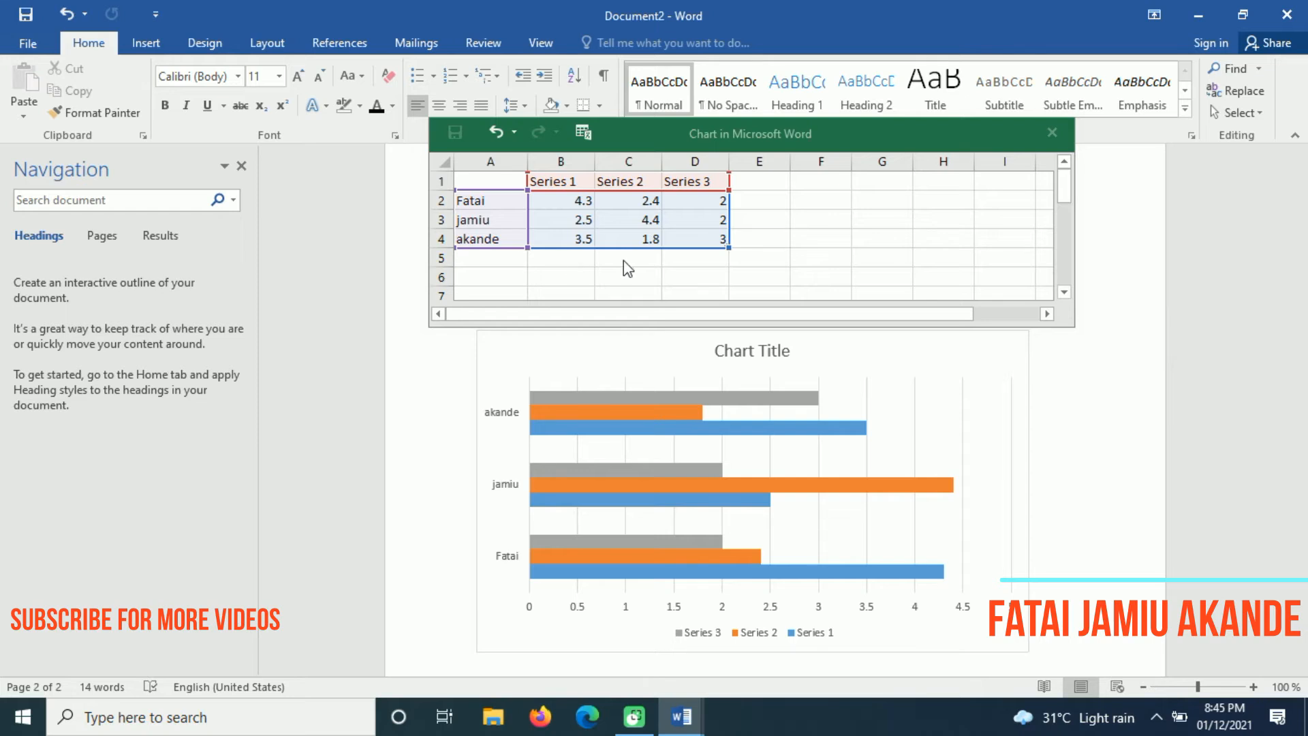
Enter 5 as the first category's Series 1 value
{"action": "left_click", "coordinate": [582, 205]}
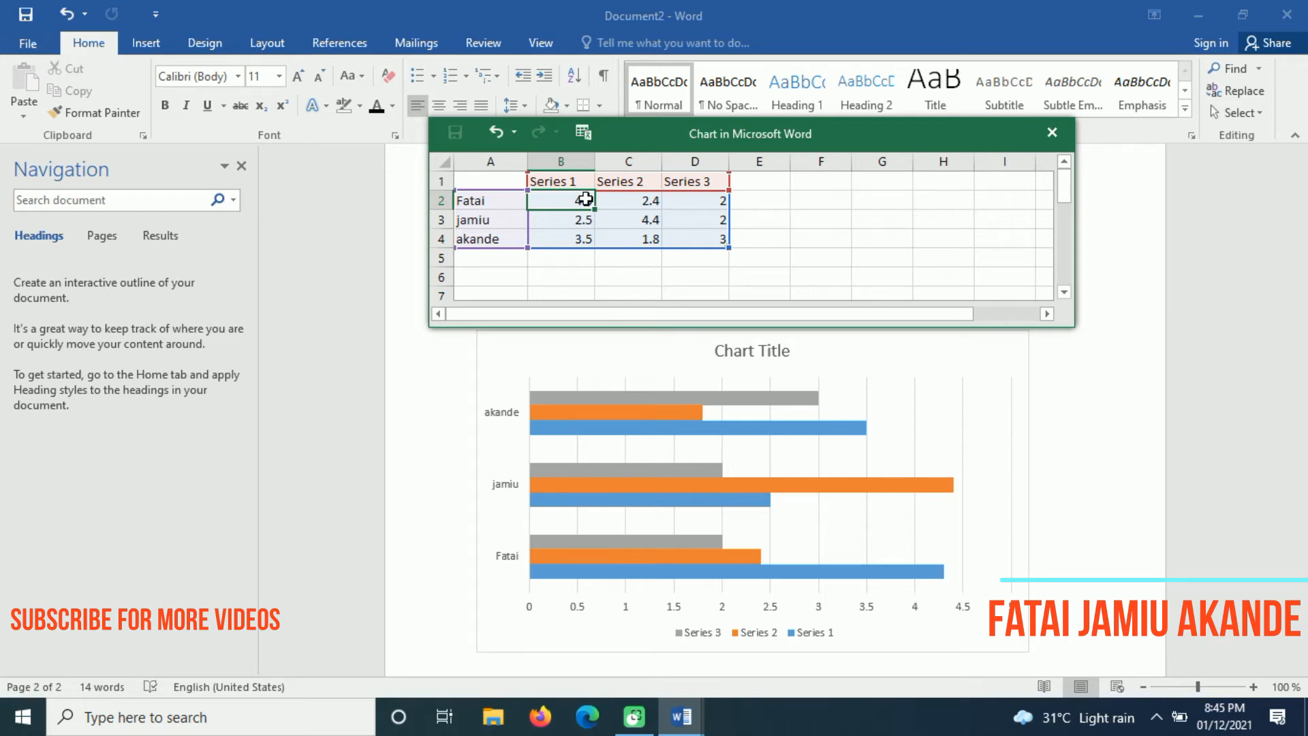
{"action": "type", "text": "5"}
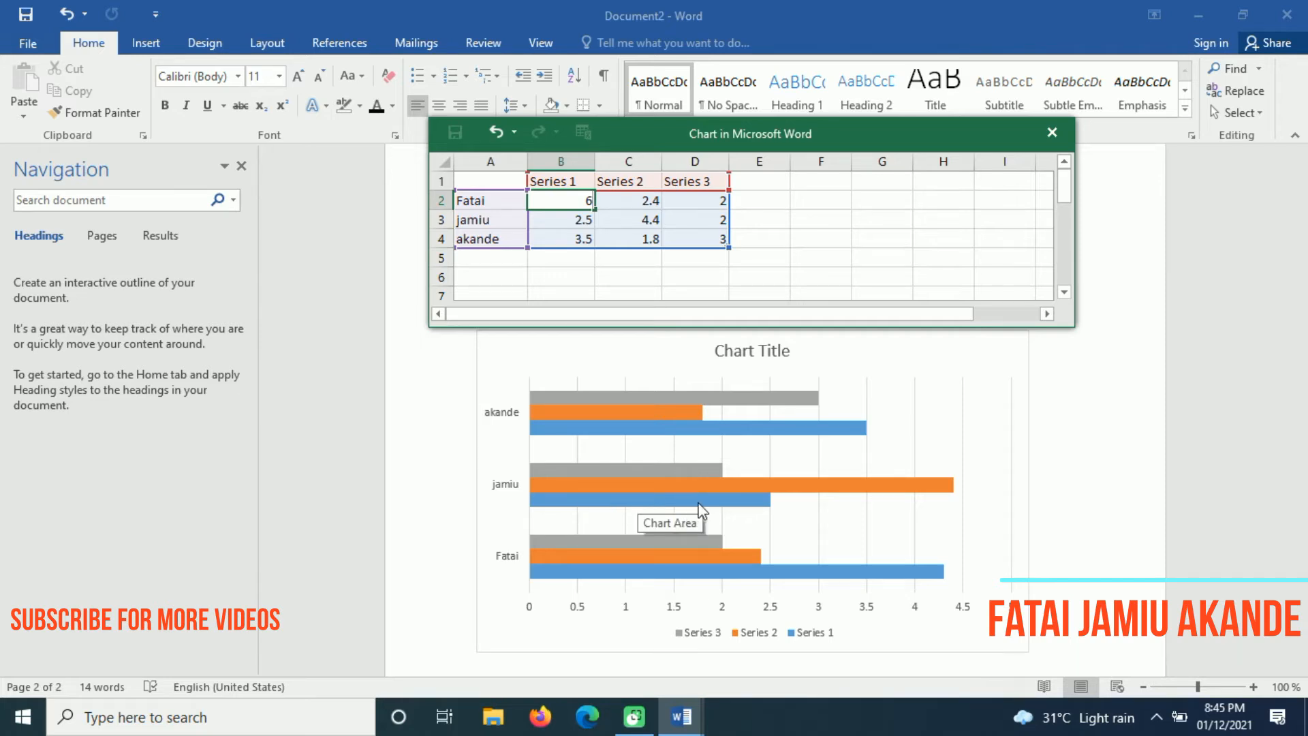
{"action": "left_click", "coordinate": [543, 264]}
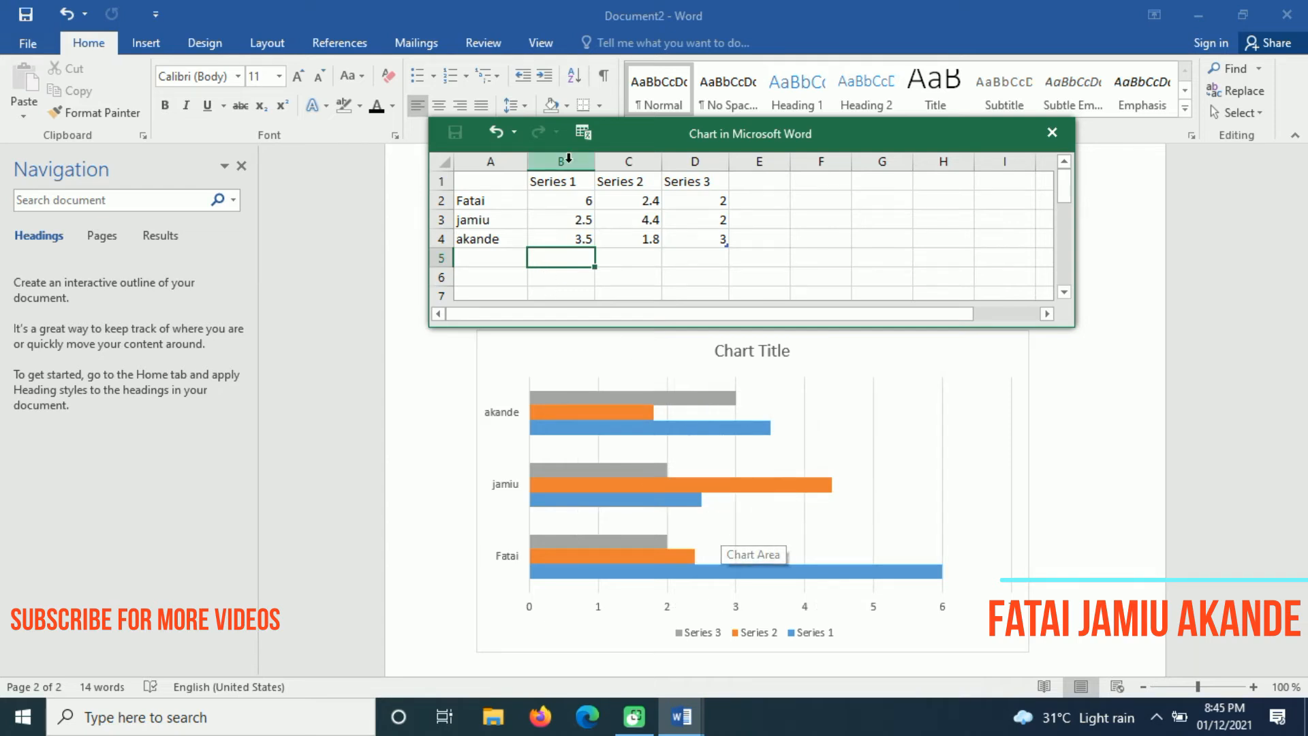
{"action": "left_click", "coordinate": [557, 202]}
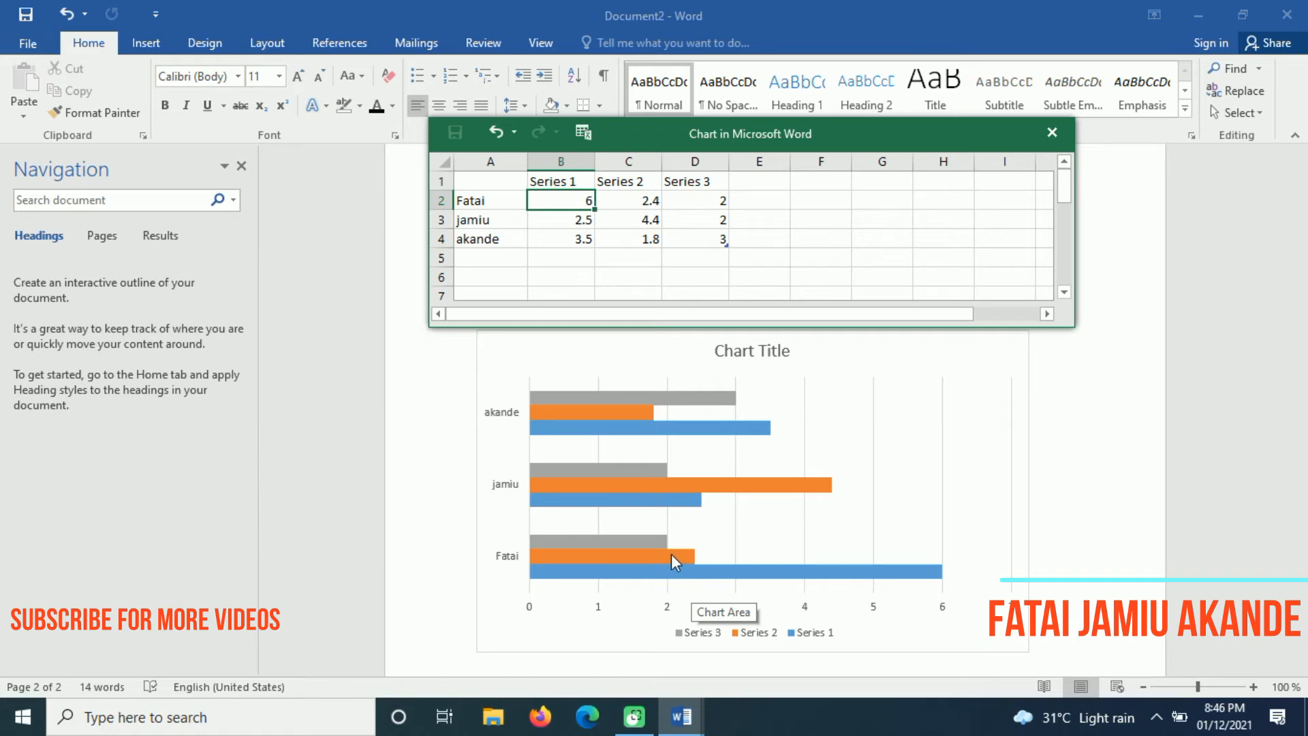
Set the first category's Series 2 value to 5 and shift the plot area down-right
{"action": "left_click", "coordinate": [645, 199]}
{"action": "type", "text": "5"}
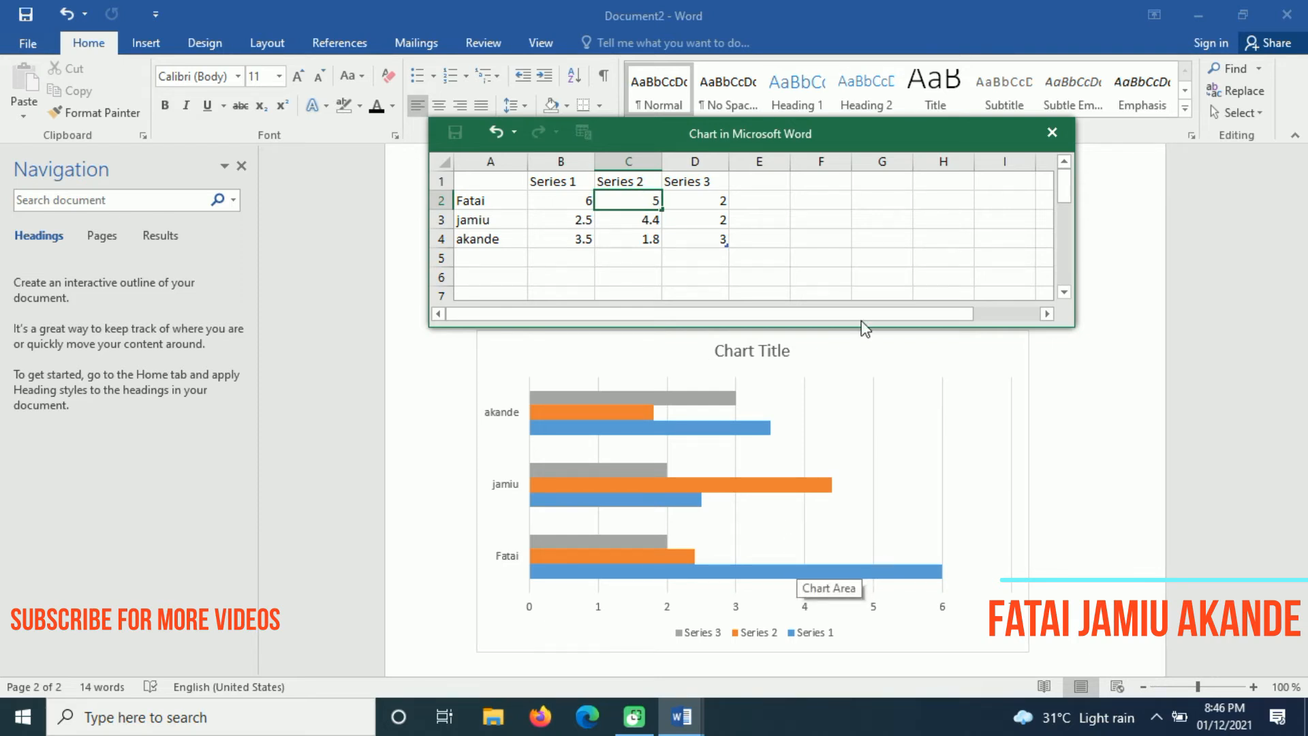
{"action": "left_click", "coordinate": [801, 225]}
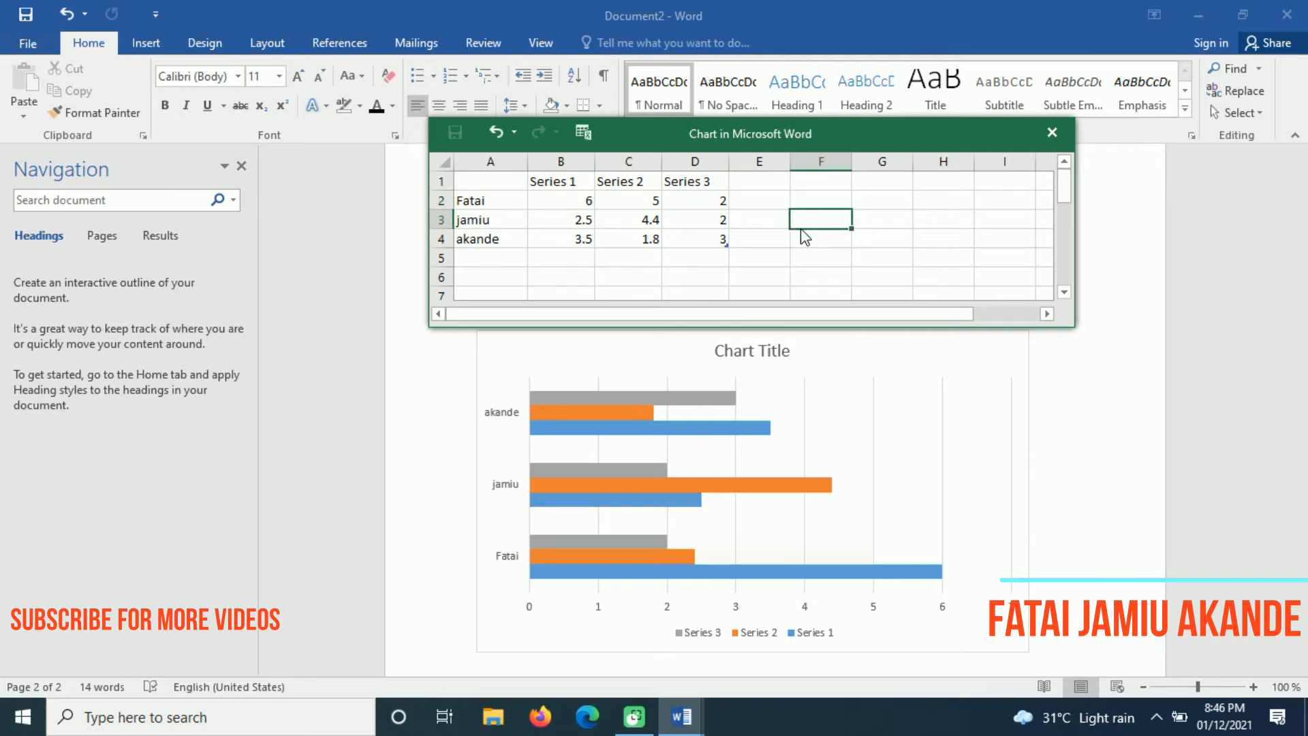
{"action": "left_click", "coordinate": [814, 394]}
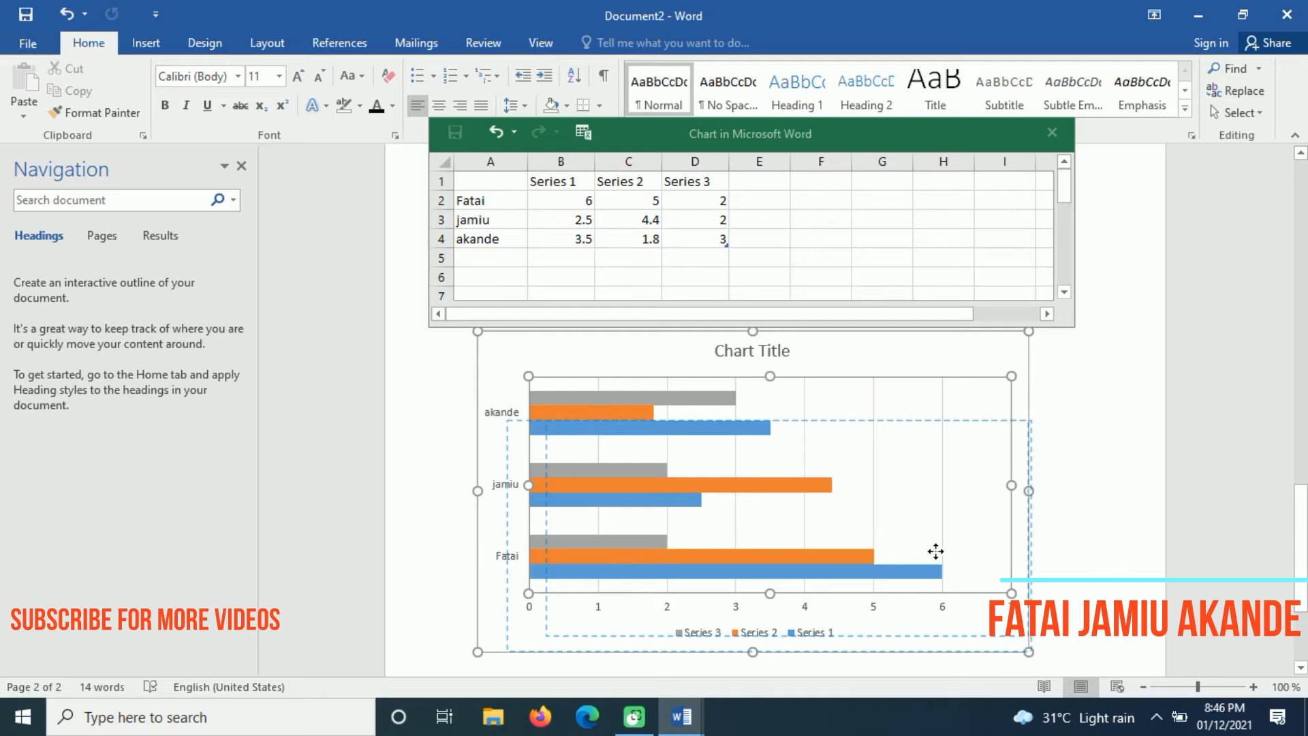
{"action": "left_click_drag", "start_coordinate": [936, 551], "coordinate": [914, 563]}
Close the chart's data sheet, leaving the updated bar chart on the page
{"action": "left_click", "coordinate": [1123, 548]}
{"action": "left_click_drag", "start_coordinate": [1303, 524], "coordinate": [1301, 583]}
{"action": "left_click", "coordinate": [791, 585]}
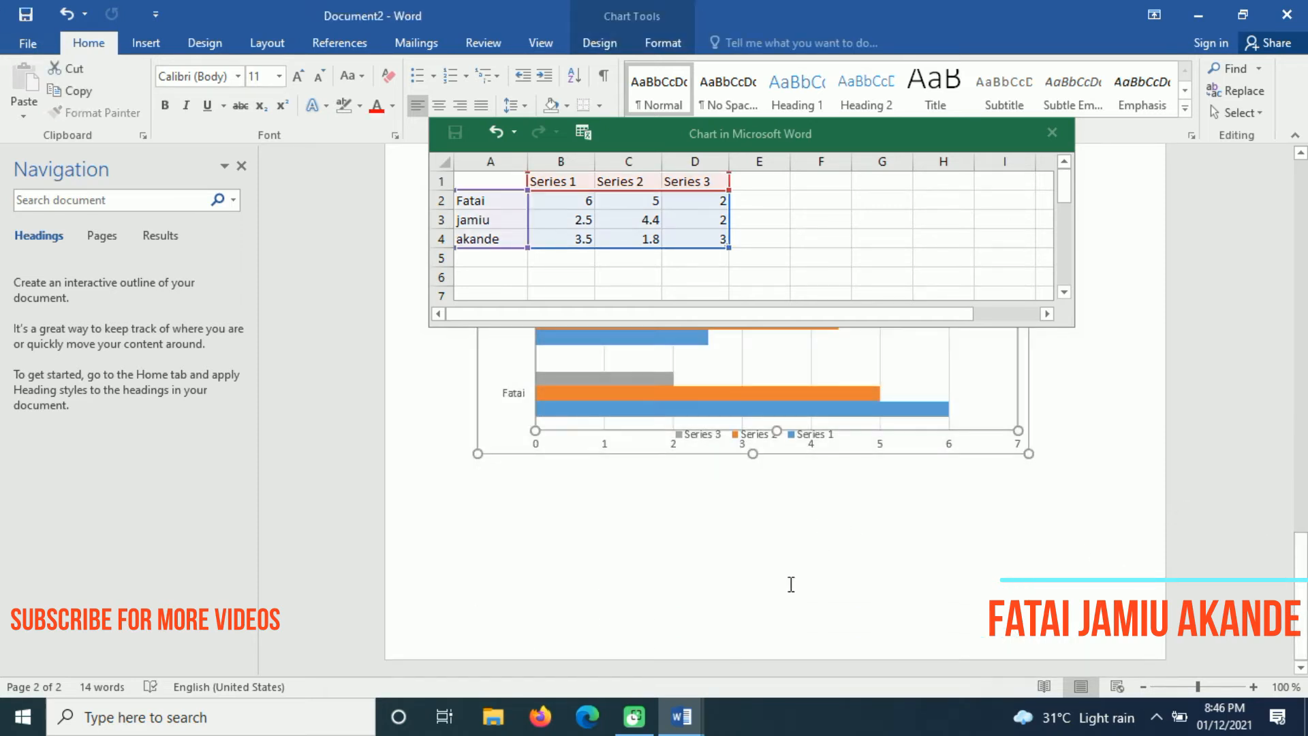
{"action": "left_click", "coordinate": [791, 585]}
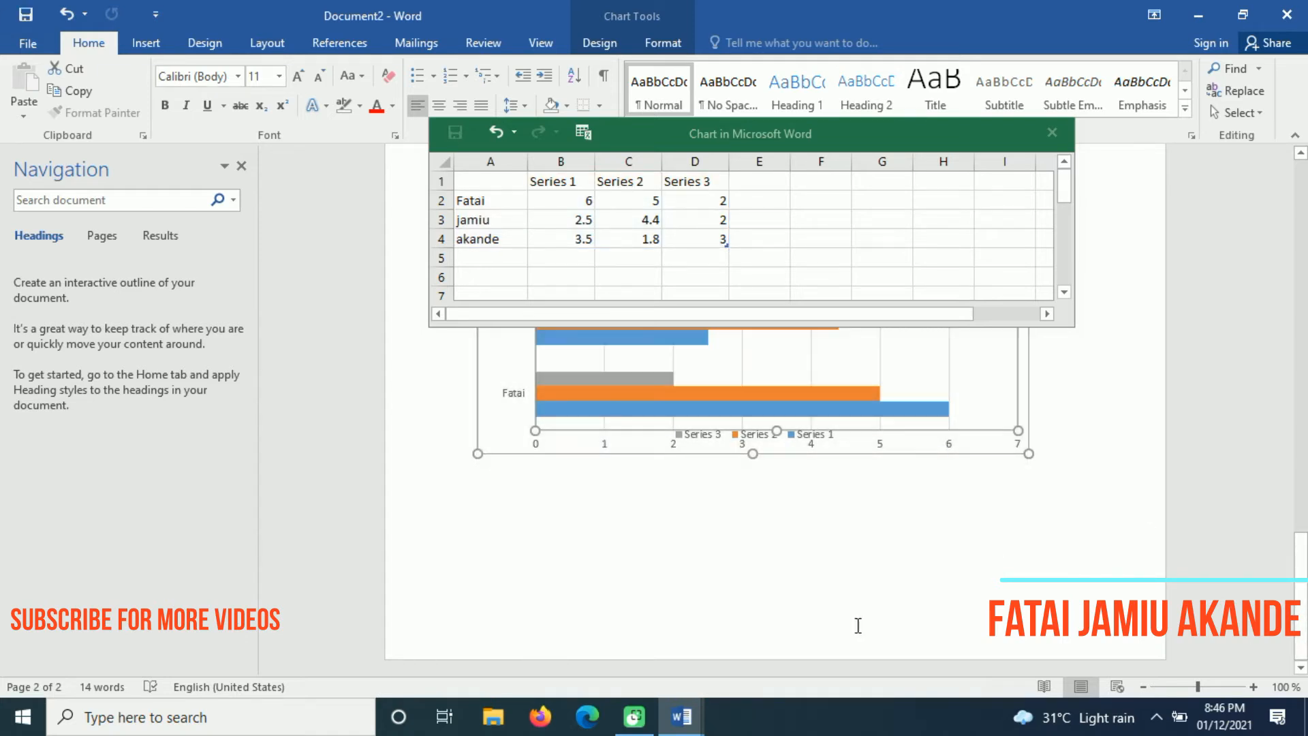
{"action": "left_click", "coordinate": [1051, 132]}
Add an empty line below the chart
{"action": "left_click", "coordinate": [815, 620]}
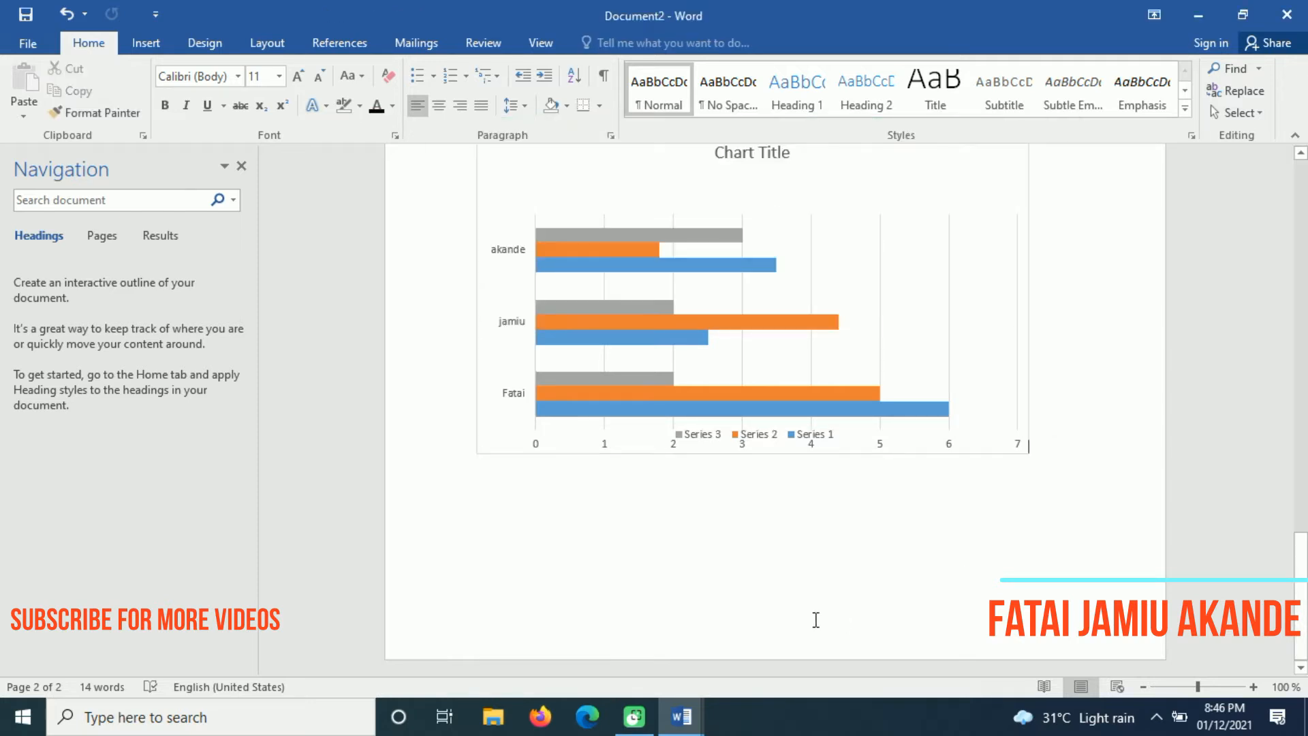
{"action": "key", "text": "Return"}
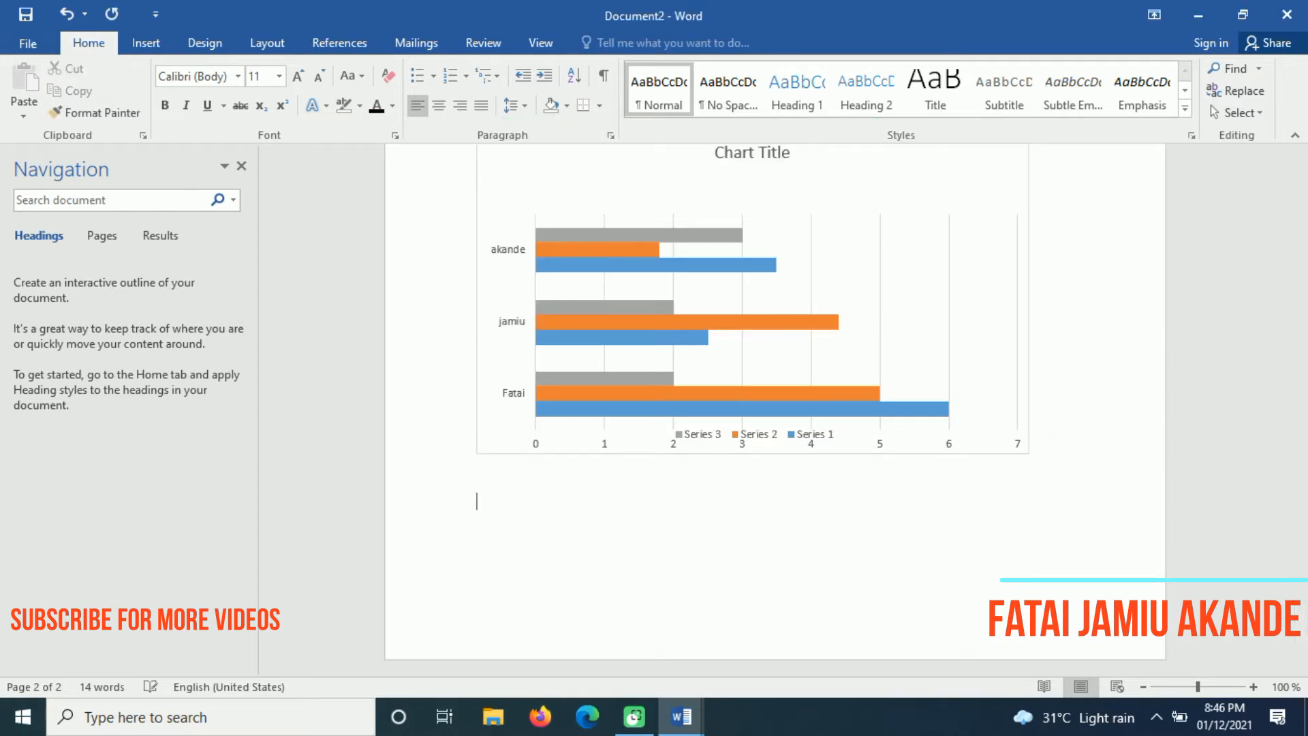
{"action": "left_click", "coordinate": [146, 42]}
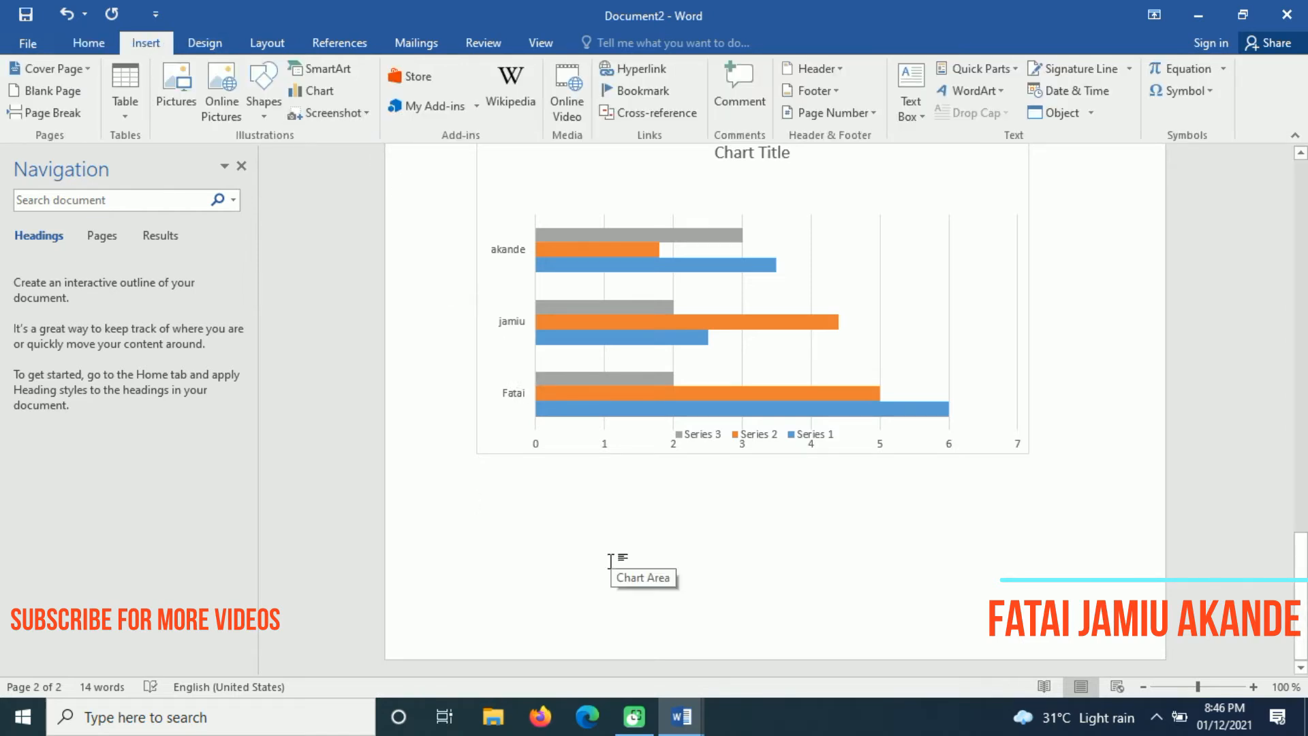
On the new blank page, start a Screen Clipping from the Screenshot menu
{"action": "scroll", "coordinate": [612, 559], "scroll_direction": "down", "scroll_amount": 3}
{"action": "left_click_drag", "start_coordinate": [1301, 489], "coordinate": [1303, 531]}
{"action": "left_click", "coordinate": [408, 375]}
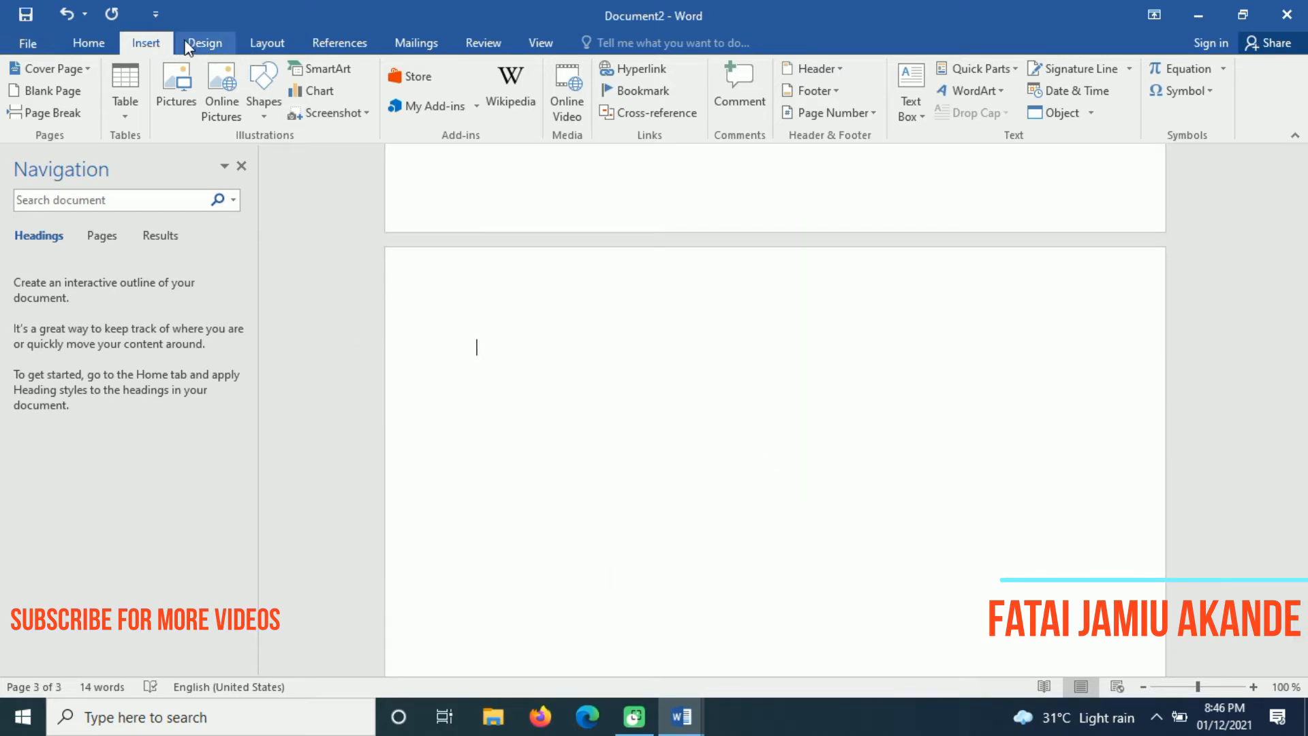
{"action": "left_click", "coordinate": [333, 111]}
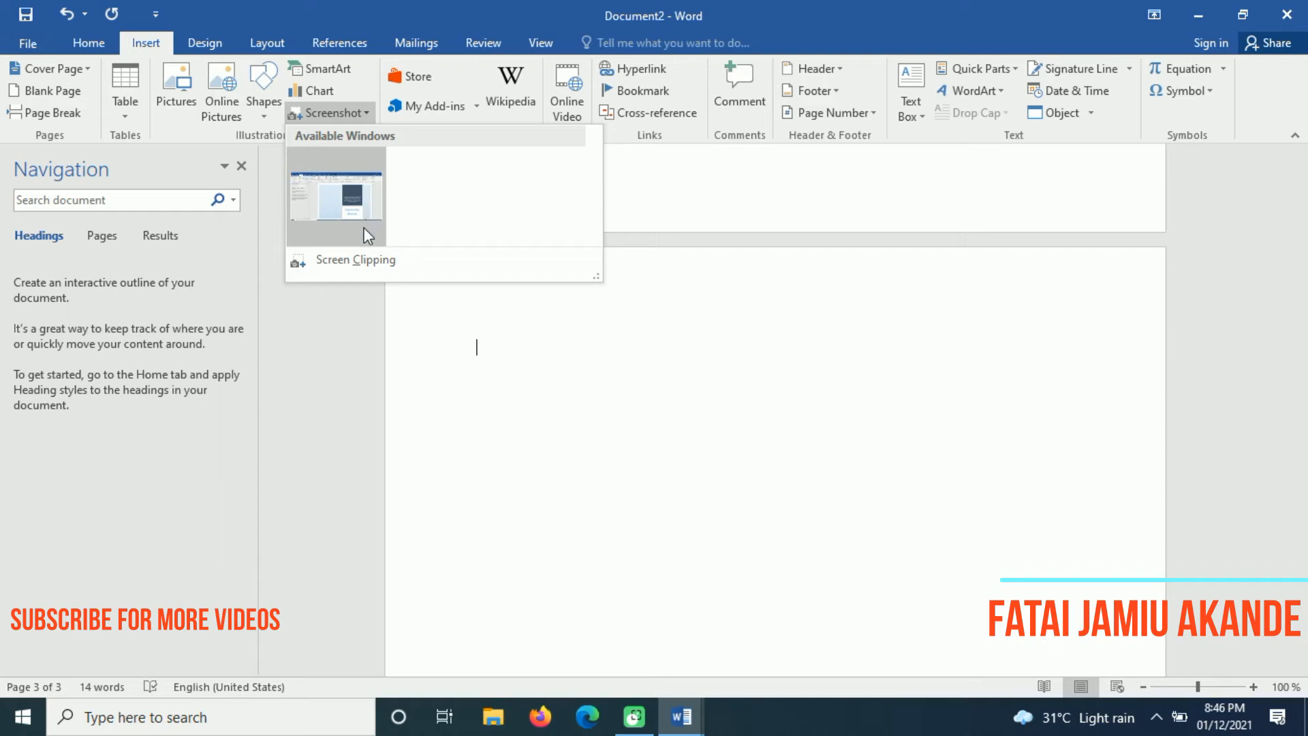
{"action": "left_click", "coordinate": [361, 262]}
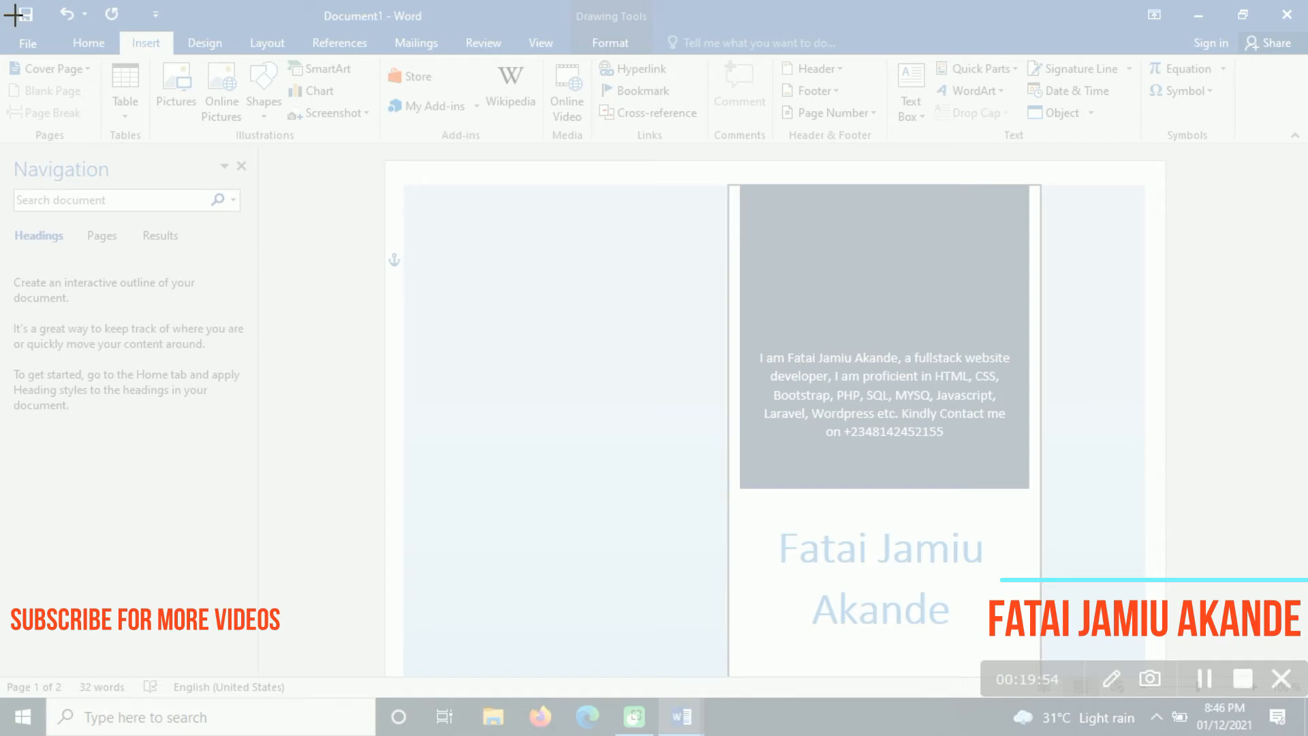
Capture the Document1 business-card window as a clip inserted on page 3
{"action": "left_click_drag", "start_coordinate": [8, 7], "coordinate": [1277, 651]}
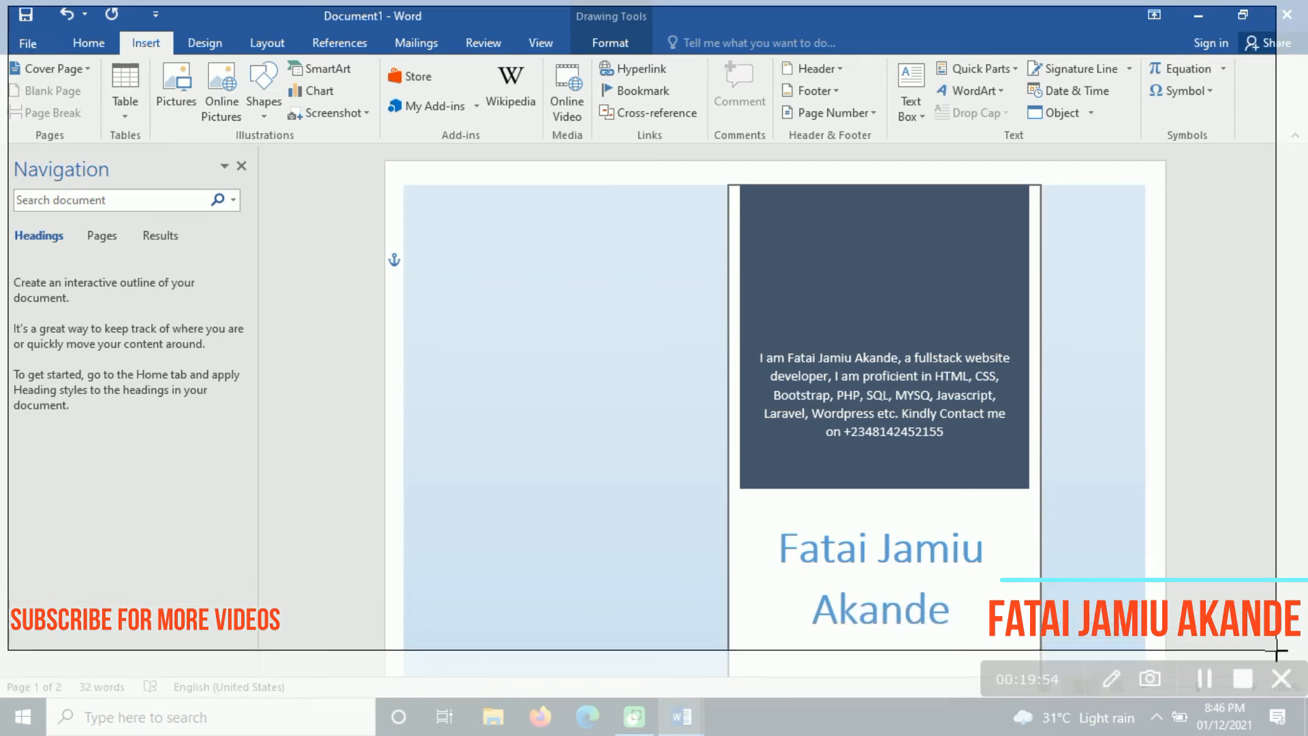
{"action": "left_click_drag", "start_coordinate": [1276, 651], "coordinate": [1276, 650]}
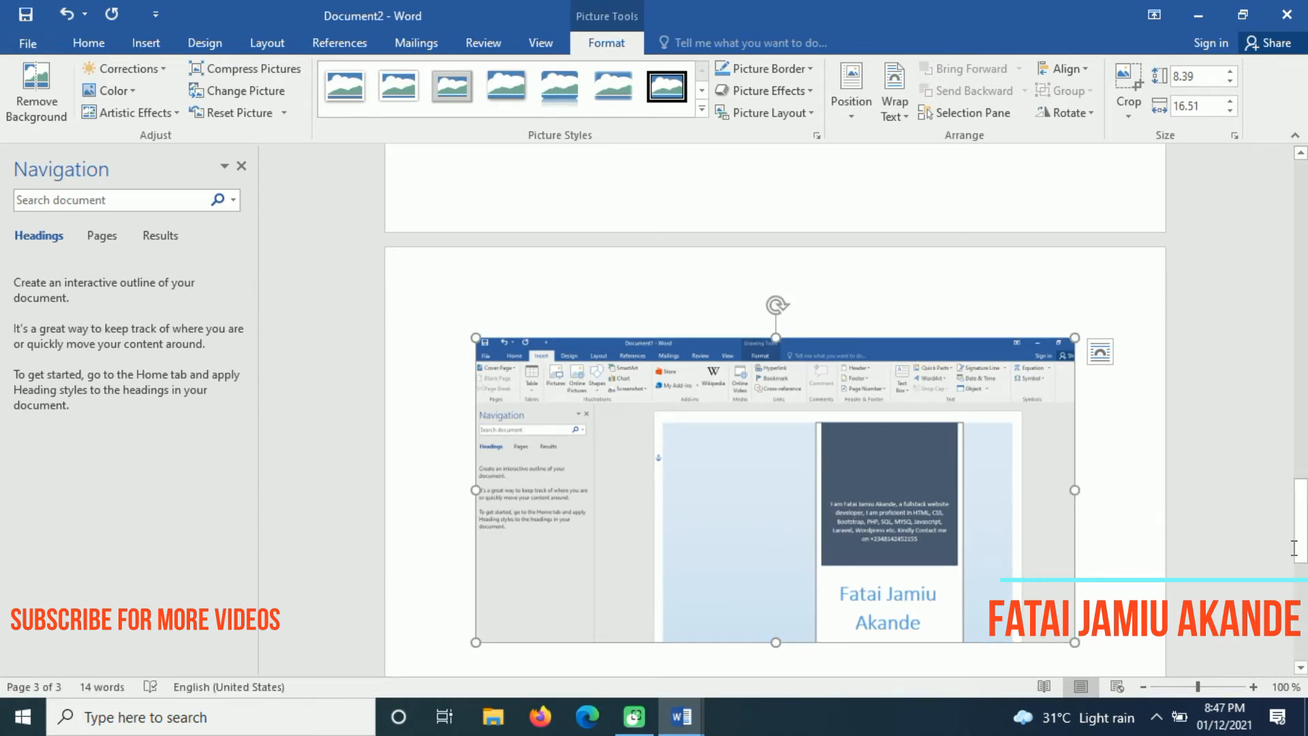
Set the screenshot's text wrapping to Behind Text and drag it into position
{"action": "mouse_move", "coordinate": [1302, 515]}
{"action": "left_mouse_down"}
{"action": "mouse_move", "coordinate": [1301, 553]}
{"action": "mouse_move", "coordinate": [1302, 532]}
{"action": "left_mouse_up"}
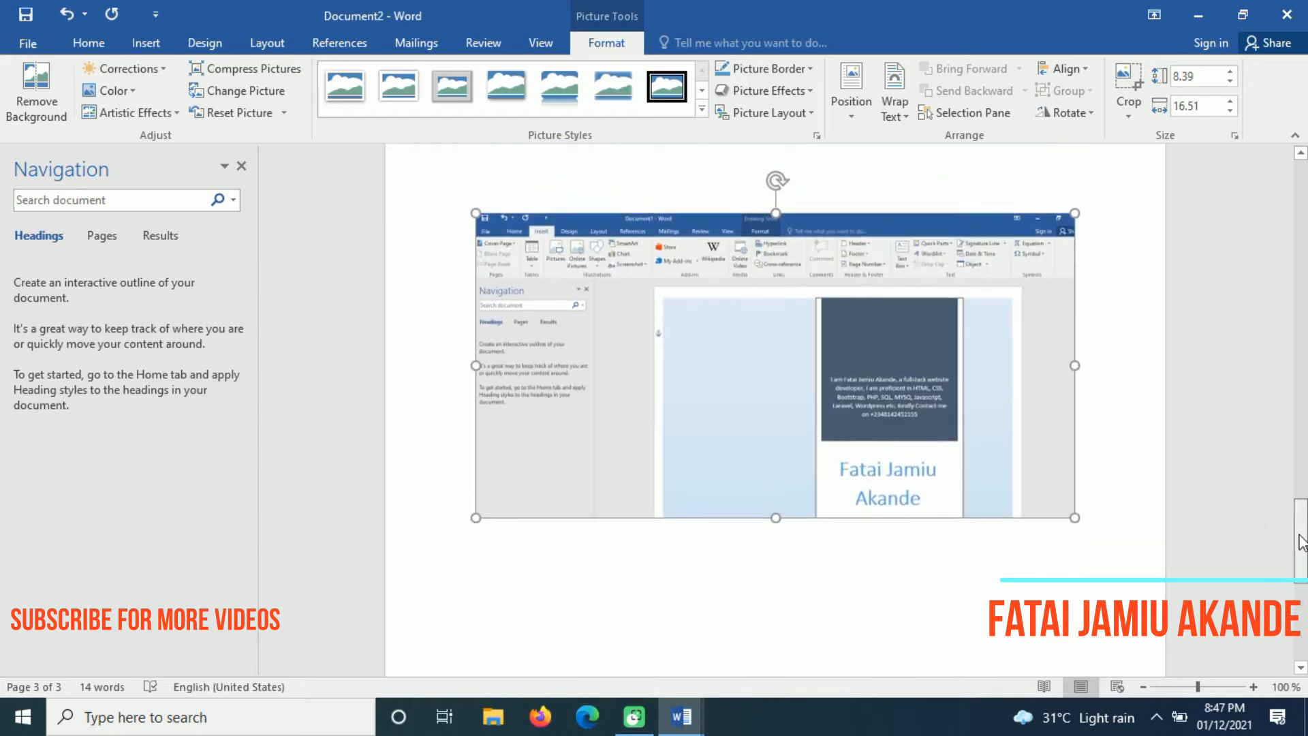
{"action": "left_click", "coordinate": [894, 112]}
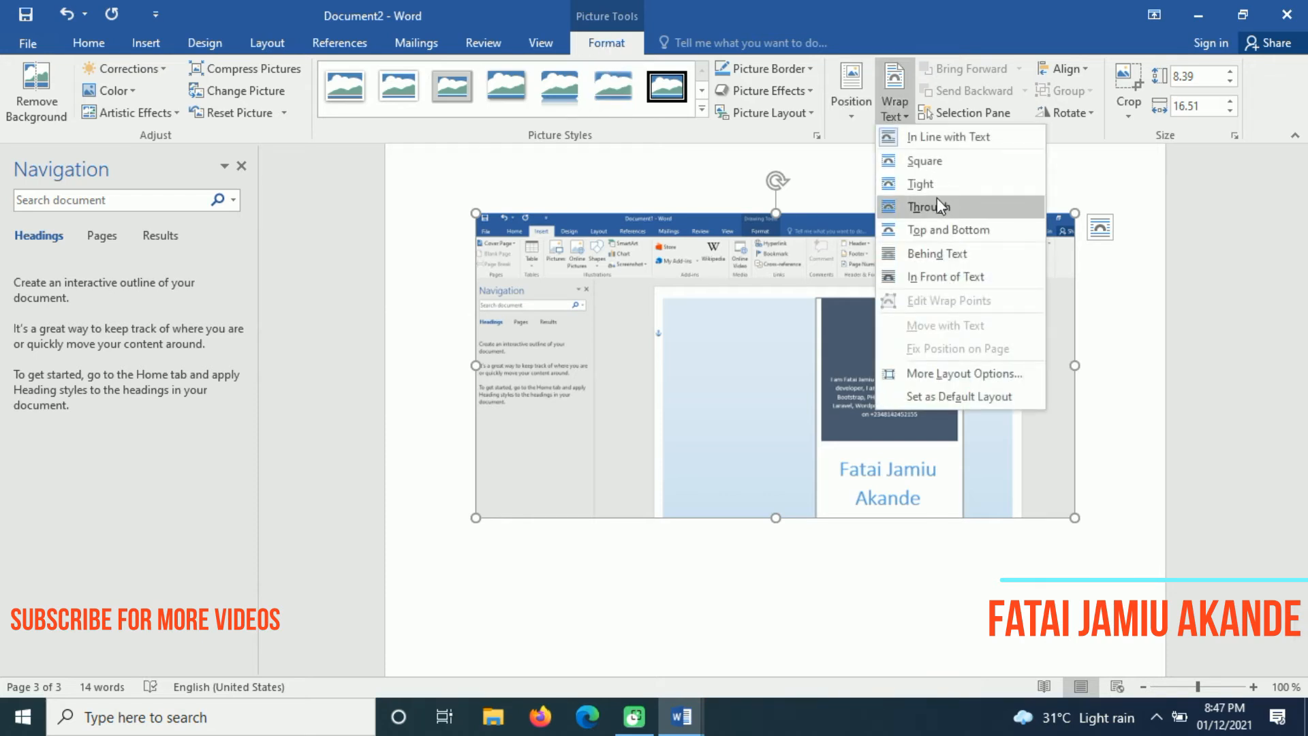
{"action": "left_click", "coordinate": [937, 254]}
{"action": "left_click_drag", "start_coordinate": [721, 334], "coordinate": [800, 339]}
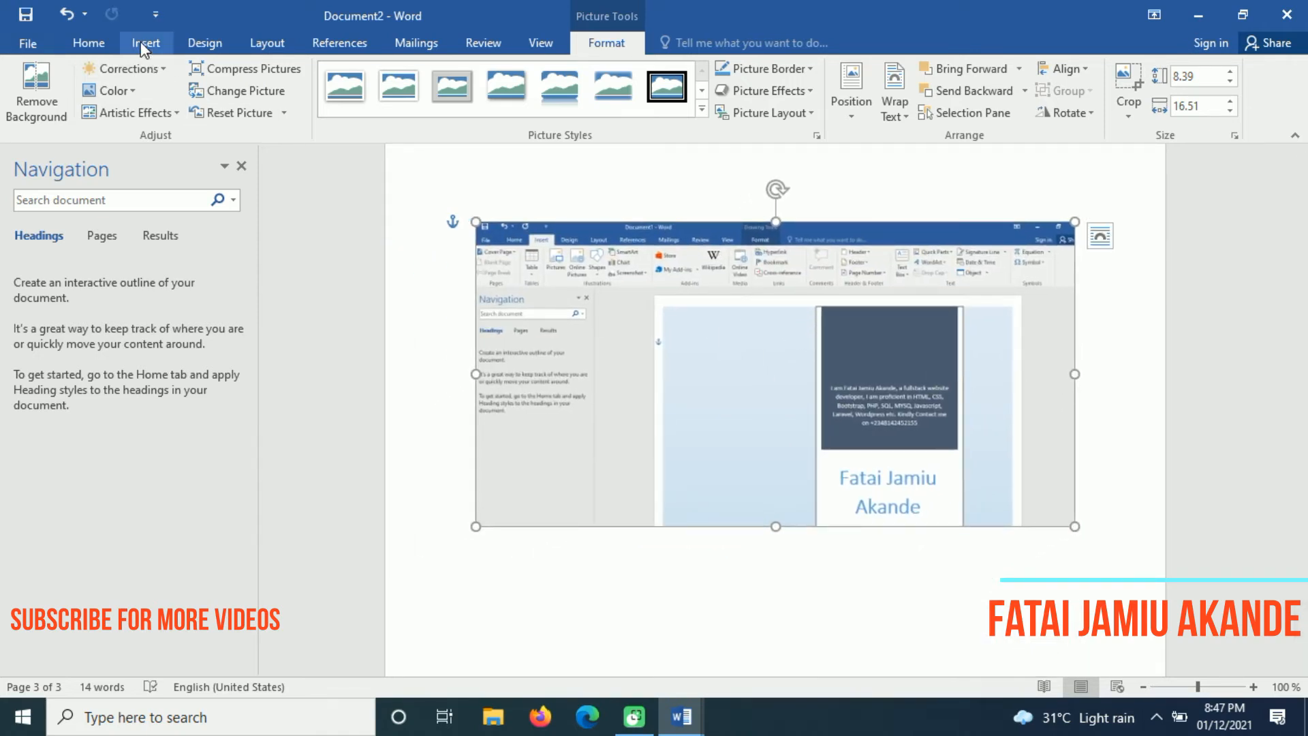
{"action": "left_click", "coordinate": [159, 43]}
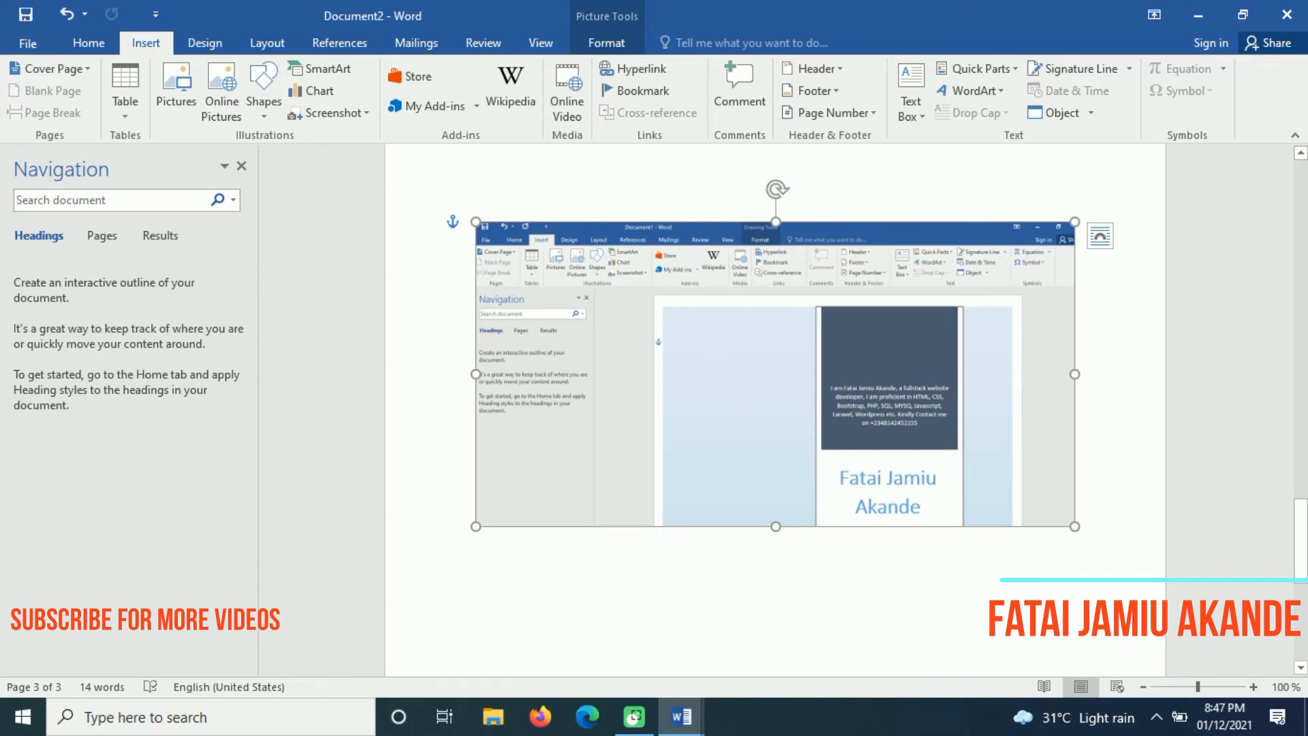
Put the insertion point below the screenshot and undo the last change
{"action": "left_click_drag", "start_coordinate": [1302, 537], "coordinate": [1302, 573]}
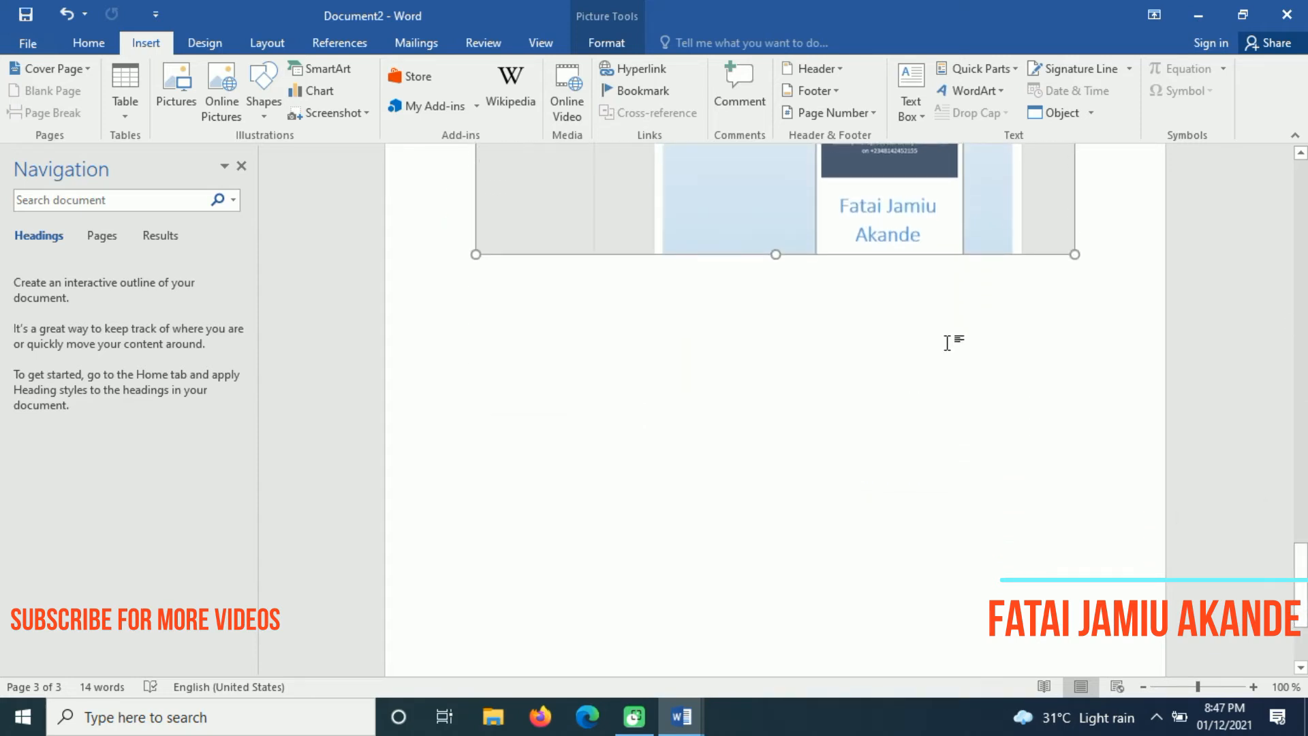
{"action": "double_click", "coordinate": [947, 334]}
{"action": "left_click", "coordinate": [809, 569]}
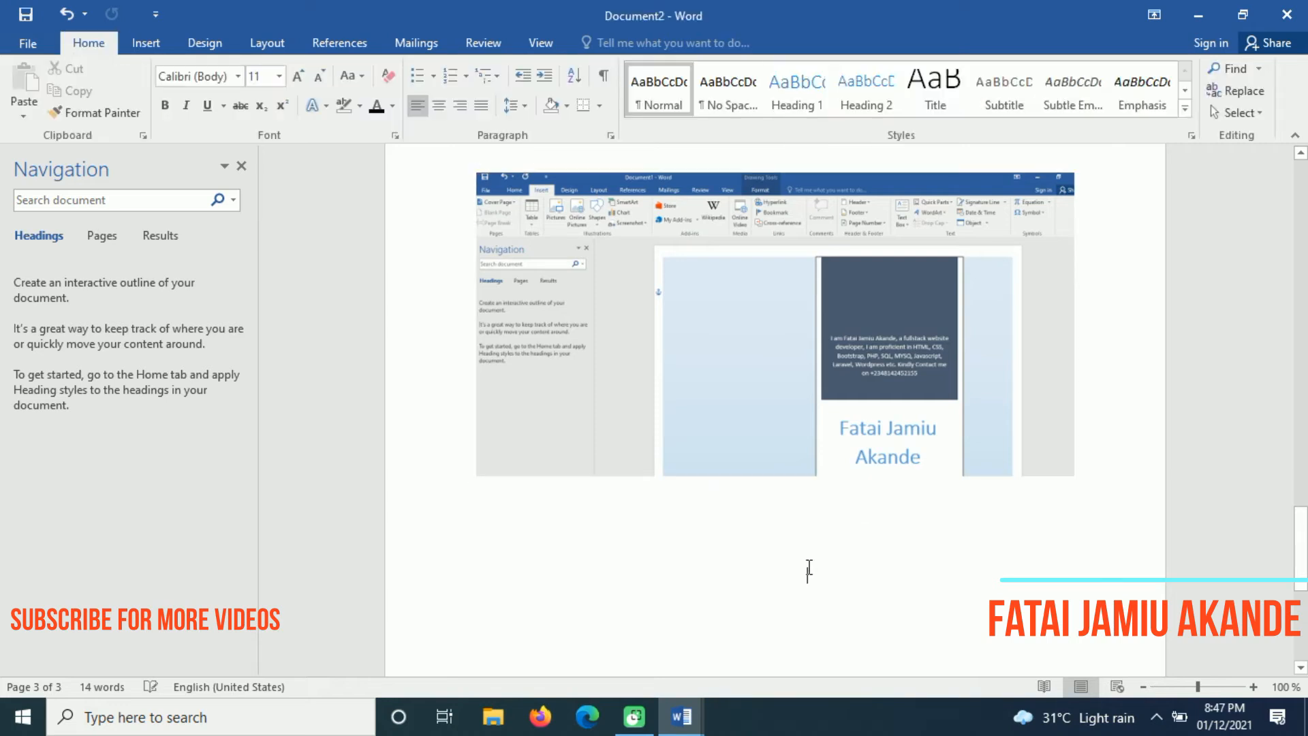
{"action": "key", "text": "ctrl+z"}
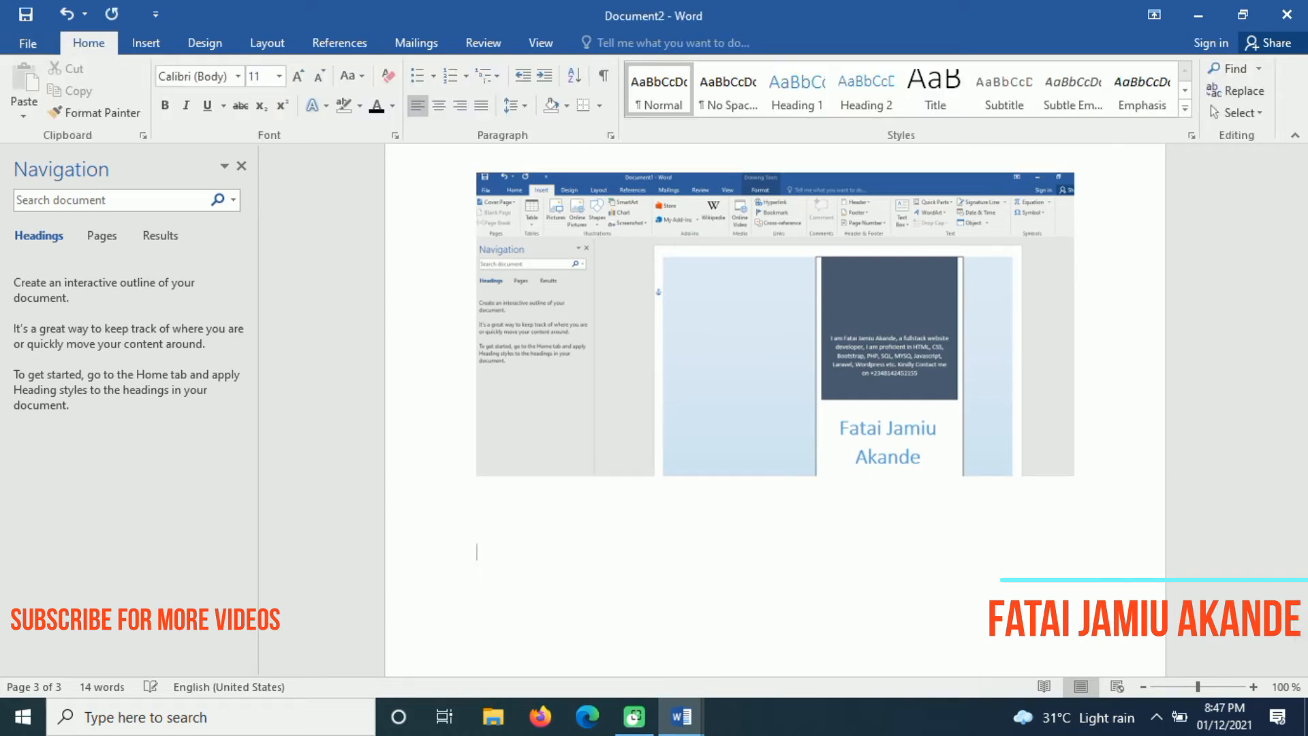
{"action": "left_click_drag", "start_coordinate": [1293, 535], "coordinate": [1302, 563]}
{"action": "left_click", "coordinate": [152, 47]}
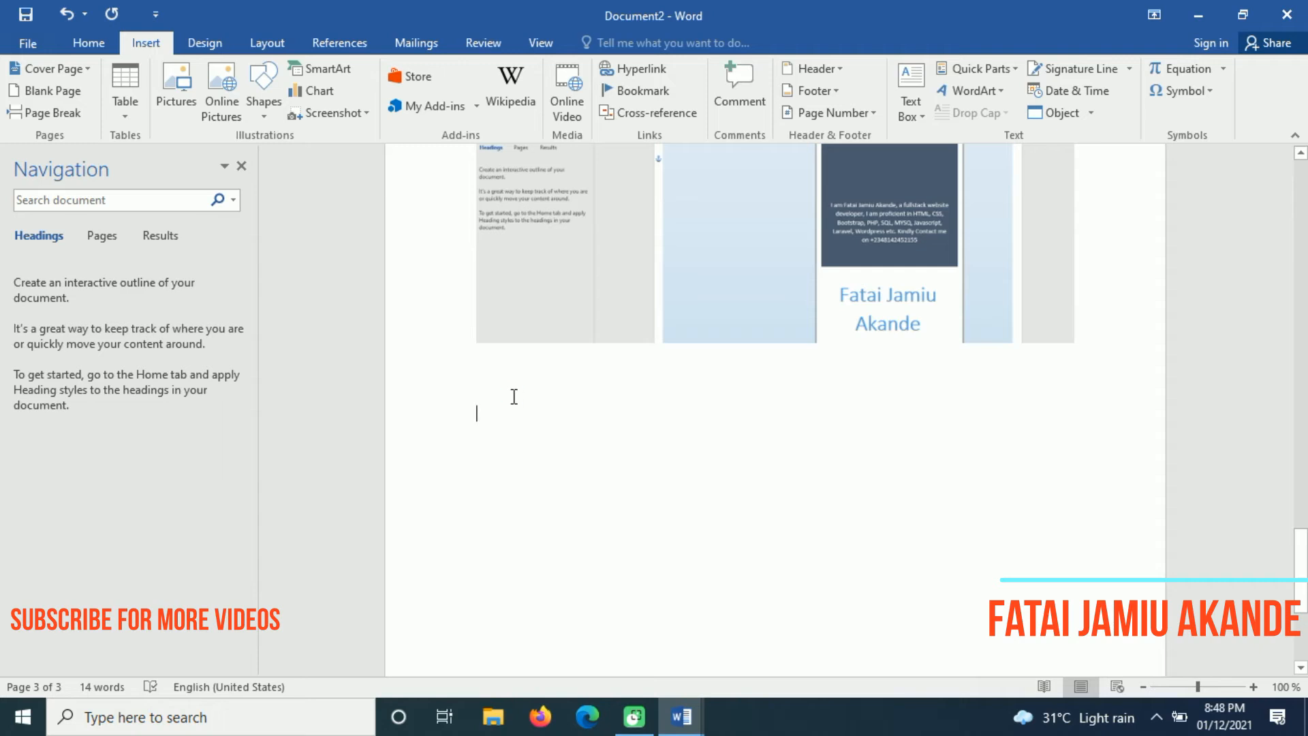
Enter =rand() below the screenshot to generate five sample paragraphs
{"action": "type", "text": "-=r"}
{"action": "key", "text": "BackSpace"}
{"action": "key", "text": "BackSpace"}
{"action": "key", "text": "BackSpace"}
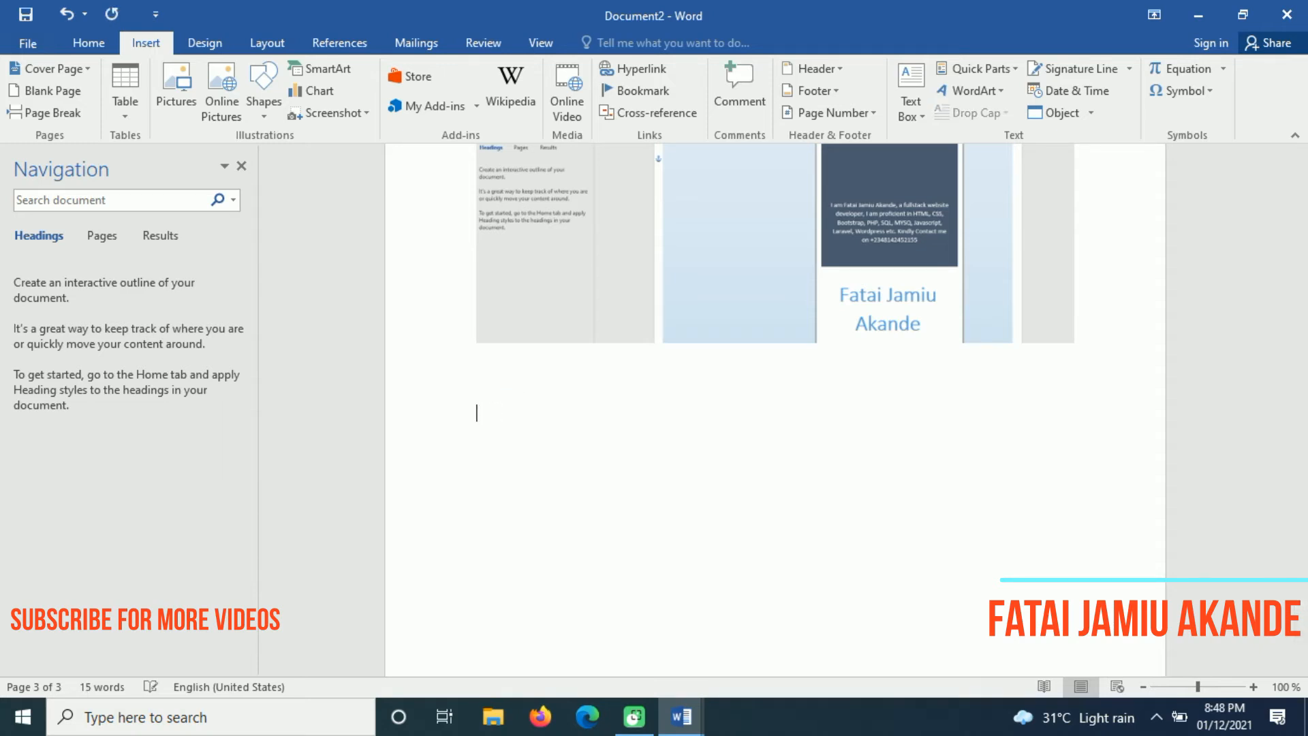
{"action": "type", "text": "=rand()"}
{"action": "key", "text": "Return"}
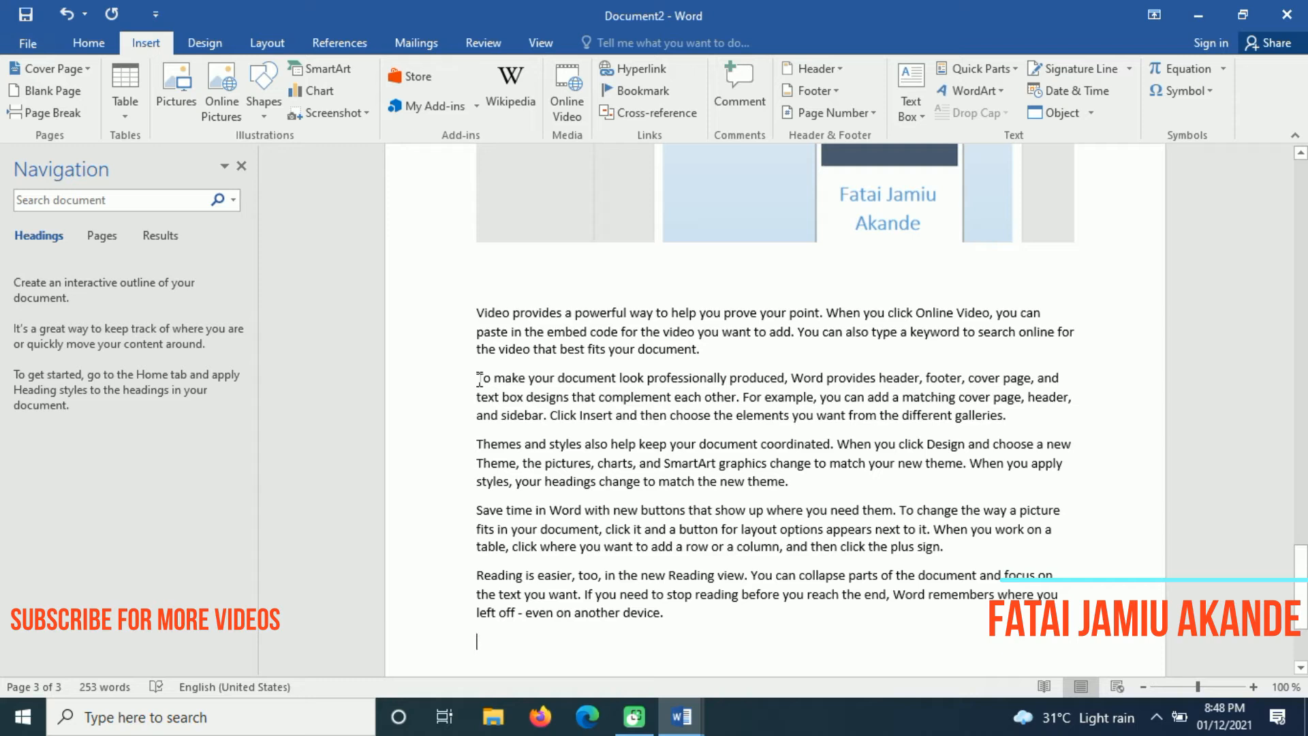
Replace the 'To make your document…' paragraph with a first-person fullstack website developer intro
{"action": "left_click_drag", "start_coordinate": [479, 378], "coordinate": [1046, 416]}
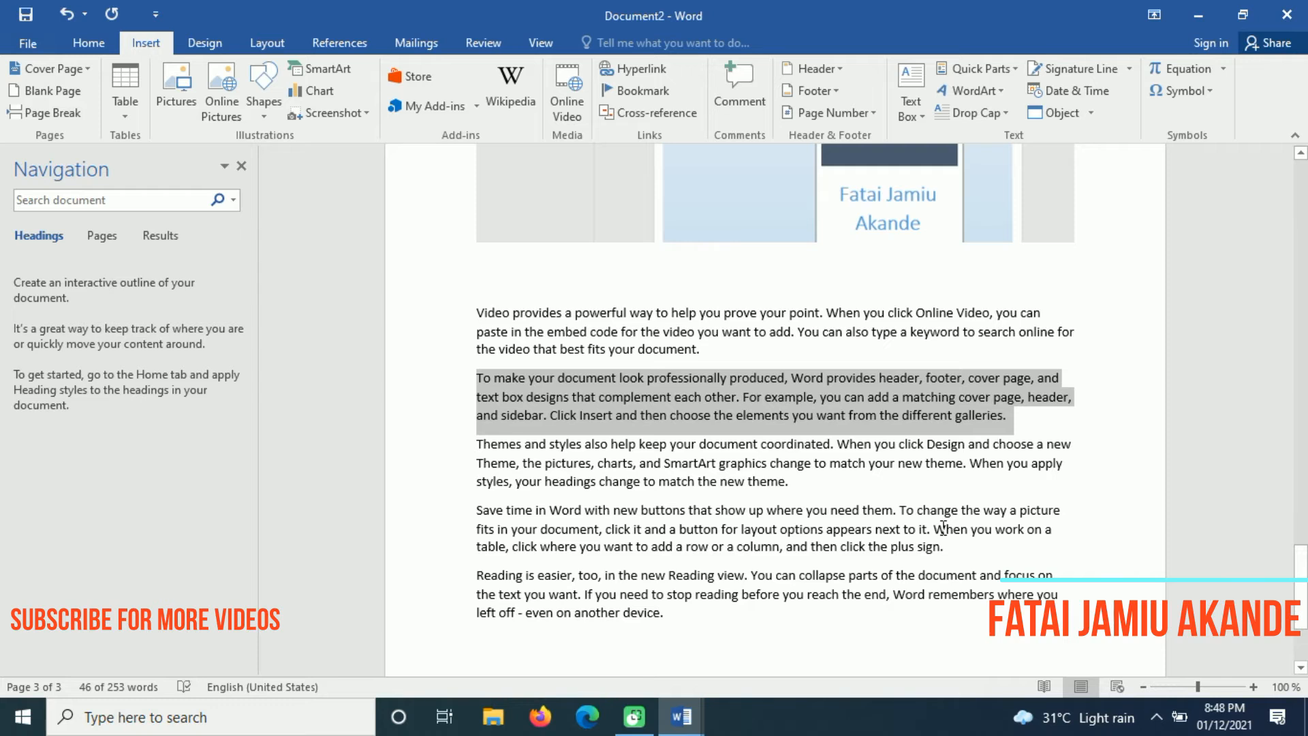
{"action": "type", "text": "I am Hami"}
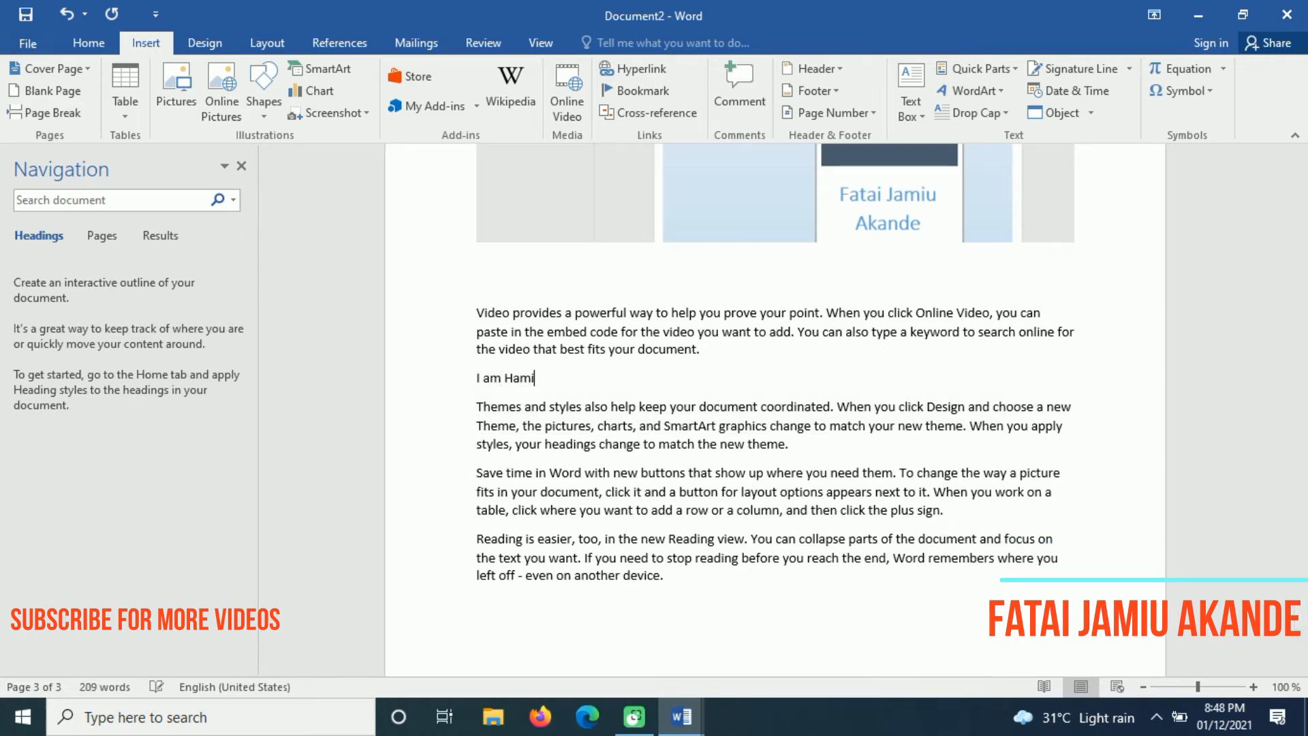
{"action": "key", "text": "BackSpace"}
{"action": "key", "text": "BackSpace"}
{"action": "key", "text": "BackSpace"}
{"action": "key", "text": "BackSpace"}
{"action": "type", "text": "Jamiu Akande, a ful"}
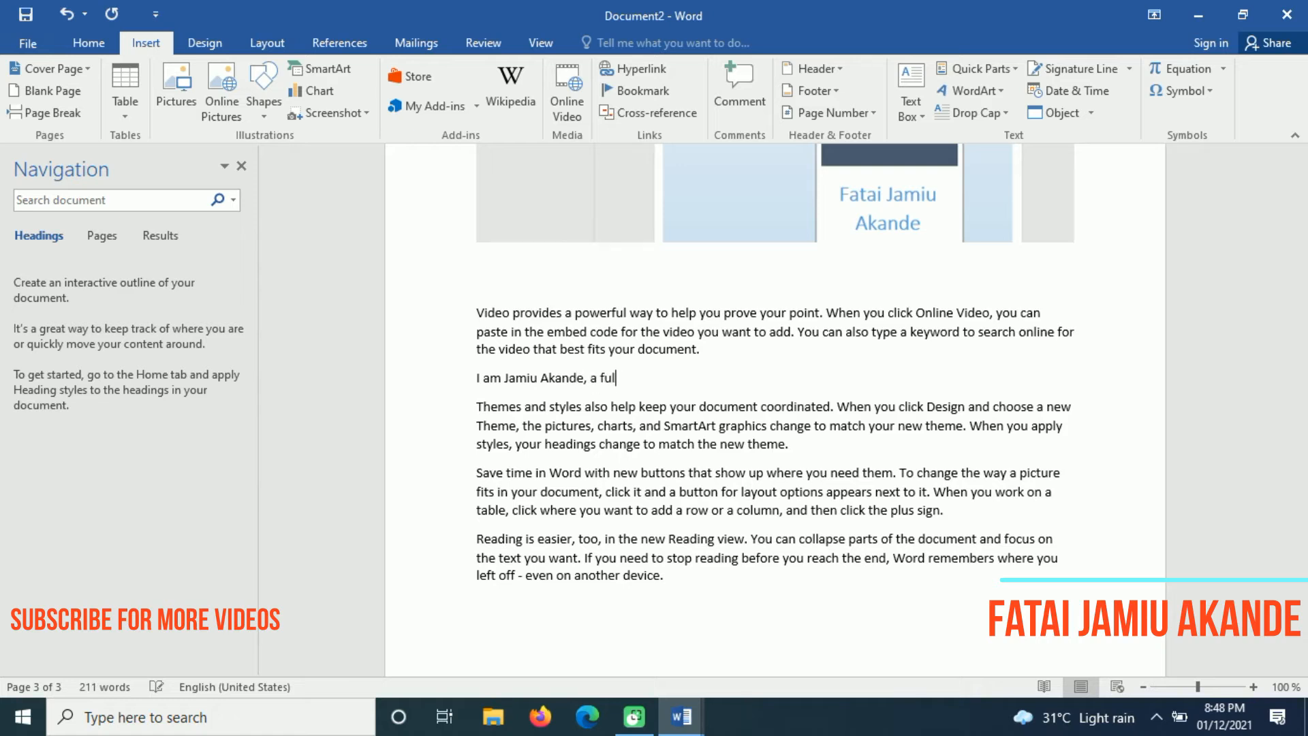
{"action": "type", "text": "lstack website developer, "}
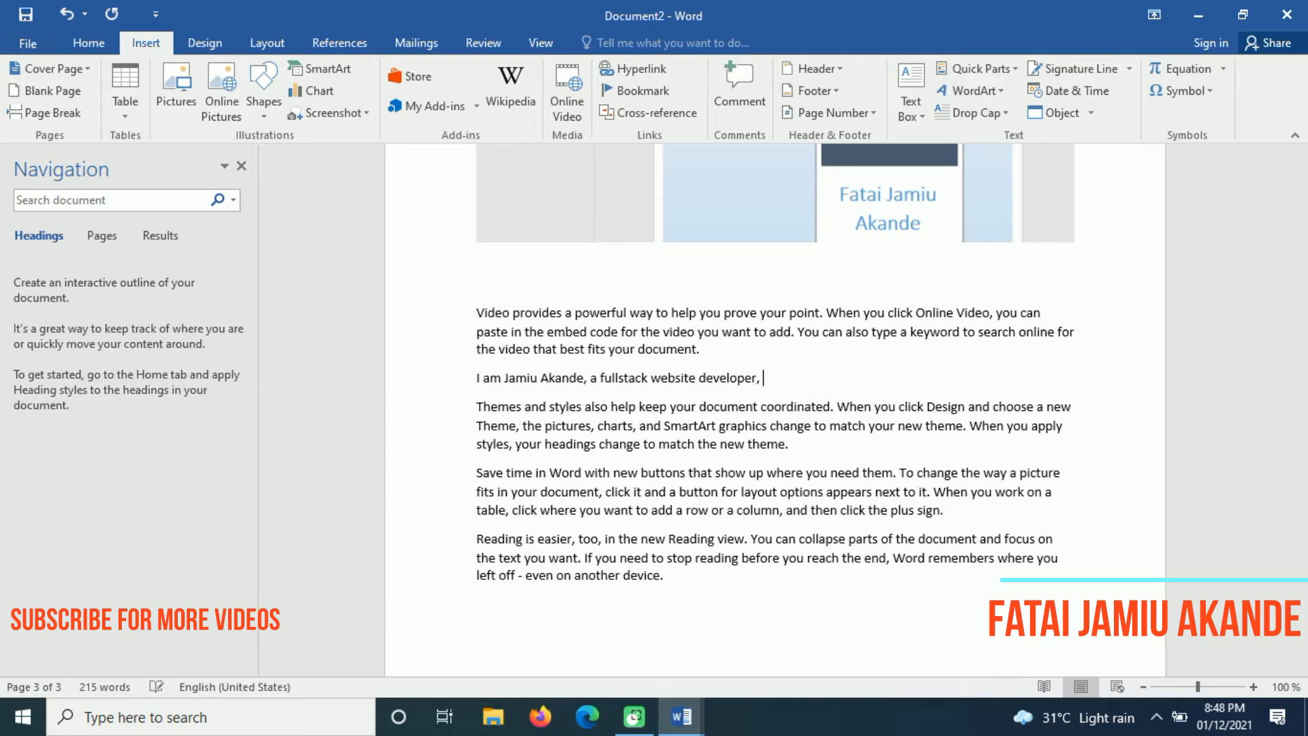
{"action": "type", "text": "I am proficient into"}
{"action": "key", "text": "BackSpace"}
{"action": "key", "text": "BackSpace"}
{"action": "key", "text": "BackSpace"}
List the skills HTML, CSS, Bootstrap, PHP, SQL, MYSQL, laravel, wordpress, ajax etc
{"action": "type", "text": "HTN"}
{"action": "key", "text": "BackSpace"}
{"action": "type", "text": "ML, CSS< "}
{"action": "type", "text": "Boo"}
{"action": "key", "text": "BackSpace"}
{"action": "key", "text": "BackSpace"}
{"action": "key", "text": "BackSpace"}
{"action": "type", "text": "Boot"}
{"action": "key", "text": "BackSpace"}
{"action": "key", "text": "BackSpace"}
{"action": "key", "text": "BackSpace"}
{"action": "type", "text": "ootsrtap"}
{"action": "key", "text": "BackSpace"}
{"action": "key", "text": "BackSpace"}
{"action": "key", "text": "BackSpace"}
{"action": "key", "text": "BackSpace"}
{"action": "type", "text": "trap, PHP, SQL, MYS"}
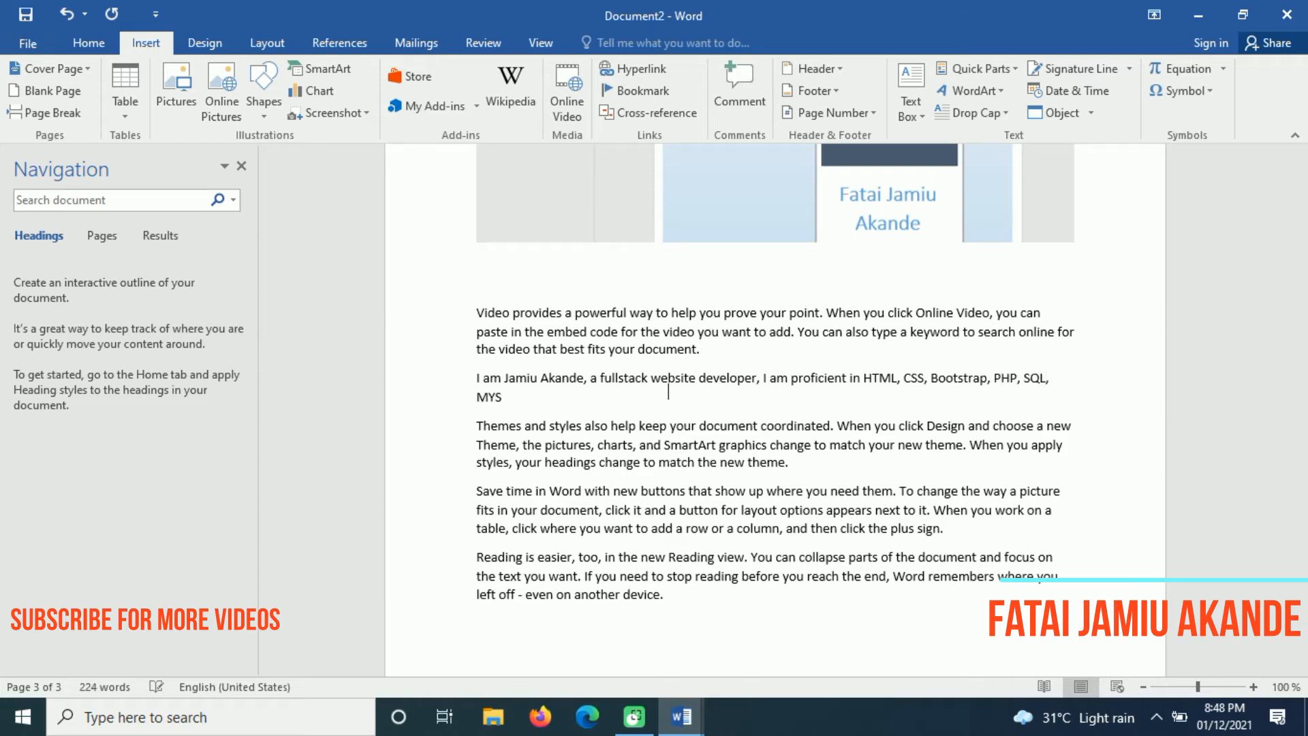
{"action": "type", "text": "QL, javas"}
{"action": "key", "text": "BackSpace"}
{"action": "key", "text": "BackSpace"}
{"action": "key", "text": "BackSpace"}
{"action": "key", "text": "BackSpace"}
{"action": "type", "text": "laravel, wordp"}
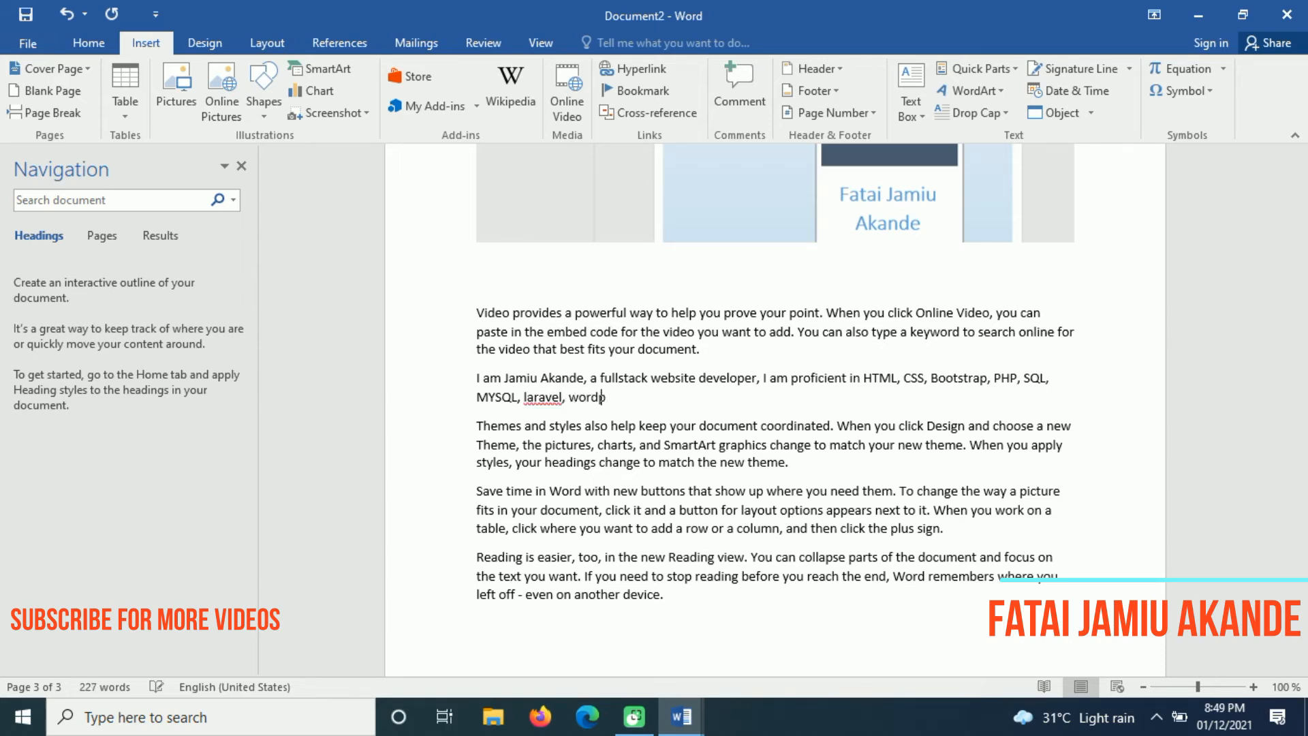
{"action": "type", "text": "ress, ajax etc."}
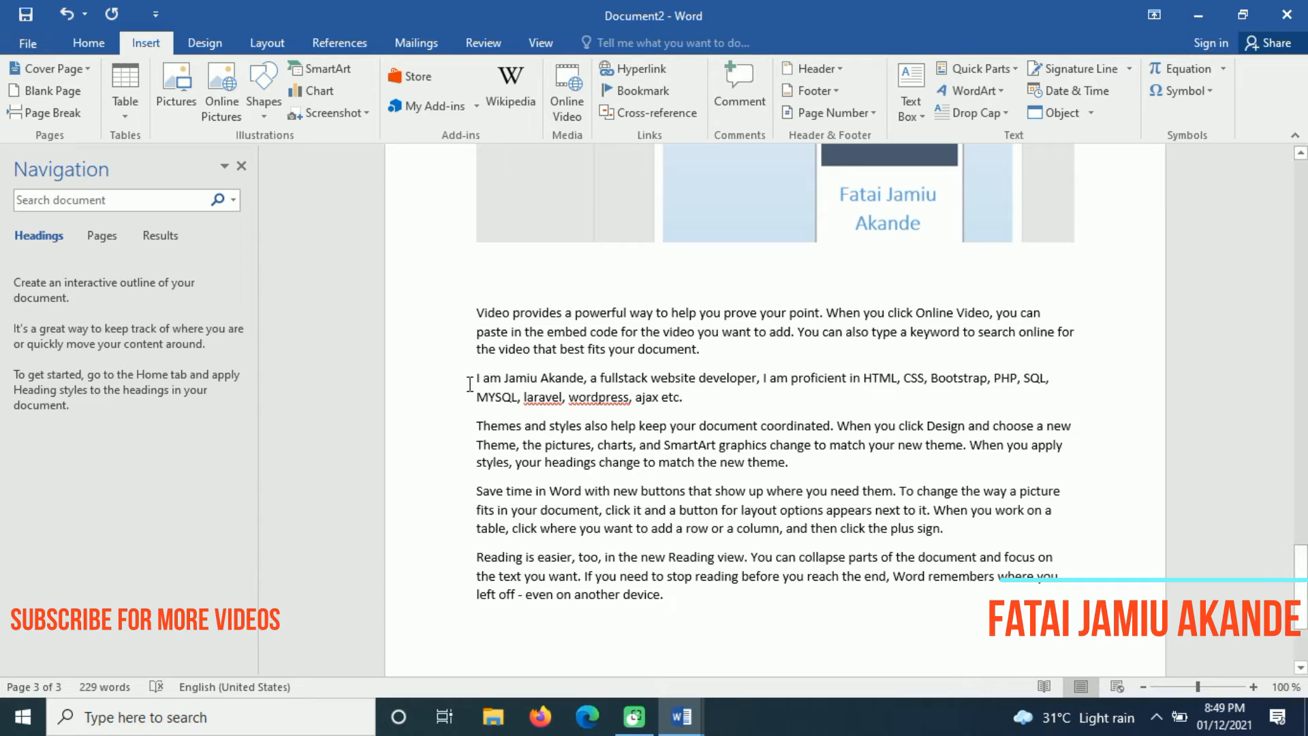
Type the comment 'Sir, I have changed the previous paragraph to this one. Thanks', fixing its typos
{"action": "left_click", "coordinate": [744, 71]}
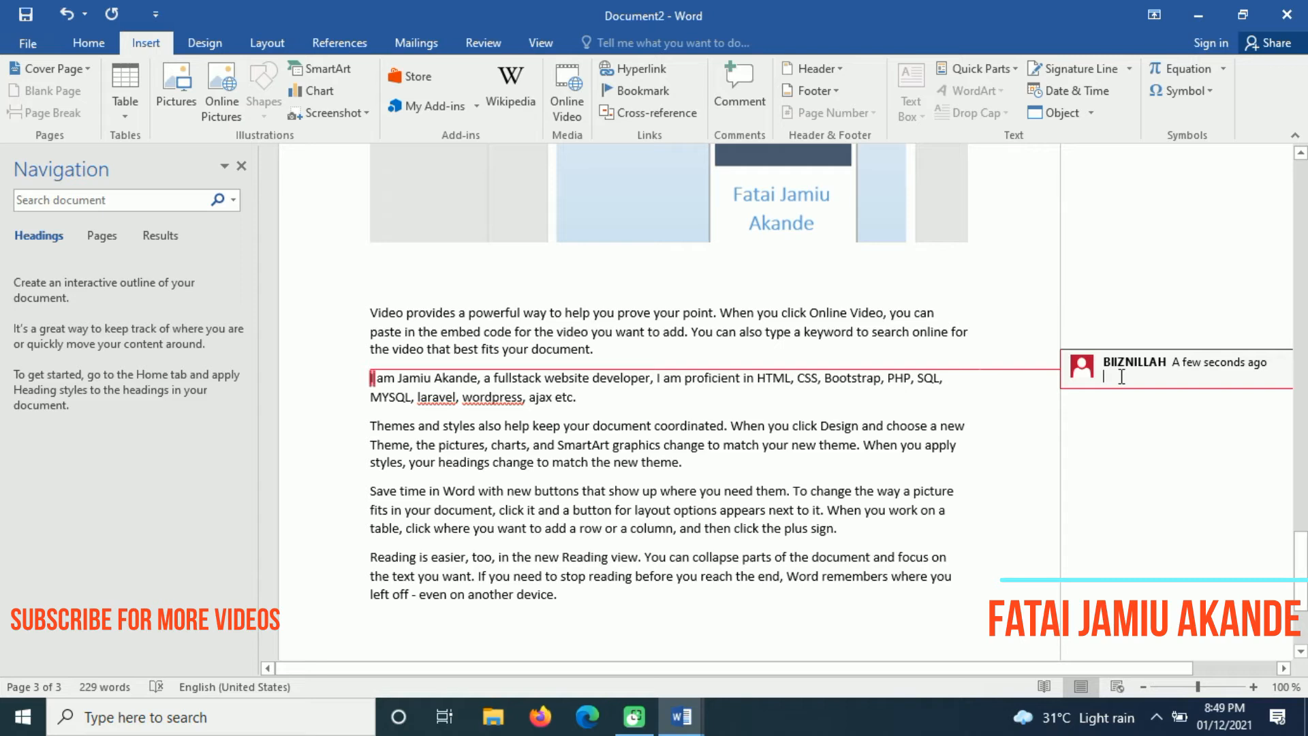
{"action": "type", "text": "Sie"}
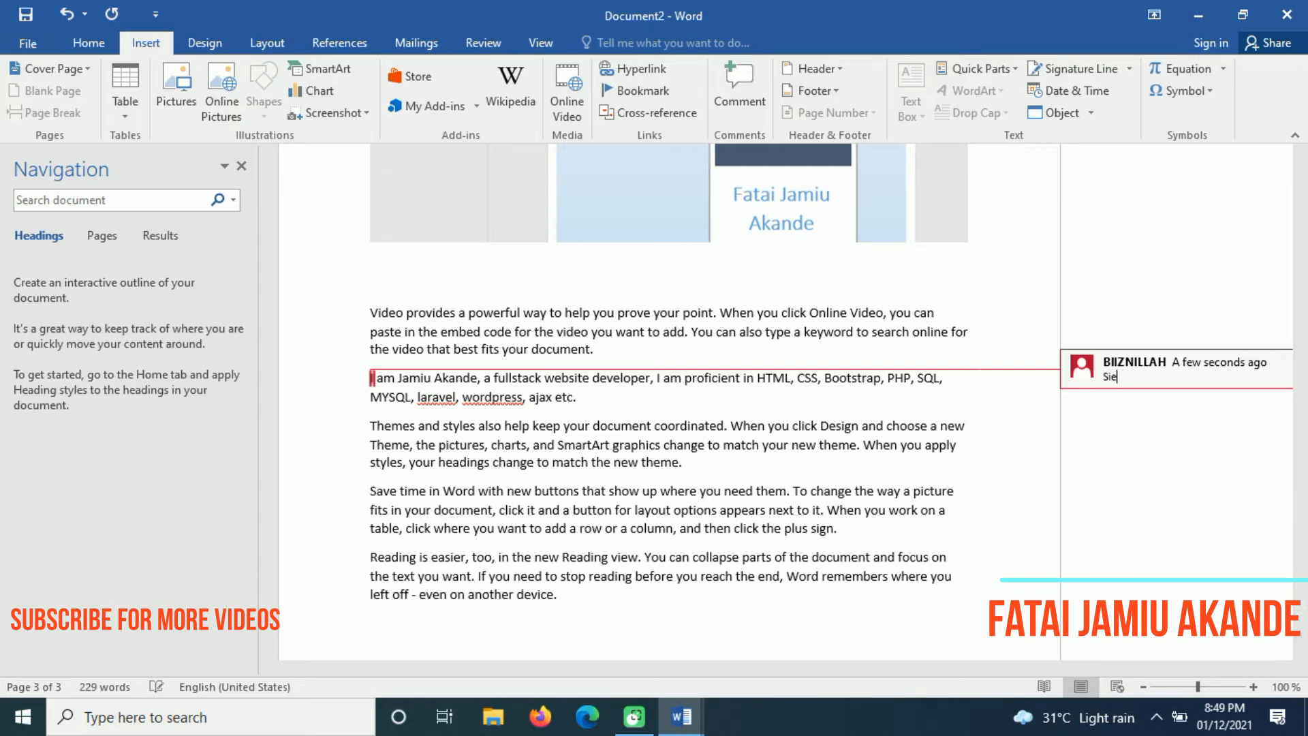
{"action": "key", "text": "BackSpace"}
{"action": "type", "text": "ri"}
{"action": "type", "text": ", I have chang"}
{"action": "type", "text": "ed that"}
{"action": "key", "text": "BackSpace"}
{"action": "key", "text": "BackSpace"}
{"action": "type", "text": "e previouys"}
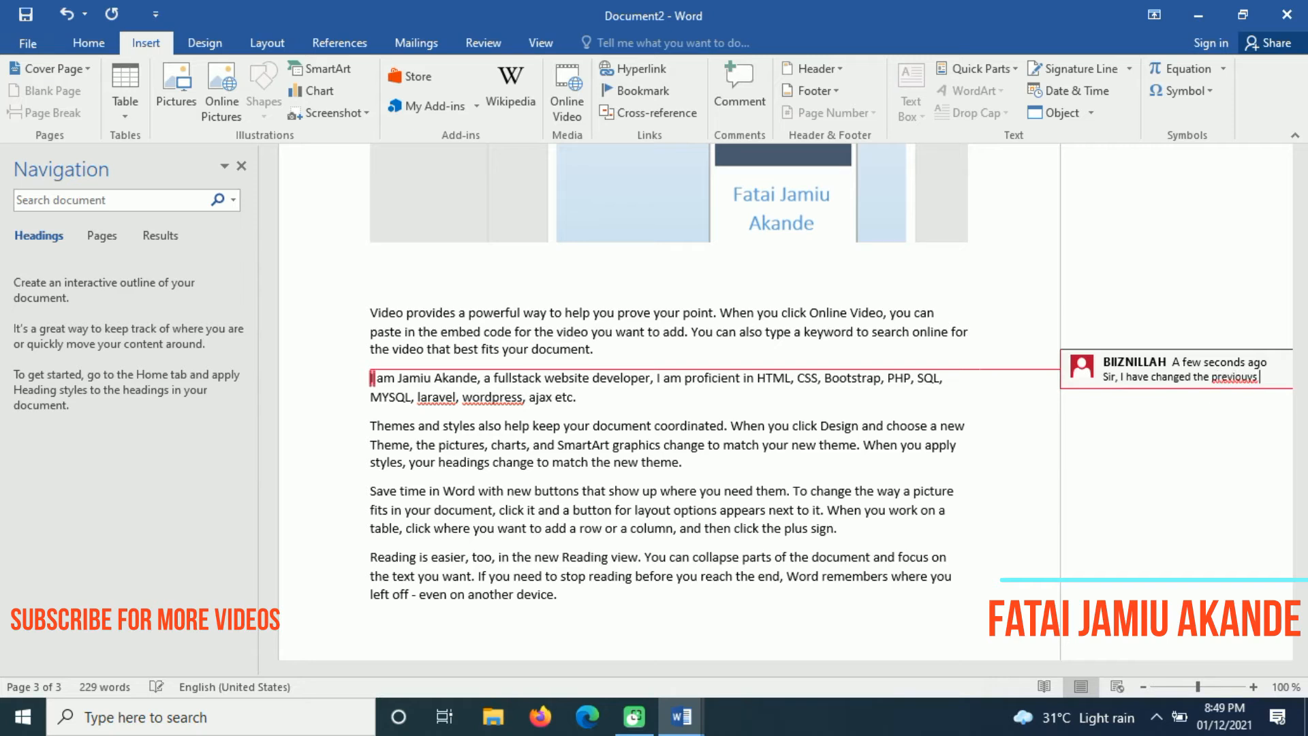
{"action": "key", "text": "BackSpace"}
{"action": "type", "text": "s paragraph to "}
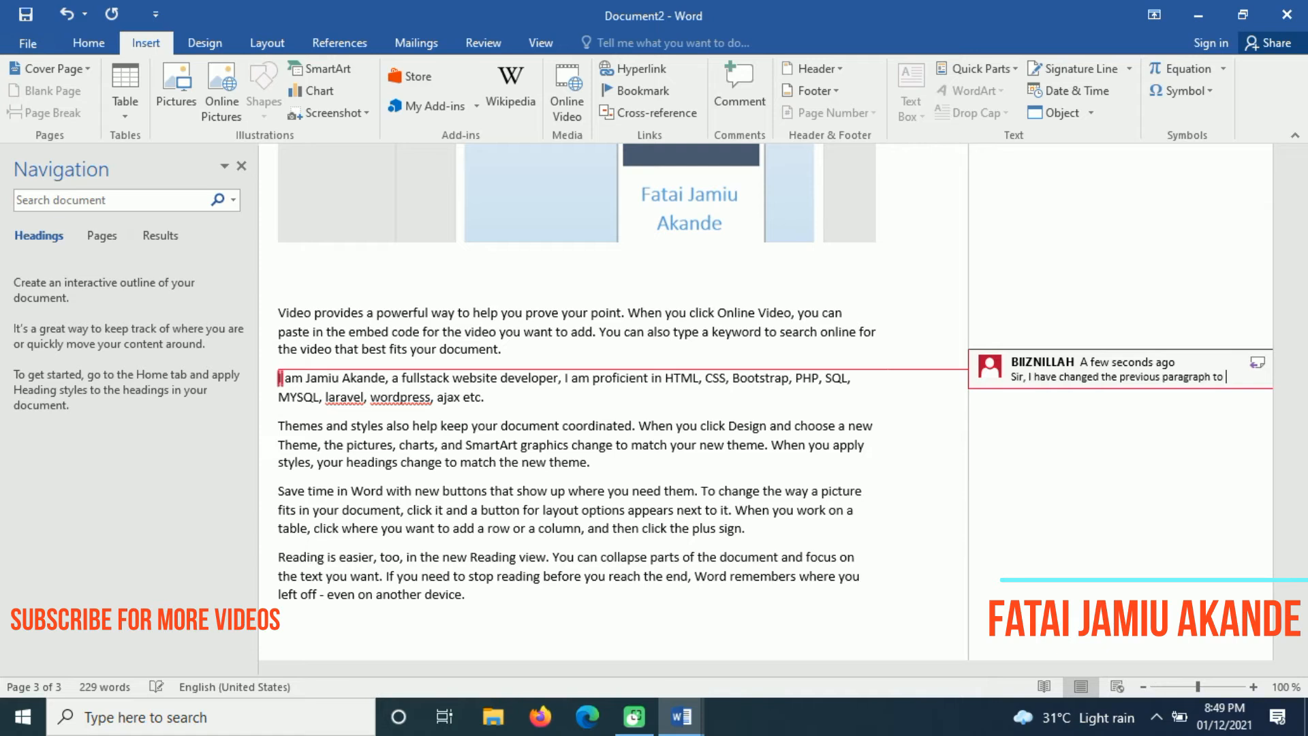
{"action": "type", "text": "this one. Thanks."}
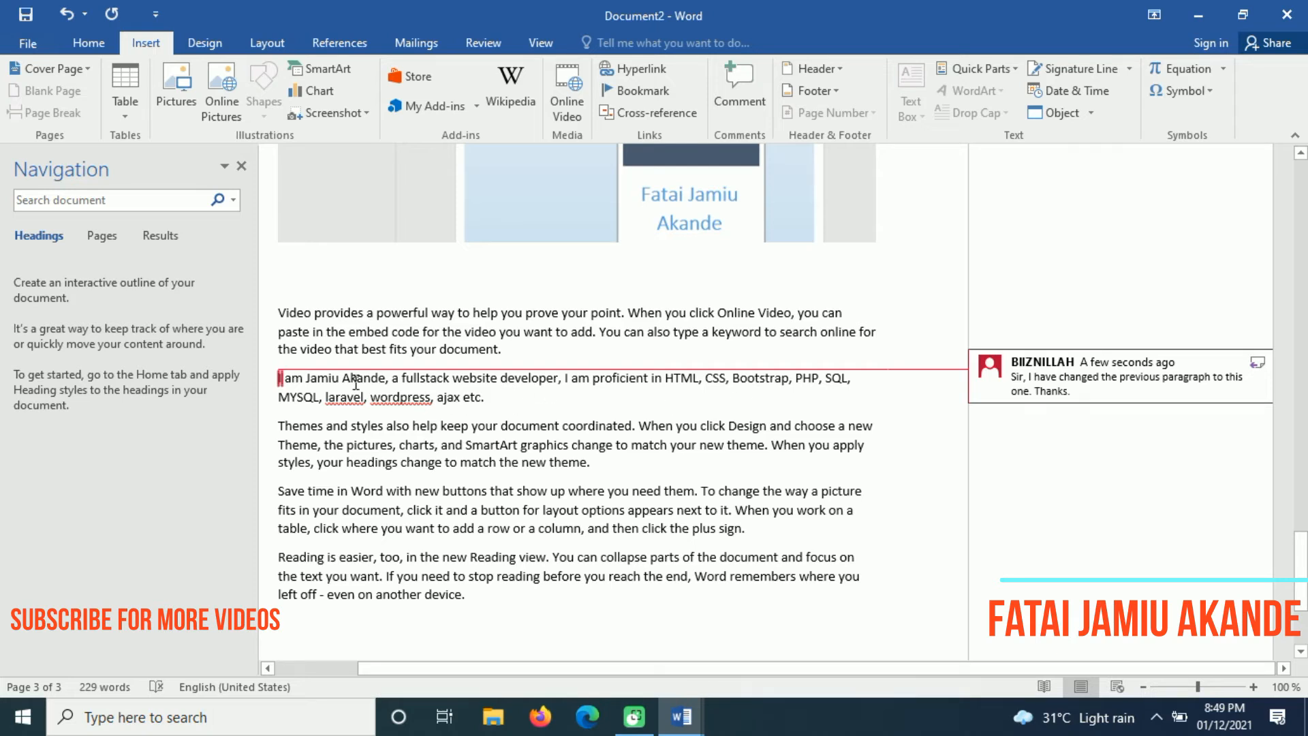
Return to the bio paragraph and scroll back up to page 1
{"action": "left_click", "coordinate": [560, 402]}
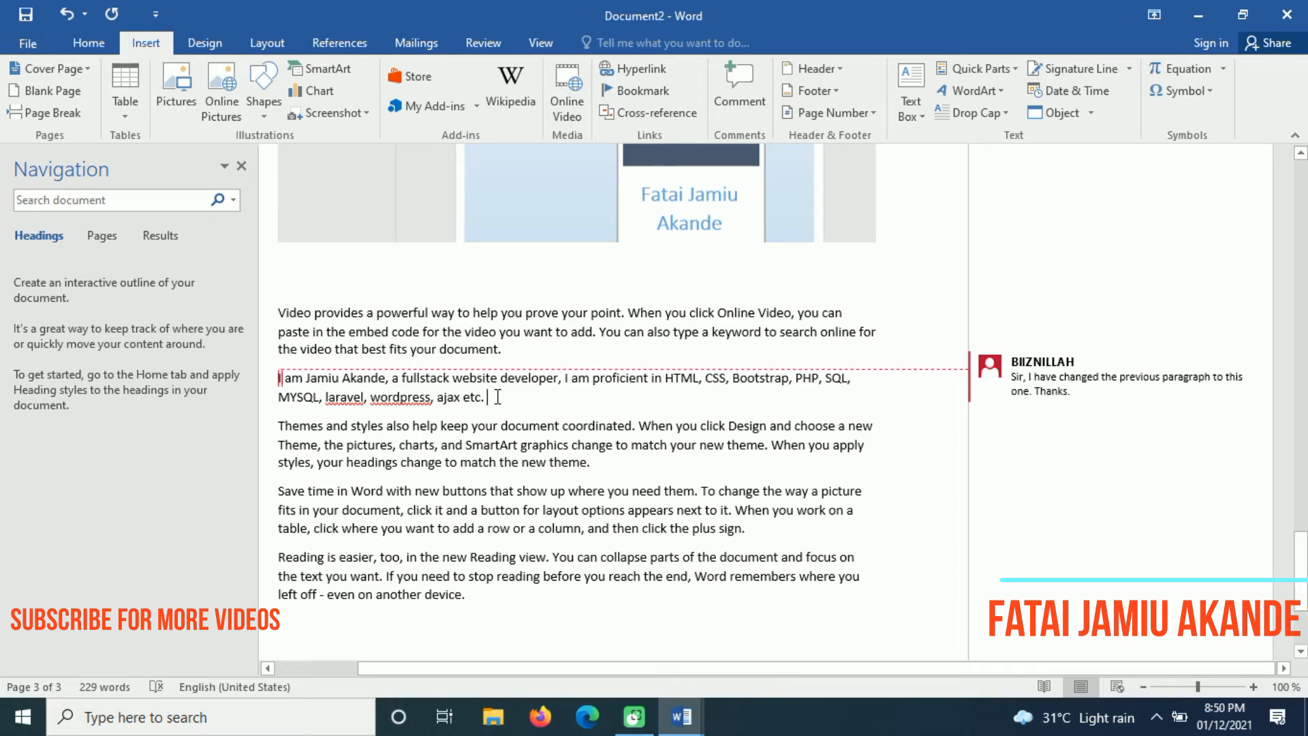
{"action": "left_click_drag", "start_coordinate": [497, 397], "coordinate": [275, 378]}
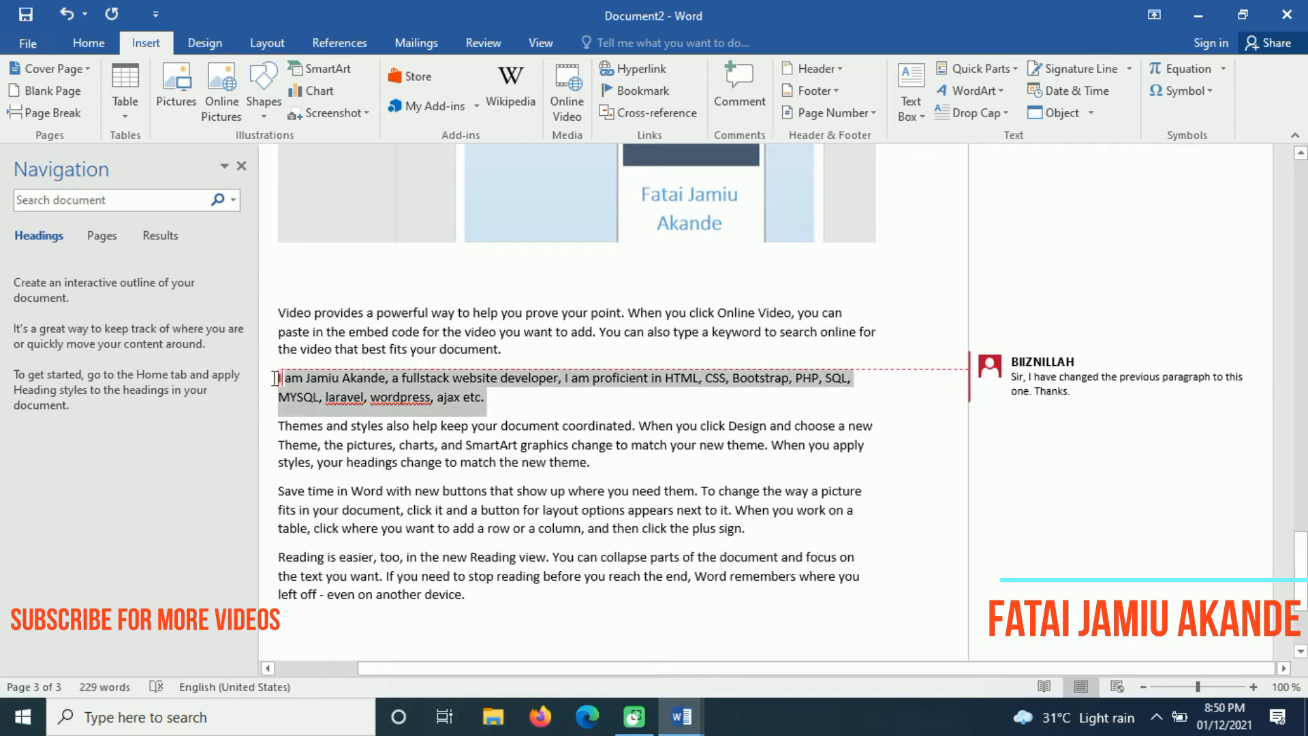
{"action": "left_click", "coordinate": [275, 378]}
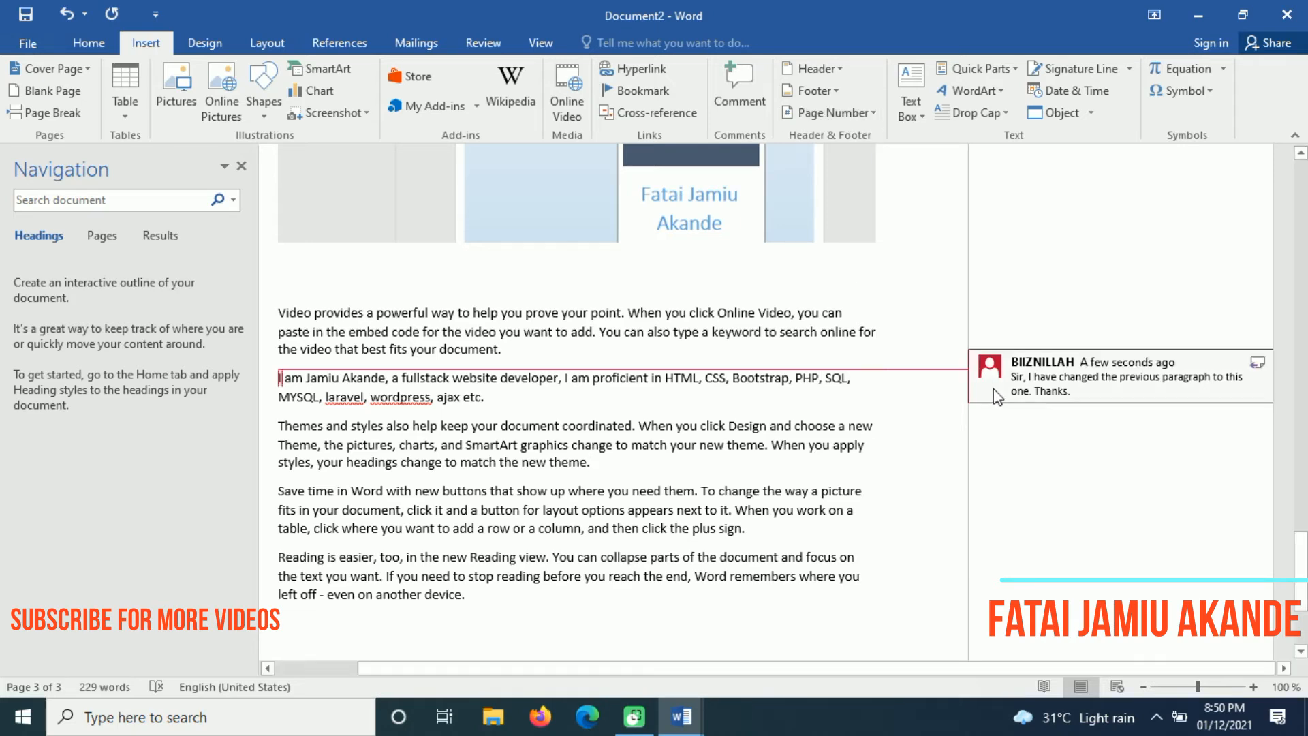
{"action": "left_click_drag", "start_coordinate": [1302, 554], "coordinate": [1302, 145]}
Open the top-of-page header and enter the author's full name
{"action": "double_click", "coordinate": [538, 194]}
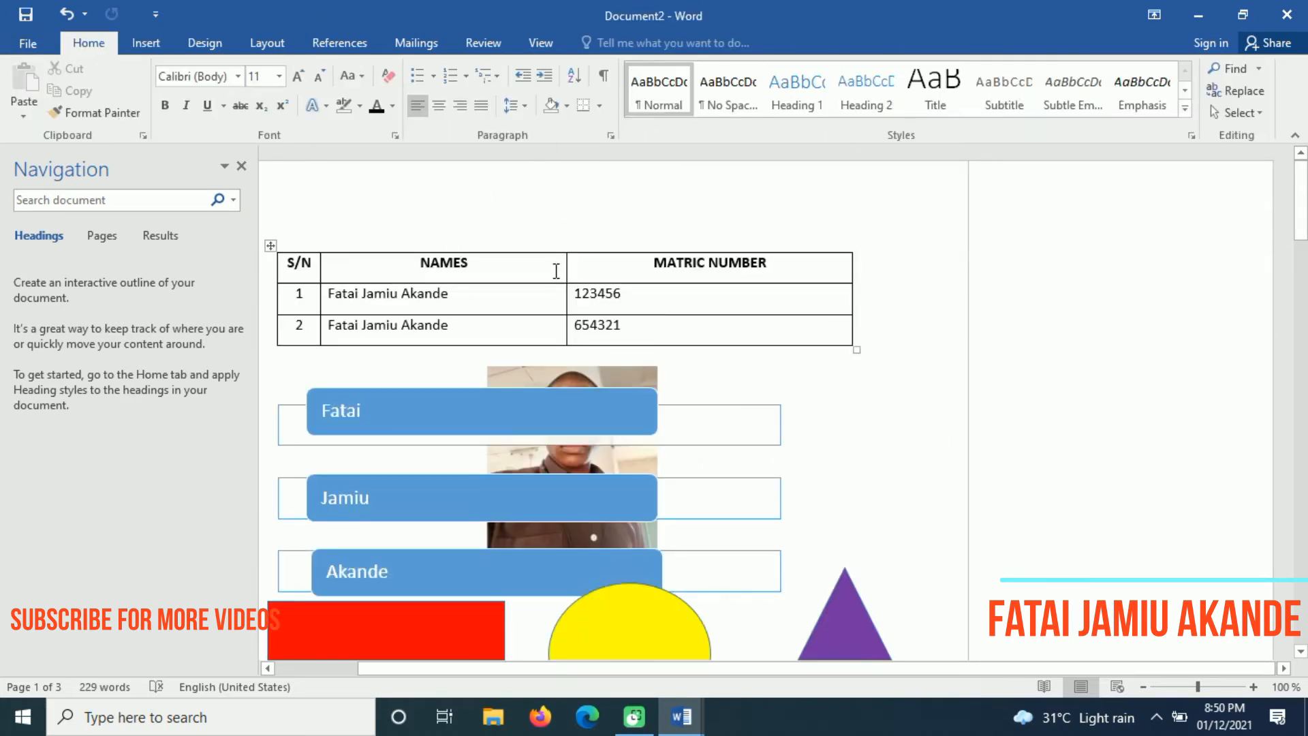
{"action": "double_click", "coordinate": [496, 189]}
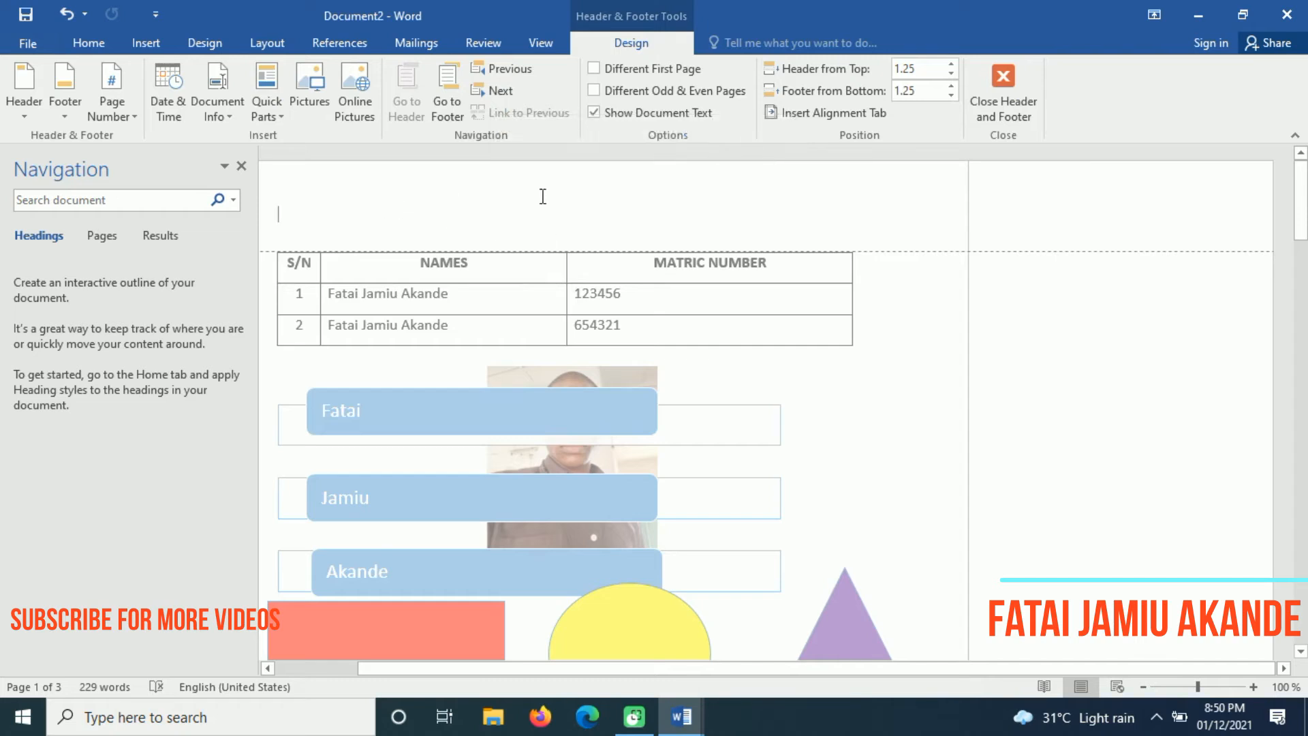
{"action": "double_click", "coordinate": [936, 352]}
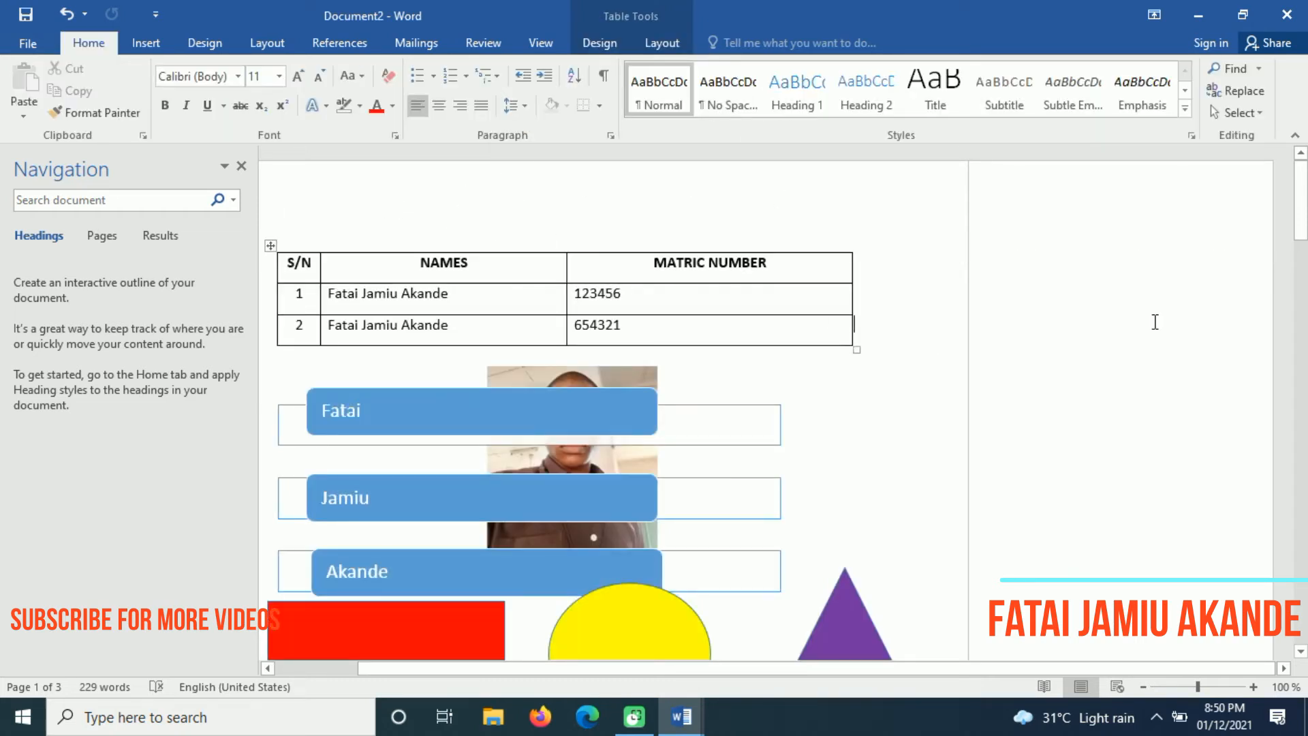
{"action": "double_click", "coordinate": [501, 187]}
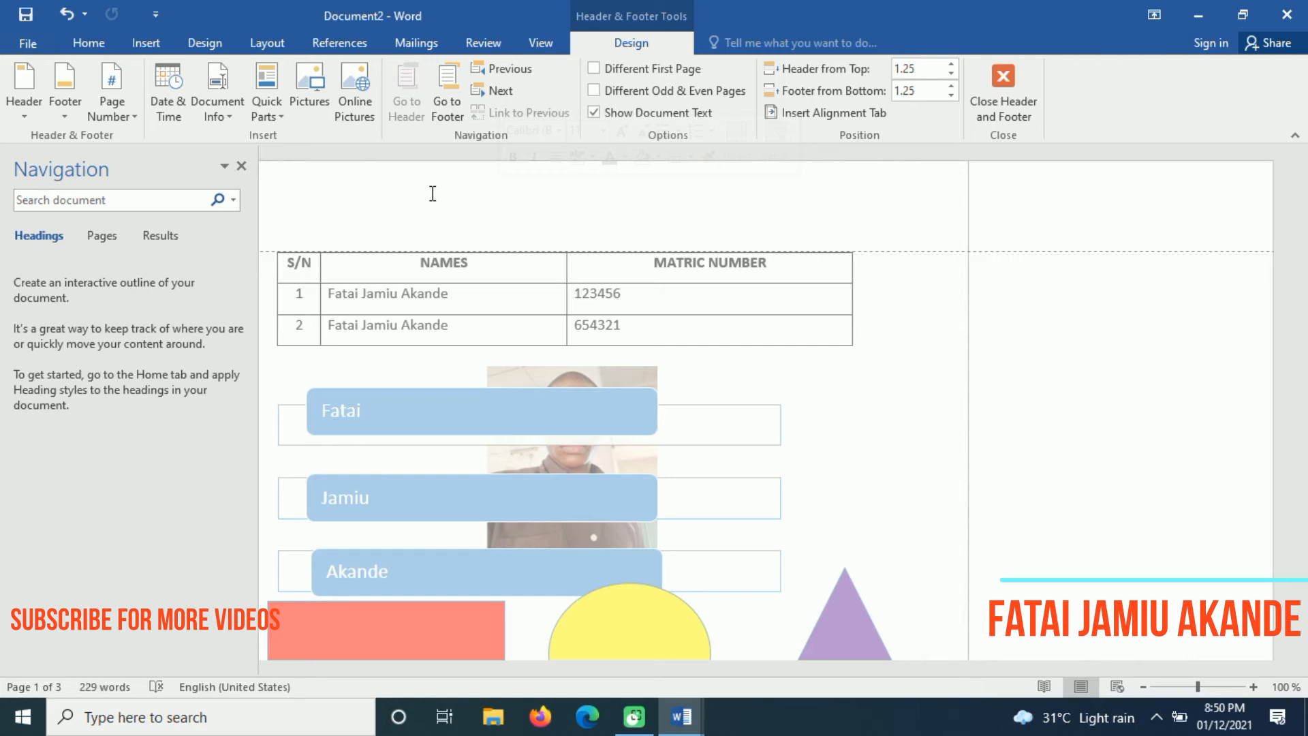
{"action": "type", "text": "Fatai Jamiu Akande"}
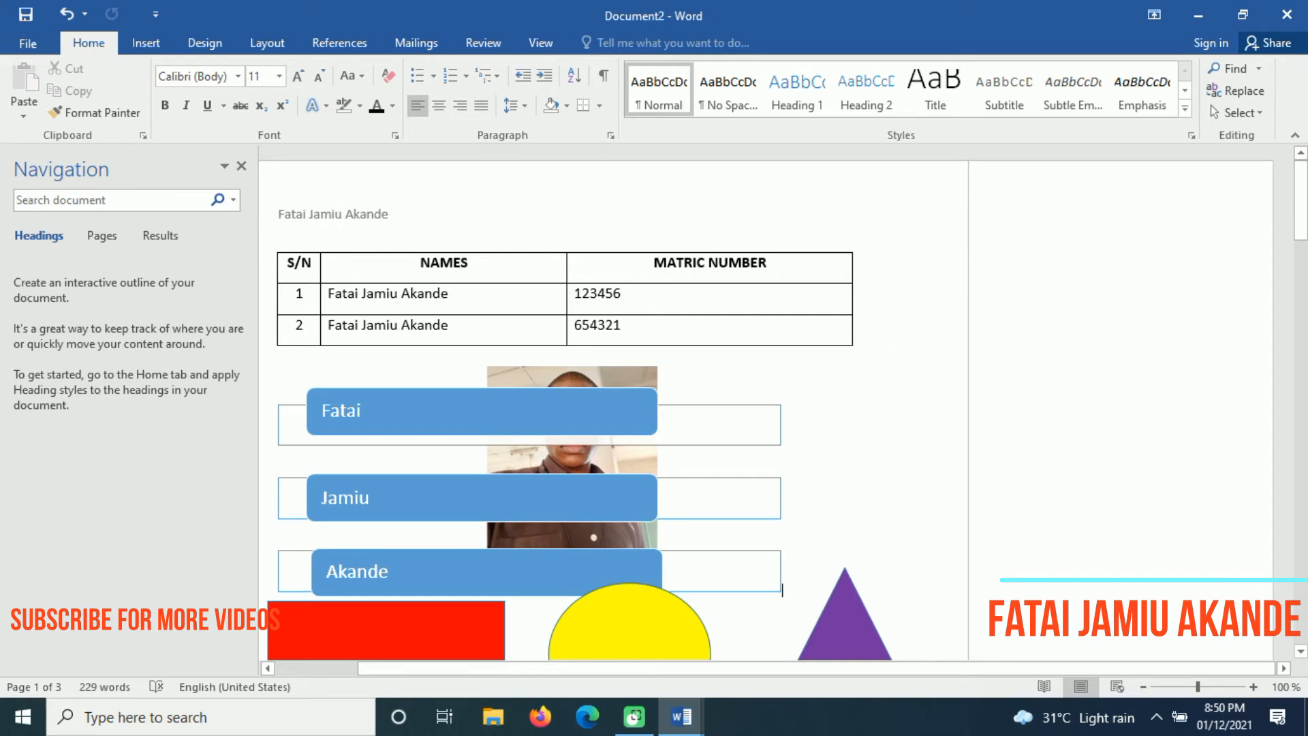
Add the footer text 'Design and Implementation of an online audio application'
{"action": "left_click_drag", "start_coordinate": [1304, 177], "coordinate": [1304, 339]}
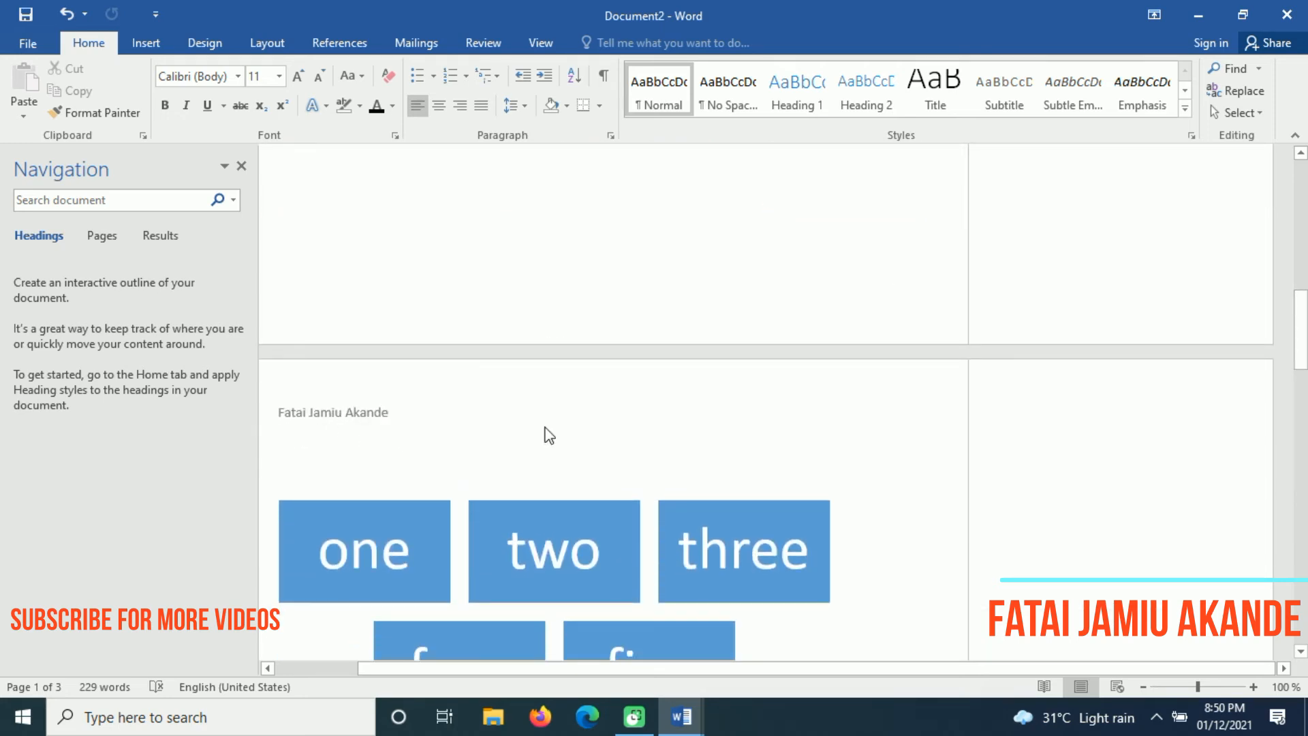
{"action": "left_click_drag", "start_coordinate": [1294, 350], "coordinate": [1299, 210]}
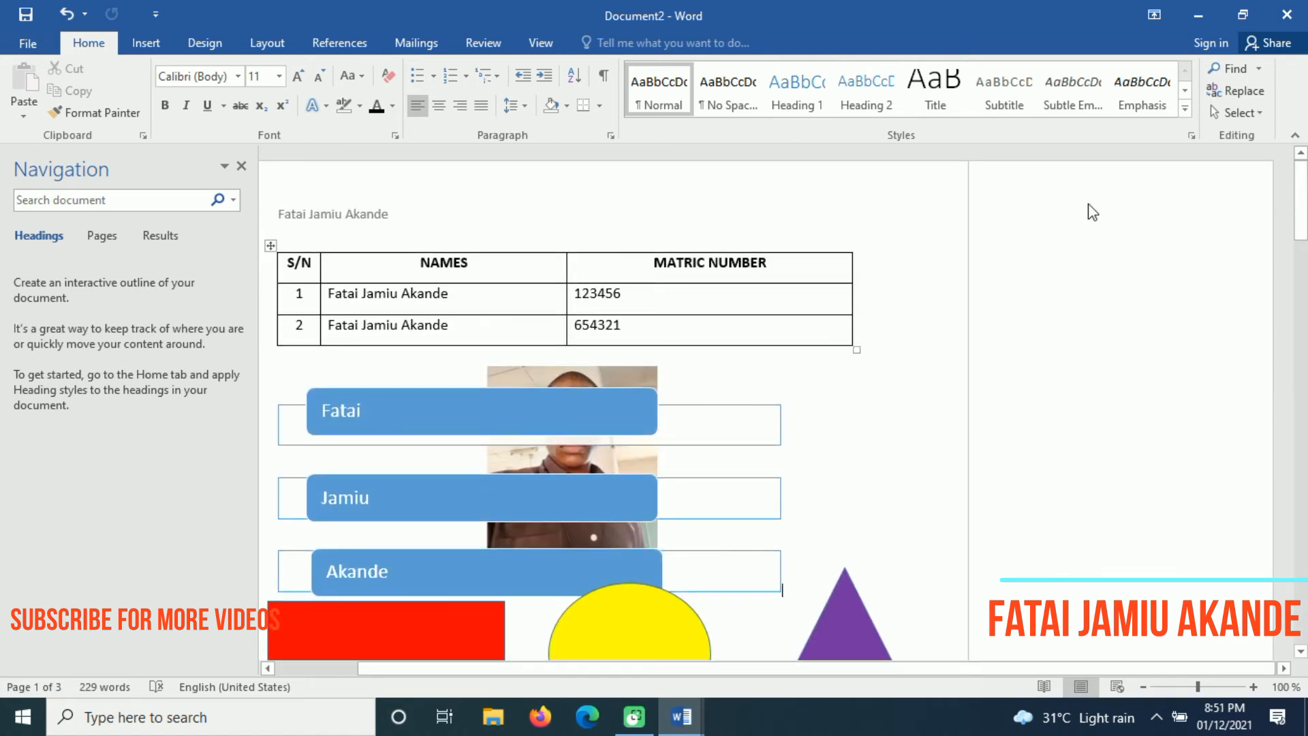
{"action": "left_click_drag", "start_coordinate": [1301, 201], "coordinate": [1302, 301]}
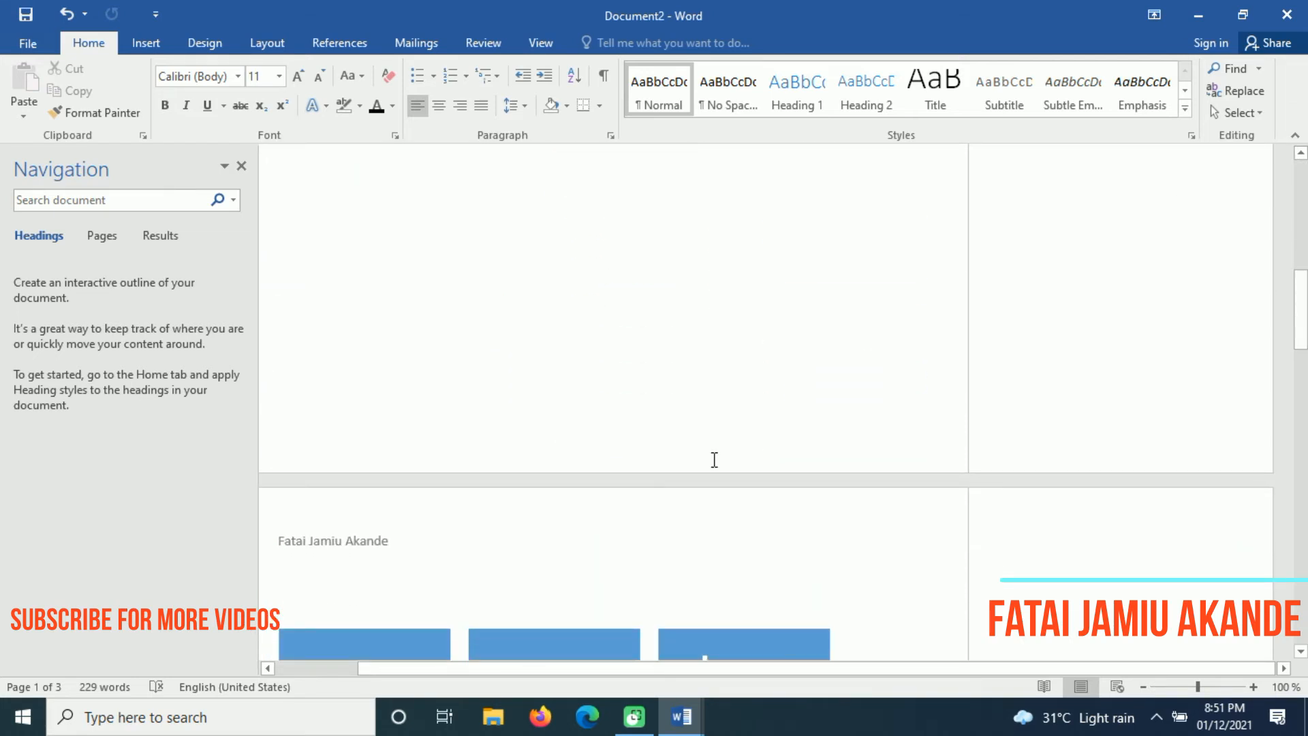
{"action": "double_click", "coordinate": [659, 451]}
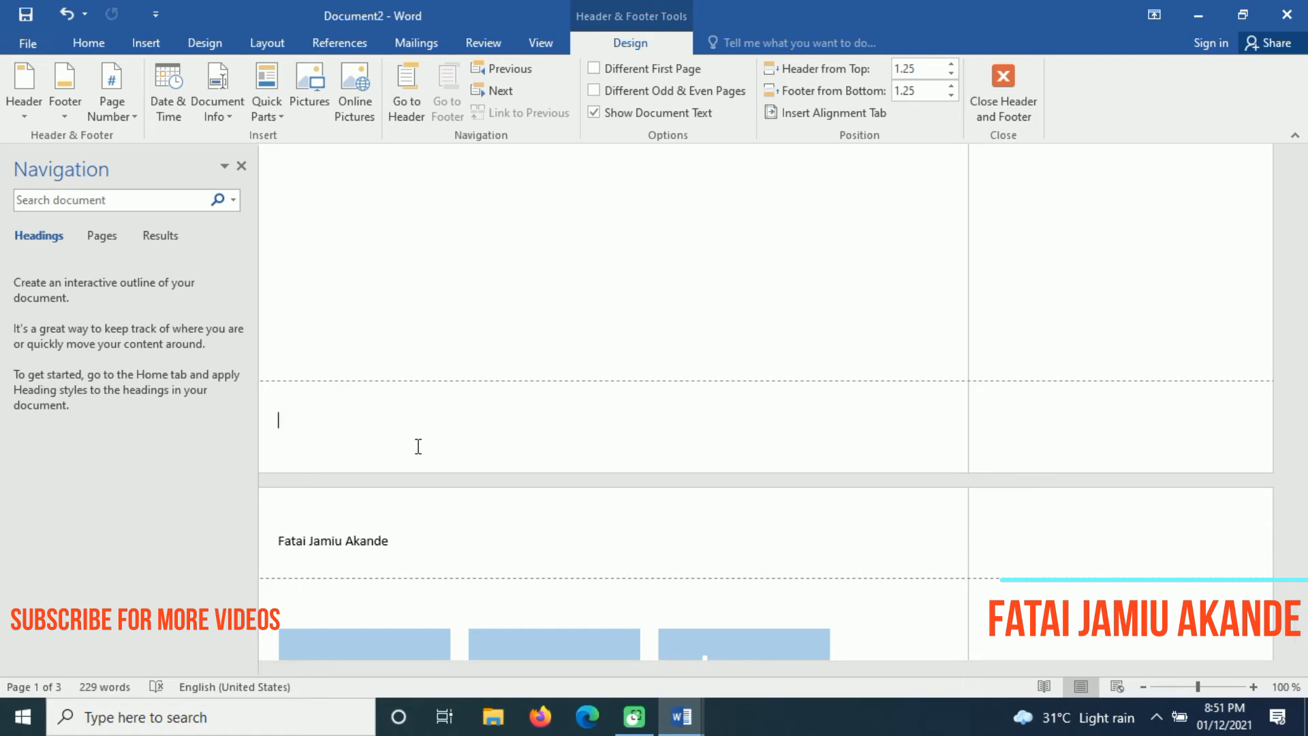
{"action": "type", "text": "Design and Implementation "}
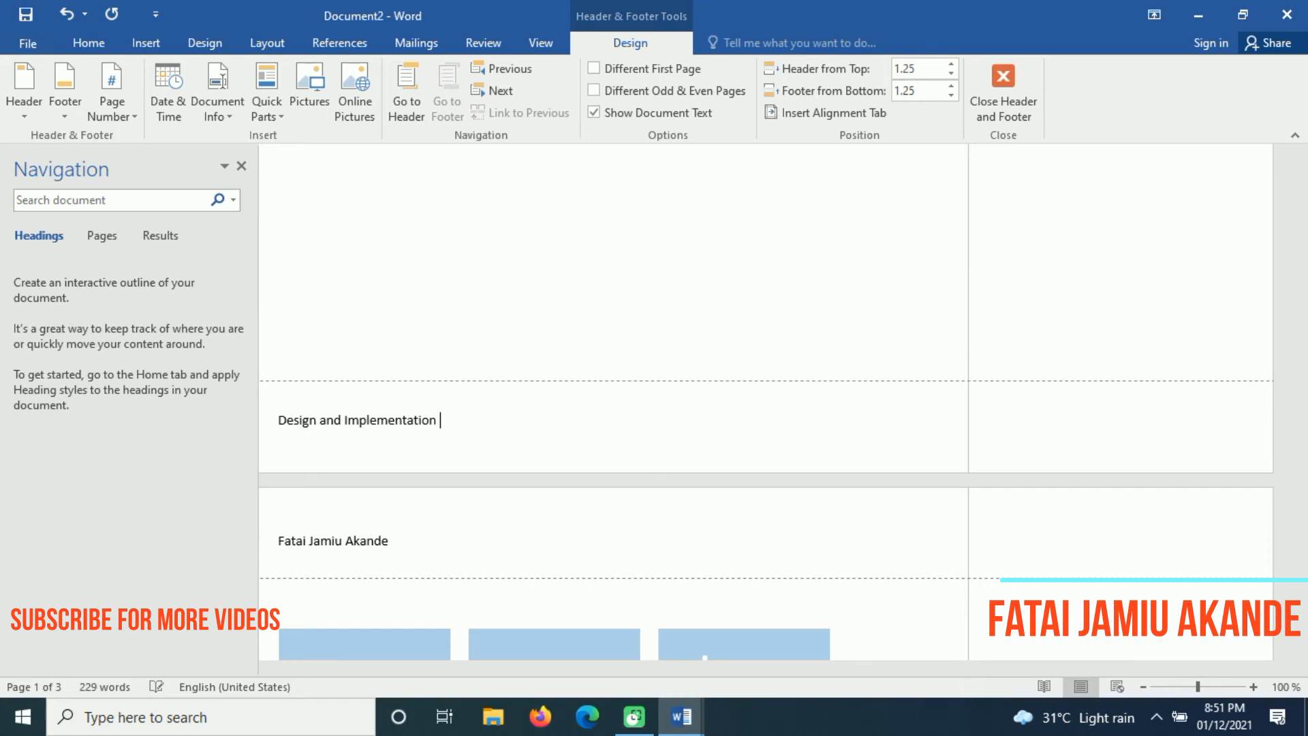
{"action": "type", "text": "oation of an online audio application"}
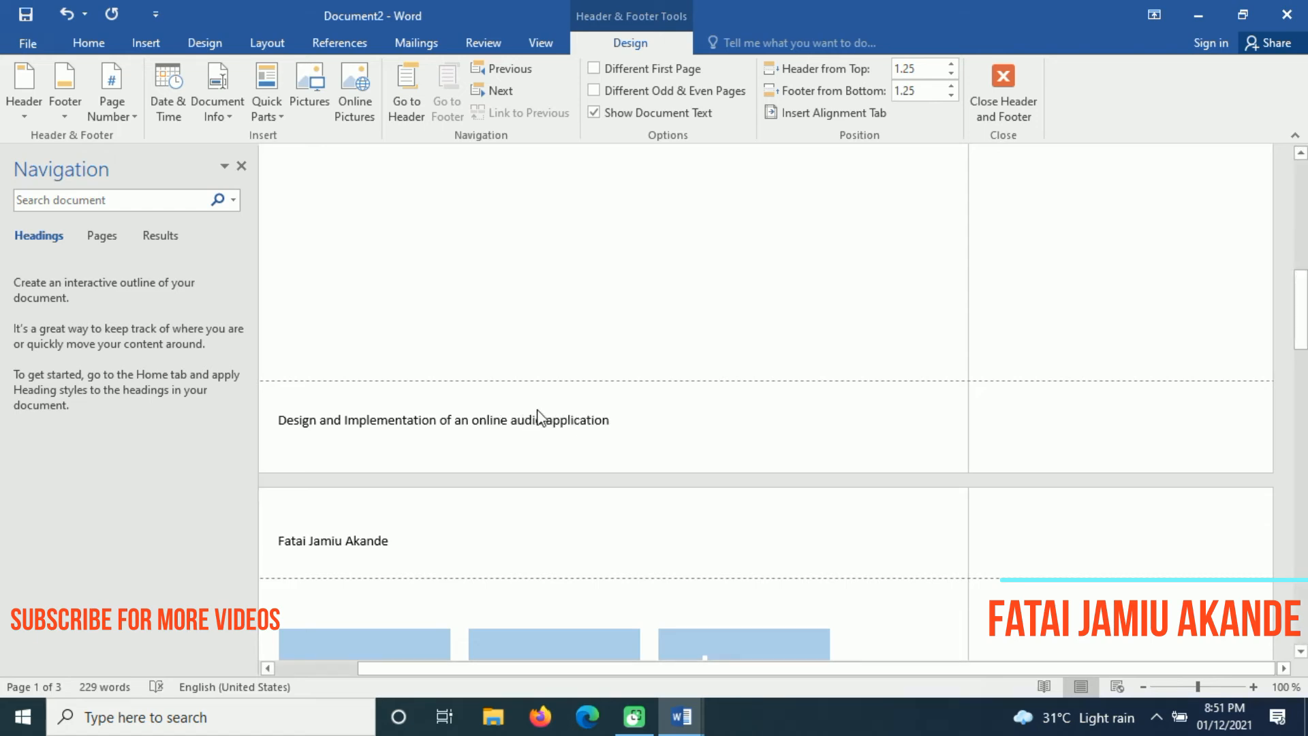
Make the footer title bold italic and close header and footer editing
{"action": "left_click_drag", "start_coordinate": [621, 426], "coordinate": [313, 423]}
{"action": "left_click", "coordinate": [295, 365]}
{"action": "left_click", "coordinate": [275, 366]}
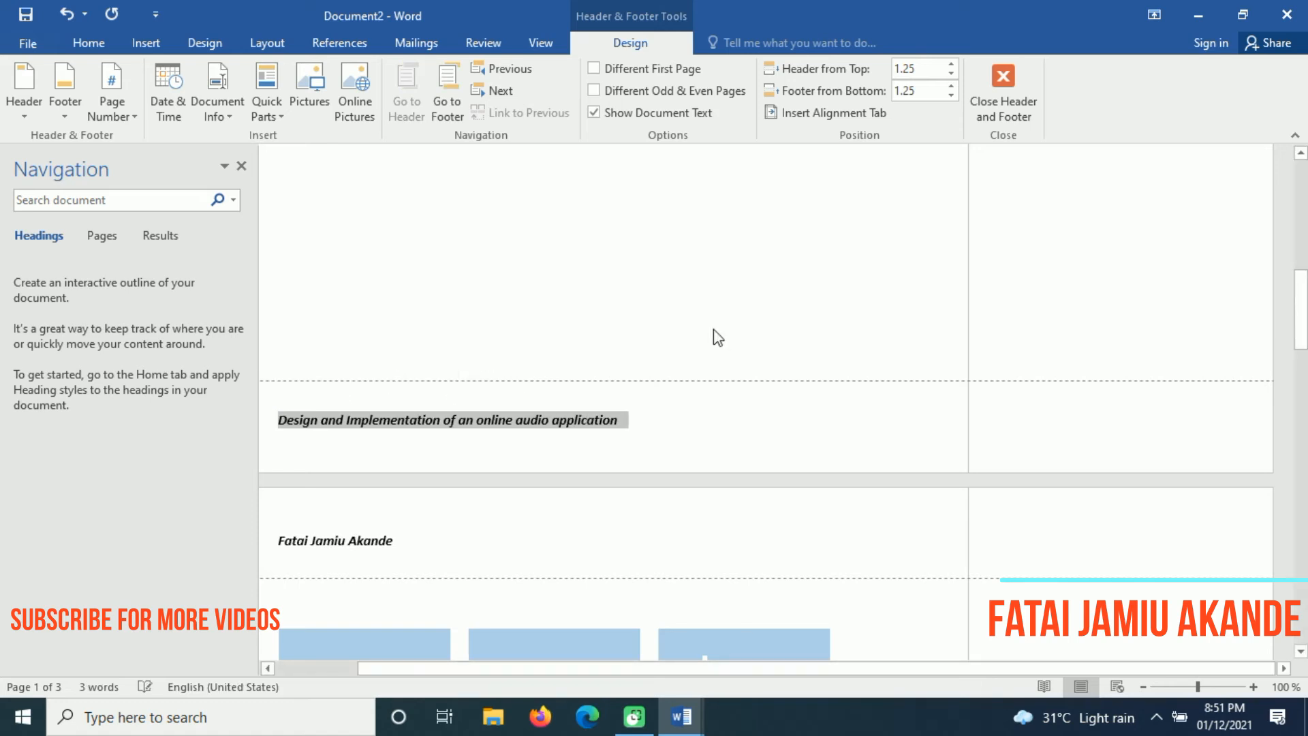
{"action": "double_click", "coordinate": [757, 317]}
{"action": "left_click_drag", "start_coordinate": [1301, 287], "coordinate": [1301, 460]}
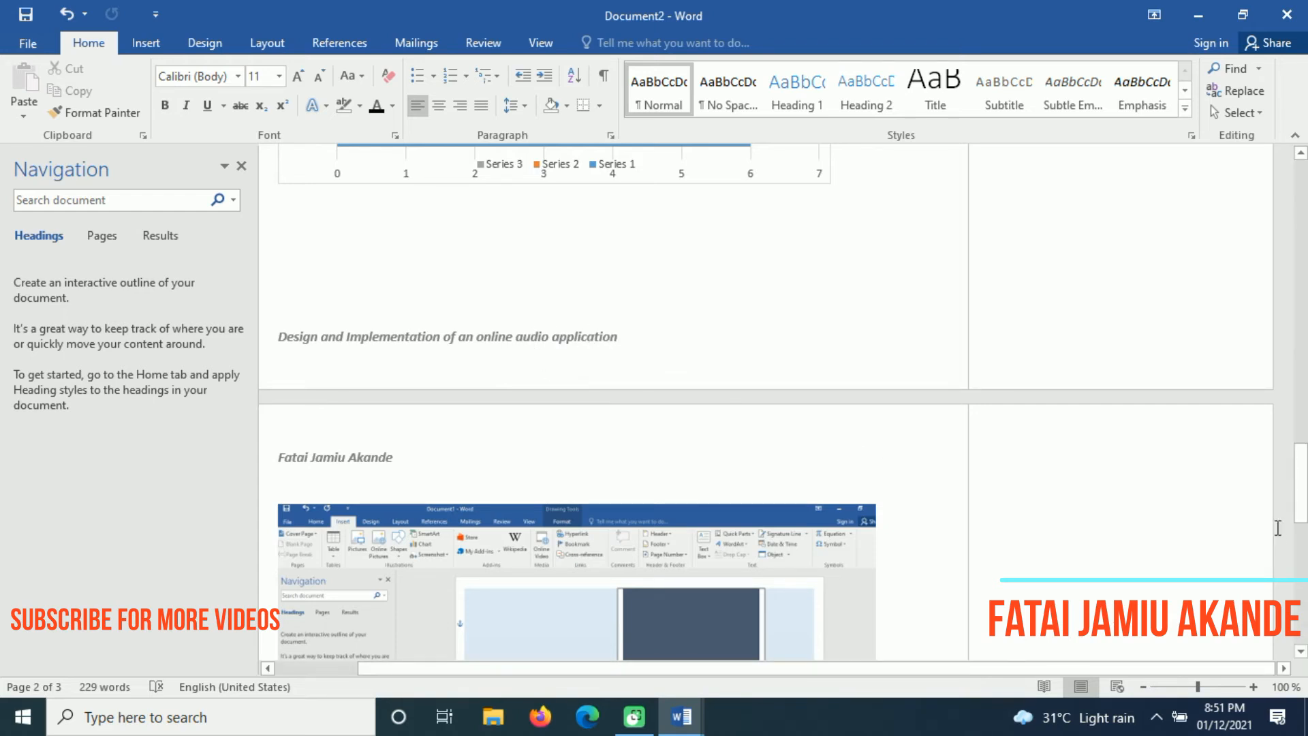
Display the Bottom of Page number styles under Insert > Page Number
{"action": "left_click_drag", "start_coordinate": [1304, 521], "coordinate": [1301, 174]}
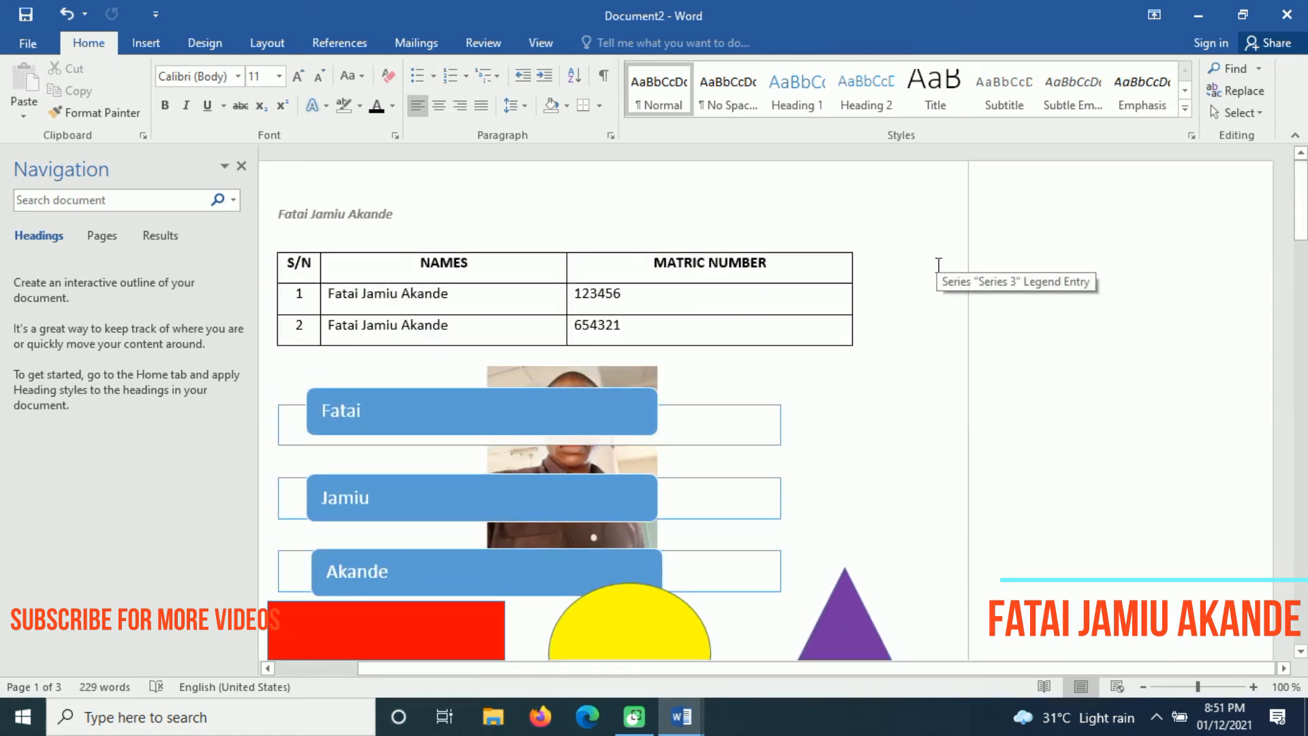
{"action": "left_click", "coordinate": [145, 43]}
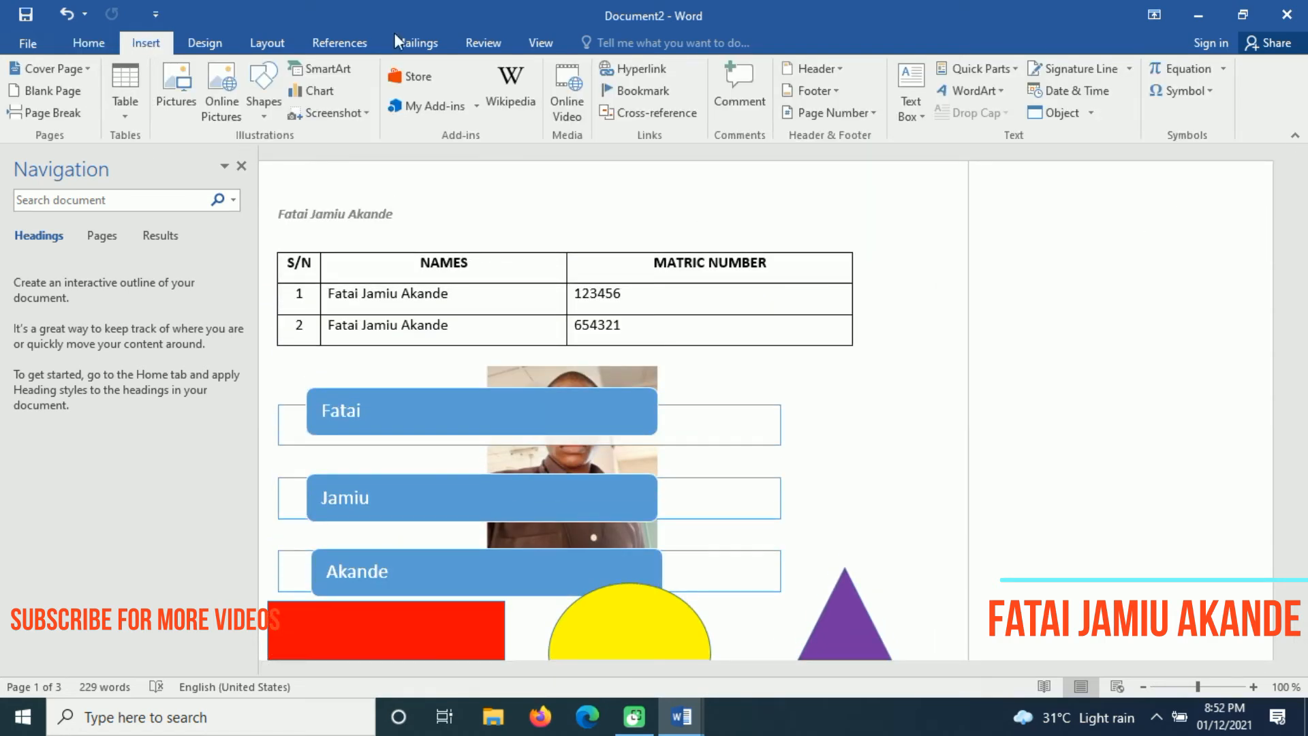
{"action": "left_click", "coordinate": [853, 115]}
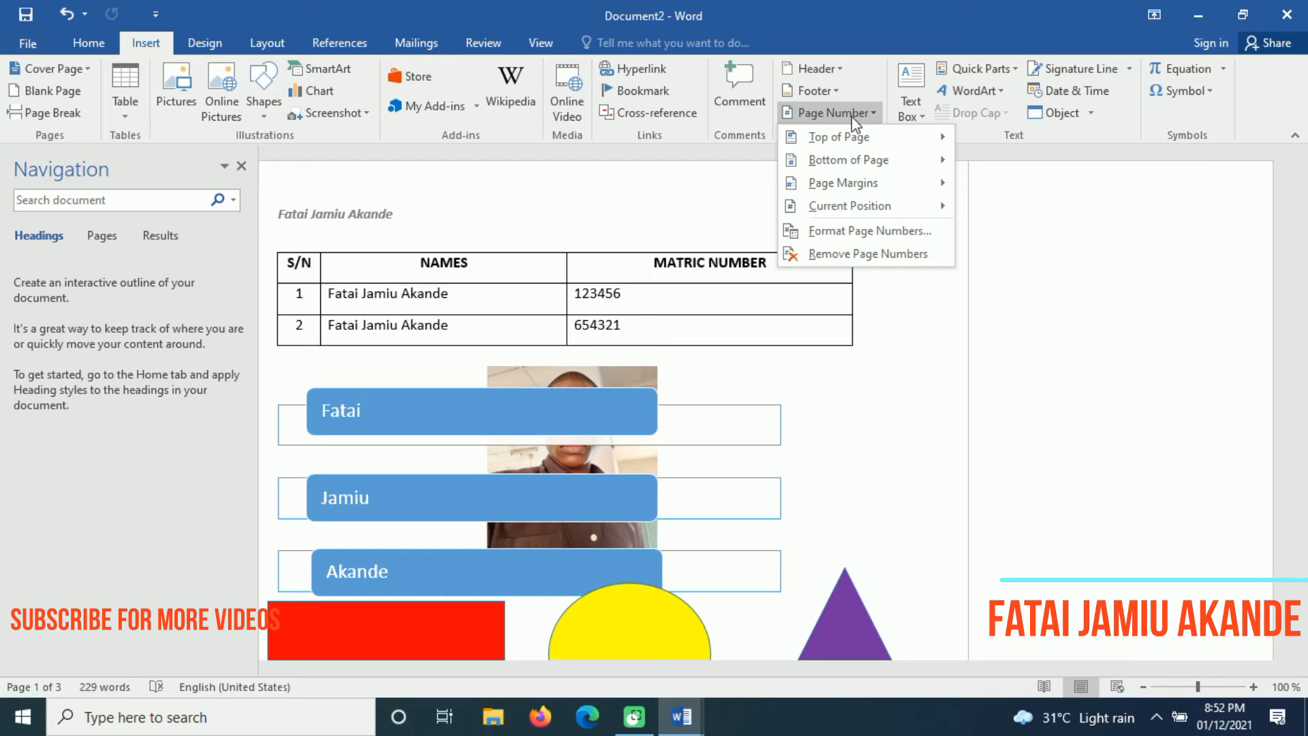
{"action": "mouse_move", "coordinate": [864, 138]}
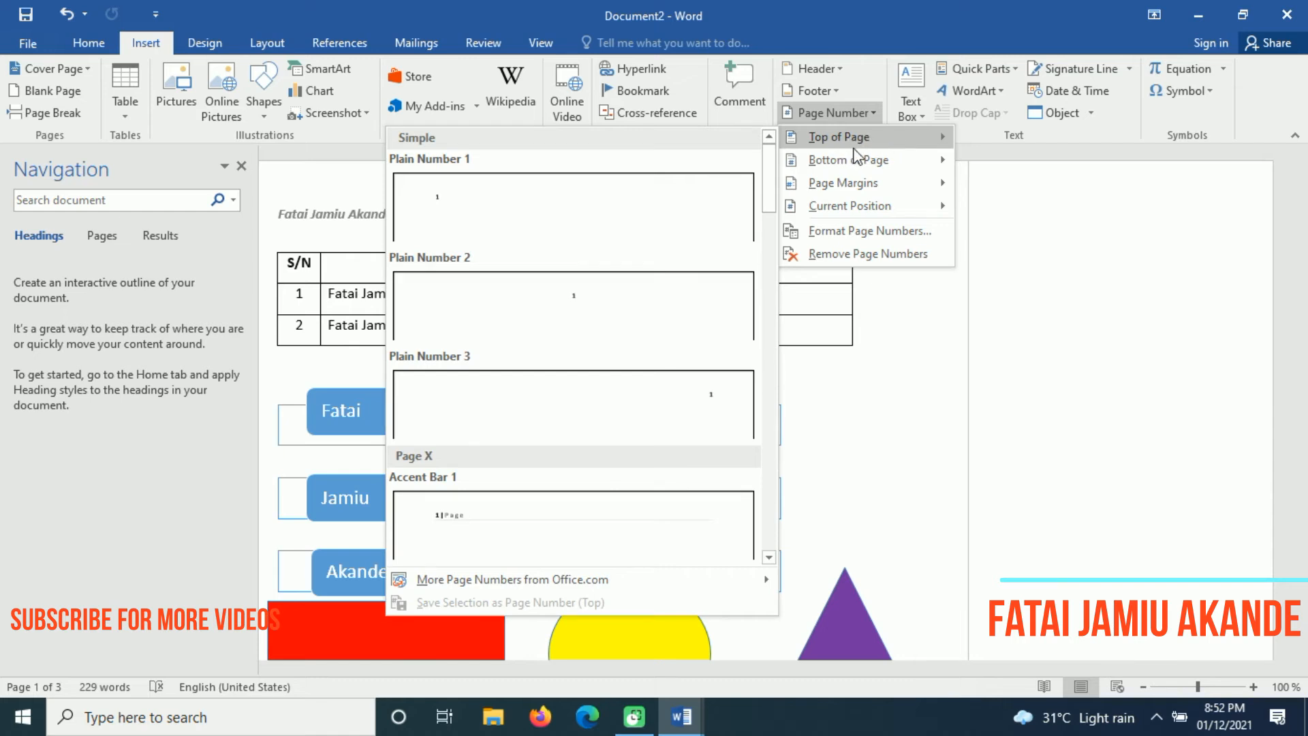
{"action": "mouse_move", "coordinate": [864, 161]}
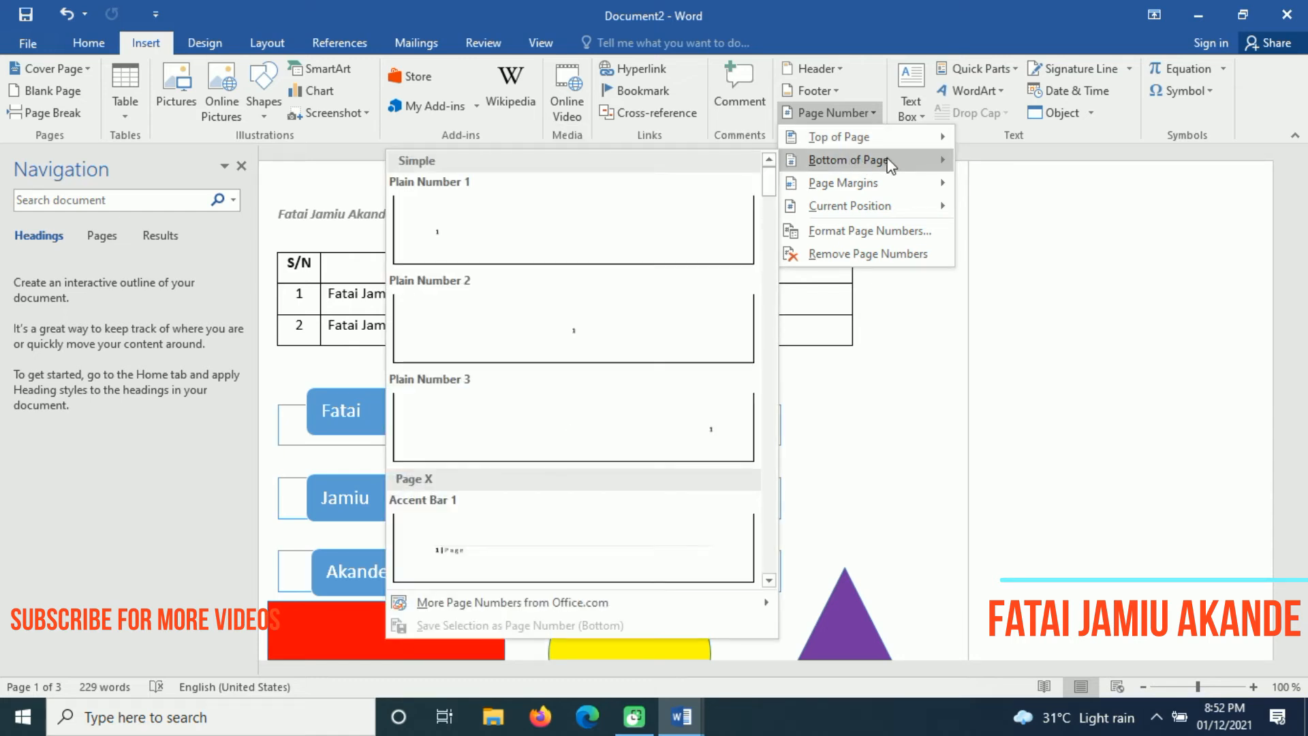
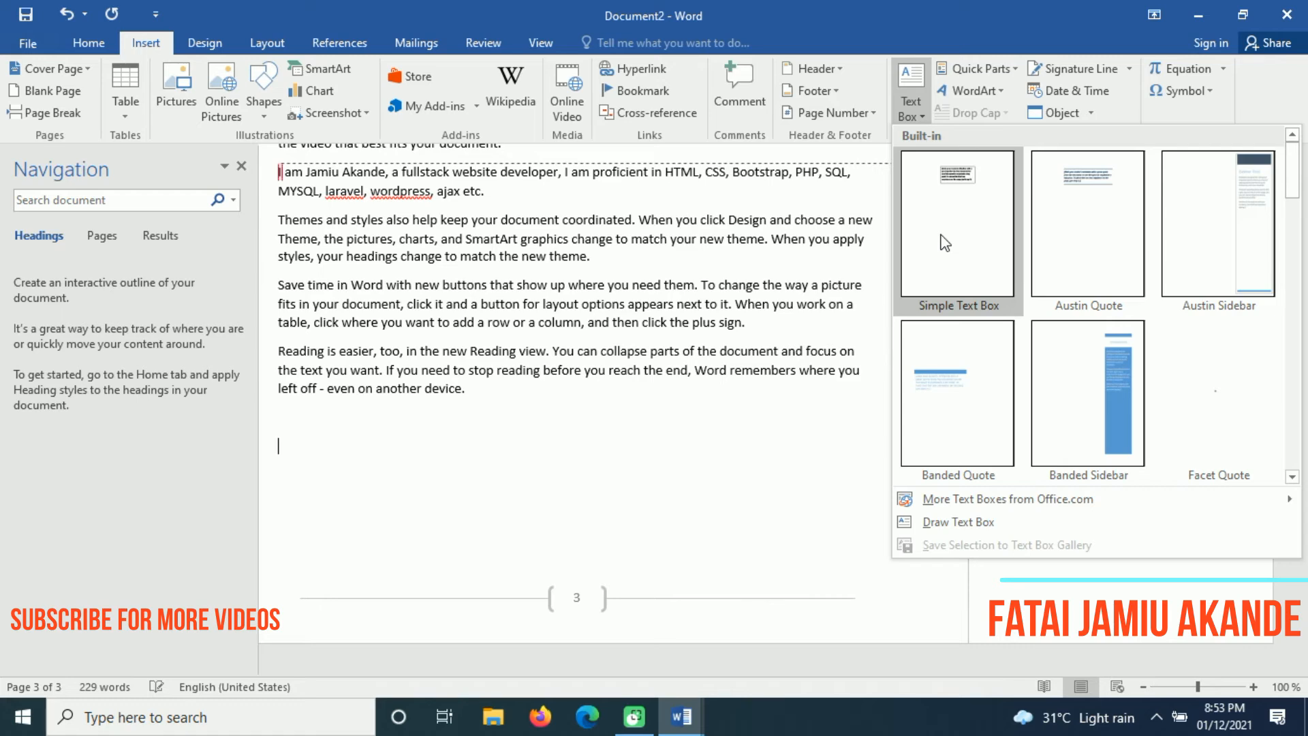
Insert a Simple Text Box quote placeholder near the top of page 4
{"action": "left_click", "coordinate": [943, 242]}
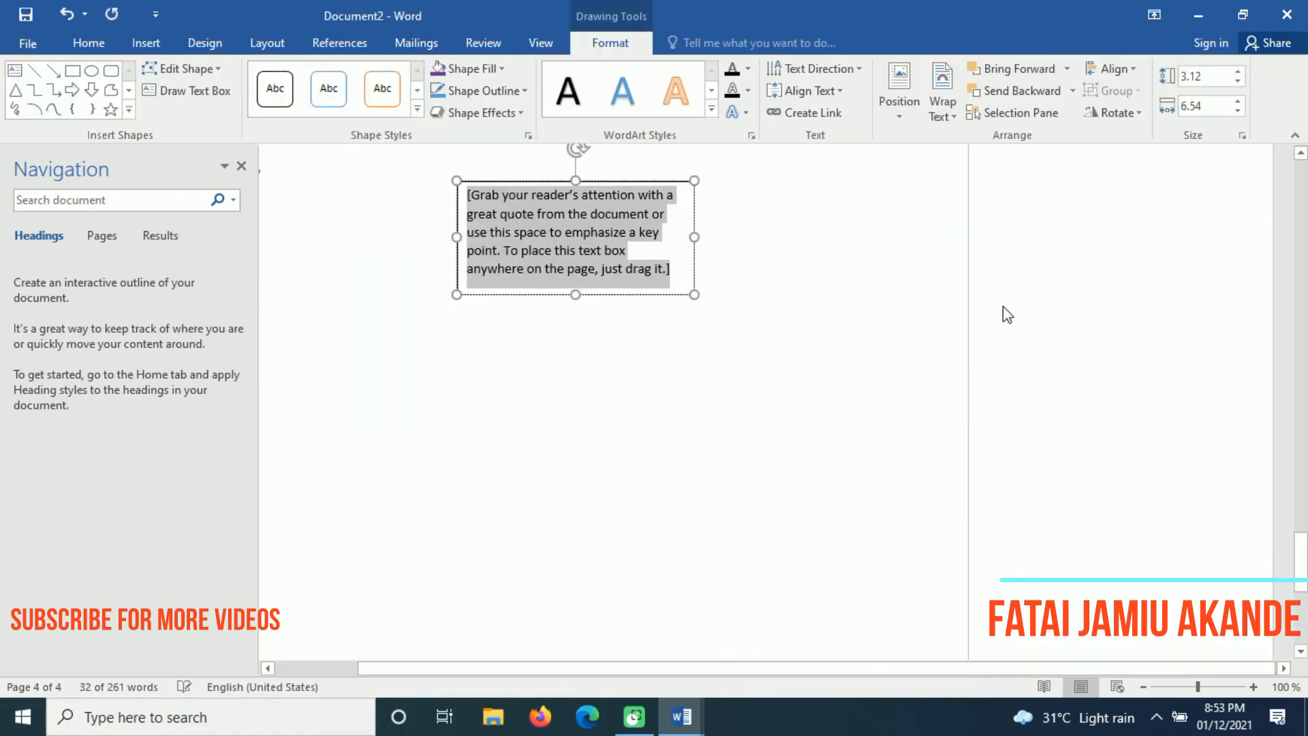
{"action": "left_click_drag", "start_coordinate": [1302, 558], "coordinate": [1303, 519]}
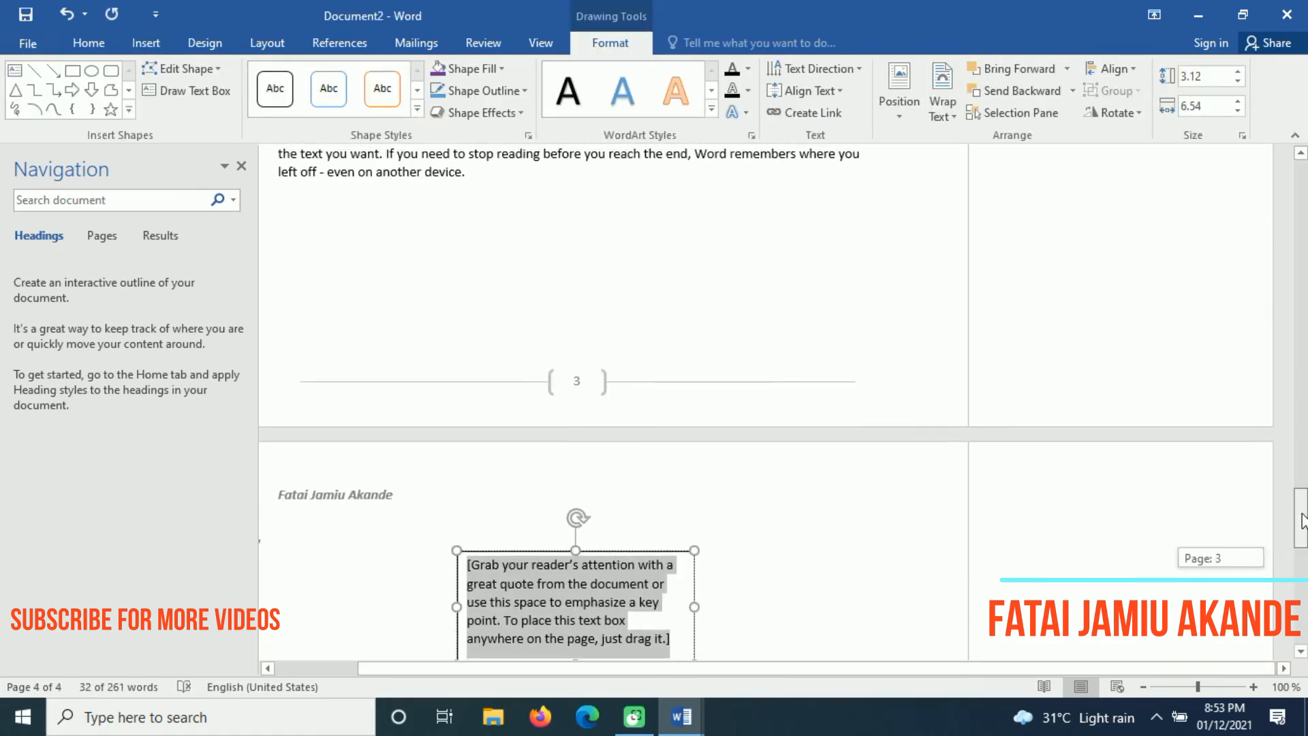
{"action": "scroll", "coordinate": [834, 419], "scroll_direction": "down", "scroll_amount": 4}
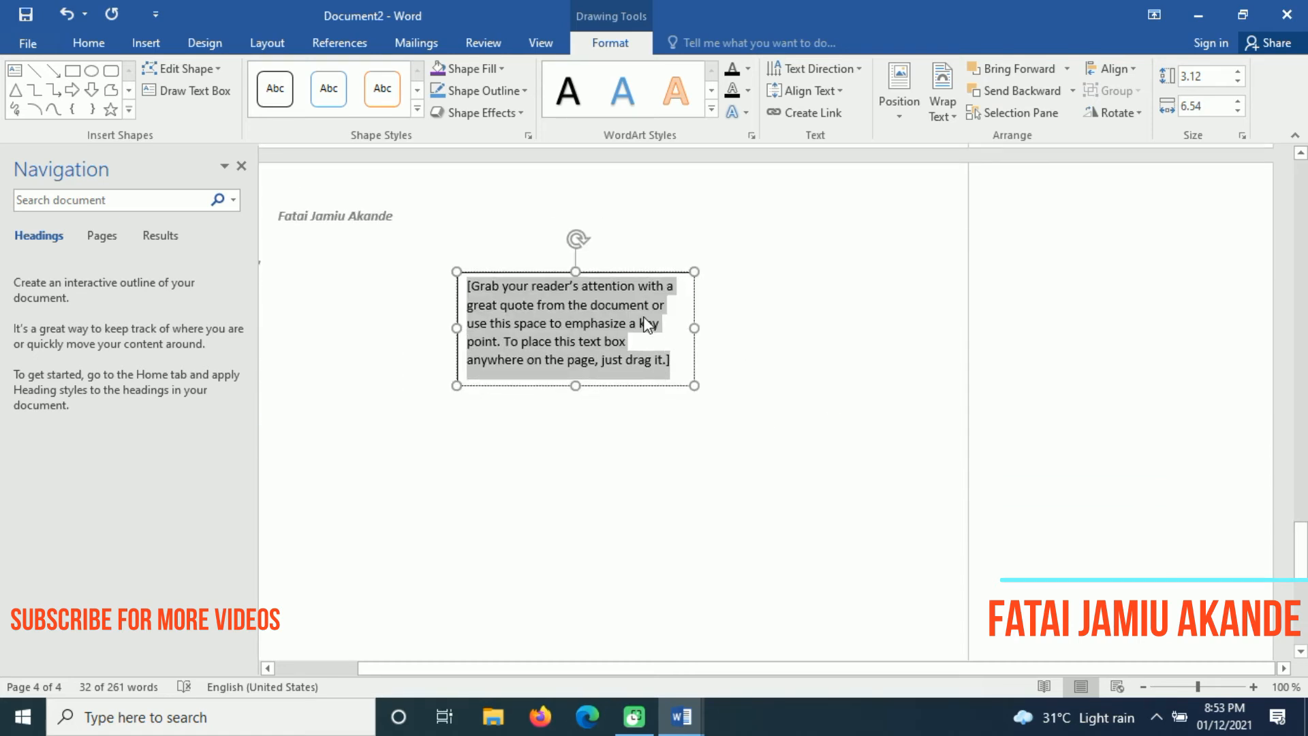
{"action": "left_click", "coordinate": [829, 443]}
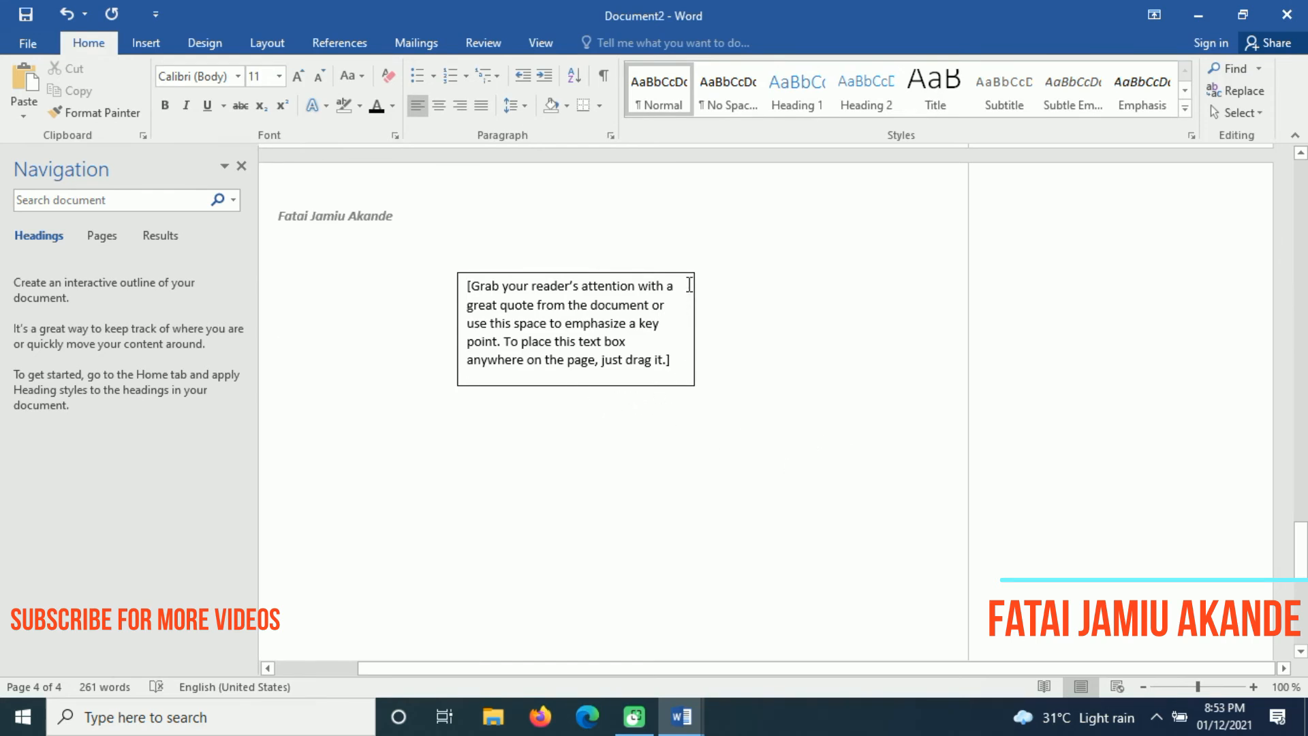
Remove the quote text box's border with Shape Outline > No Outline
{"action": "left_click", "coordinate": [617, 302]}
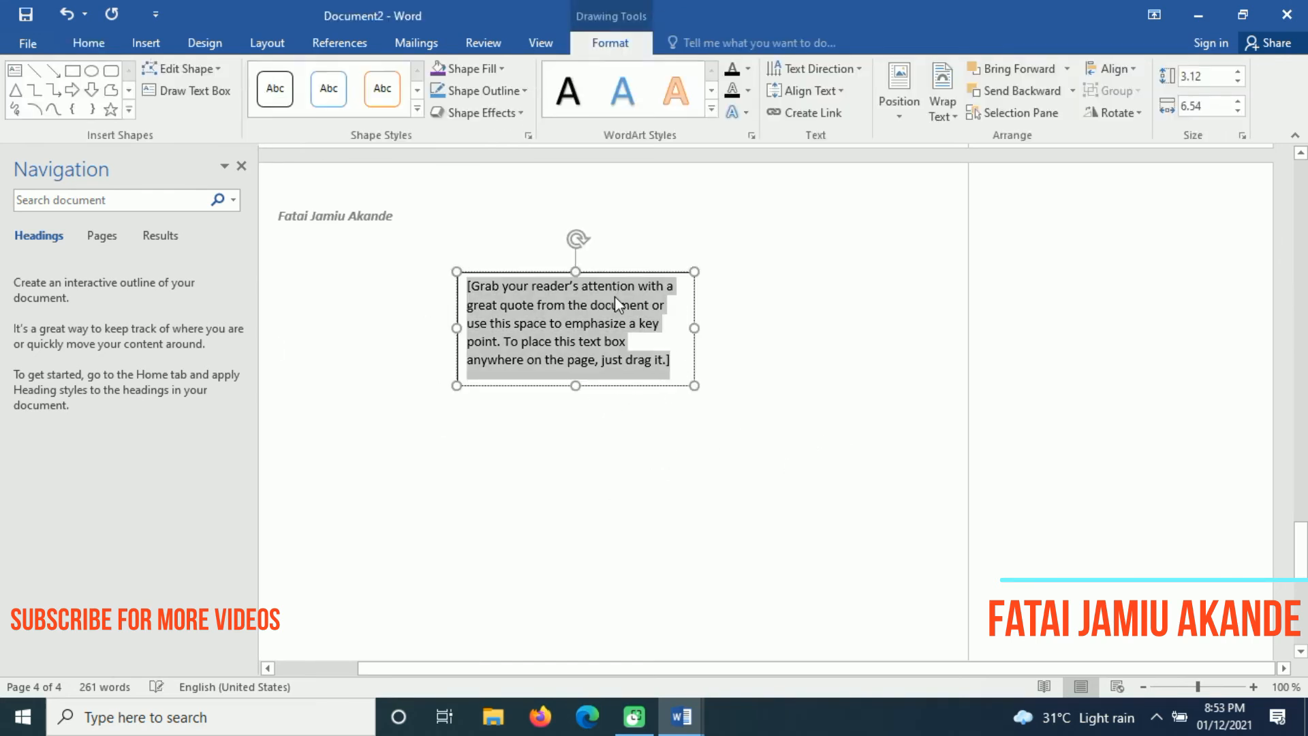
{"action": "left_click", "coordinate": [695, 361]}
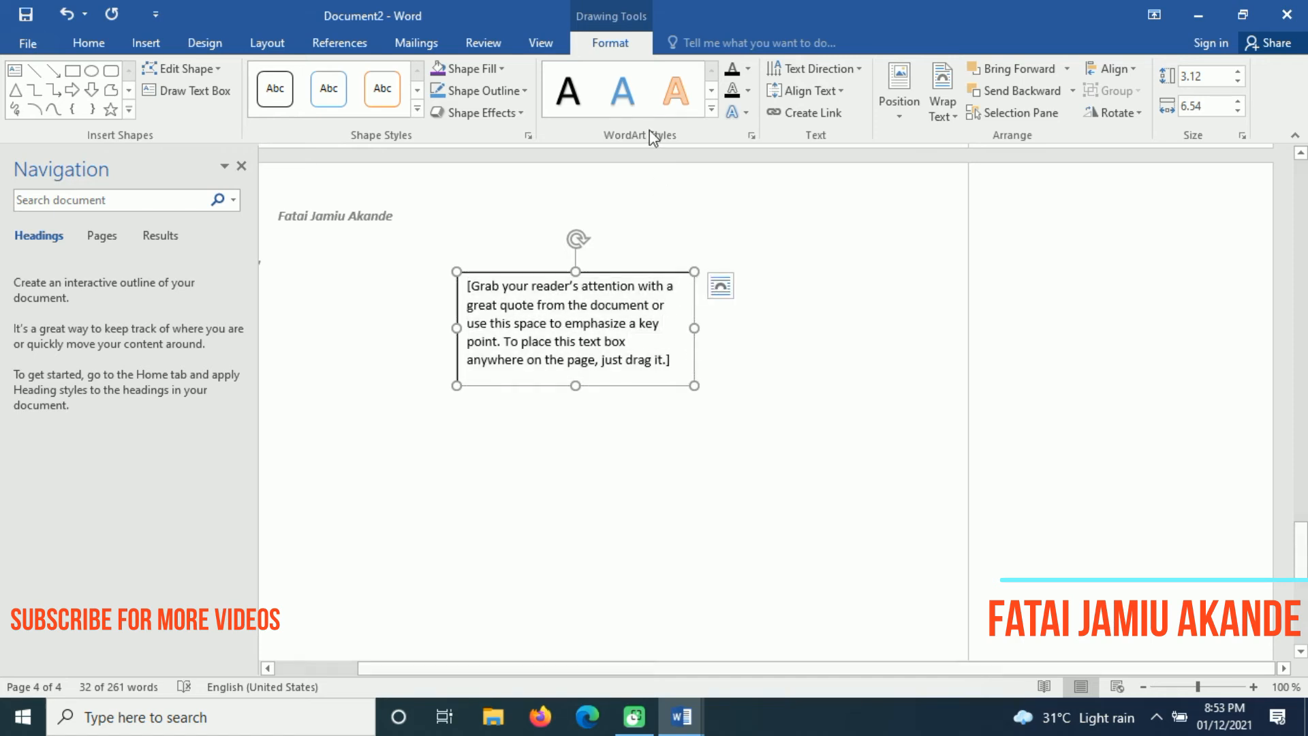
{"action": "left_click", "coordinate": [525, 91]}
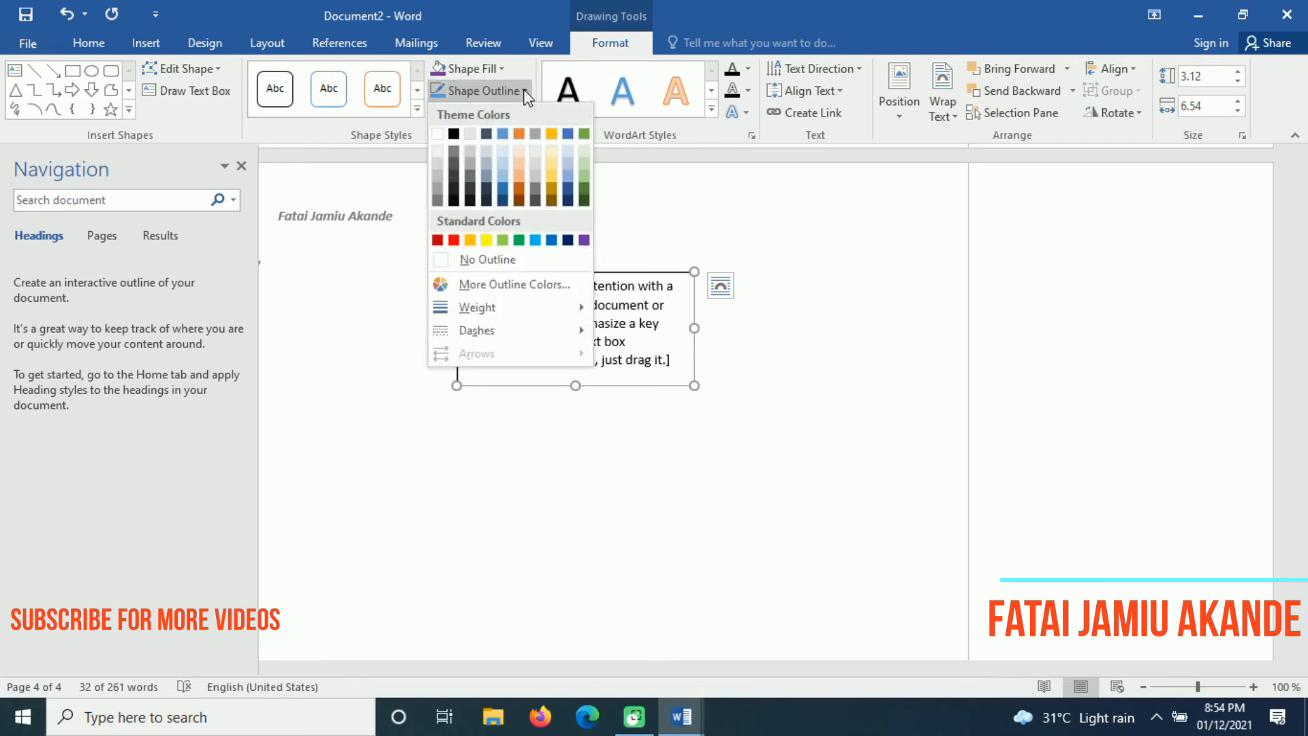
{"action": "left_click", "coordinate": [506, 261]}
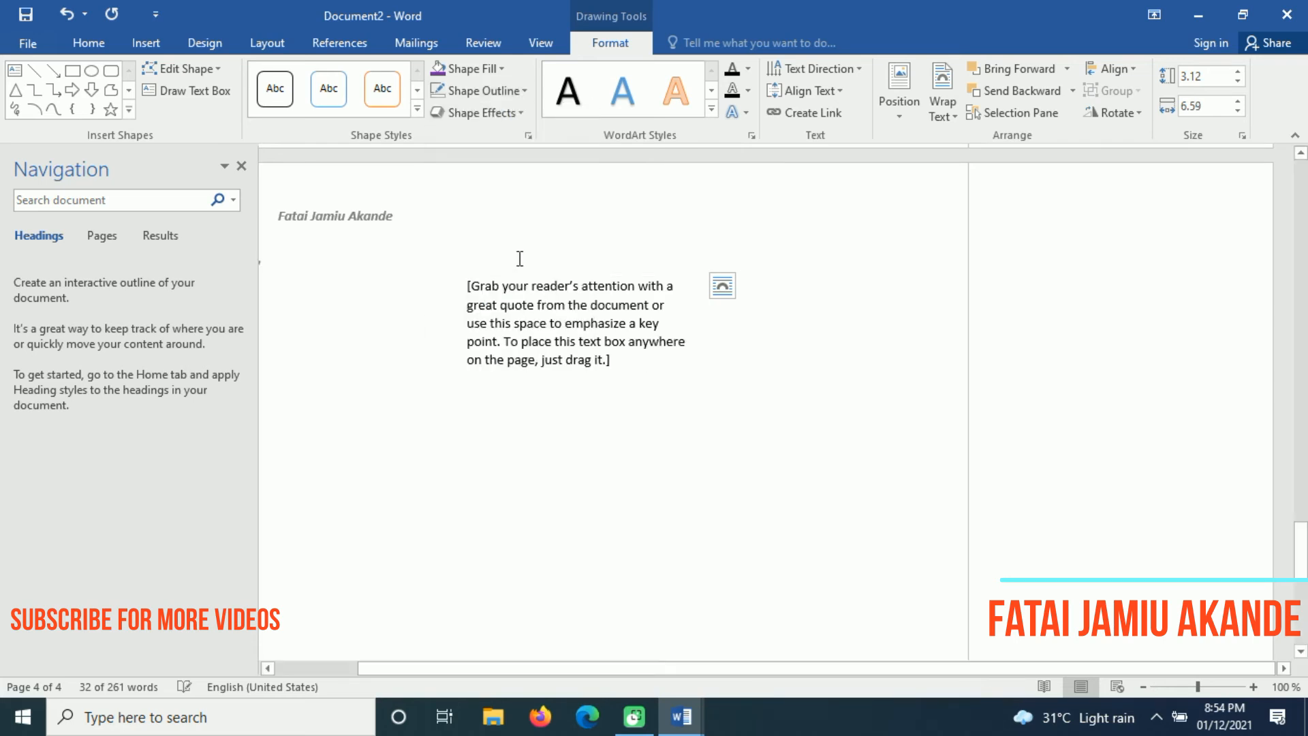
{"action": "left_click", "coordinate": [580, 498]}
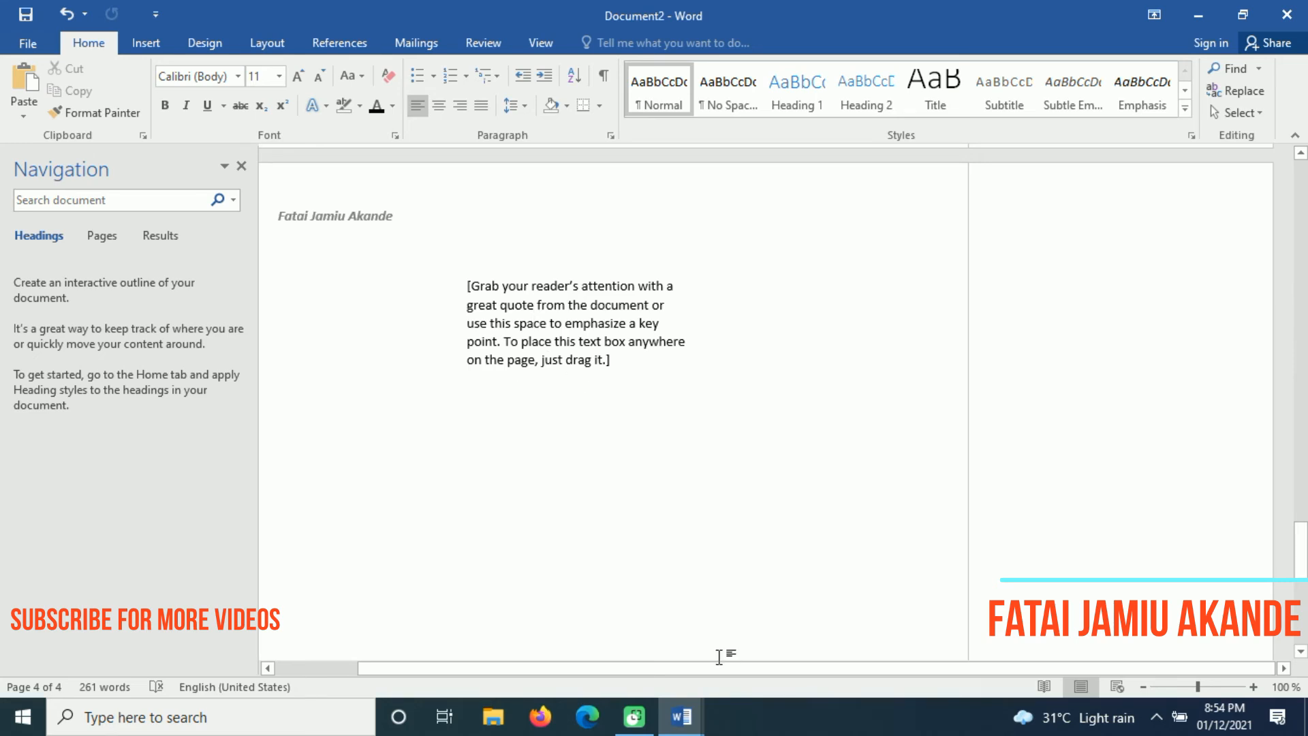
{"action": "left_click", "coordinate": [591, 355]}
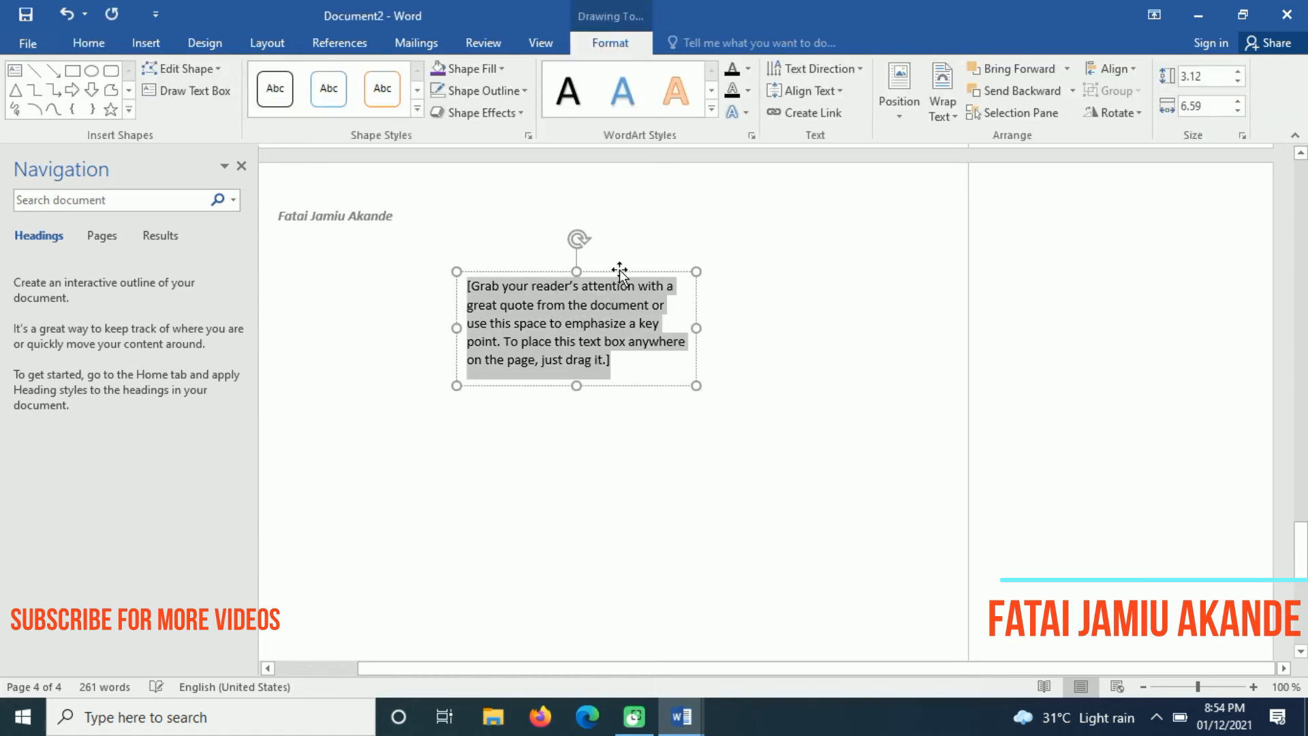
Move the quote box up onto page 3 beneath the last paragraph
{"action": "left_click_drag", "start_coordinate": [619, 269], "coordinate": [543, 250]}
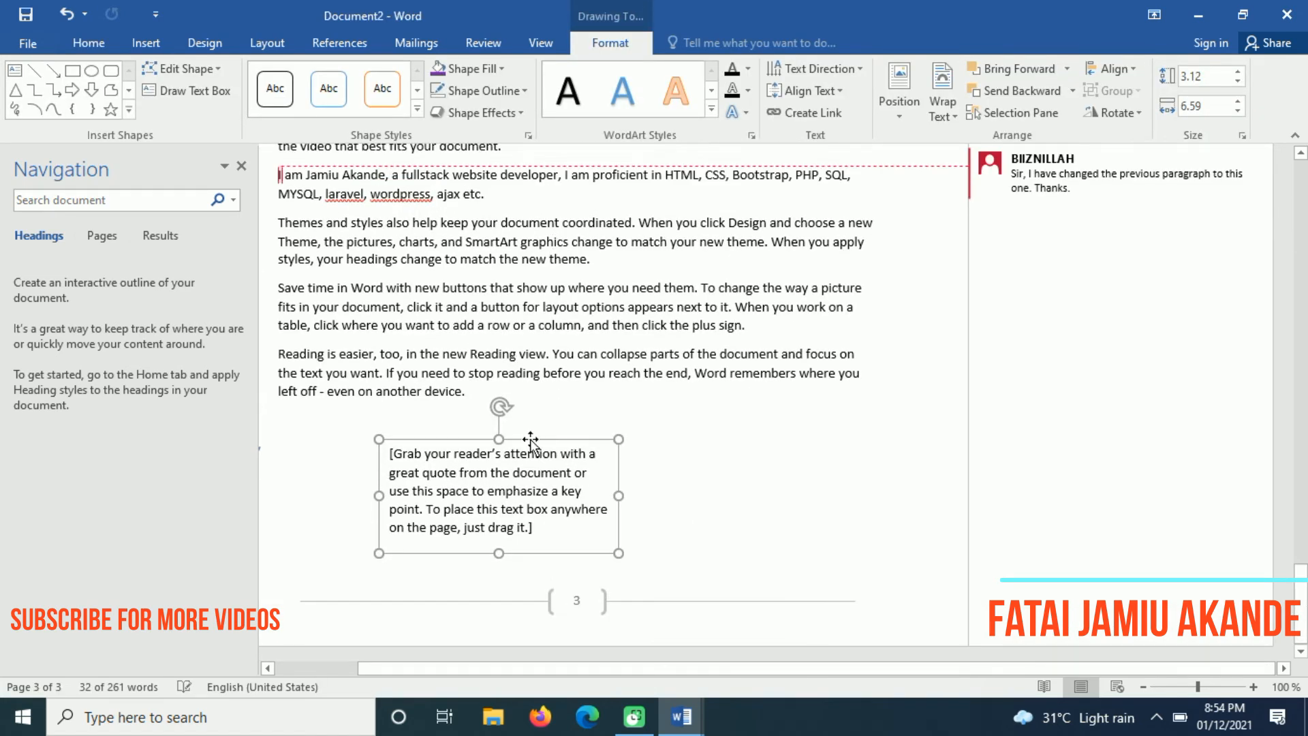
{"action": "left_click_drag", "start_coordinate": [535, 442], "coordinate": [691, 503]}
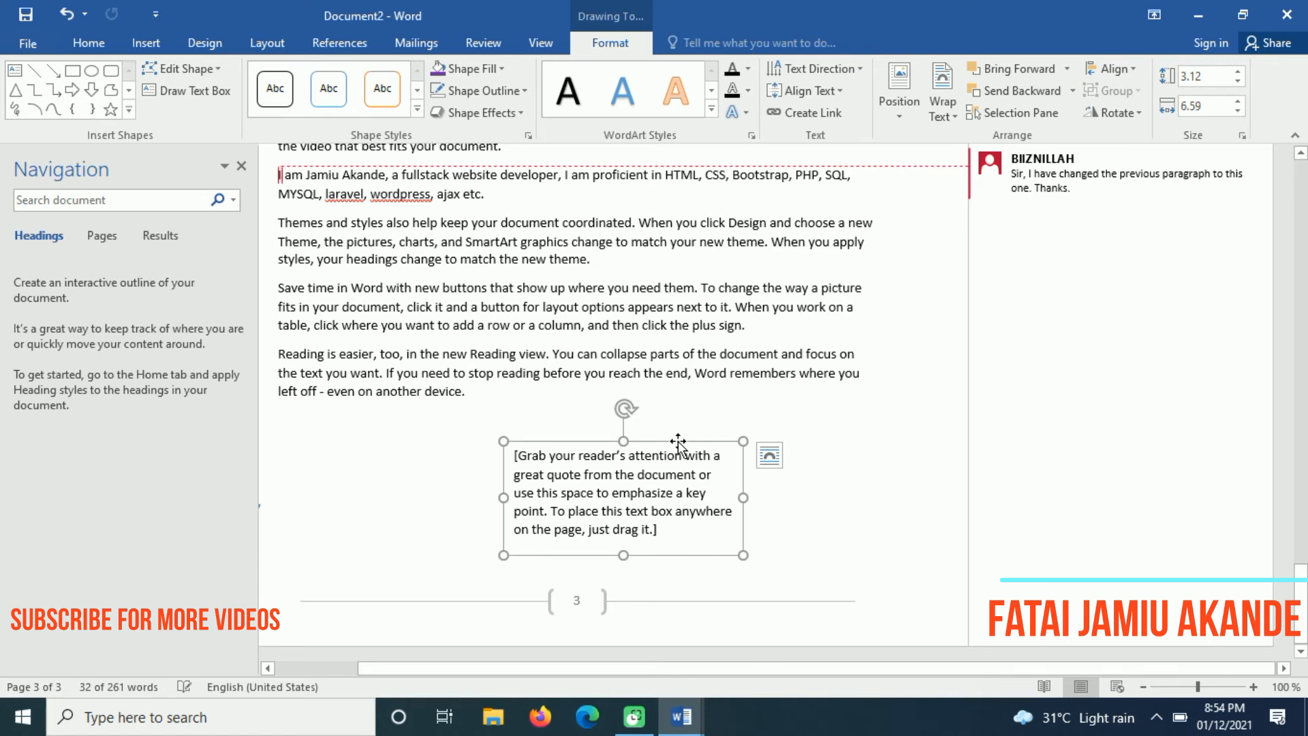
{"action": "left_click_drag", "start_coordinate": [677, 444], "coordinate": [731, 442]}
Give the quote box No Fill and fine-tune its position below the paragraph
{"action": "left_click", "coordinate": [502, 67]}
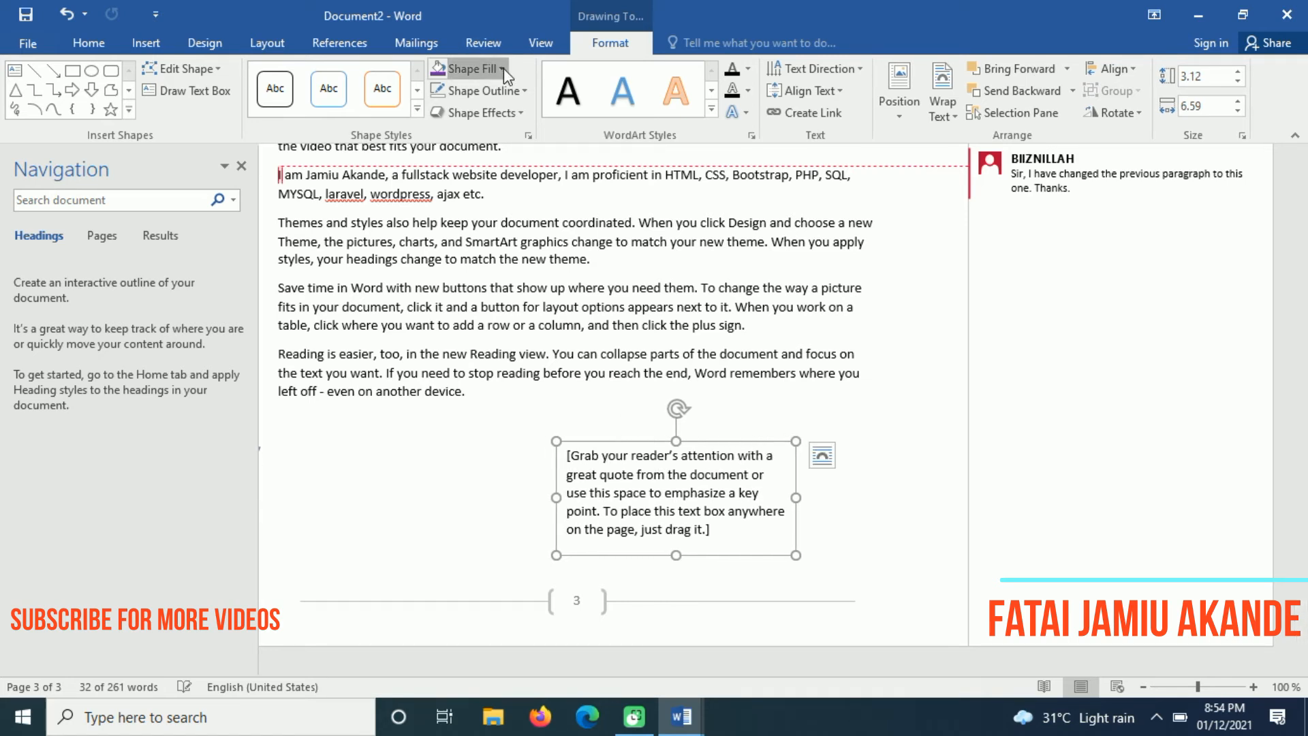
{"action": "left_click", "coordinate": [497, 235]}
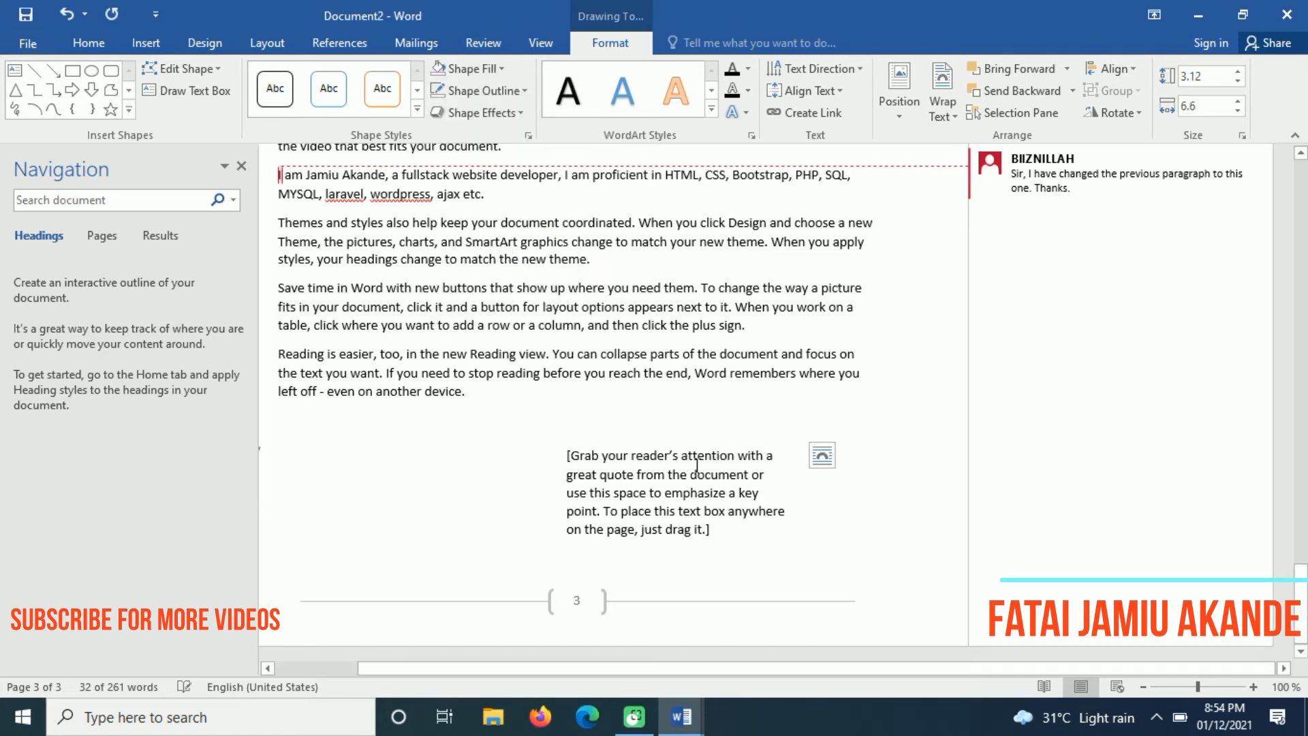
{"action": "left_click_drag", "start_coordinate": [720, 422], "coordinate": [763, 433]}
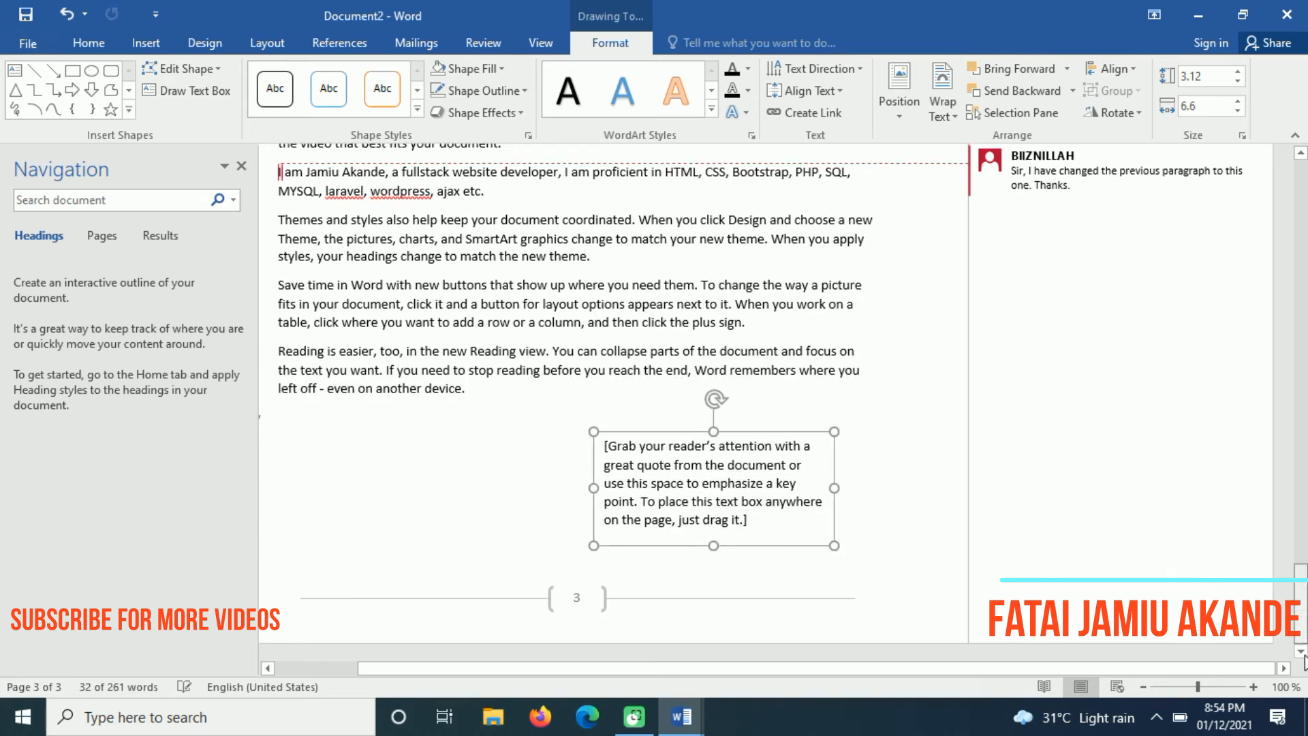
{"action": "left_click_drag", "start_coordinate": [795, 429], "coordinate": [749, 470]}
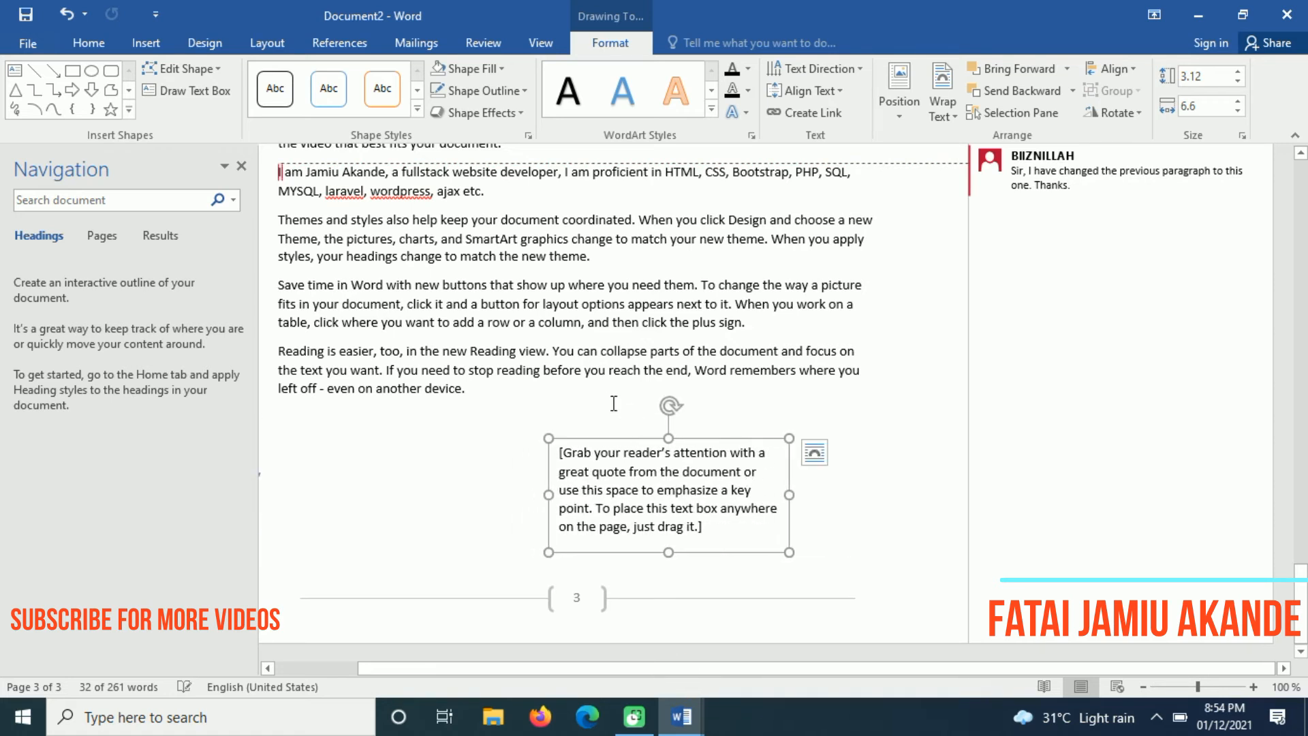
{"action": "left_click", "coordinate": [606, 400]}
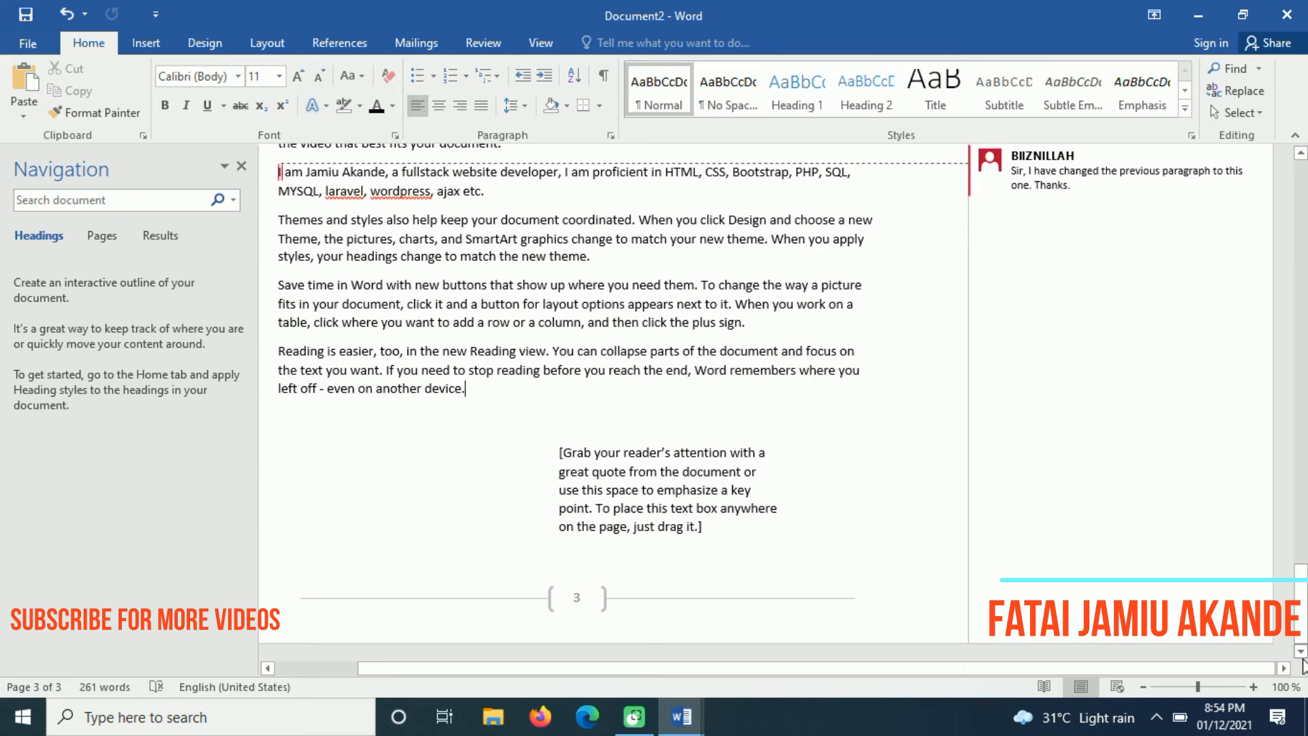
Insert a page break after the body text and type 'Crt + Enter to go a new page' on page 4
{"action": "left_click", "coordinate": [145, 43]}
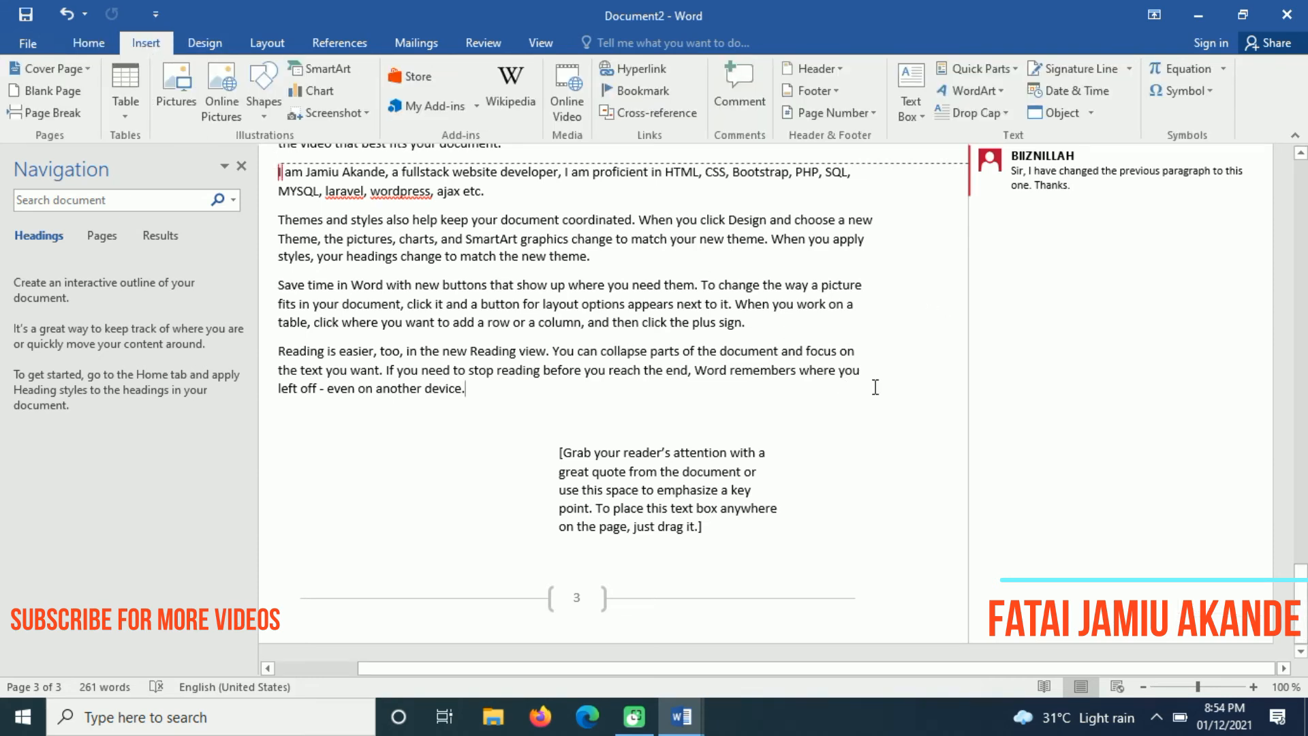
{"action": "left_click", "coordinate": [765, 543]}
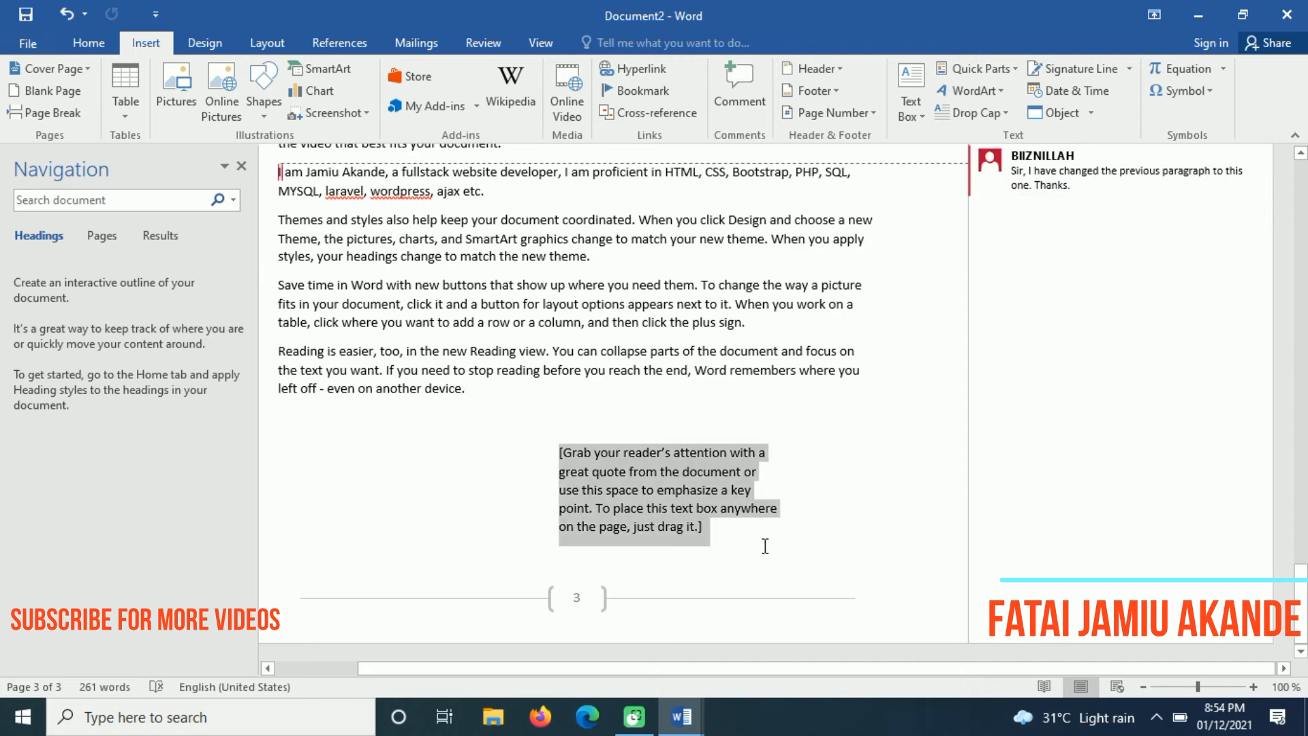
{"action": "left_click", "coordinate": [821, 547]}
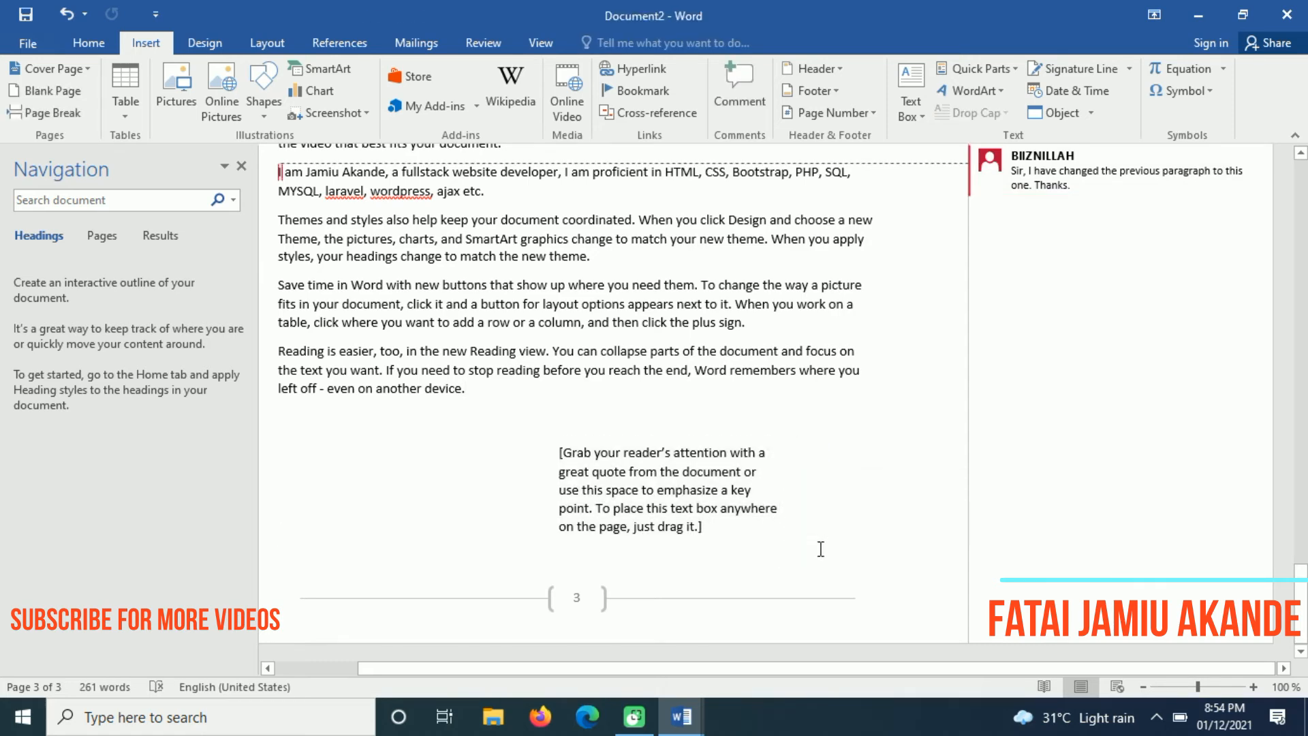
{"action": "key", "text": "ctrl+Return"}
{"action": "left_click_drag", "start_coordinate": [1303, 518], "coordinate": [1305, 552]}
{"action": "type", "text": "Crt + Enter to go a new pag"}
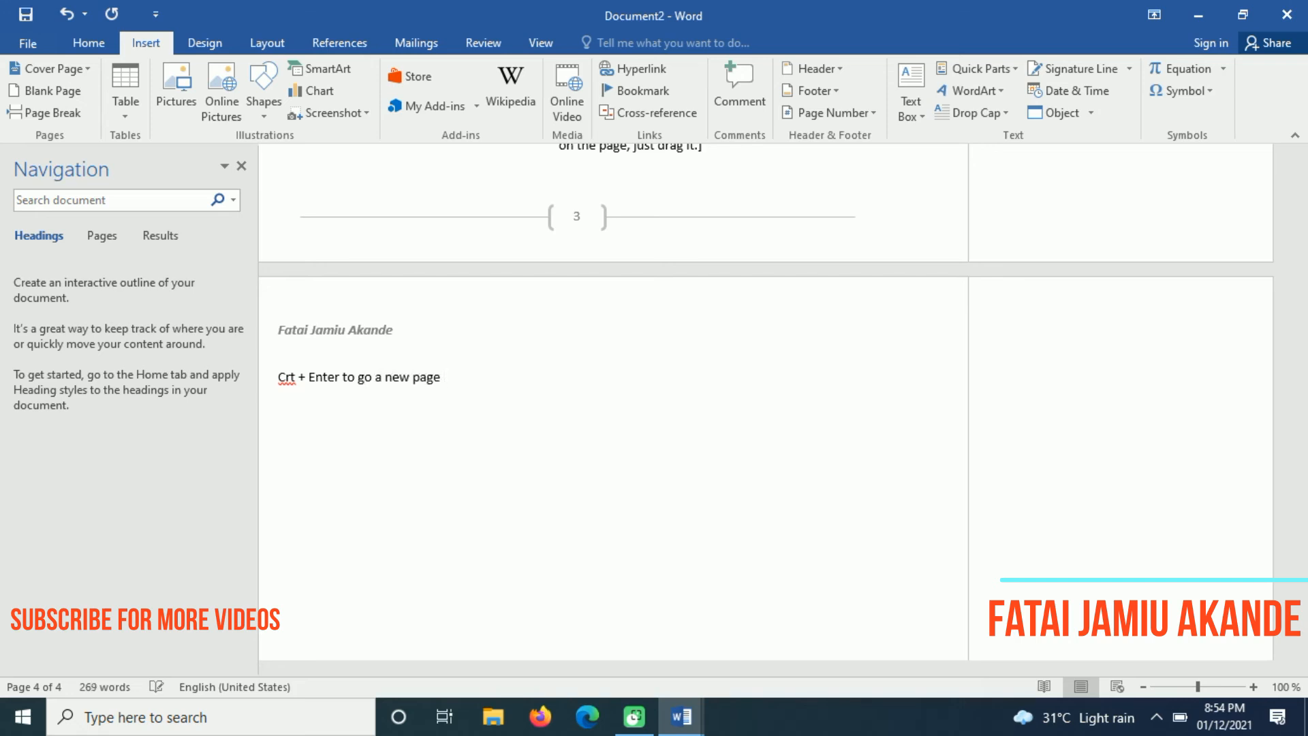
{"action": "type", "text": "e"}
{"action": "key", "text": "Return"}
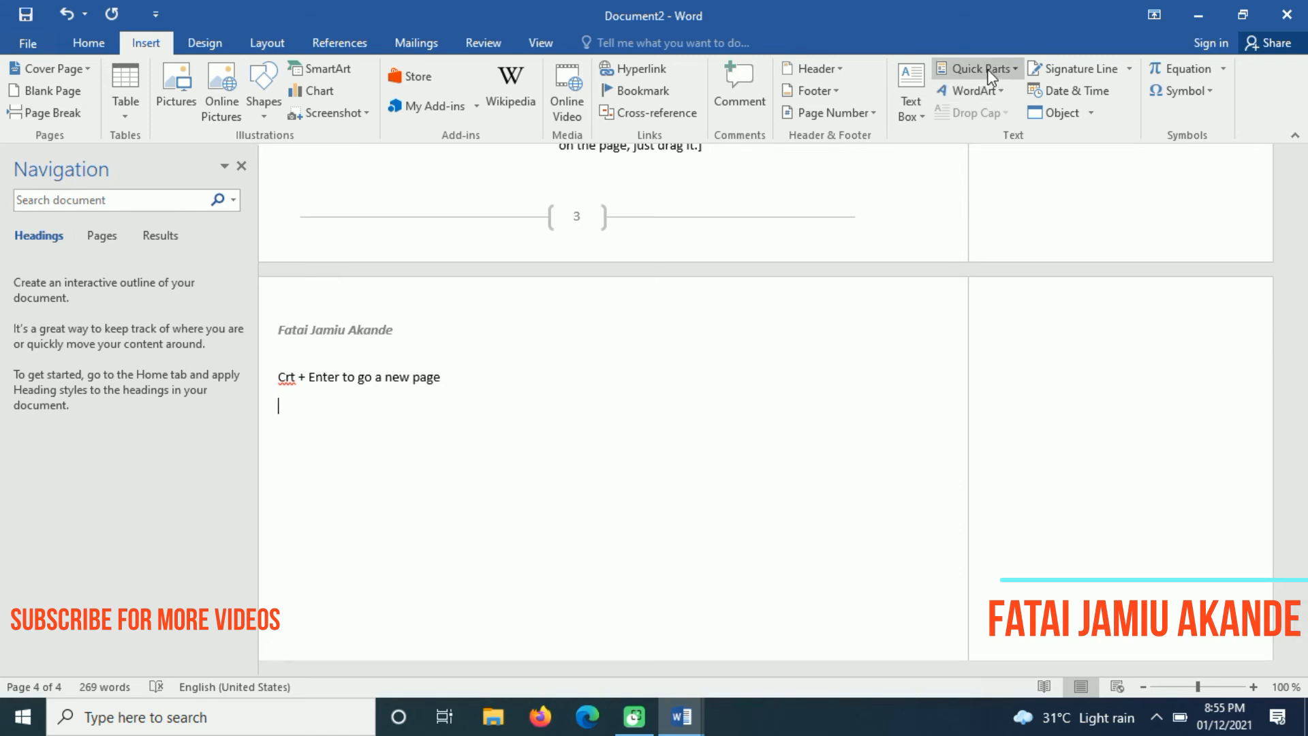
Insert WordArt in the chosen style, move it toward the page centre and select its placeholder
{"action": "left_click", "coordinate": [986, 107]}
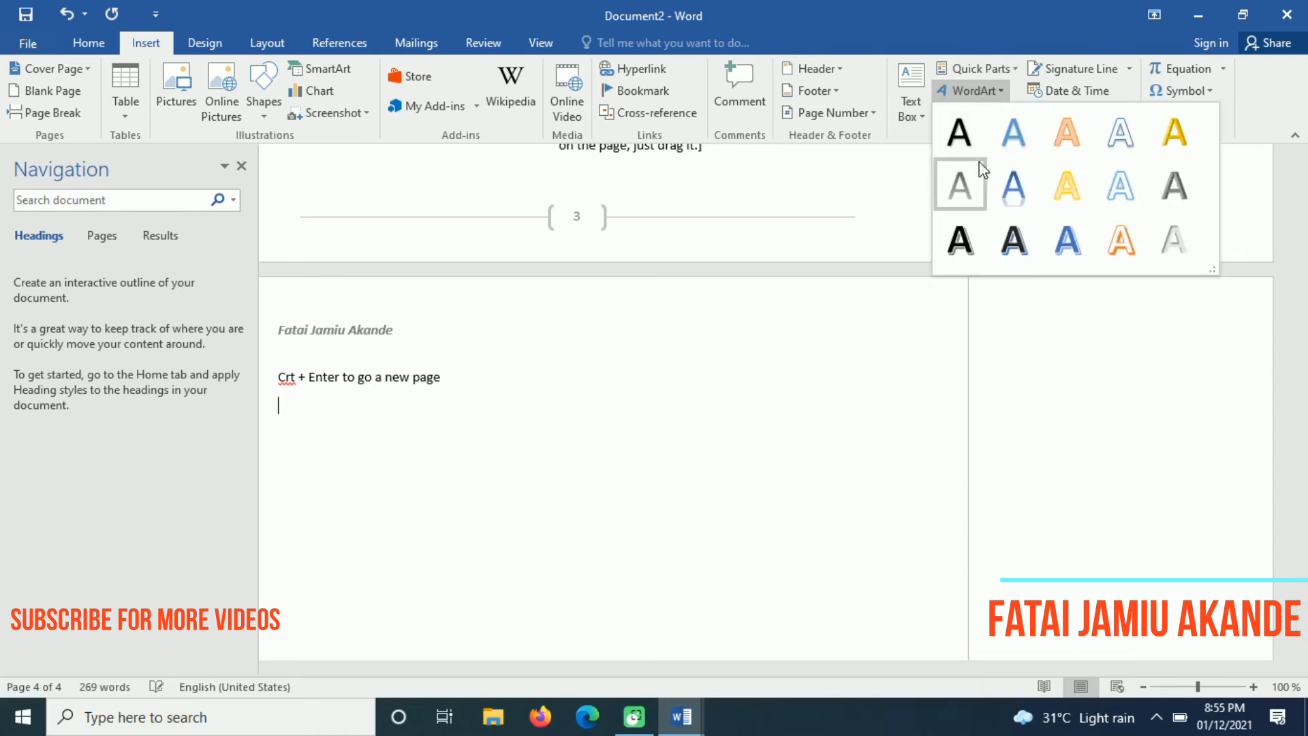
{"action": "left_click", "coordinate": [1072, 243]}
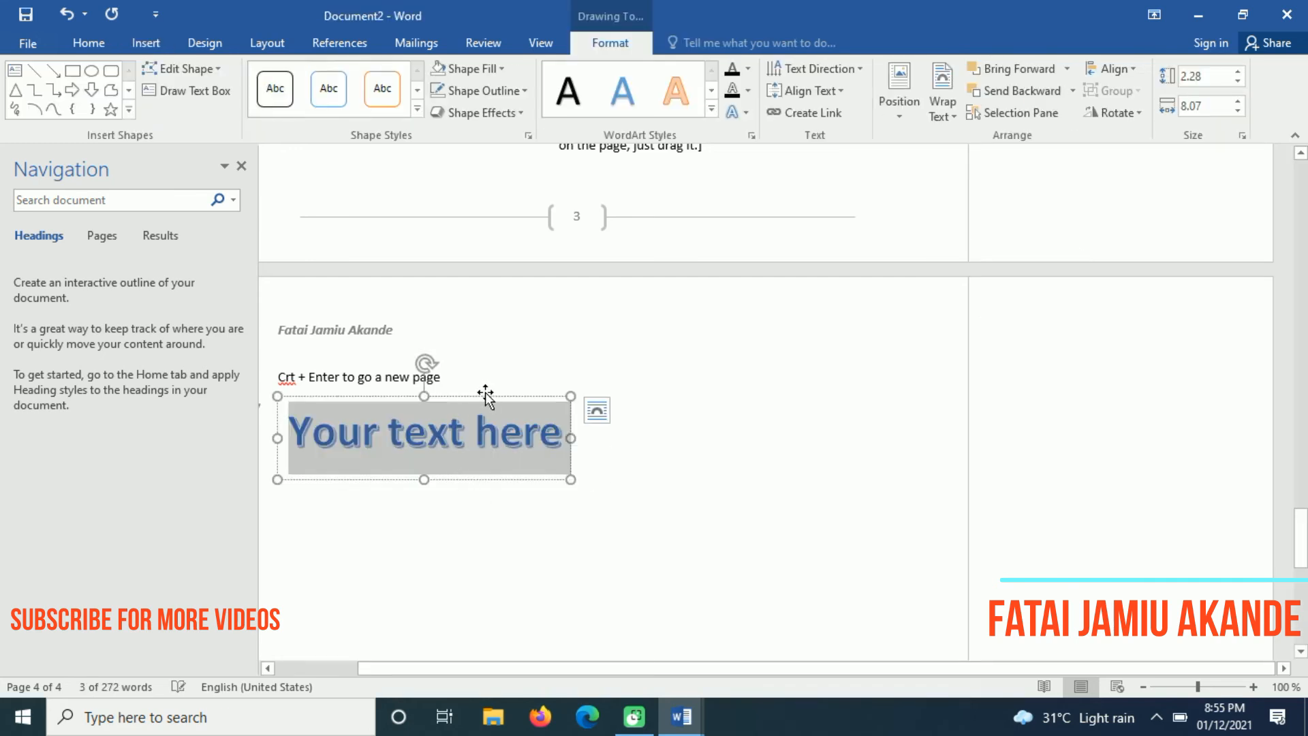
{"action": "left_click_drag", "start_coordinate": [488, 398], "coordinate": [628, 425]}
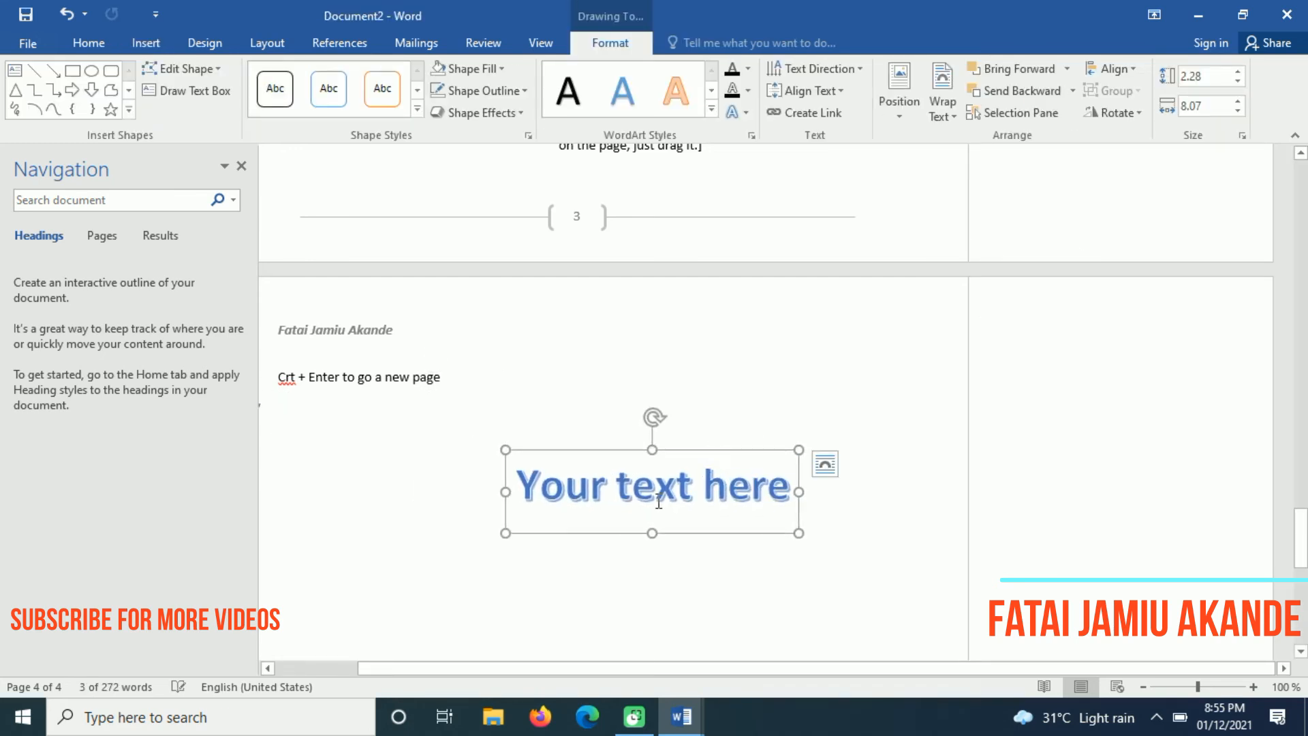
{"action": "triple_click", "coordinate": [657, 500]}
{"action": "double_click", "coordinate": [627, 501]}
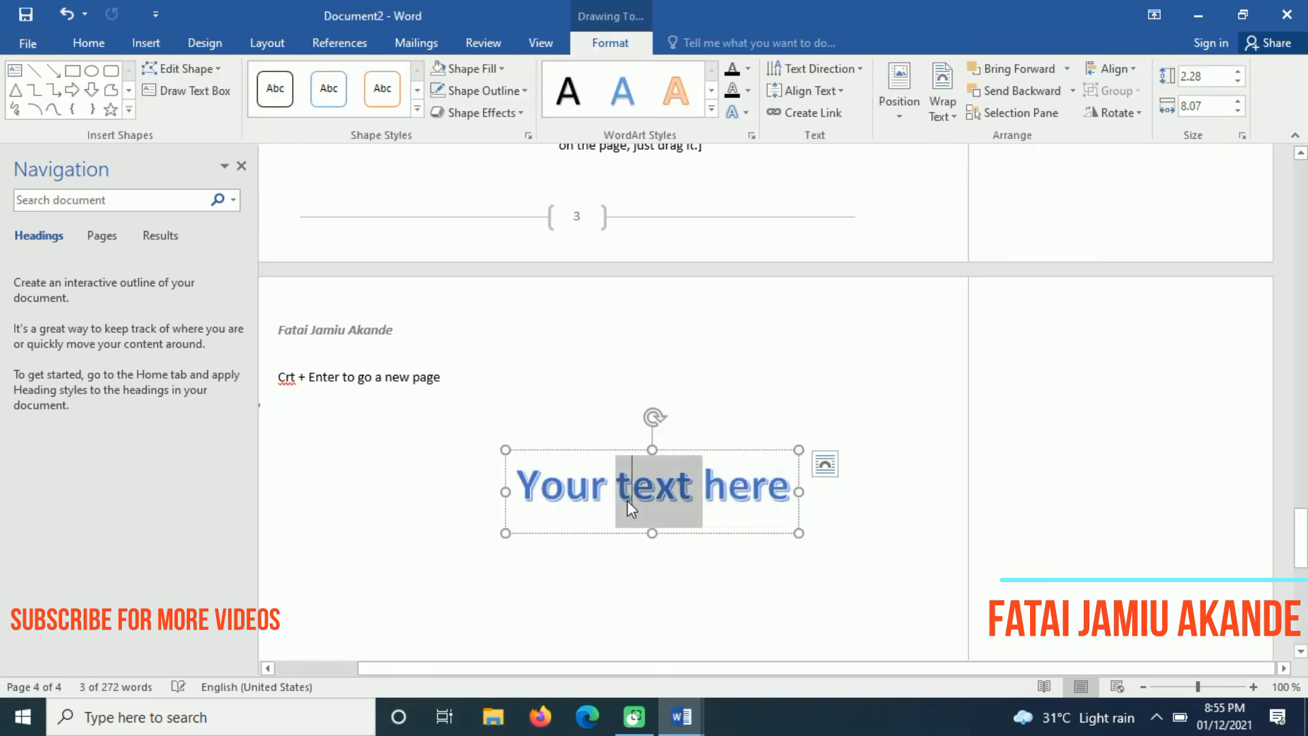
{"action": "left_click", "coordinate": [588, 497]}
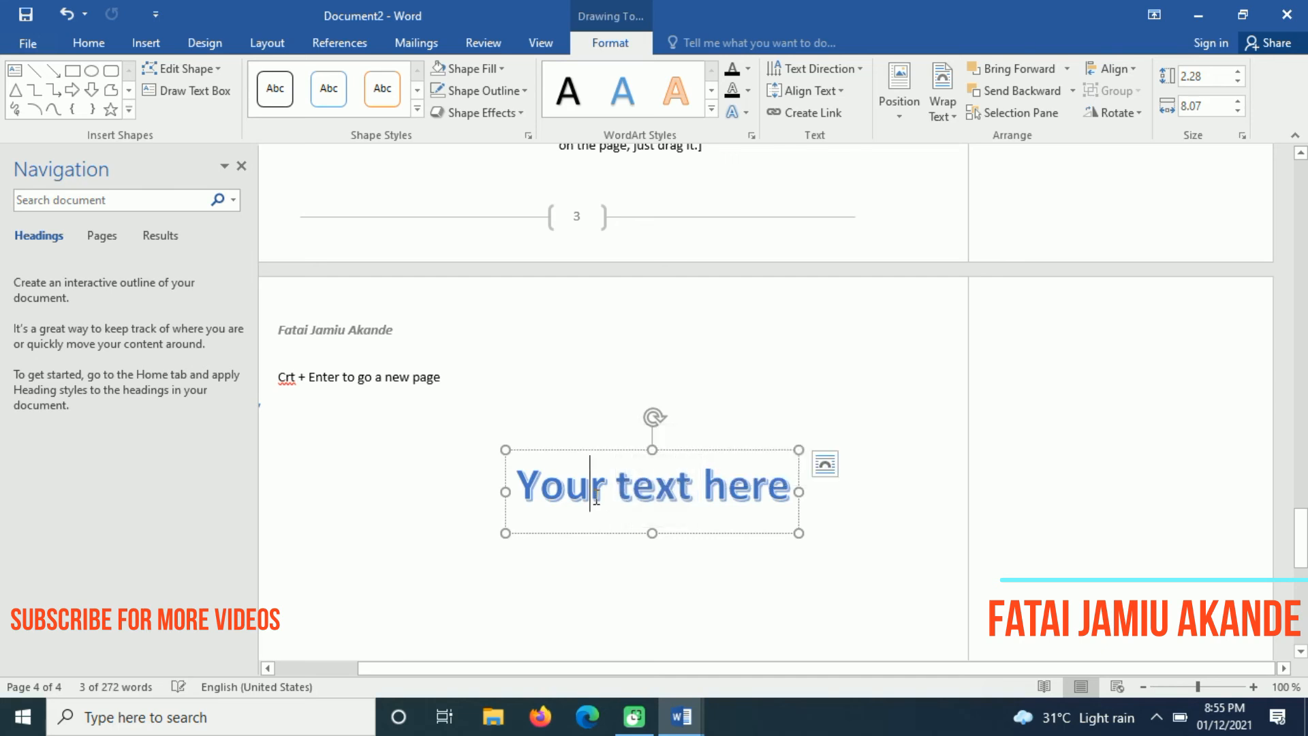
{"action": "triple_click", "coordinate": [686, 500]}
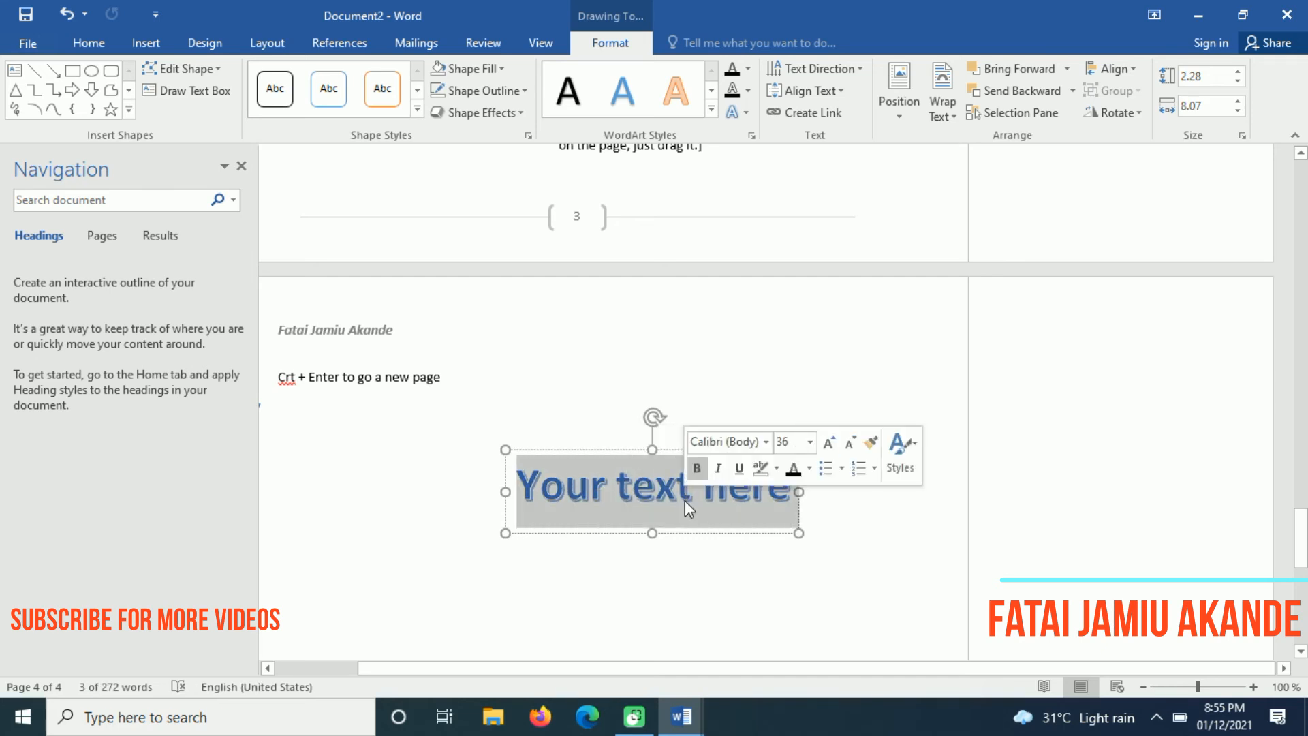
Replace the WordArt placeholder with 'I am' plus the author's full name and shift it left
{"action": "type", "text": "I am fatai ajm"}
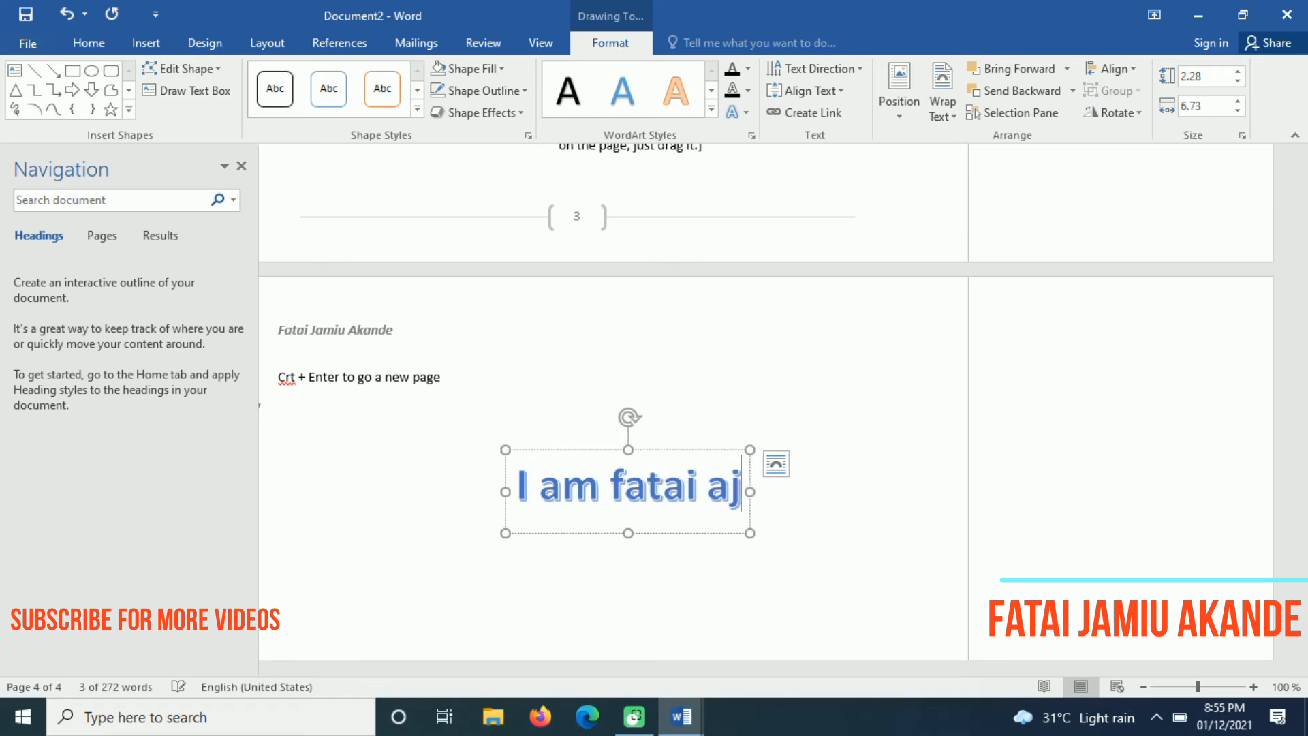
{"action": "key", "text": "BackSpace"}
{"action": "key", "text": "BackSpace"}
{"action": "key", "text": "BackSpace"}
{"action": "key", "text": "BackSpace"}
{"action": "key", "text": "BackSpace"}
{"action": "key", "text": "BackSpace"}
{"action": "key", "text": "BackSpace"}
{"action": "key", "text": "BackSpace"}
{"action": "key", "text": "BackSpace"}
{"action": "type", "text": "Fatai Jam"}
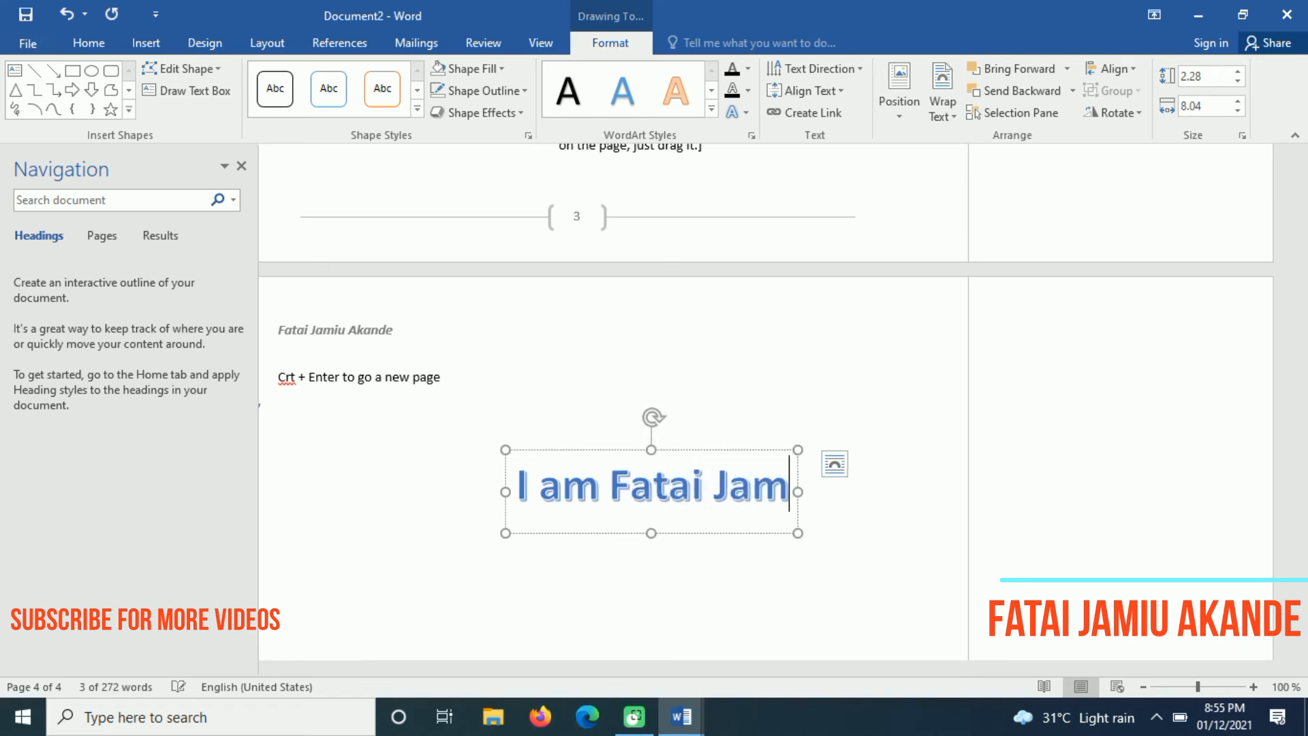
{"action": "type", "text": "iu Akande"}
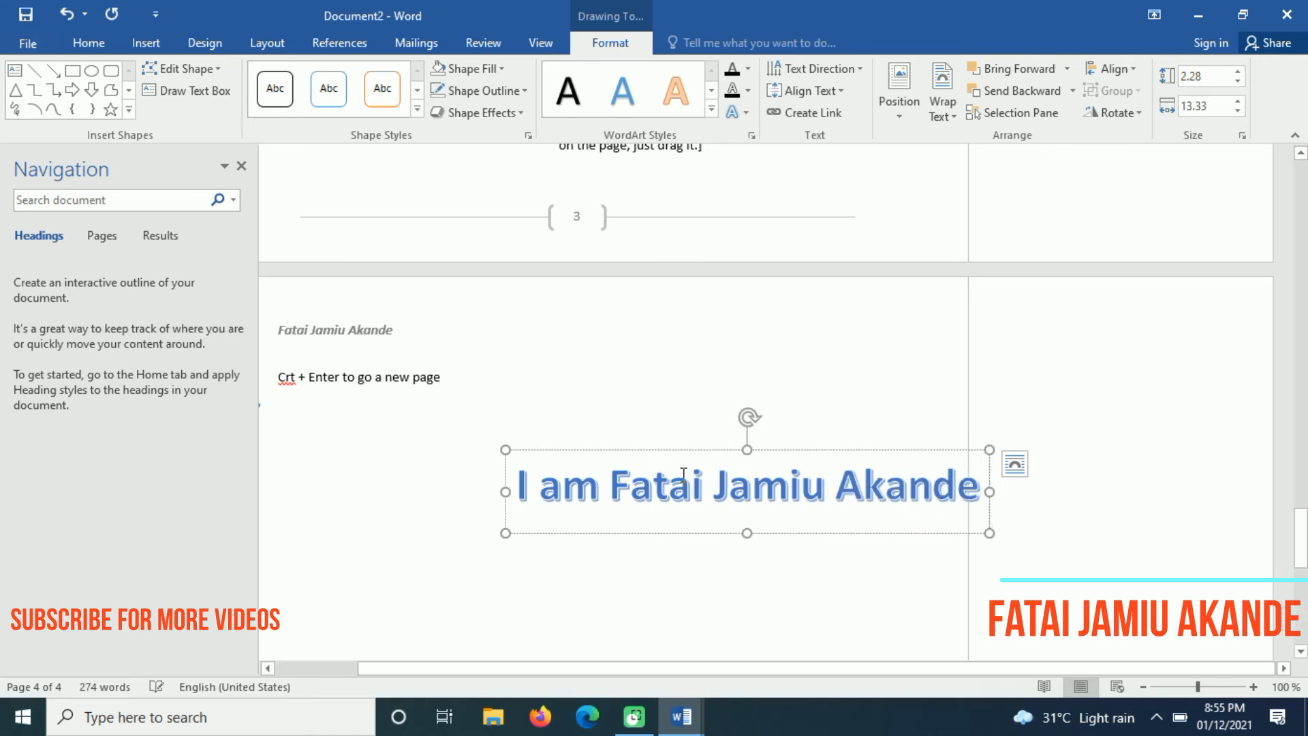
{"action": "left_click_drag", "start_coordinate": [662, 448], "coordinate": [523, 437]}
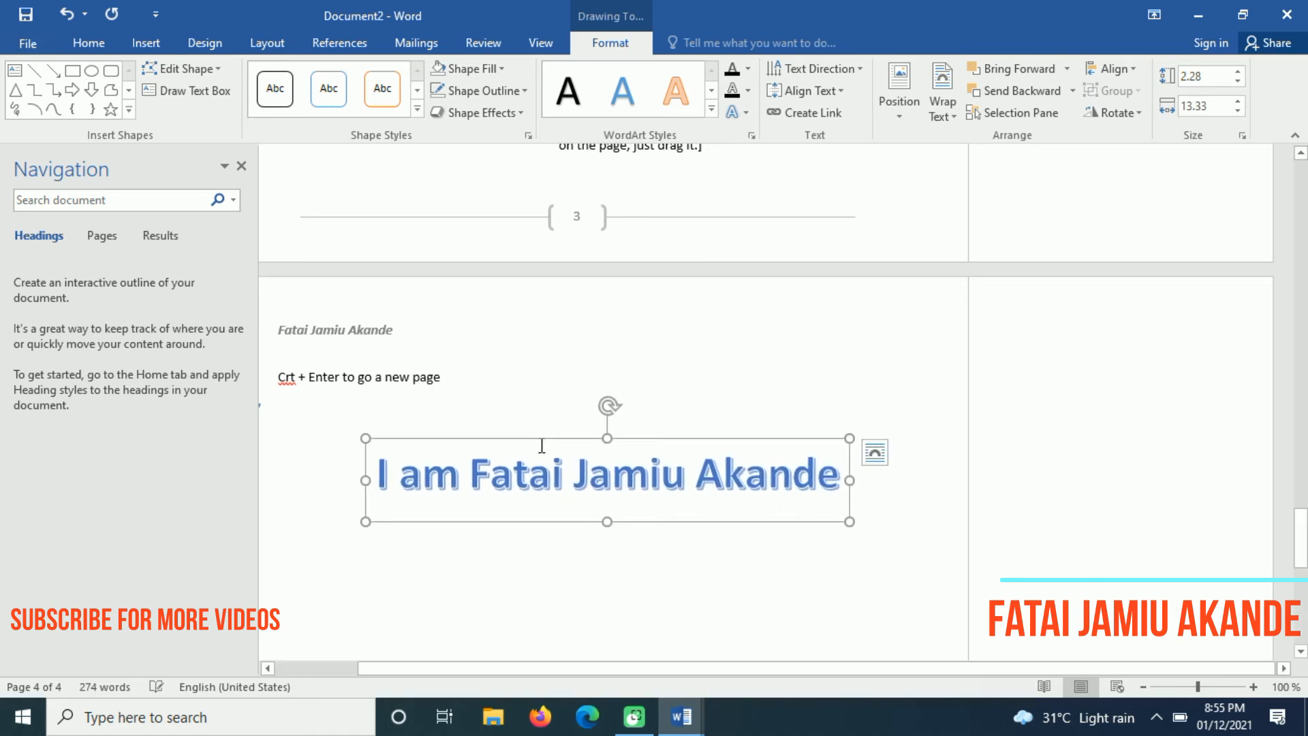
{"action": "triple_click", "coordinate": [563, 489]}
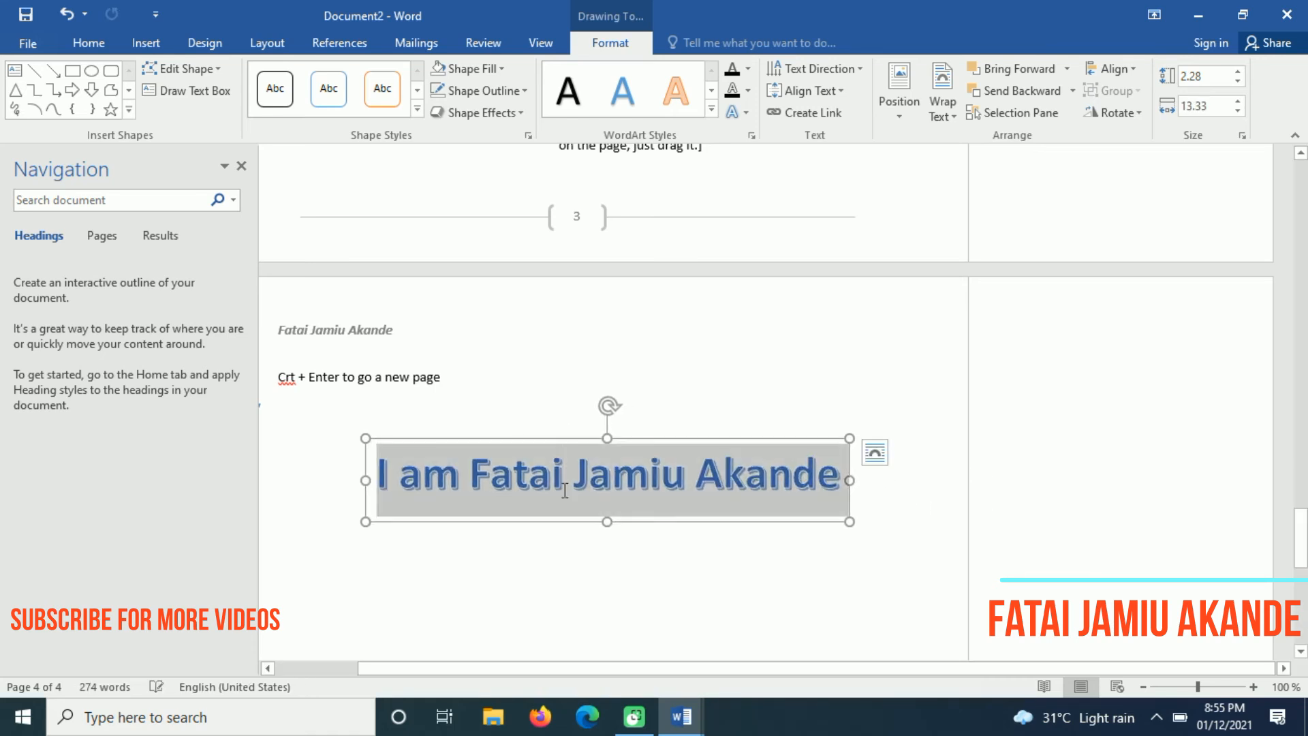
{"action": "left_click", "coordinate": [684, 549]}
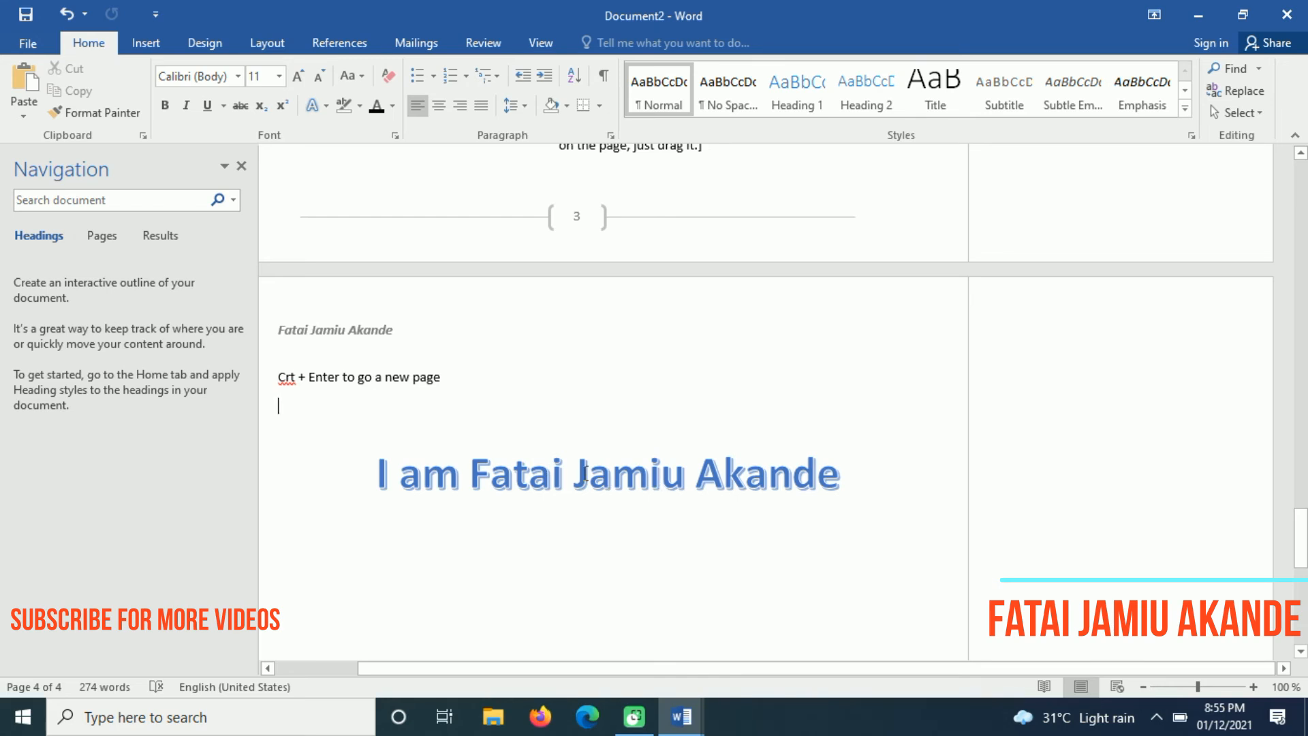
Add an empty line in the document text around the WordArt
{"action": "left_click", "coordinate": [837, 473]}
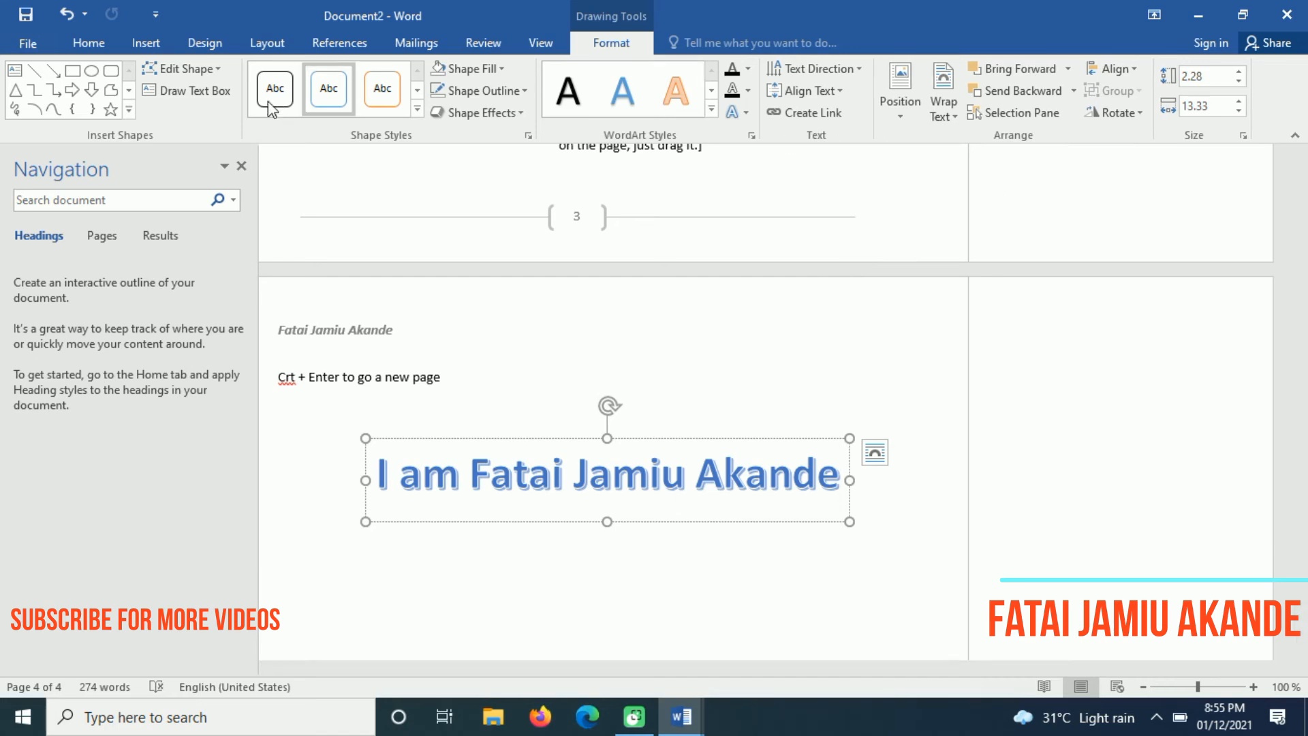
{"action": "left_click", "coordinate": [146, 43]}
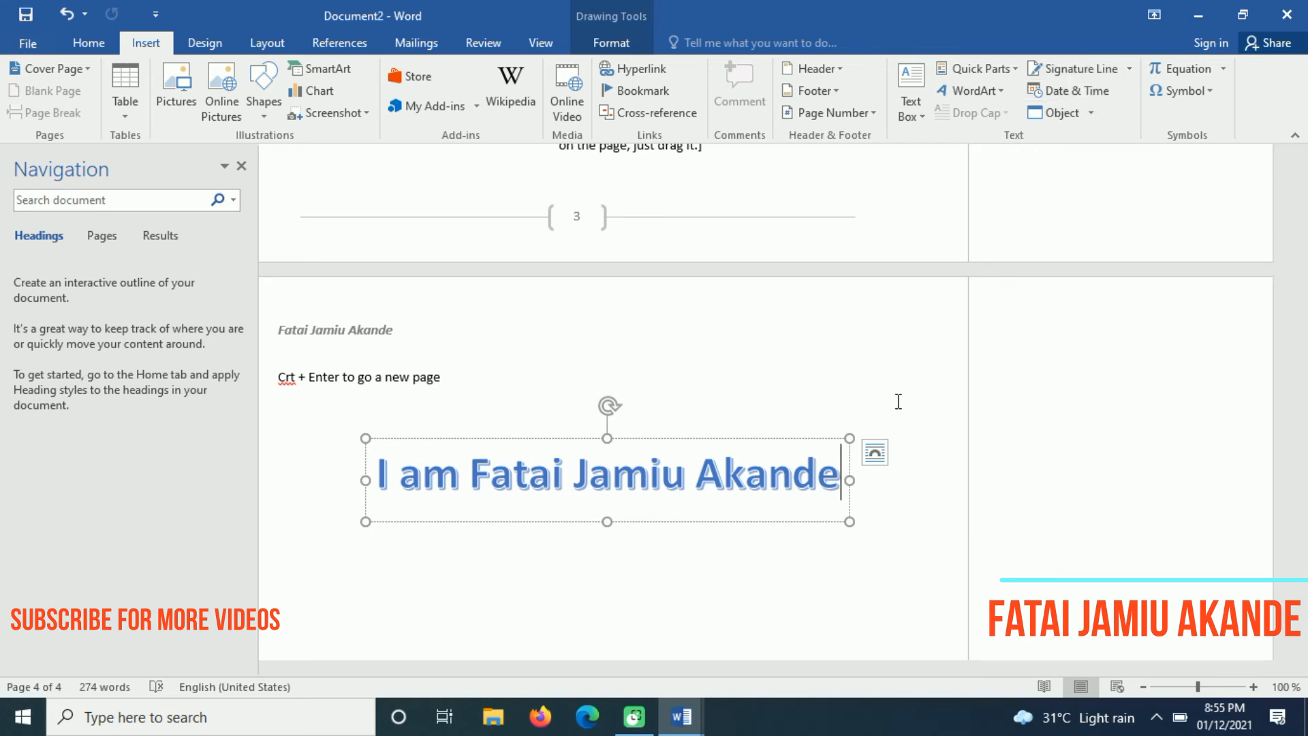
{"action": "left_click", "coordinate": [869, 474]}
{"action": "key", "text": "Return"}
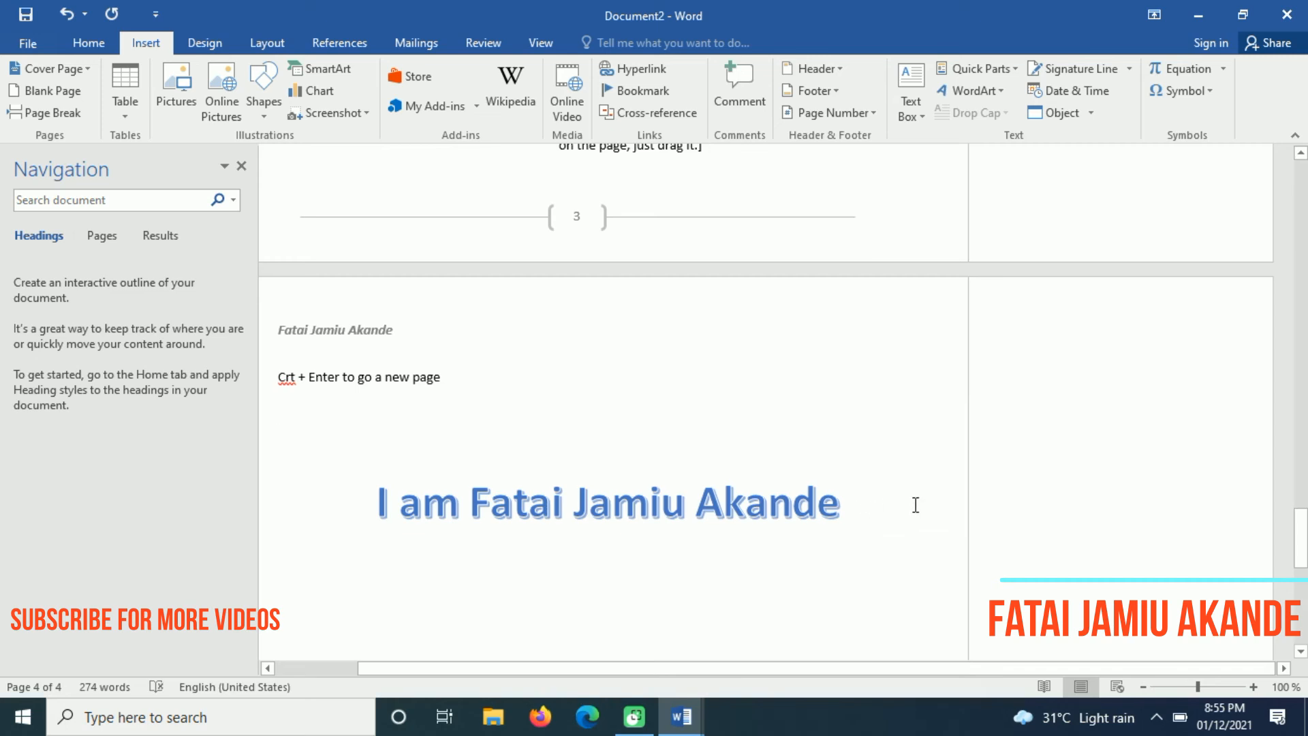
{"action": "left_click_drag", "start_coordinate": [1303, 541], "coordinate": [1303, 572]}
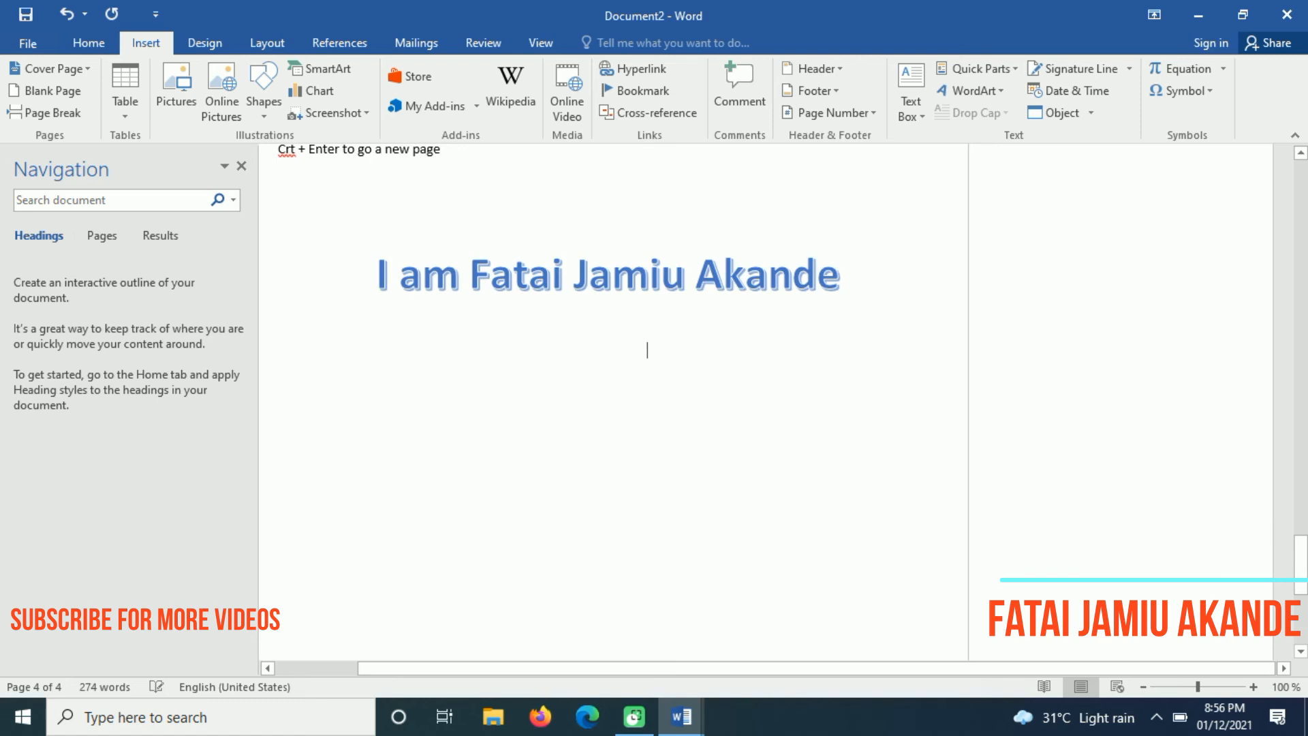
Type the sender's name and state on separate left-aligned lines
{"action": "key", "text": "ctrl+l"}
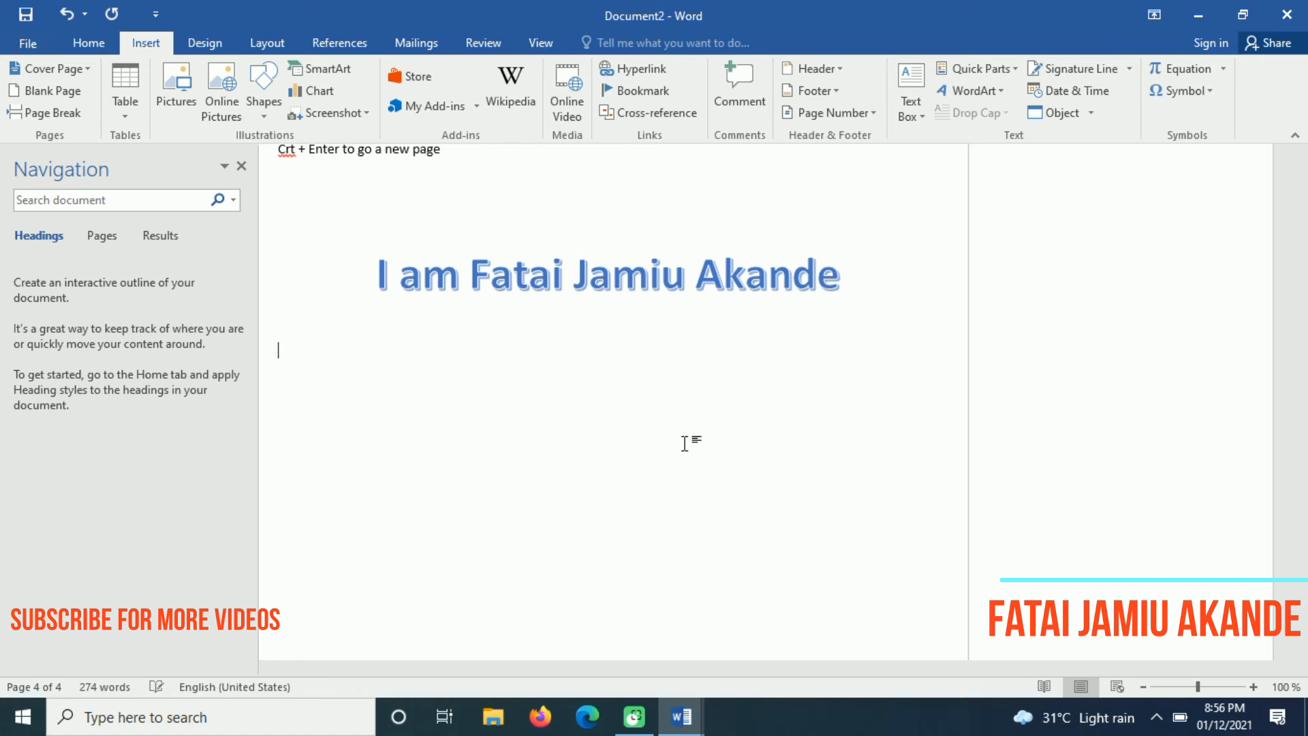
{"action": "type", "text": "Fatai am"}
{"action": "key", "text": "BackSpace"}
{"action": "key", "text": "BackSpace"}
{"action": "type", "text": "Ja"}
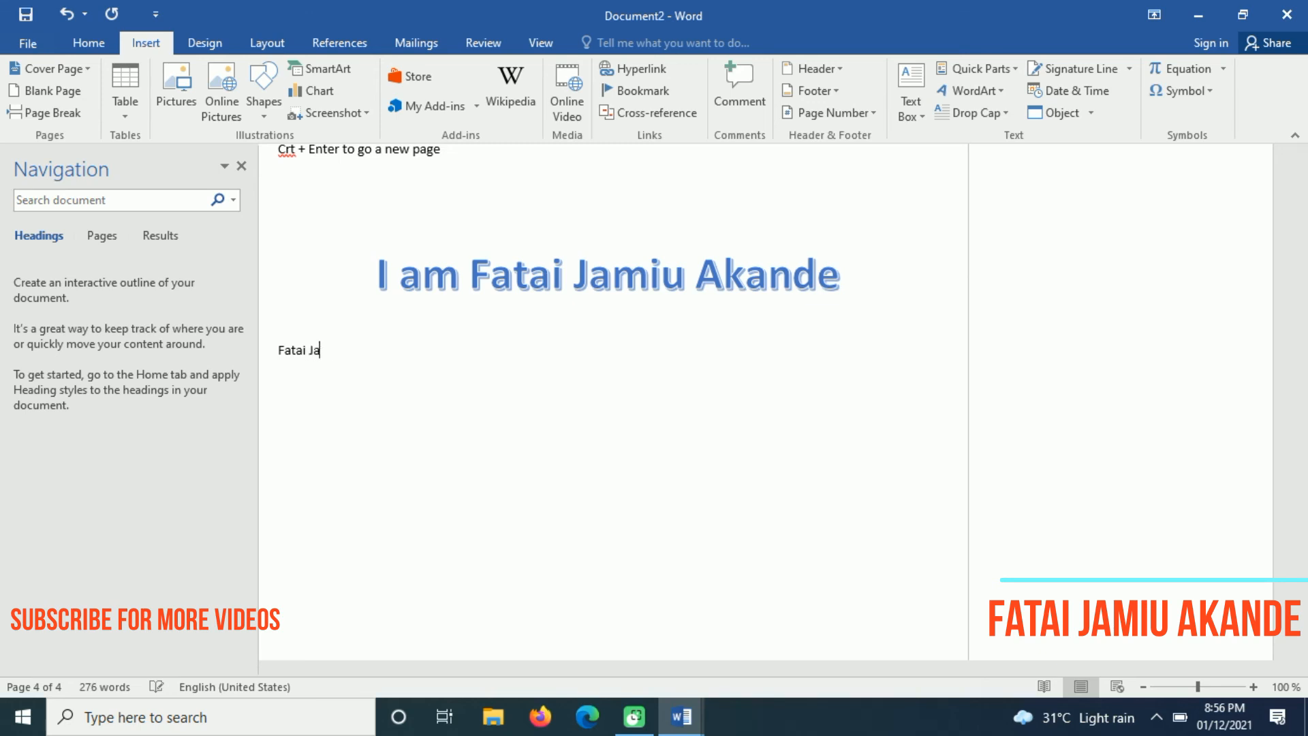
{"action": "type", "text": "miu Akande,"}
{"action": "key", "text": "Return"}
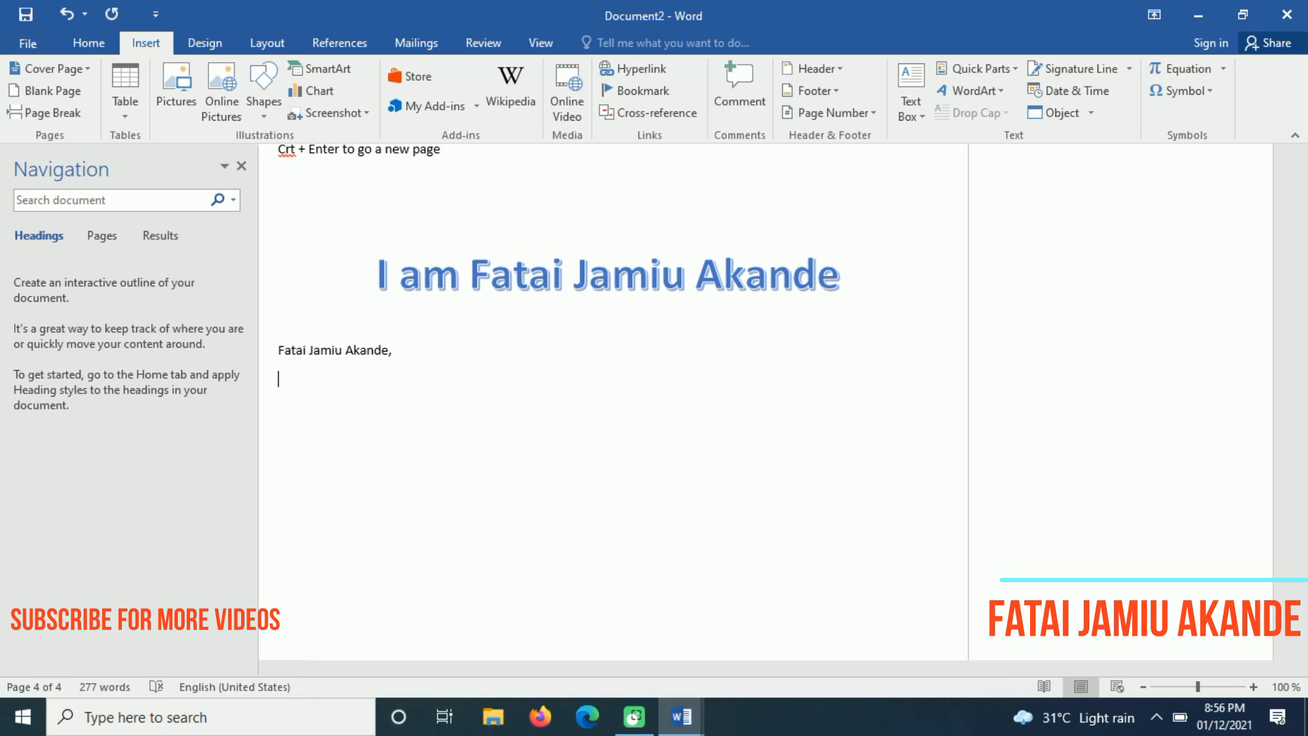
{"action": "type", "text": "K"}
{"action": "key", "text": "BackSpace"}
{"action": "type", "text": "Oy"}
{"action": "key", "text": "BackSpace"}
{"action": "key", "text": "BackSpace"}
{"action": "type", "text": "S"}
{"action": "key", "text": "BackSpace"}
{"action": "type", "text": "Oyo State,"}
Add the sender's country and the date 01/12/2021 on their own lines
{"action": "key", "text": "Return"}
{"action": "type", "text": "Nig"}
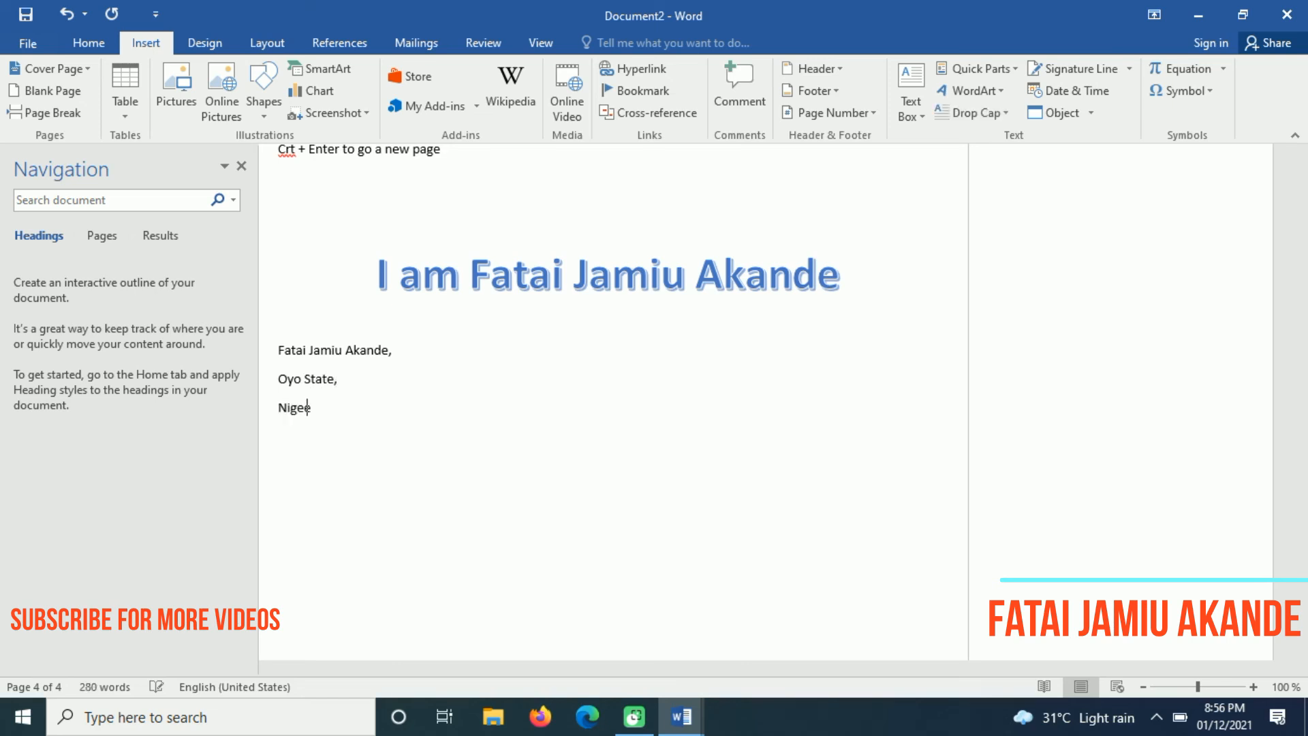
{"action": "type", "text": "ee"}
{"action": "key", "text": "BackSpace"}
{"action": "type", "text": "ria."}
{"action": "key", "text": "Return"}
{"action": "type", "text": "01/12/2021"}
Indent the four-line sender block to the right and start a new line below it
{"action": "left_click_drag", "start_coordinate": [353, 437], "coordinate": [280, 347]}
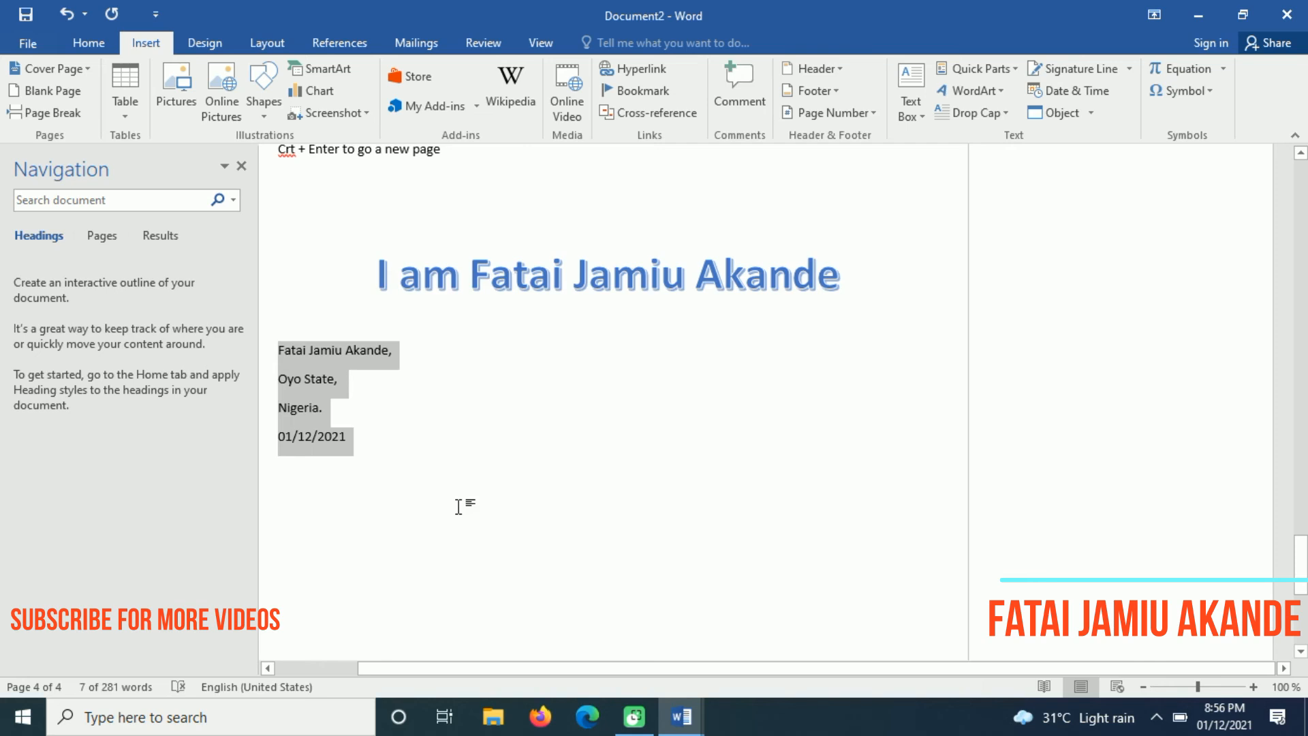
{"action": "key", "text": "Tab"}
{"action": "key", "text": "Tab"}
{"action": "key", "text": "Tab"}
{"action": "key", "text": "Tab"}
{"action": "key", "text": "Tab"}
{"action": "key", "text": "Tab"}
{"action": "key", "text": "Tab"}
{"action": "key", "text": "Tab"}
{"action": "key", "text": "Tab"}
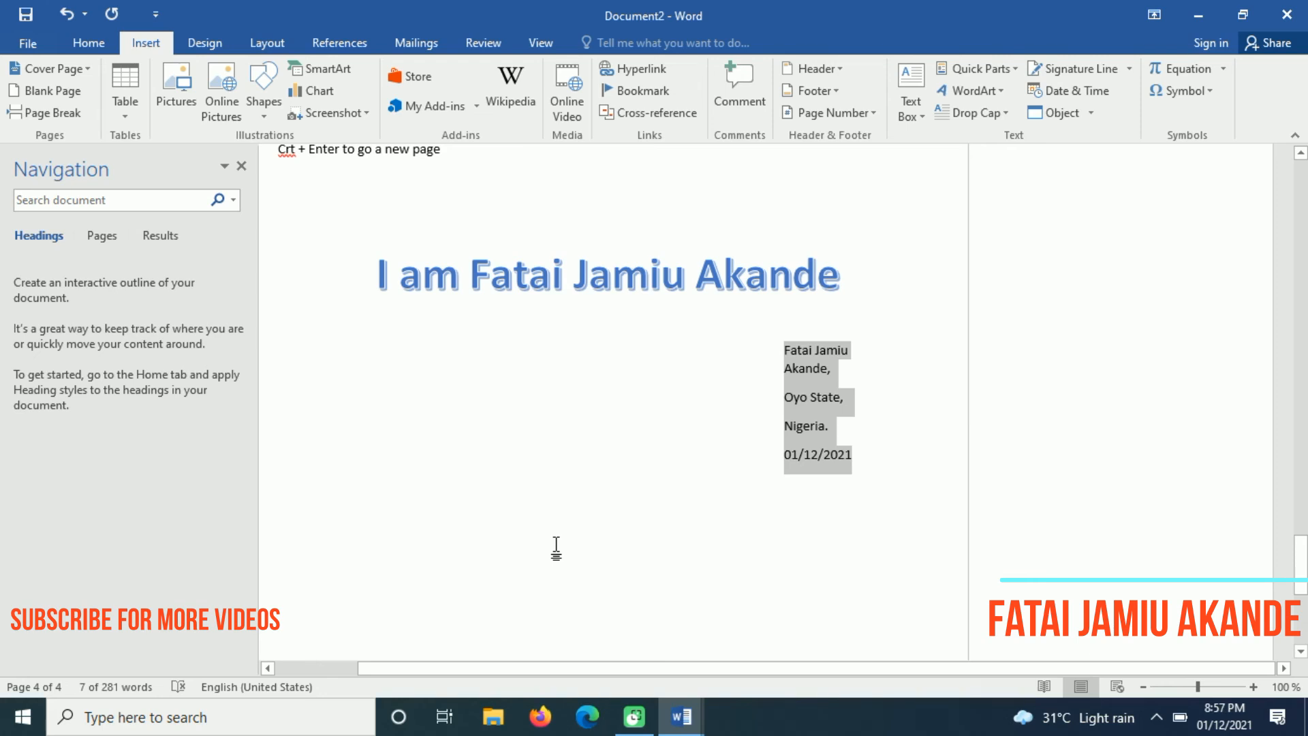
{"action": "key", "text": "shift+Tab"}
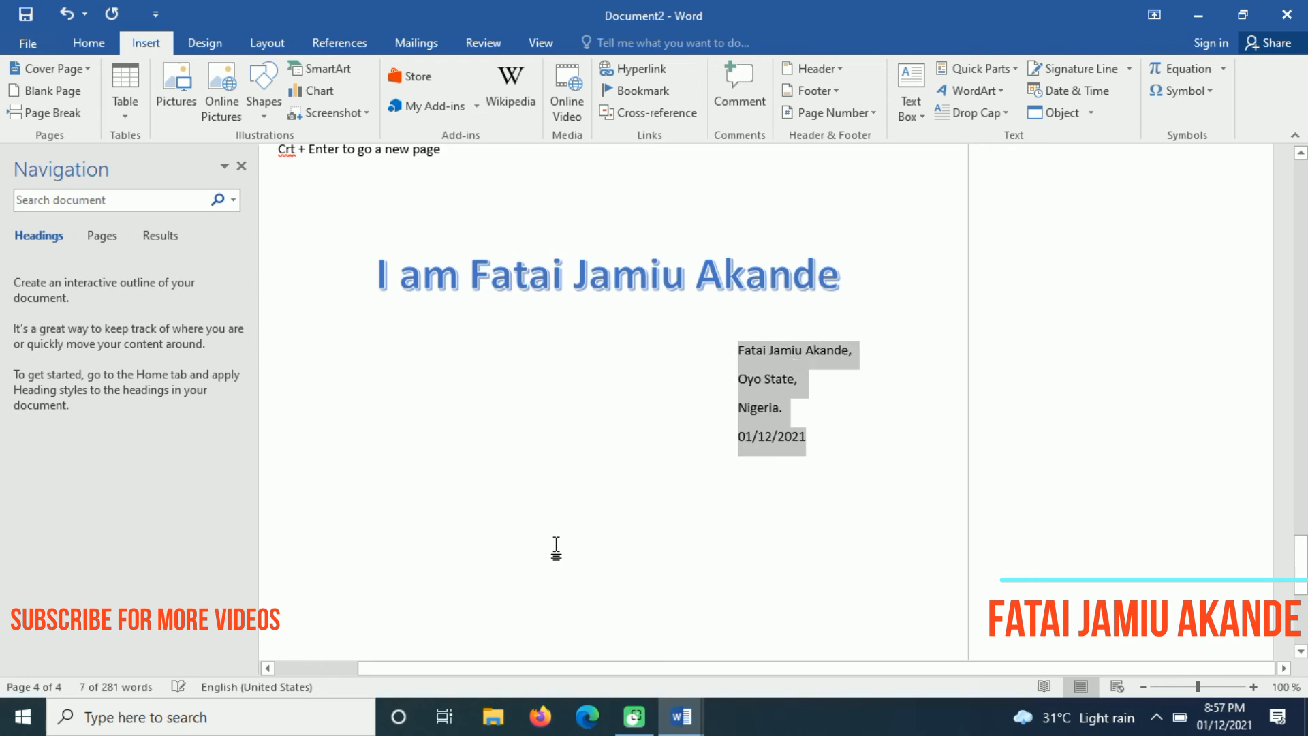
{"action": "left_click", "coordinate": [846, 428]}
{"action": "key", "text": "Return"}
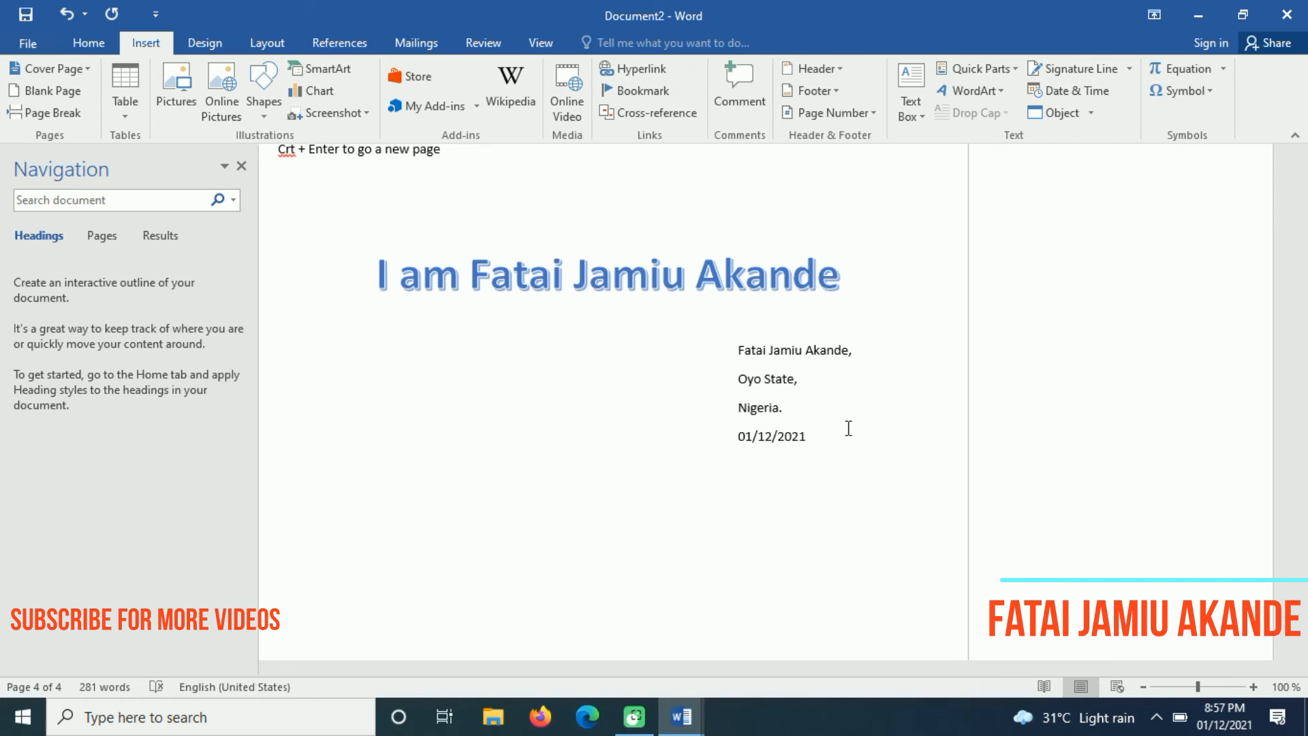
Type 'The Directors,' as the first recipient address line
{"action": "type", "text": "us embassy,"}
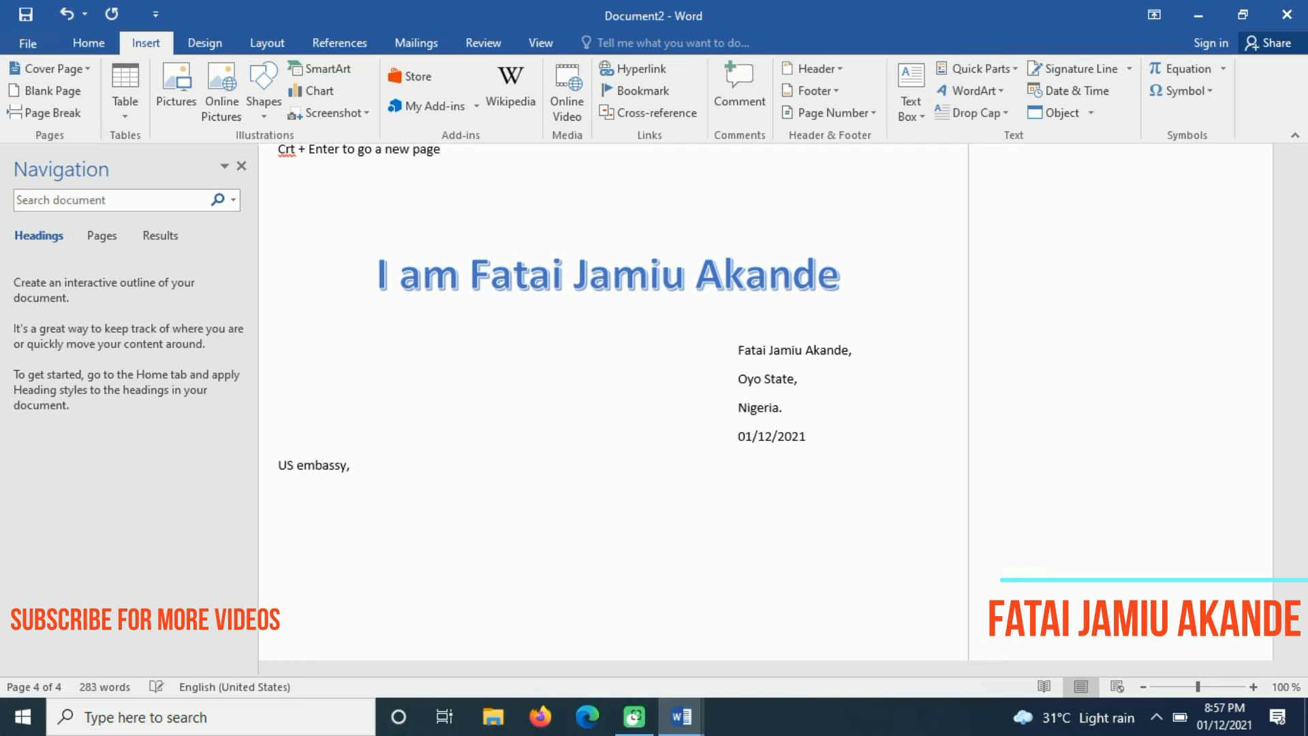
{"action": "key", "text": "BackSpace"}
{"action": "key", "text": "BackSpace"}
{"action": "key", "text": "BackSpace"}
{"action": "key", "text": "BackSpace"}
{"action": "key", "text": "BackSpace"}
{"action": "key", "text": "BackSpace"}
{"action": "key", "text": "BackSpace"}
{"action": "key", "text": "BackSpace"}
{"action": "key", "text": "BackSpace"}
{"action": "key", "text": "BackSpace"}
{"action": "key", "text": "BackSpace"}
{"action": "key", "text": "BackSpace"}
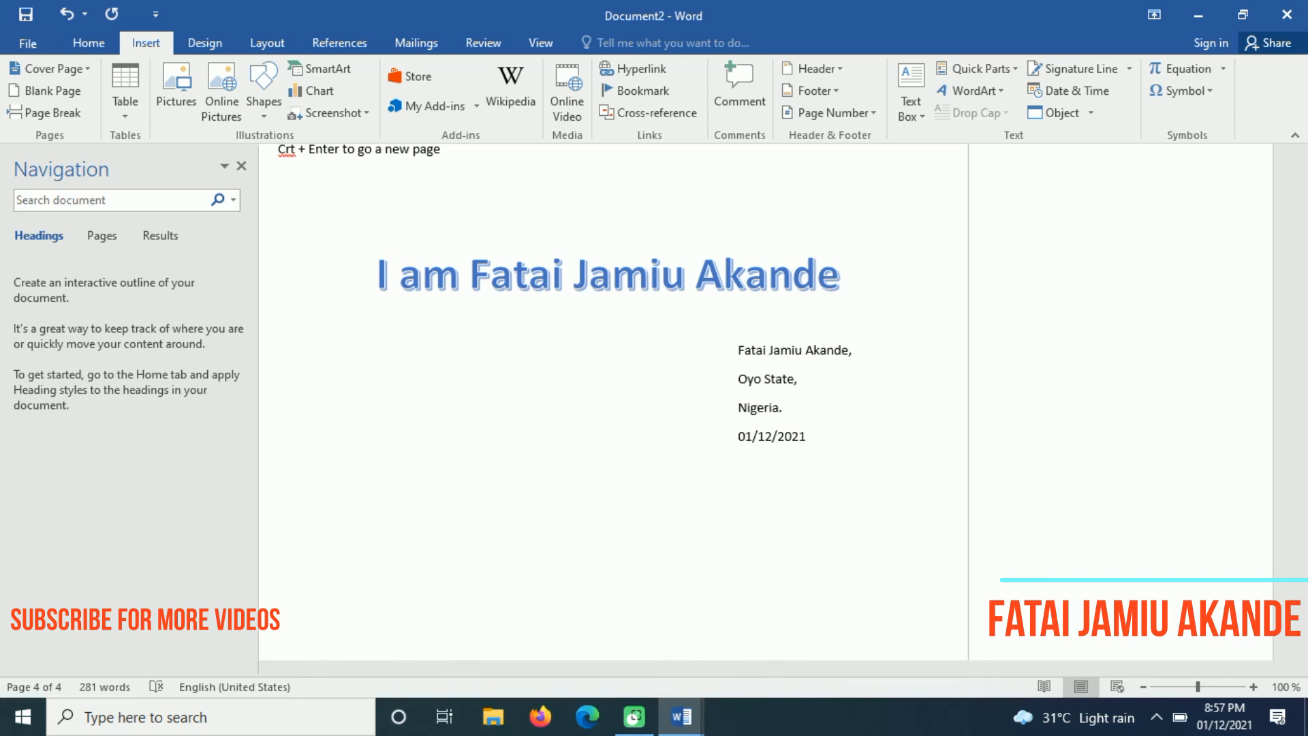
{"action": "type", "text": "Unie"}
{"action": "key", "text": "BackSpace"}
{"action": "type", "text": "tes"}
{"action": "key", "text": "BackSpace"}
{"action": "key", "text": "BackSpace"}
{"action": "key", "text": "BackSpace"}
{"action": "key", "text": "BackSpace"}
{"action": "key", "text": "BackSpace"}
{"action": "key", "text": "BackSpace"}
{"action": "type", "text": "The Directors,"}
{"action": "key", "text": "Return"}
Add 'United State Embassy,' and 'United State.' as the next recipient lines
{"action": "type", "text": "Ur"}
{"action": "key", "text": "BackSpace"}
{"action": "type", "text": "nited State"}
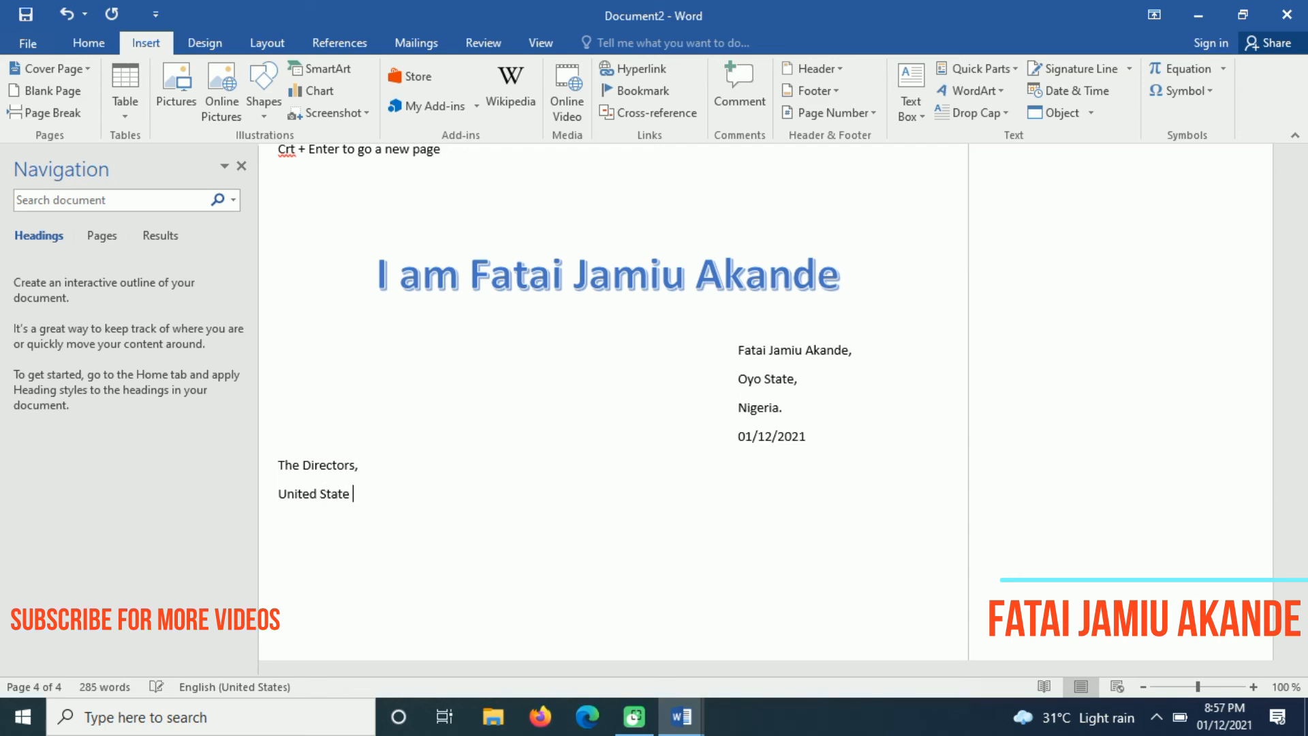
{"action": "type", "text": " Embassy,"}
{"action": "key", "text": "Return"}
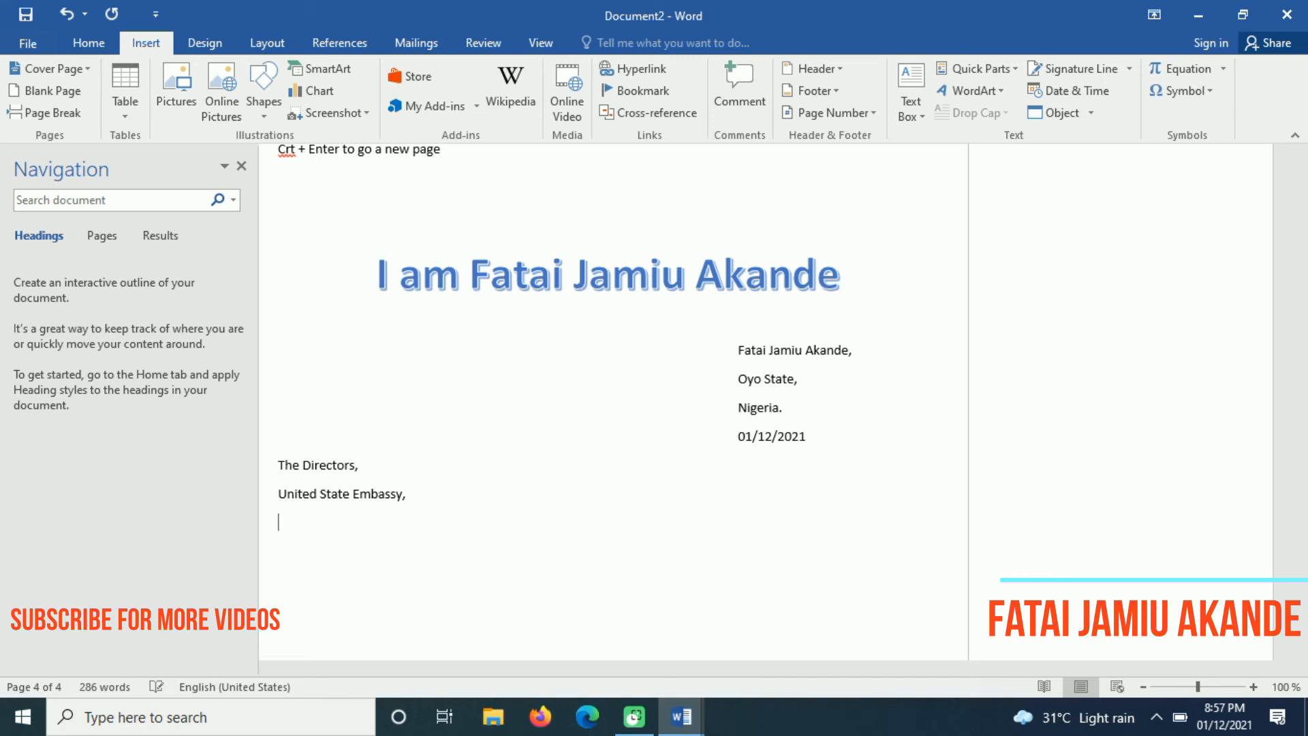
{"action": "type", "text": "United State."}
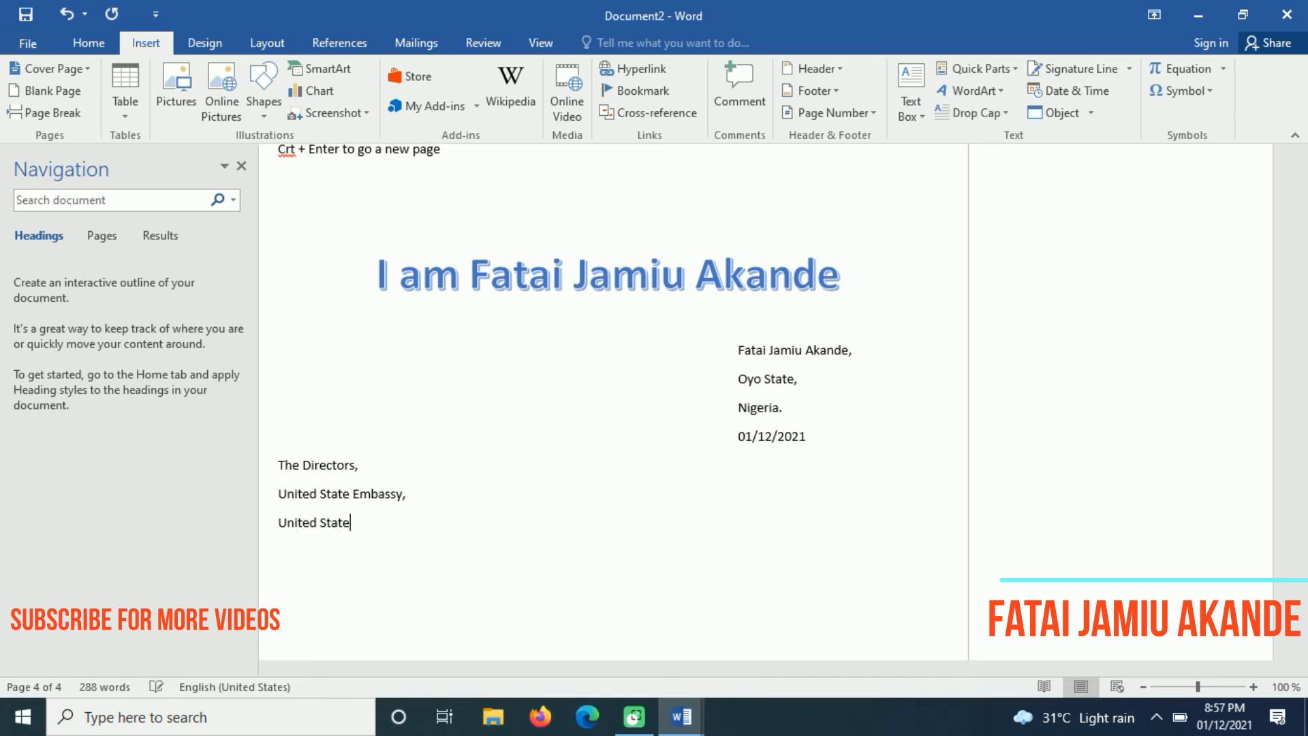
{"action": "key", "text": "Return"}
{"action": "key", "text": "Return"}
Type the salutation 'Dear Sir/Ma' and centre it
{"action": "type", "text": "Dear Sir/Ma"}
{"action": "key", "text": "Left"}
{"action": "key", "text": "Left"}
{"action": "key", "text": "Left"}
{"action": "key", "text": "Left"}
{"action": "key", "text": "Left"}
{"action": "key", "text": "Left"}
{"action": "key", "text": "Left"}
{"action": "key", "text": "Left"}
{"action": "key", "text": "Left"}
{"action": "key", "text": "Left"}
{"action": "key", "text": "ctrl+e"}
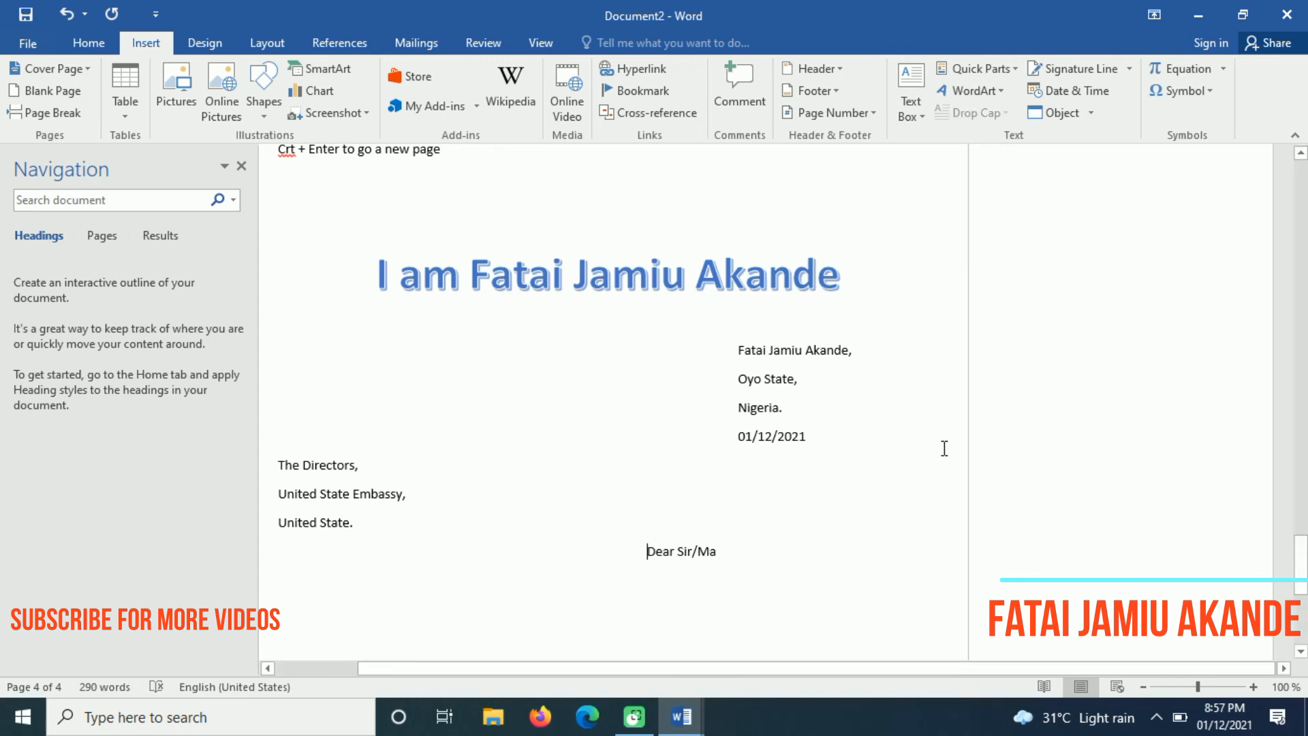
Left-align 'Dear Sir/Ma' and indent it by one tab stop
{"action": "left_click", "coordinate": [92, 37]}
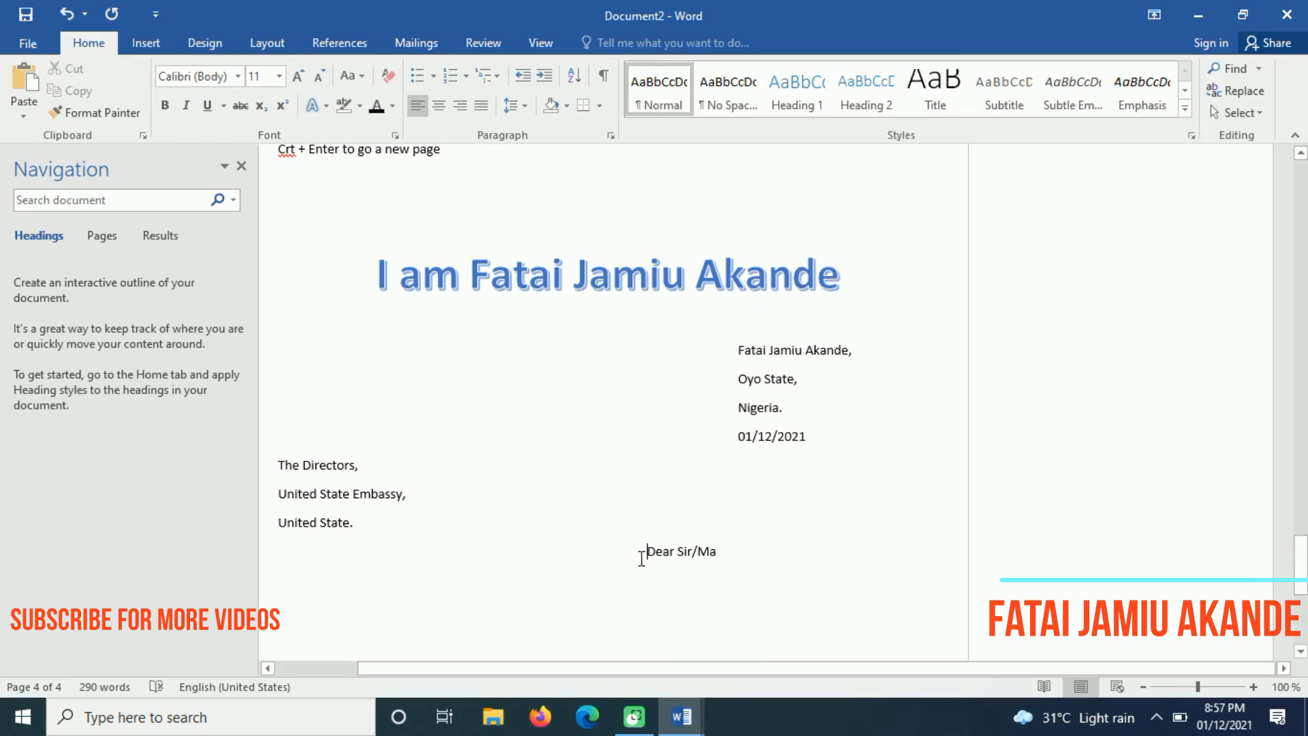
{"action": "key", "text": "ctrl+l"}
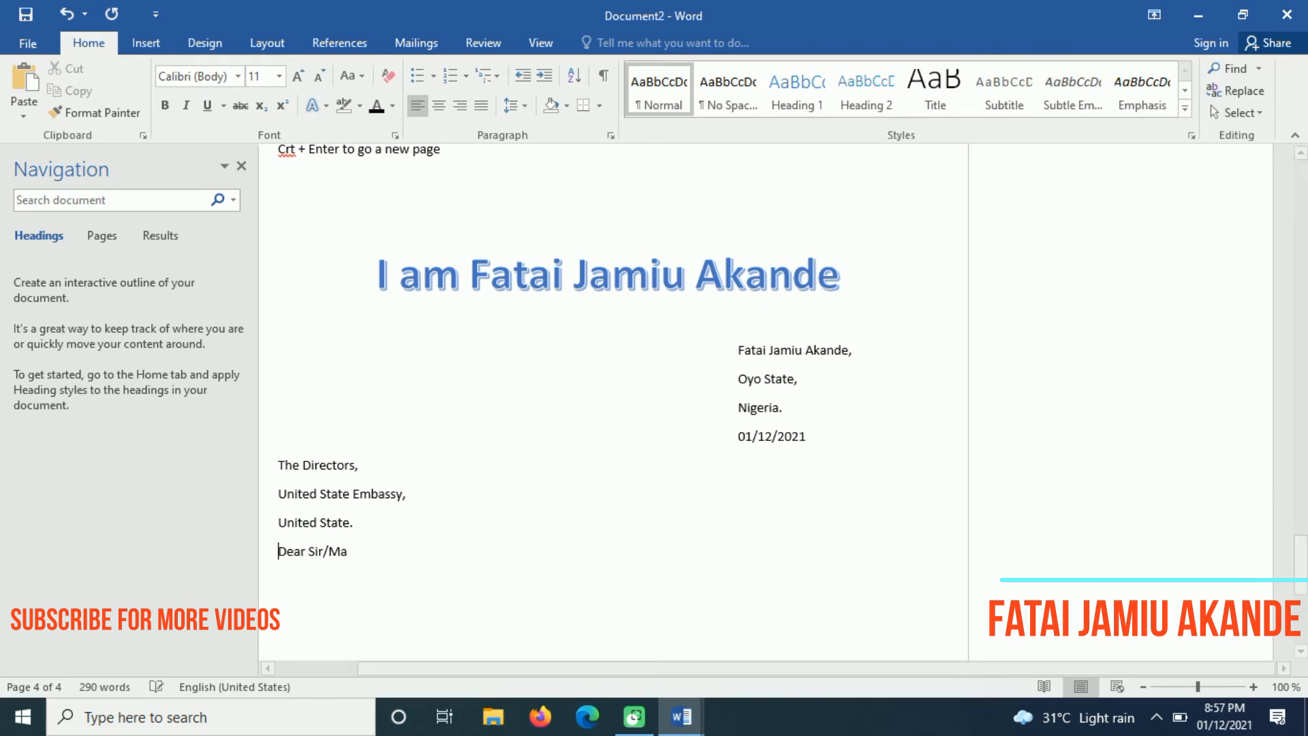
{"action": "key", "text": "ctrl+e"}
{"action": "key", "text": "ctrl+l"}
{"action": "key", "text": "Tab"}
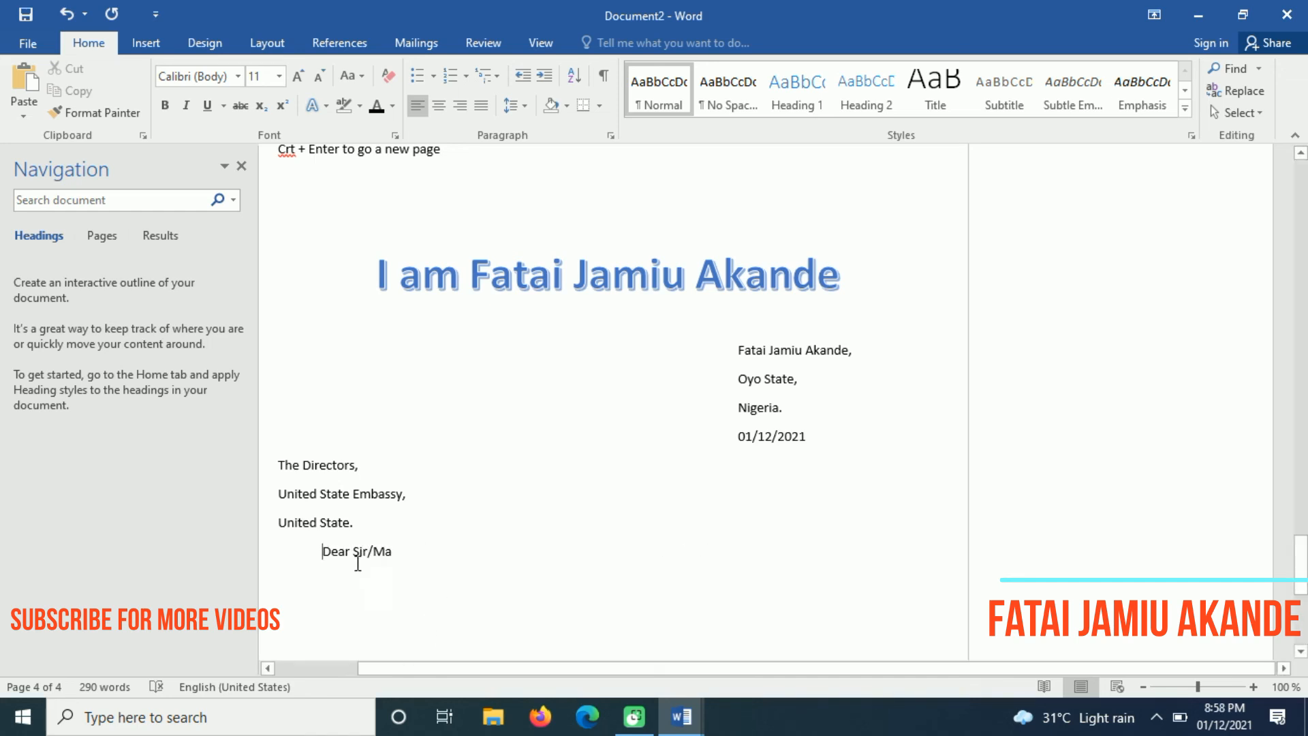
Add a centred 'Letter of inquiry' line below the salutation
{"action": "left_click", "coordinate": [407, 551]}
{"action": "key", "text": "Return"}
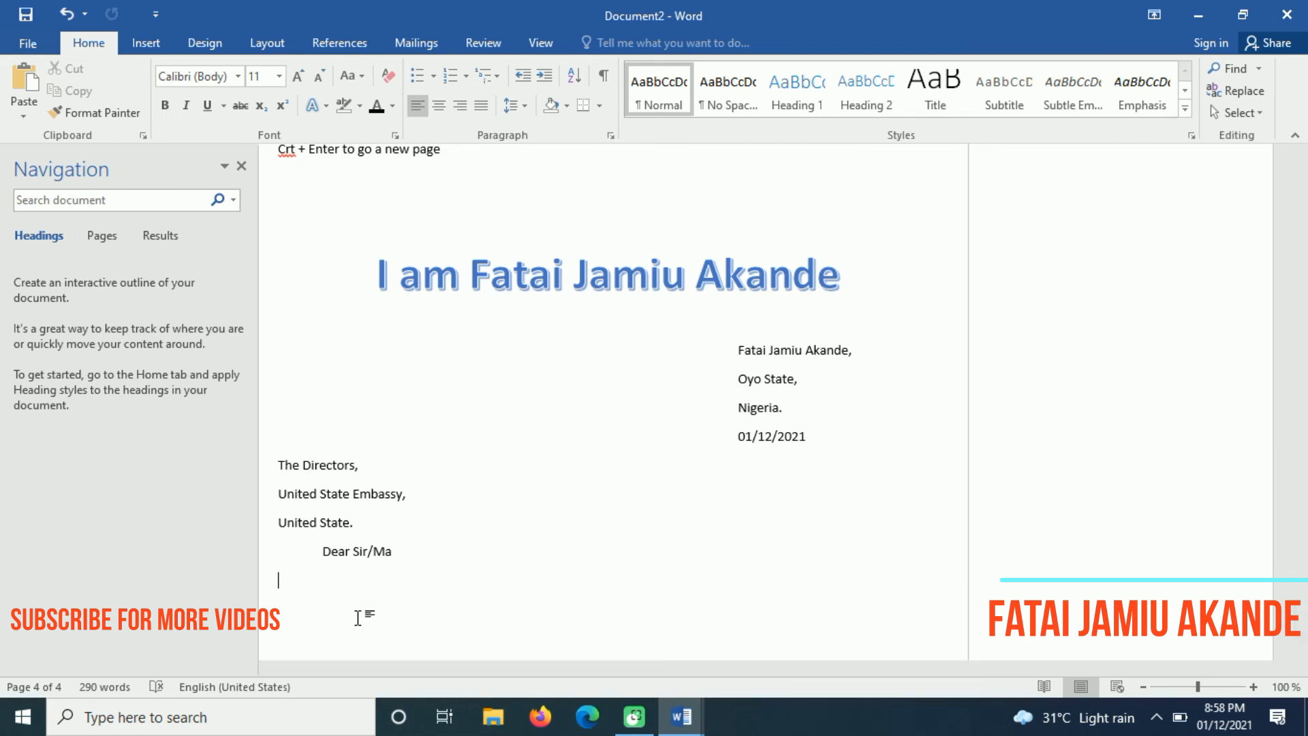
{"action": "key", "text": "ctrl+e"}
{"action": "type", "text": "Letter of "}
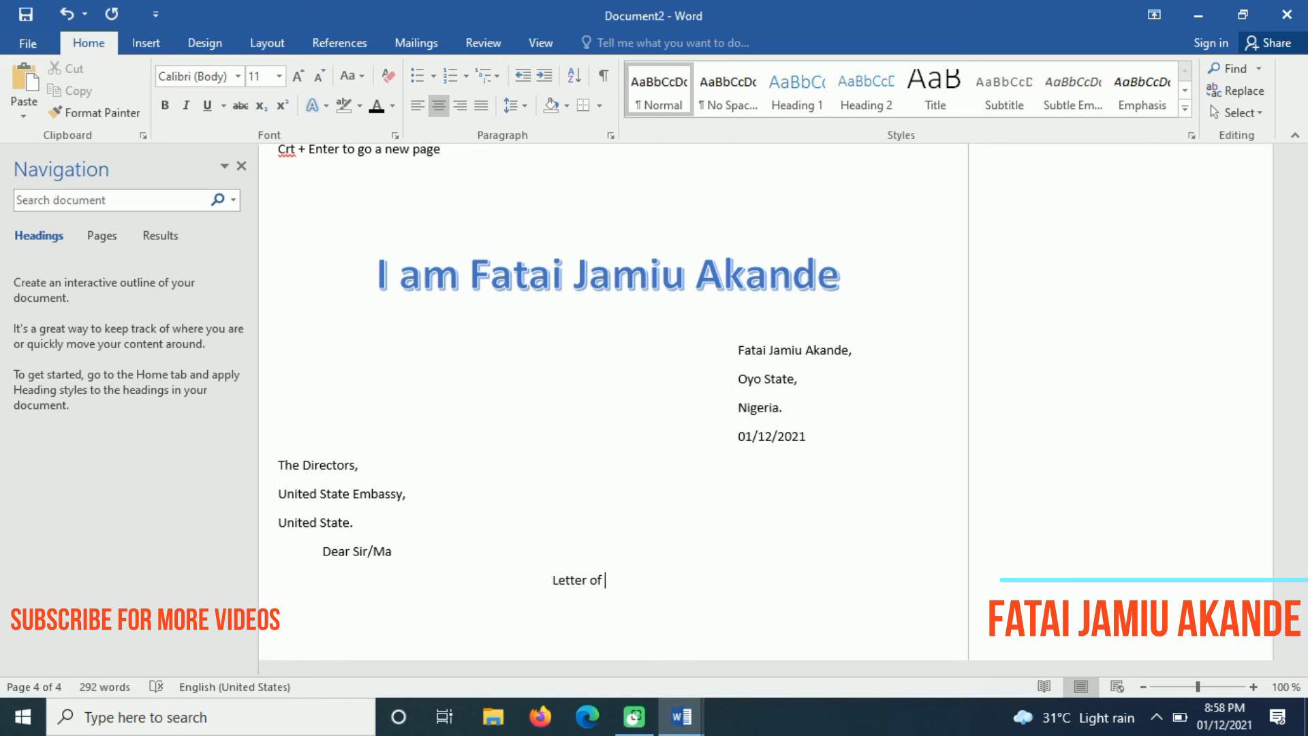
{"action": "type", "text": "inquire"}
{"action": "key", "text": "BackSpace"}
{"action": "type", "text": "y"}
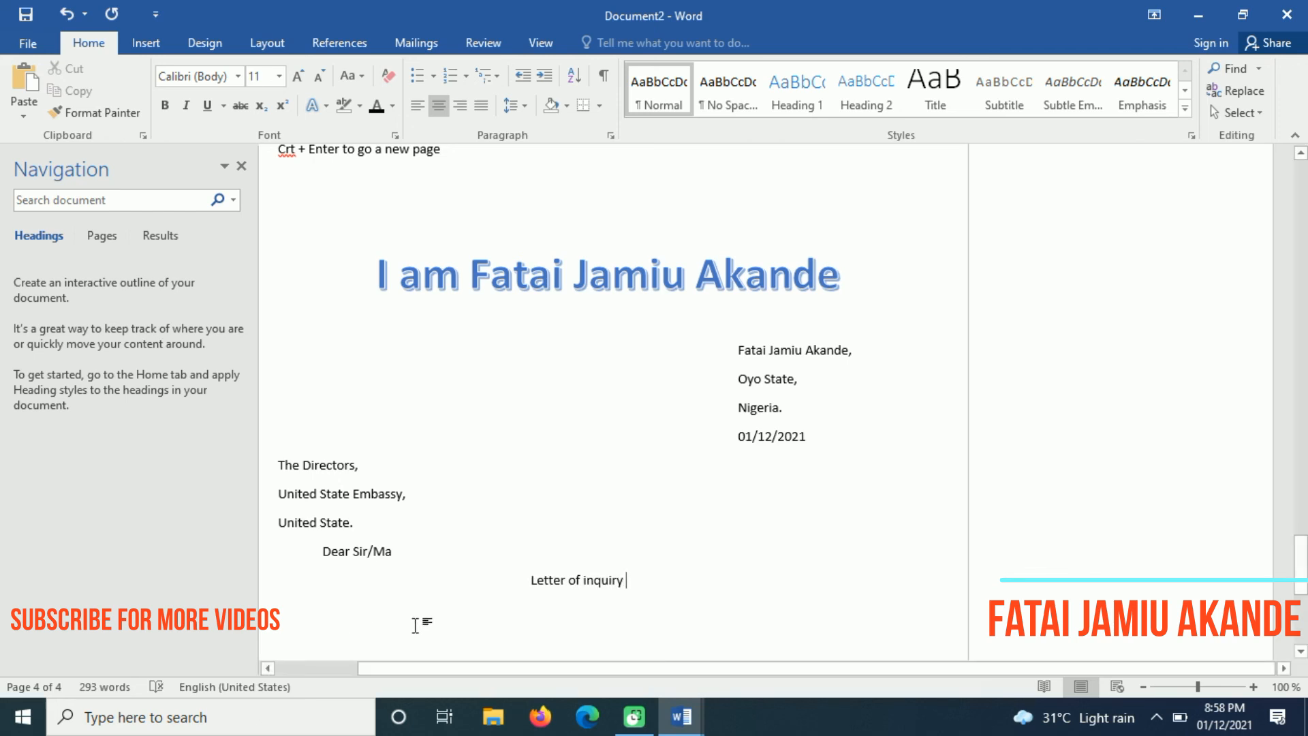
Make the heading bold UPPERCASE, reading 'LETTER OF INQUIRY'
{"action": "left_click_drag", "start_coordinate": [528, 580], "coordinate": [634, 581]}
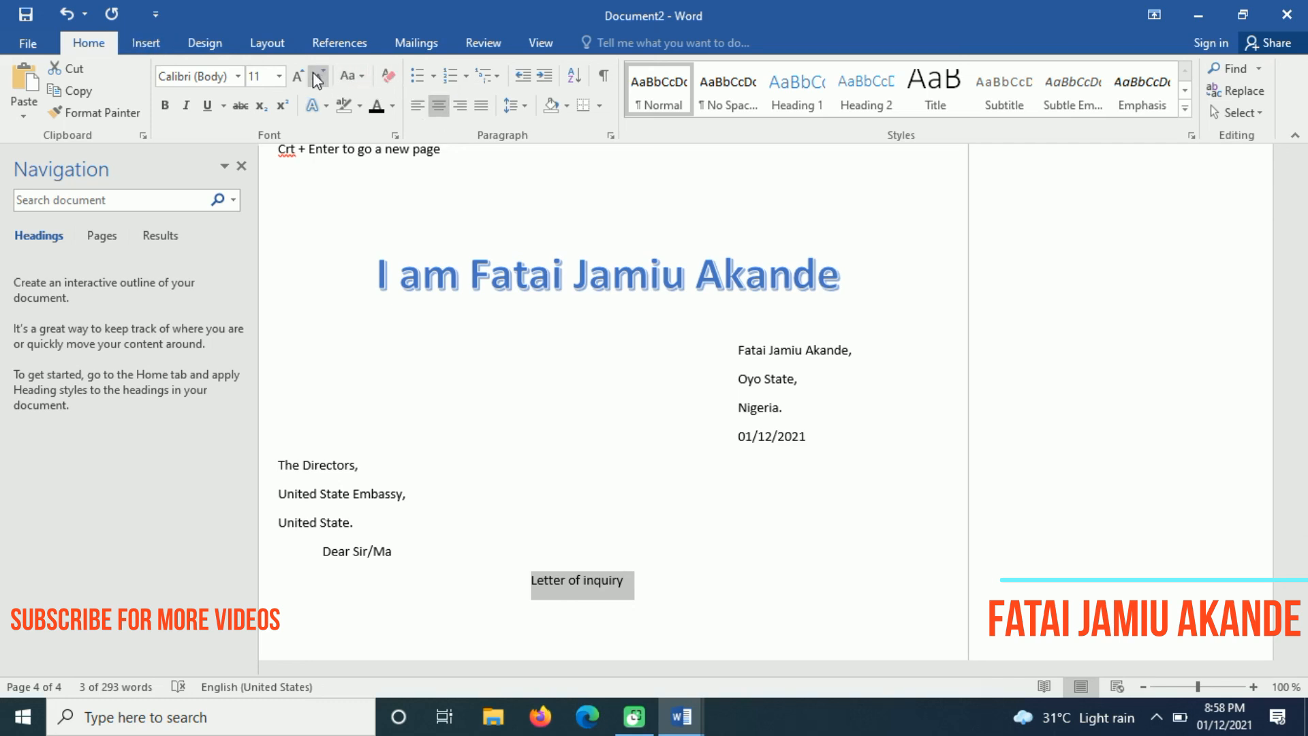
{"action": "left_click", "coordinate": [362, 77]}
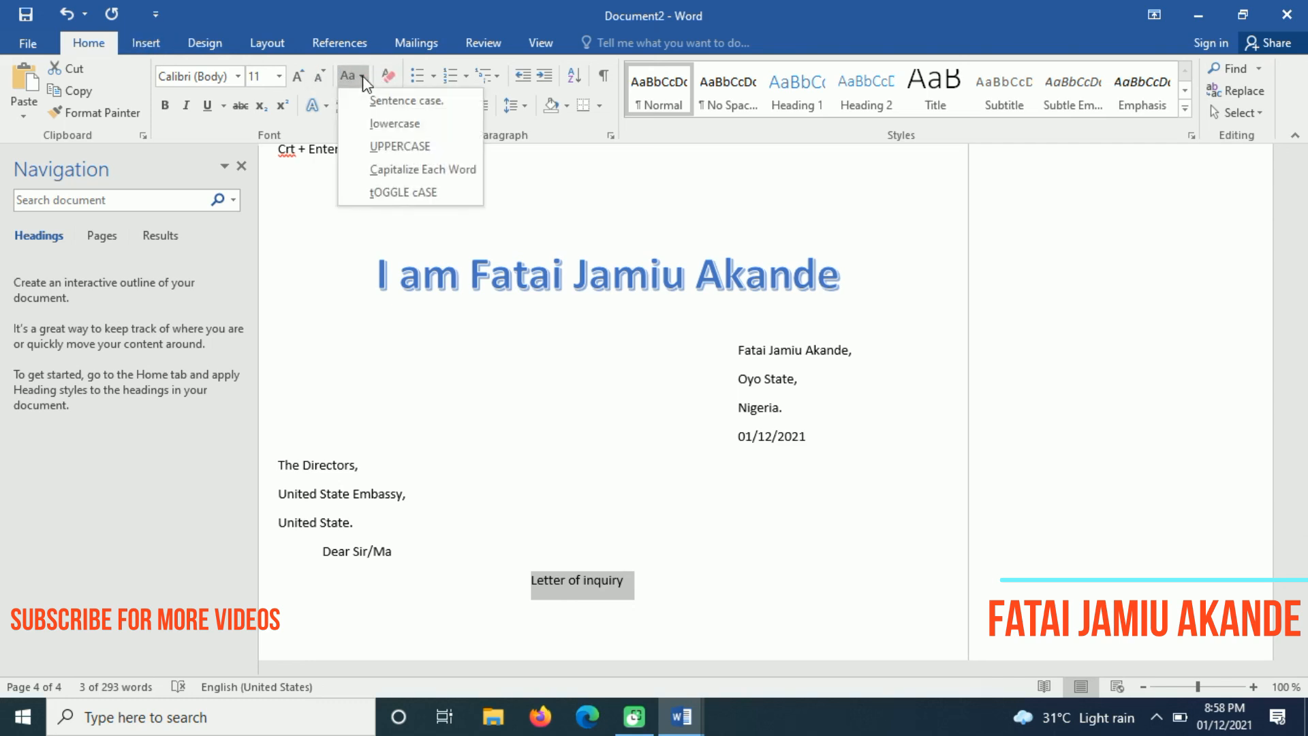
{"action": "left_click", "coordinate": [406, 143]}
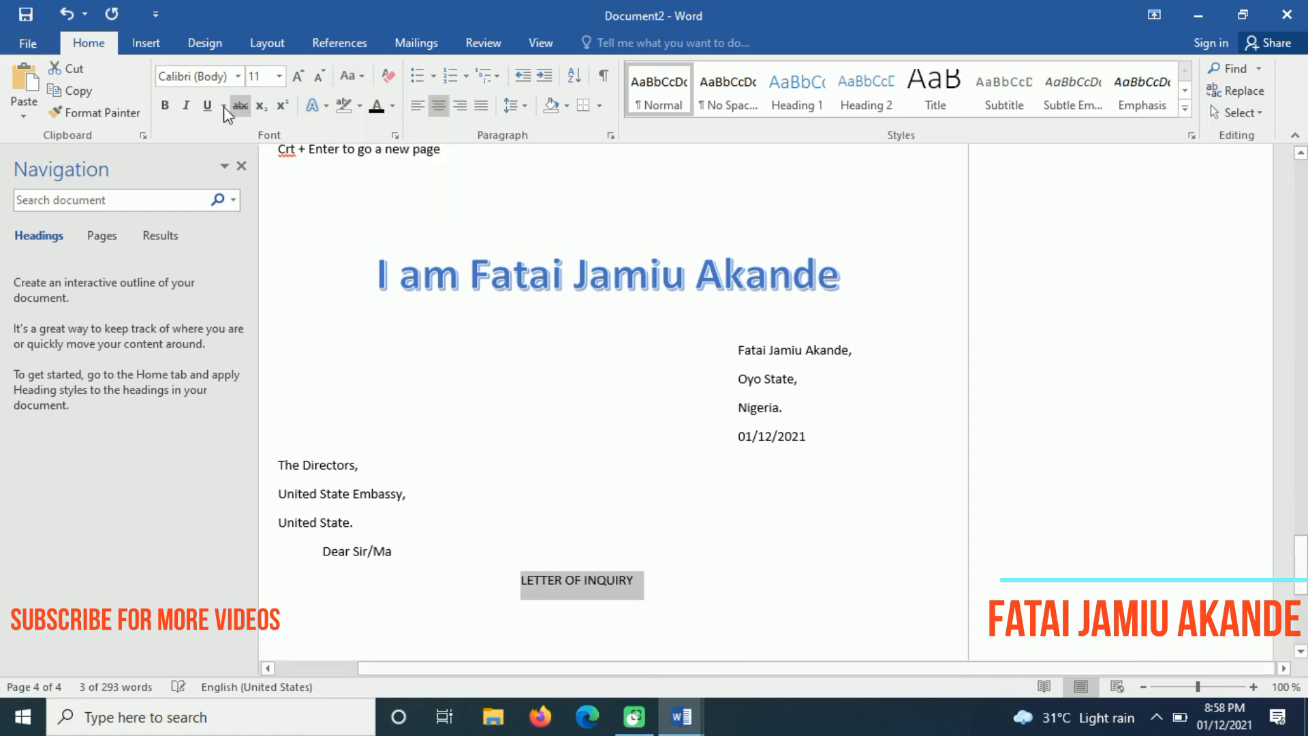
{"action": "left_click", "coordinate": [164, 105]}
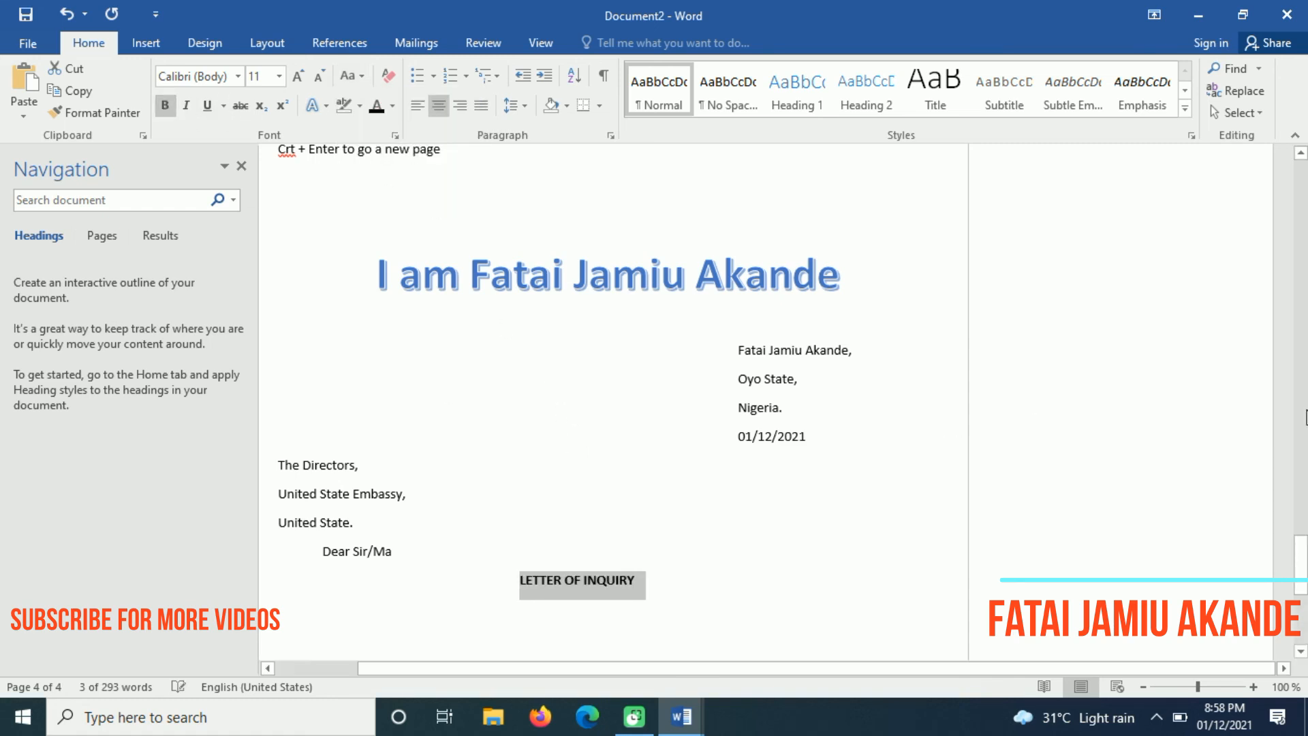
Start a new left-aligned line beneath the heading
{"action": "left_click_drag", "start_coordinate": [1301, 565], "coordinate": [1303, 622]}
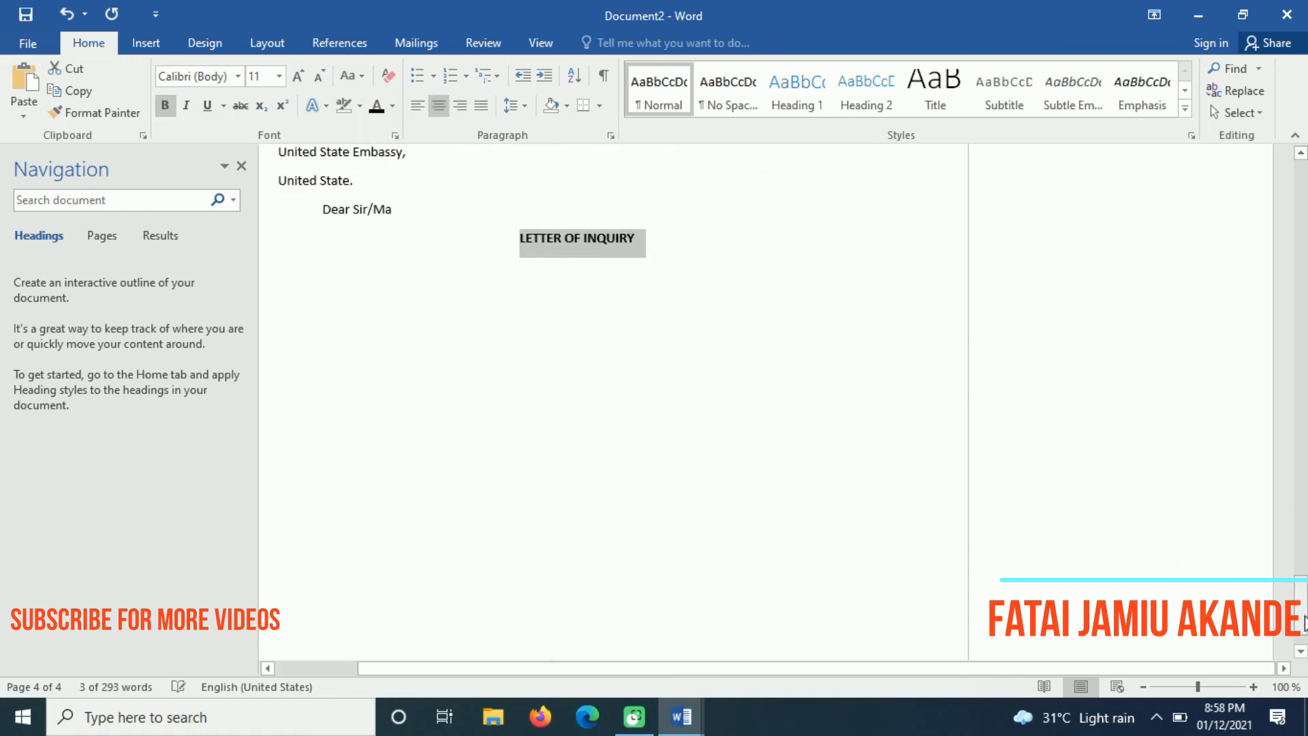
{"action": "left_click", "coordinate": [704, 251]}
{"action": "left_click_drag", "start_coordinate": [1305, 600], "coordinate": [1305, 583]}
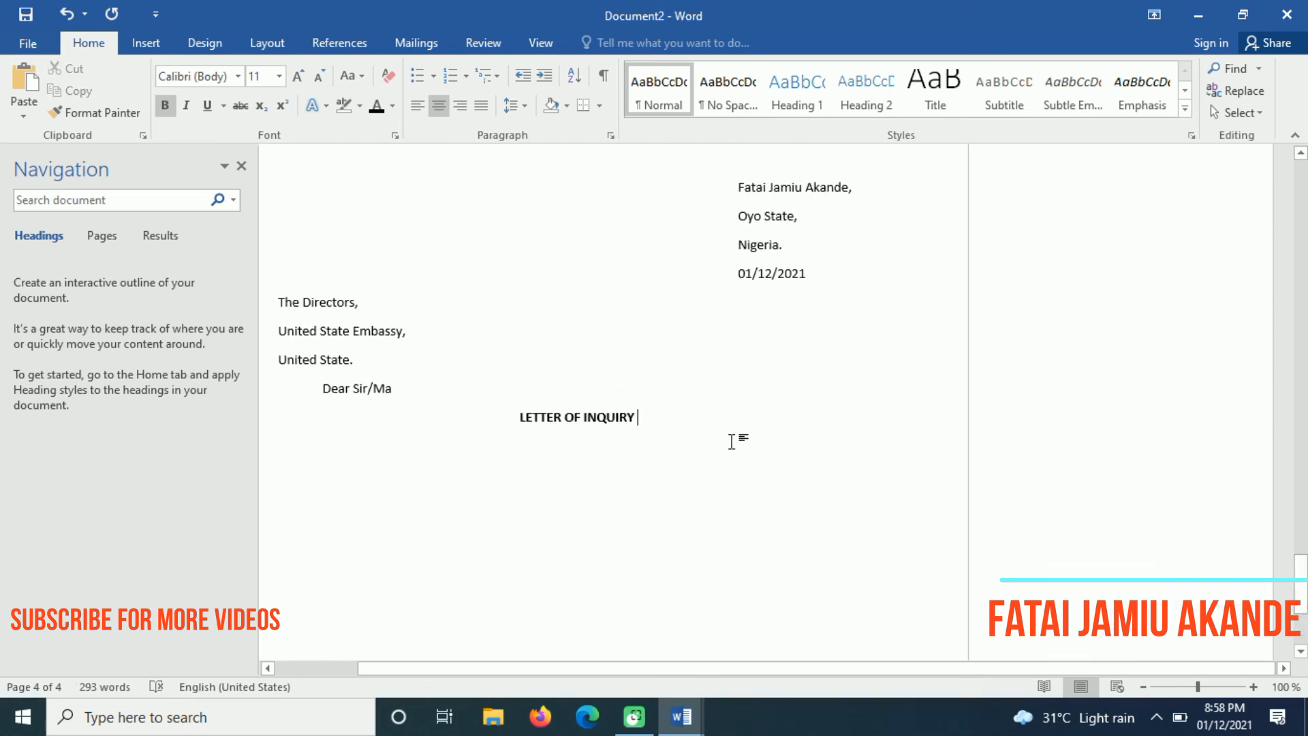
{"action": "key", "text": "Return"}
{"action": "key", "text": "ctrl+l"}
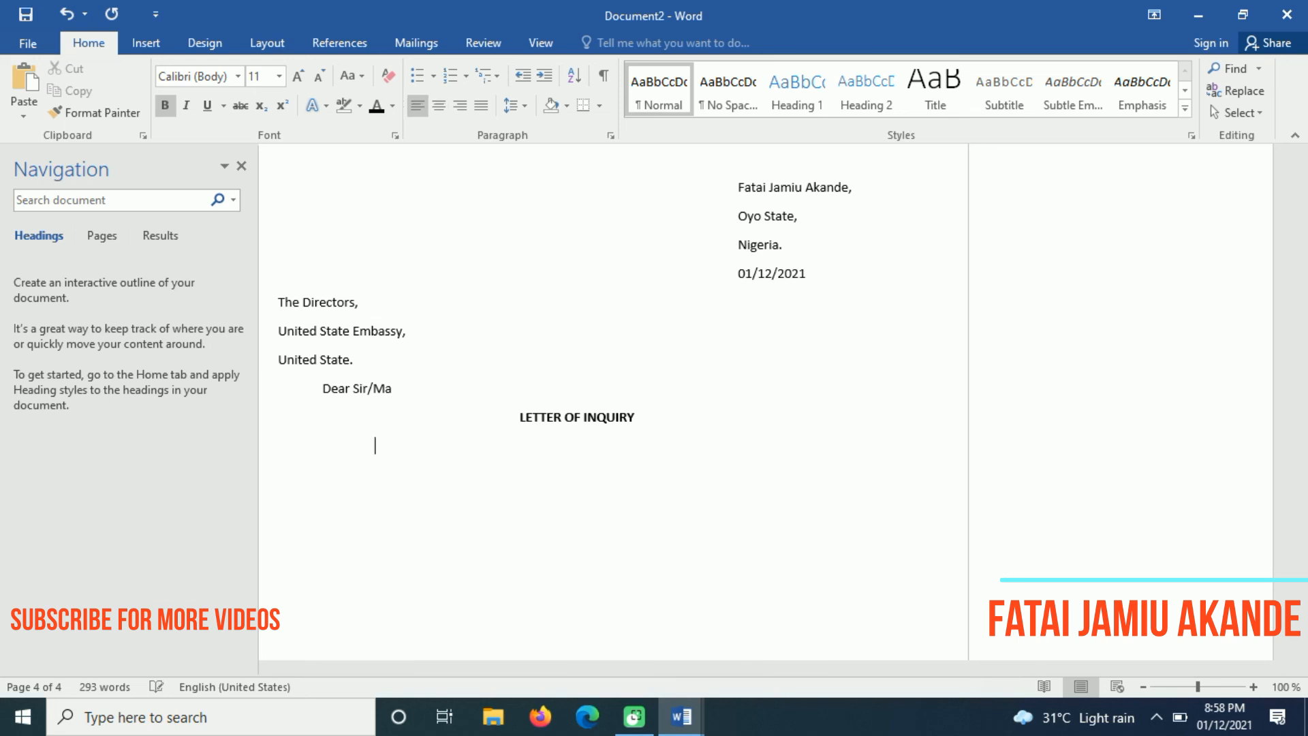
Generate sample text with =rand() and delete the fifth paragraph, leaving four
{"action": "type", "text": "=rand()"}
{"action": "key", "text": "Return"}
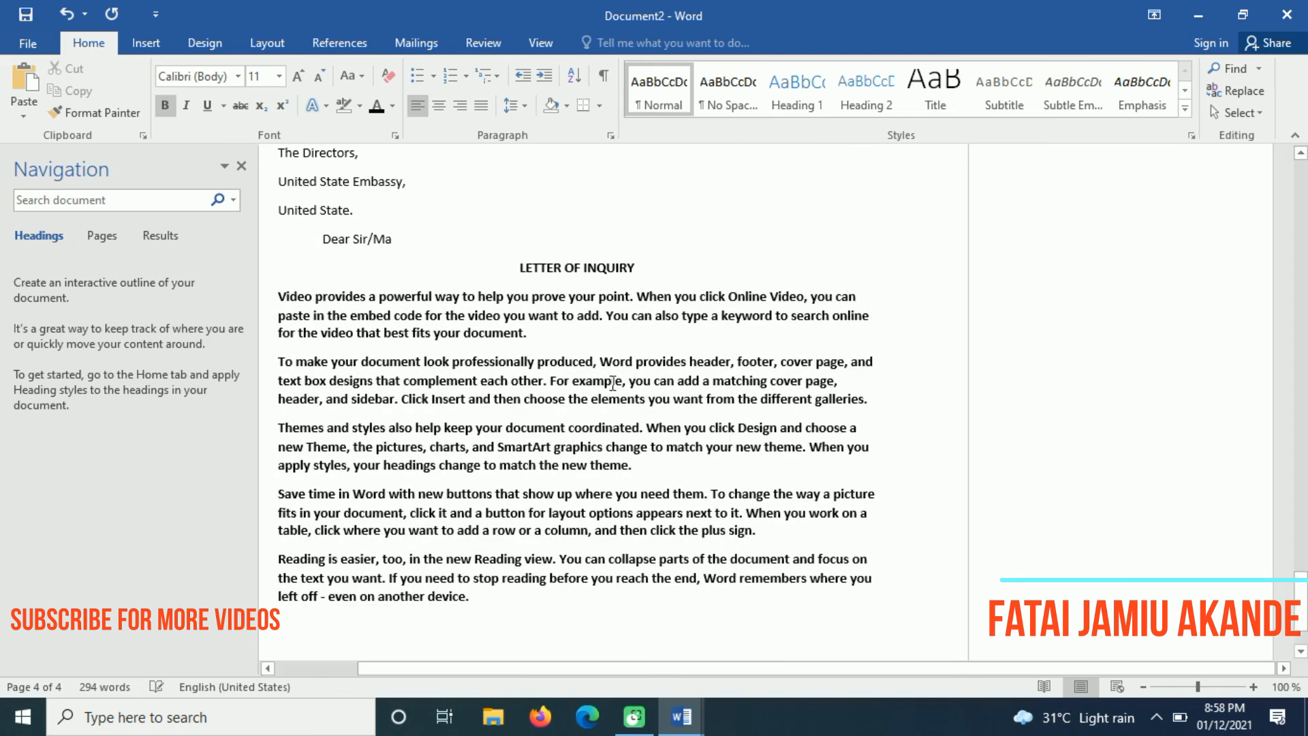
{"action": "left_click_drag", "start_coordinate": [487, 598], "coordinate": [251, 560]}
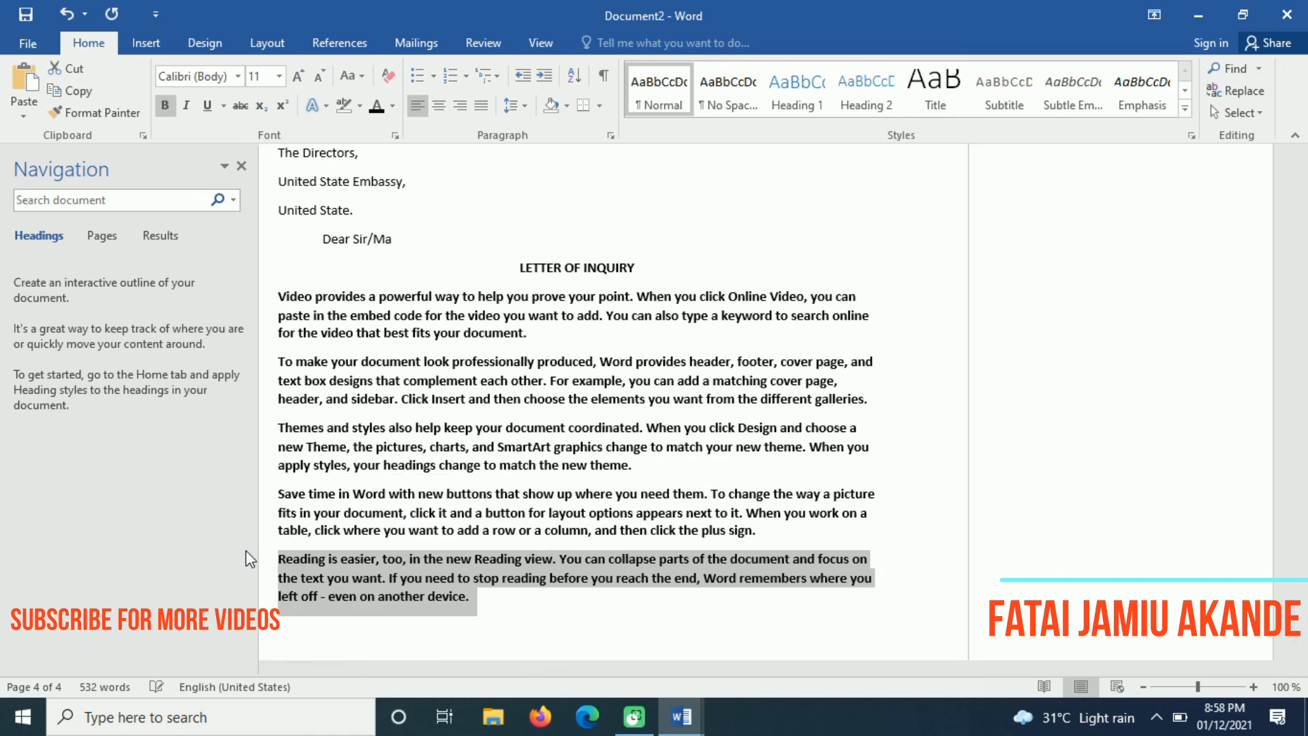
{"action": "key", "text": "Delete"}
{"action": "key", "text": "Tab"}
{"action": "key", "text": "Tab"}
{"action": "key", "text": "Tab"}
{"action": "key", "text": "Tab"}
{"action": "key", "text": "Tab"}
{"action": "key", "text": "Tab"}
{"action": "key", "text": "Tab"}
{"action": "key", "text": "Tab"}
{"action": "key", "text": "Tab"}
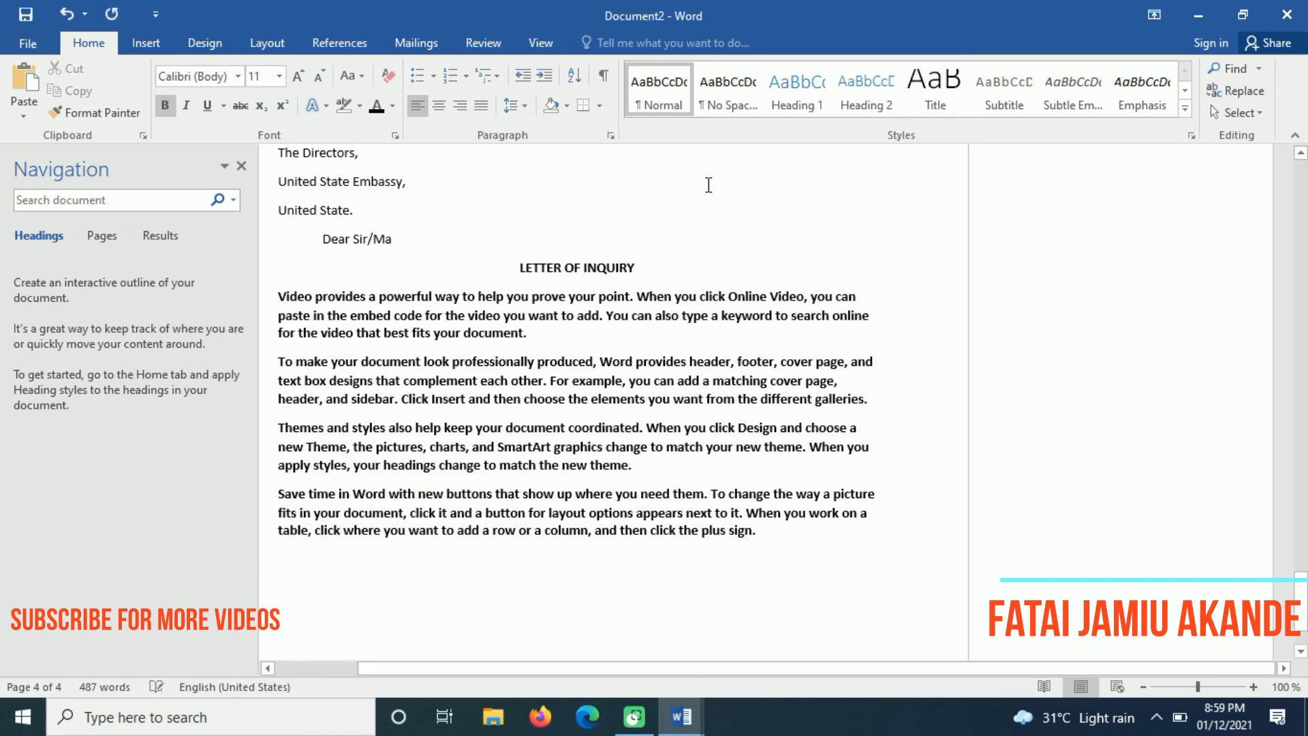
{"action": "left_click", "coordinate": [146, 43]}
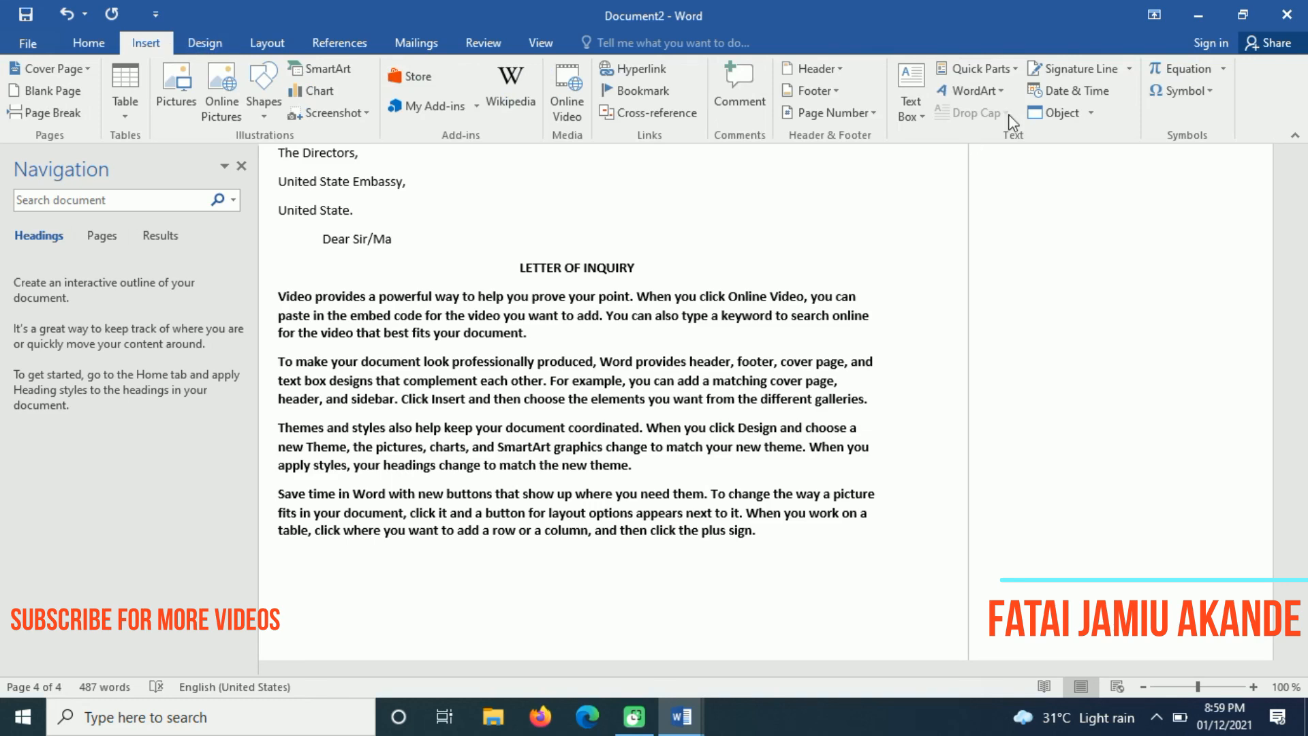